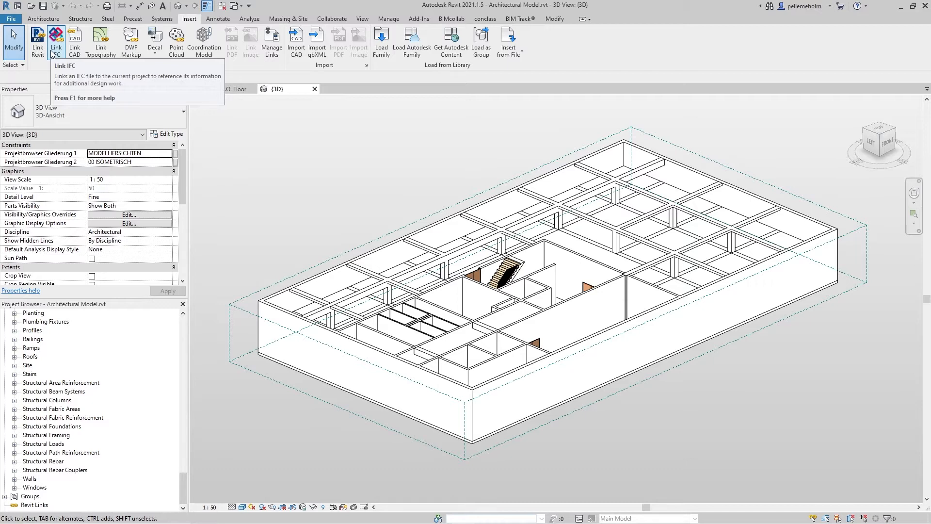
Step: Link the IFC file "MEP Provision for Voids - Version 1.ifc" into the architectural model
{"action": "left_click", "coordinate": [53, 54]}
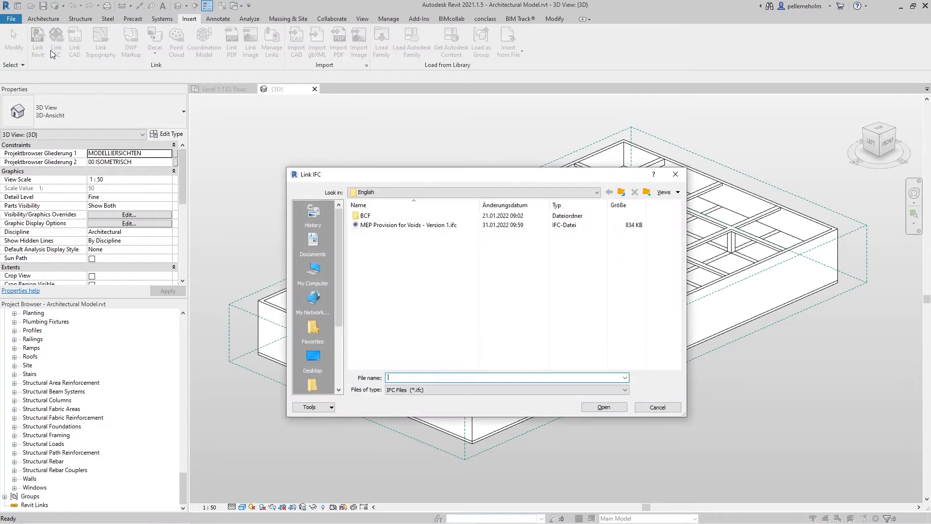
{"action": "left_click", "coordinate": [401, 226]}
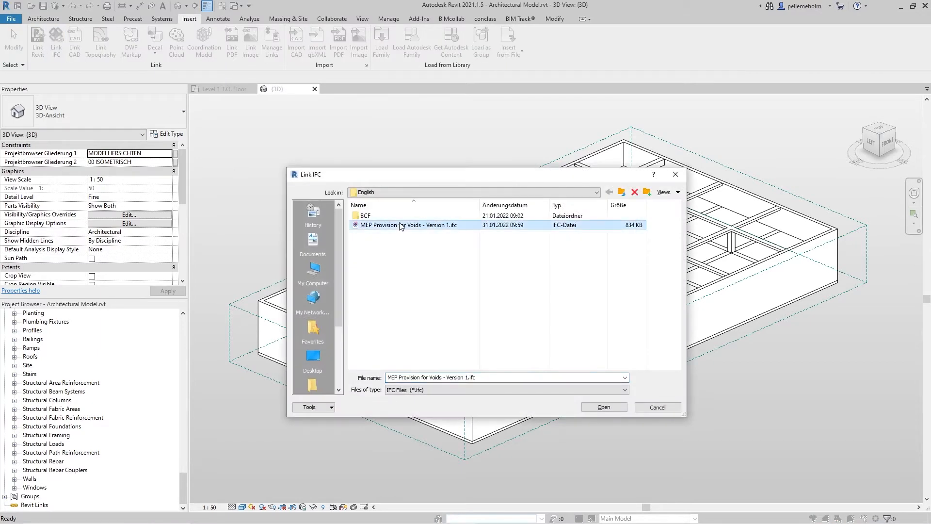
{"action": "double_click", "coordinate": [400, 225]}
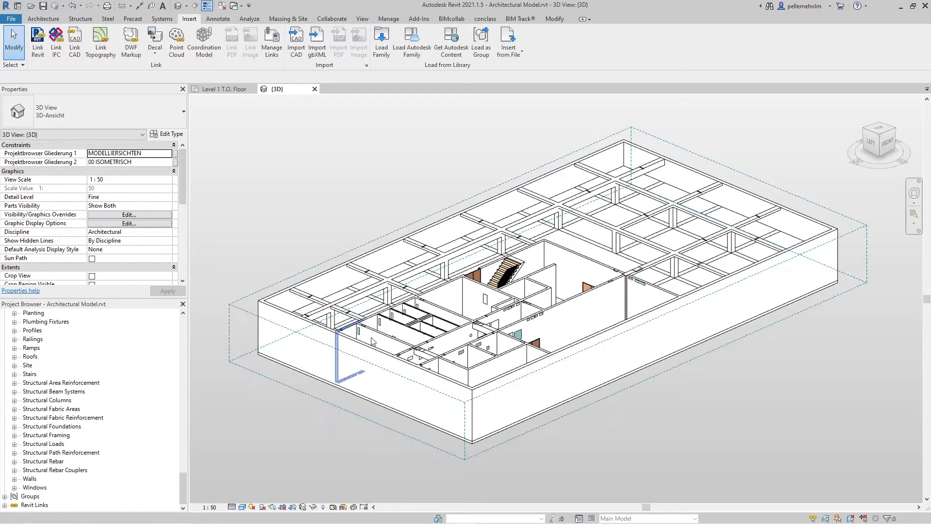
Step: Examine the IFC parameters, constraints and dimensions of a rectangular wall opening in the linked void model
{"action": "scroll", "coordinate": [515, 306], "scroll_direction": "up", "scroll_amount": 5}
{"action": "scroll", "coordinate": [515, 305], "scroll_direction": "up", "scroll_amount": 2}
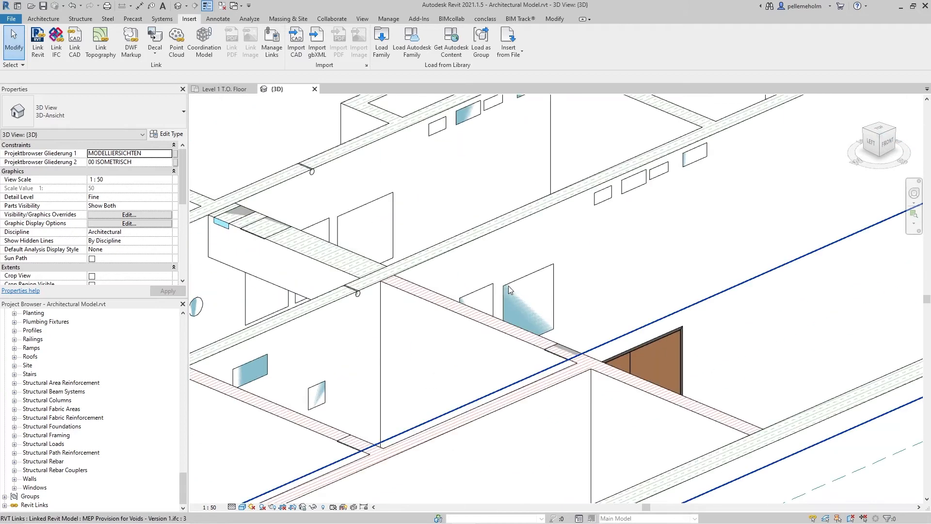
{"action": "left_click", "coordinate": [510, 290]}
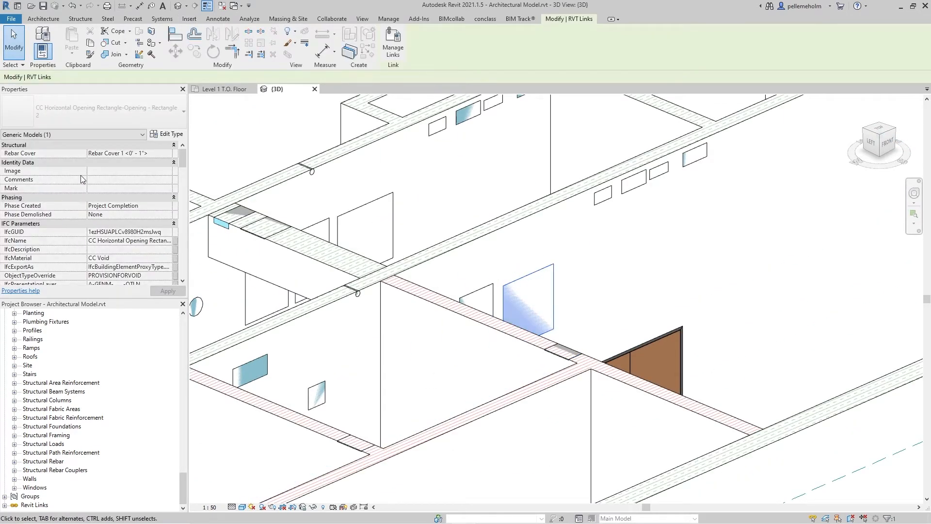
{"action": "scroll", "coordinate": [124, 196], "scroll_direction": "down", "scroll_amount": 1}
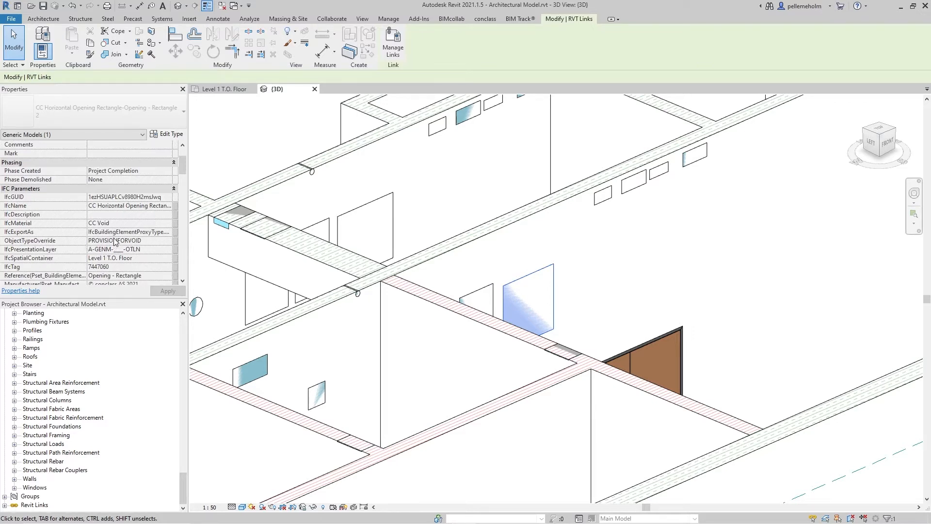
{"action": "scroll", "coordinate": [127, 223], "scroll_direction": "down", "scroll_amount": 1}
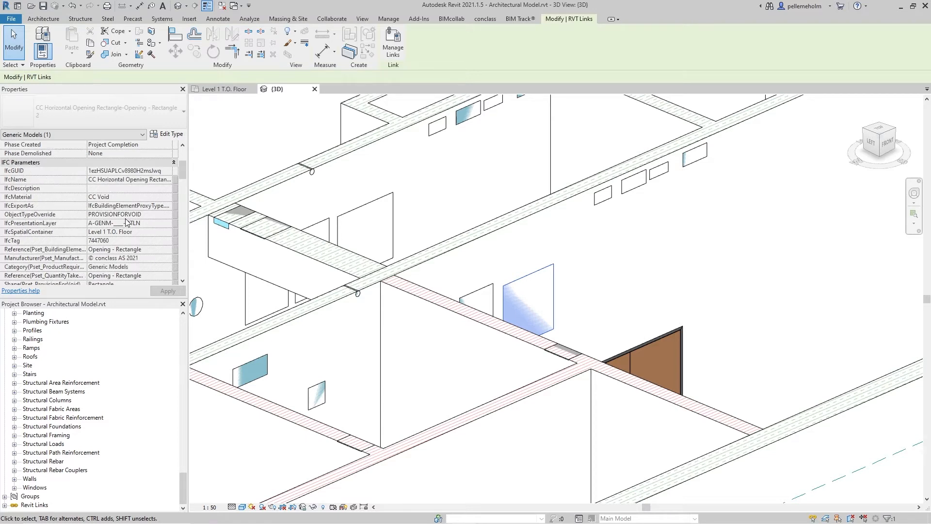
{"action": "scroll", "coordinate": [127, 223], "scroll_direction": "down", "scroll_amount": 2}
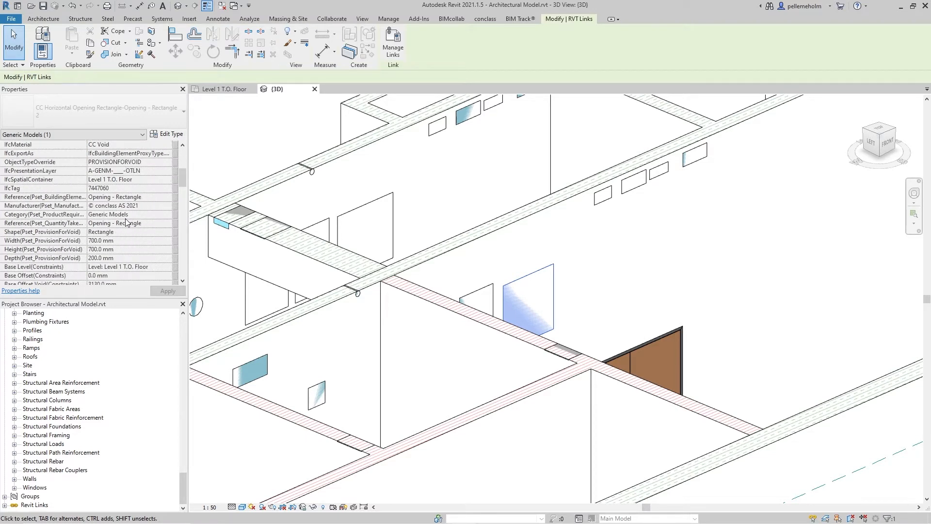
{"action": "scroll", "coordinate": [127, 223], "scroll_direction": "down", "scroll_amount": 1}
{"action": "scroll", "coordinate": [127, 223], "scroll_direction": "down", "scroll_amount": 2}
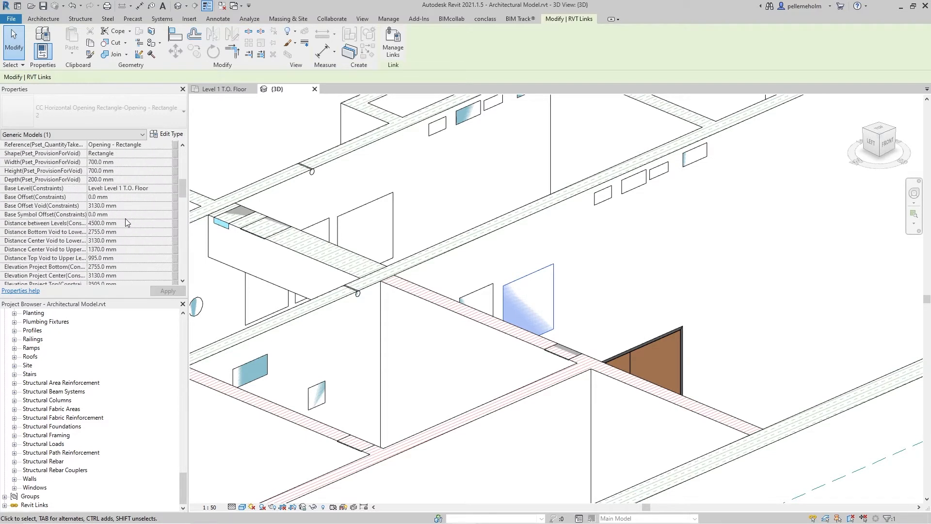
{"action": "scroll", "coordinate": [127, 223], "scroll_direction": "down", "scroll_amount": 10}
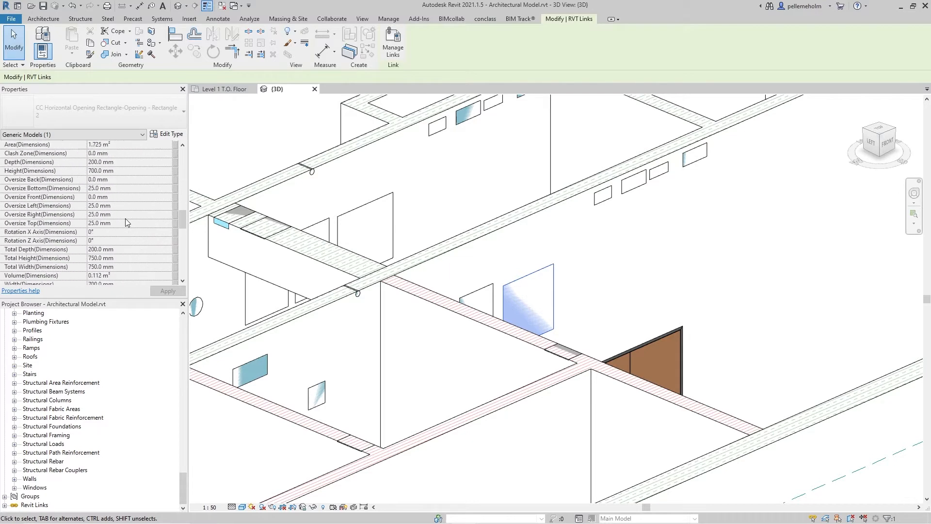
{"action": "left_click_drag", "start_coordinate": [182, 239], "coordinate": [186, 146]}
{"action": "scroll", "coordinate": [519, 215], "scroll_direction": "down", "scroll_amount": 4}
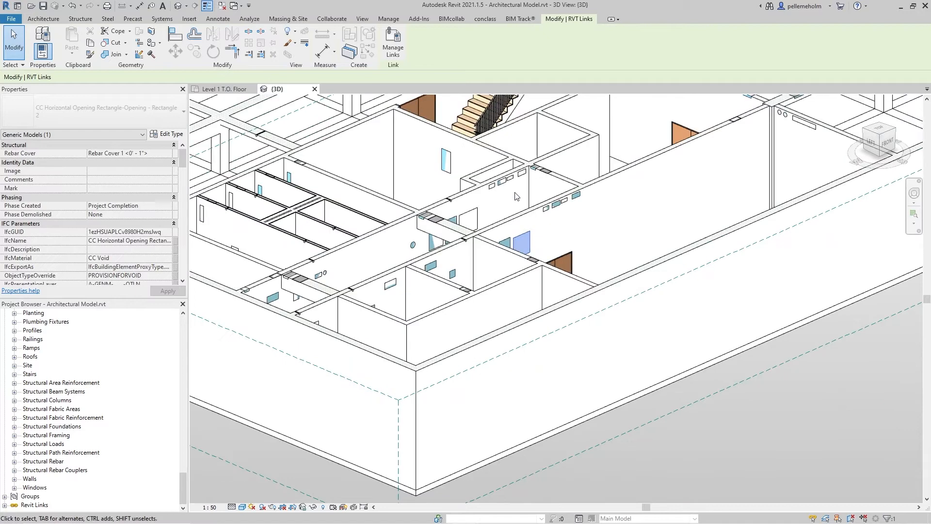
{"action": "left_click", "coordinate": [516, 196]}
{"action": "scroll", "coordinate": [515, 196], "scroll_direction": "down", "scroll_amount": 5}
{"action": "scroll", "coordinate": [515, 196], "scroll_direction": "up", "scroll_amount": 2}
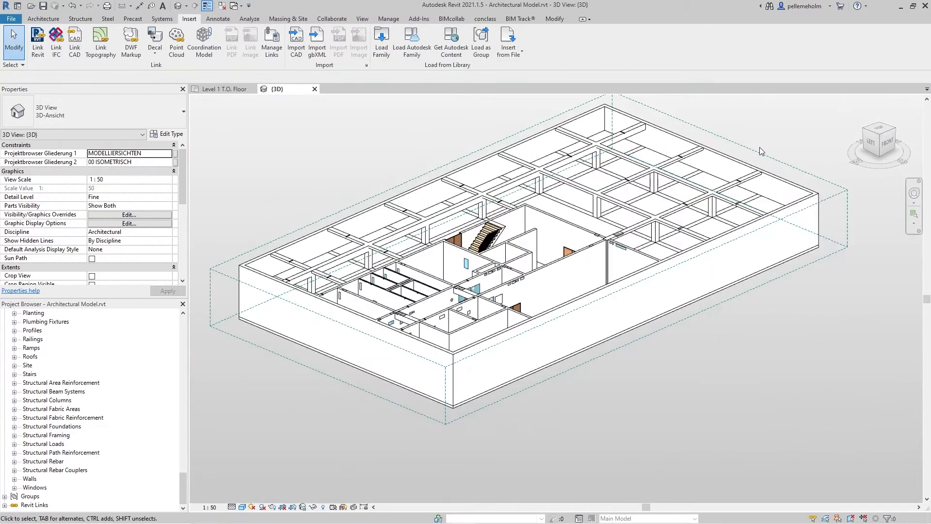
Step: Adjust the 3D view's section box to cut off the far part of the building and include the slab above
{"action": "left_click", "coordinate": [731, 181]}
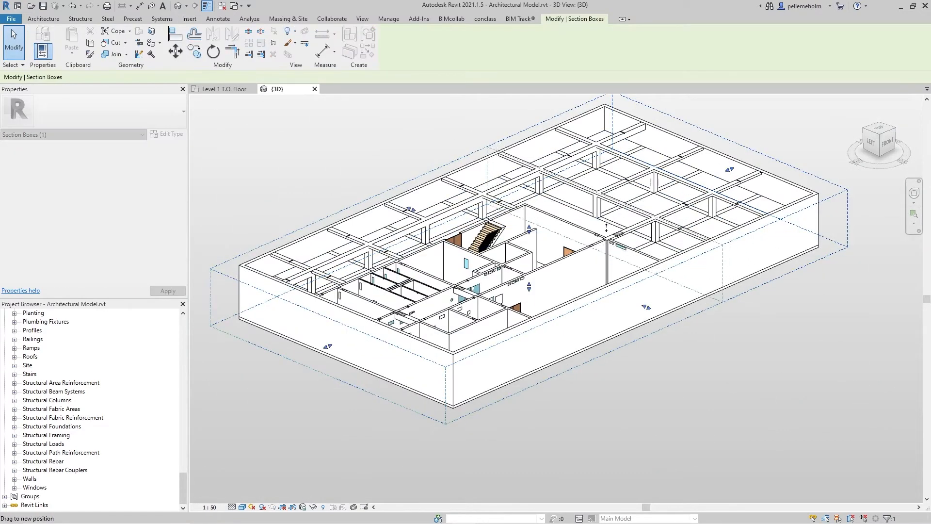
{"action": "left_click_drag", "start_coordinate": [601, 233], "coordinate": [594, 229]}
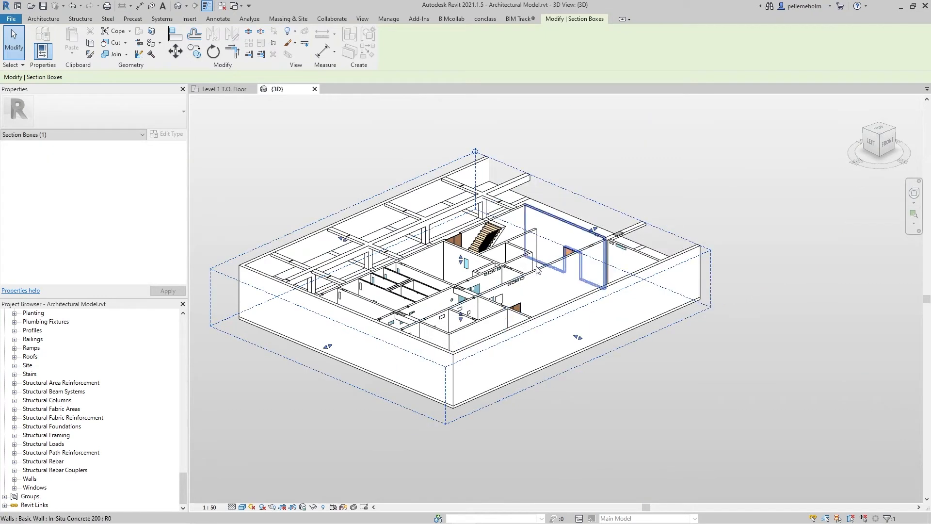
{"action": "left_click_drag", "start_coordinate": [461, 260], "coordinate": [458, 247]}
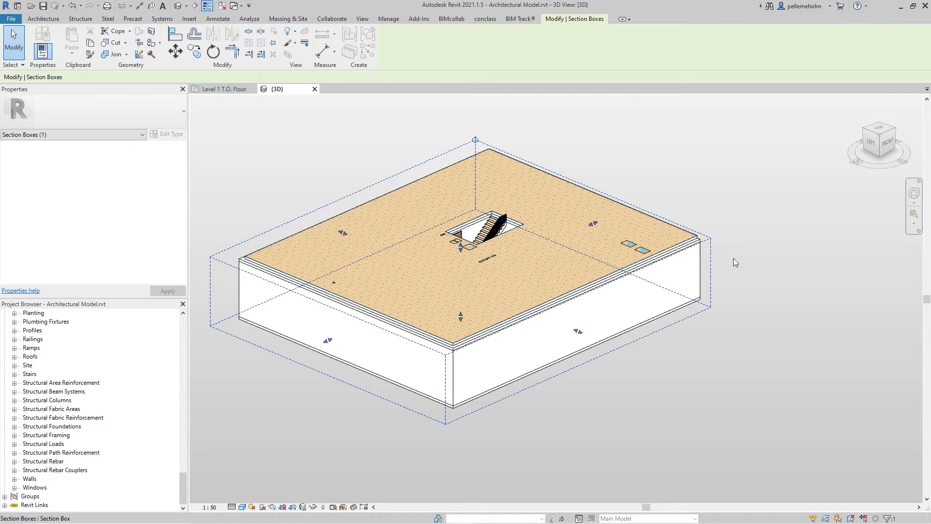
{"action": "left_click", "coordinate": [694, 146]}
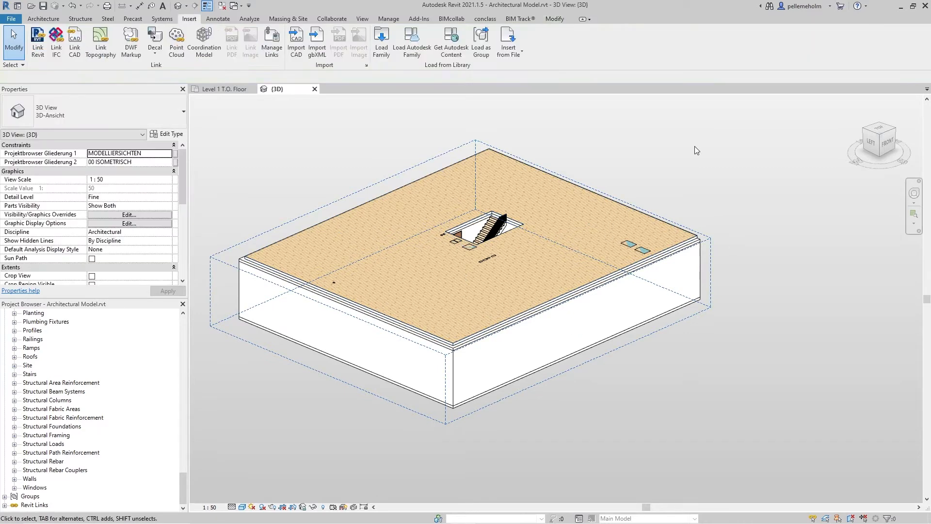
{"action": "scroll", "coordinate": [679, 169], "scroll_direction": "up", "scroll_amount": 1}
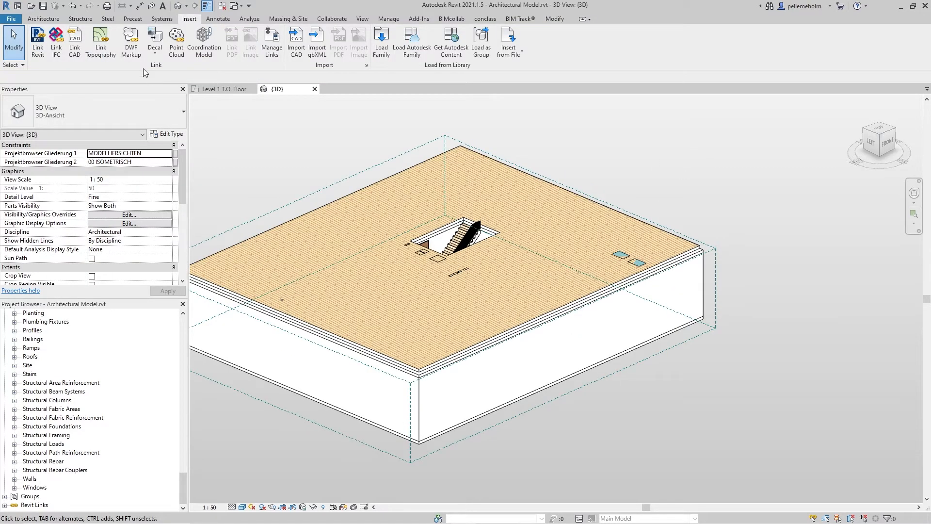
Step: Start Convert Void and create a new filter named "Provision for Voids"
{"action": "left_click", "coordinate": [482, 20]}
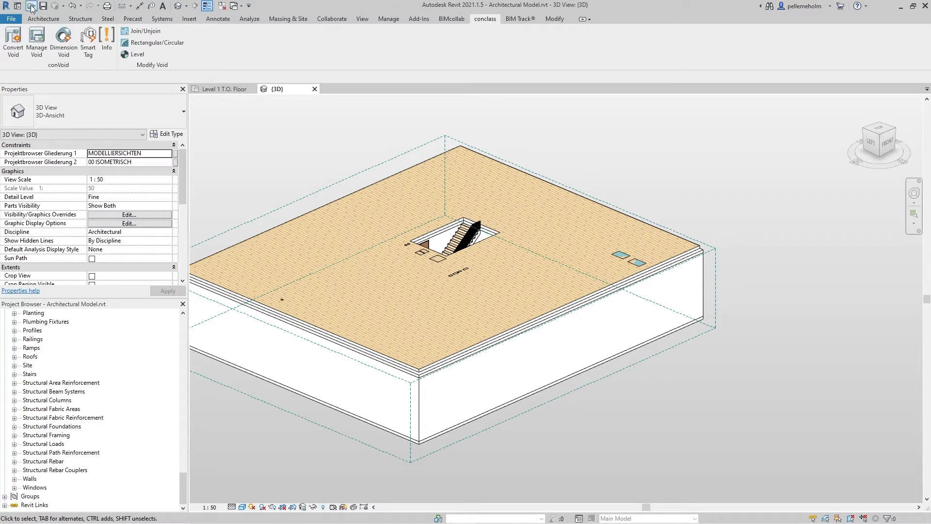
{"action": "left_click", "coordinate": [12, 49]}
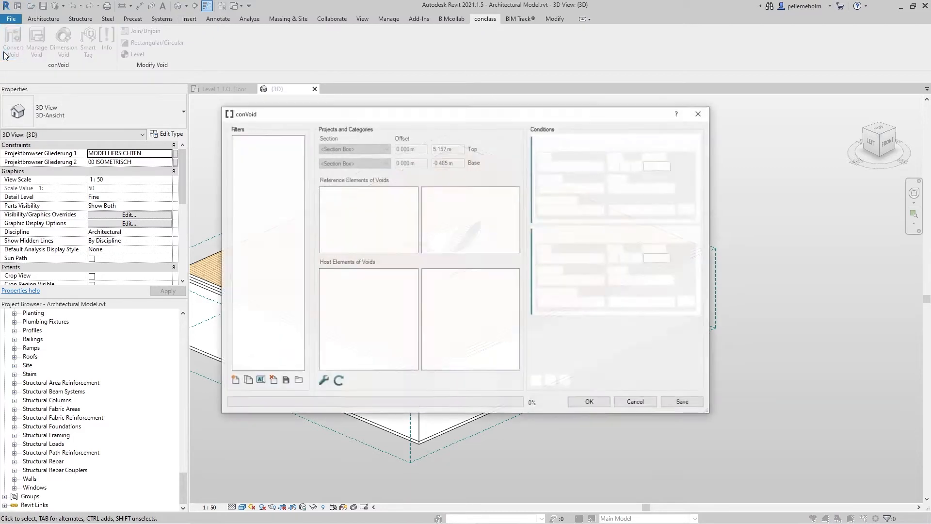
{"action": "left_click", "coordinate": [235, 380]}
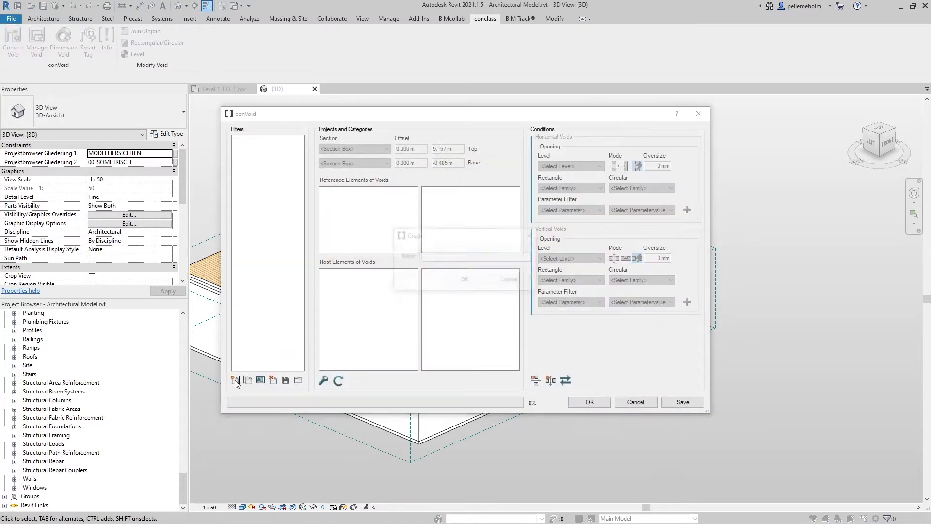
{"action": "type", "text": "Provision for Voids"}
{"action": "key", "text": "Return"}
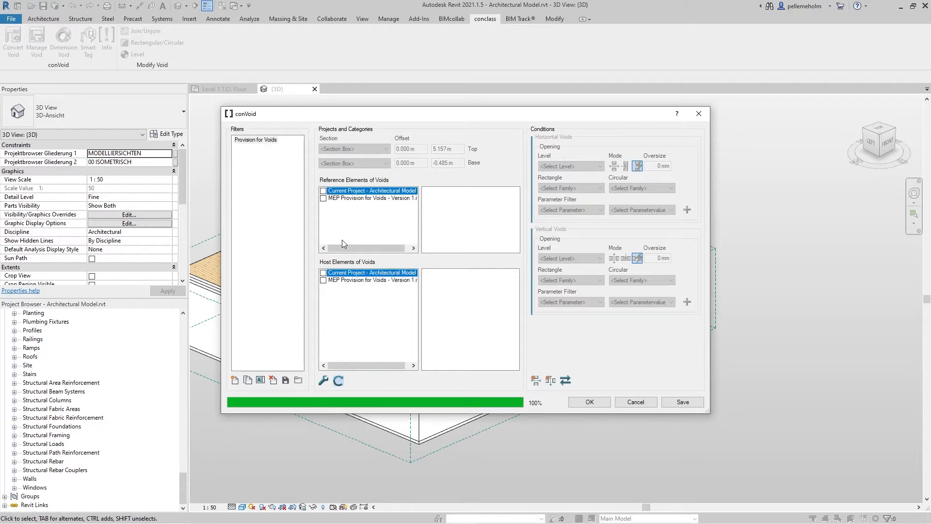
Step: Set the linked MEP model's Generic Models as void reference elements and the current project as the host of voids
{"action": "left_click", "coordinate": [323, 199]}
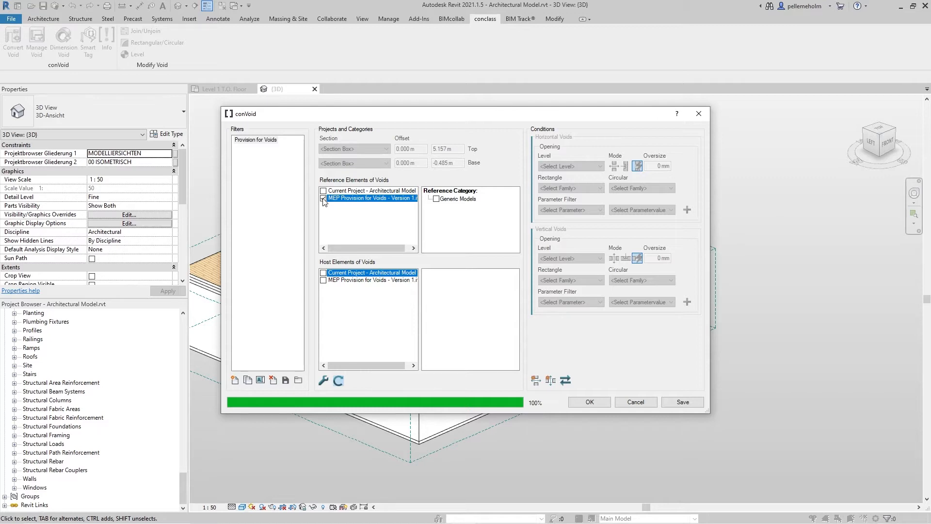
{"action": "left_click", "coordinate": [324, 199]}
{"action": "left_click", "coordinate": [324, 273]}
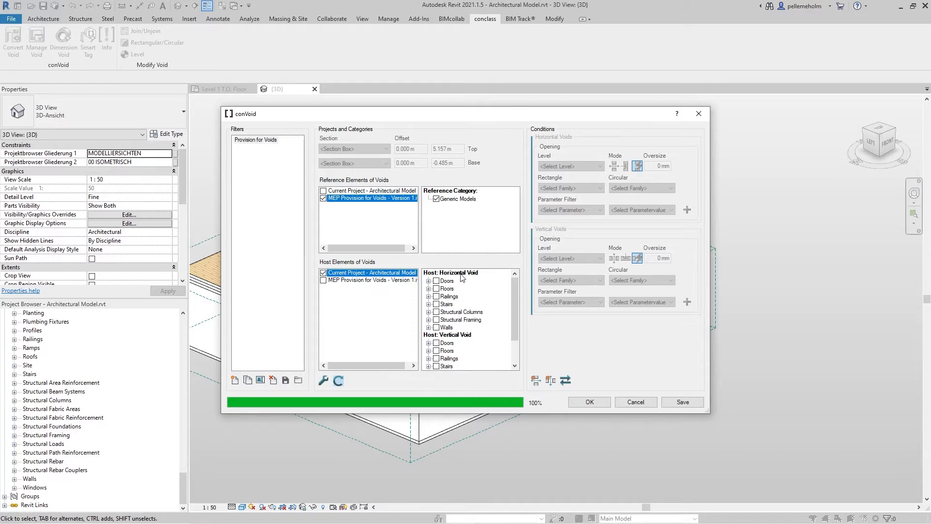
Step: Include Walls, Structural Framing and Structural Columns as hosts for horizontal voids
{"action": "left_click", "coordinate": [436, 328]}
{"action": "left_click", "coordinate": [436, 320]}
{"action": "scroll", "coordinate": [436, 313], "scroll_direction": "down", "scroll_amount": 1}
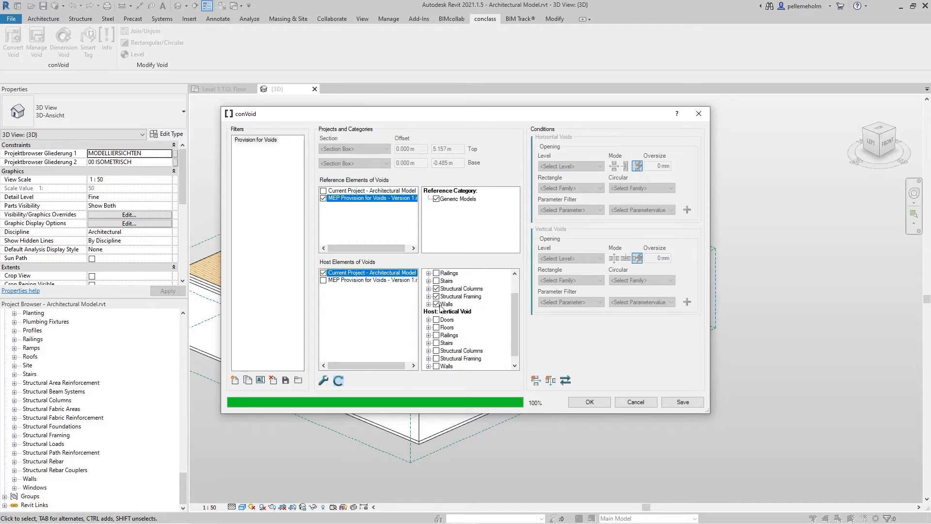
Step: Choose individual wall types as horizontal void hosts, including In-Situ Concrete 200 and Masonry 200
{"action": "left_click", "coordinate": [429, 305]}
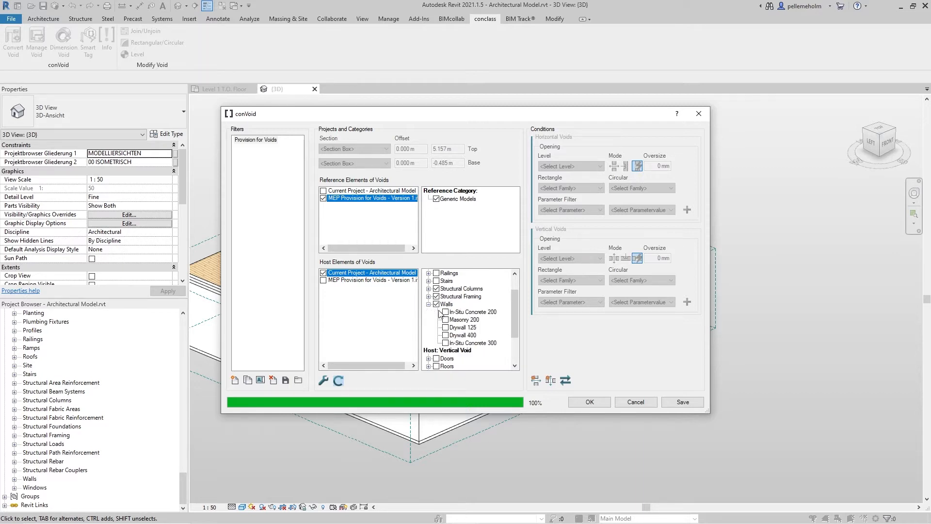
{"action": "left_click", "coordinate": [445, 312]}
{"action": "left_click", "coordinate": [445, 343]}
{"action": "left_click", "coordinate": [445, 320]}
{"action": "left_click", "coordinate": [446, 343]}
{"action": "left_click", "coordinate": [428, 304]}
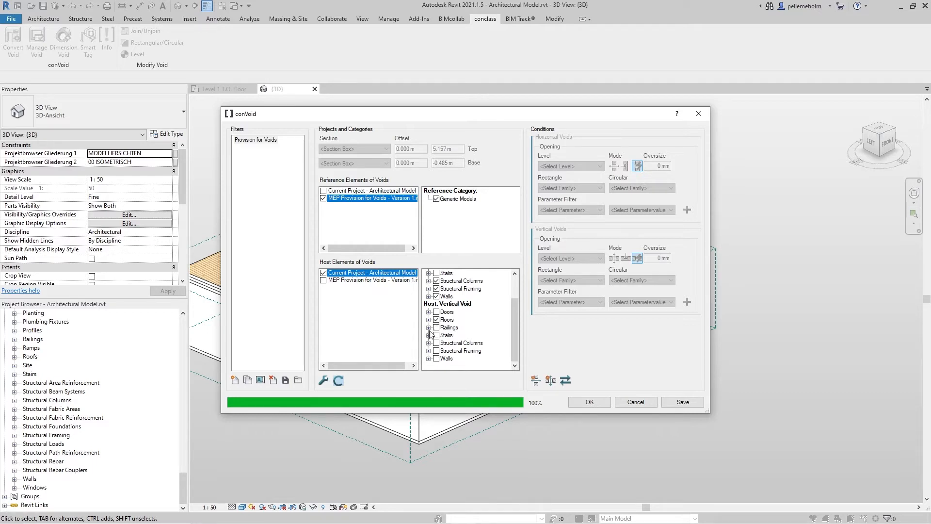
Step: Include Floors and Stairs as vertical void hosts and refresh the filter to load its conditions
{"action": "left_click", "coordinate": [436, 335]}
{"action": "left_click", "coordinate": [339, 381]}
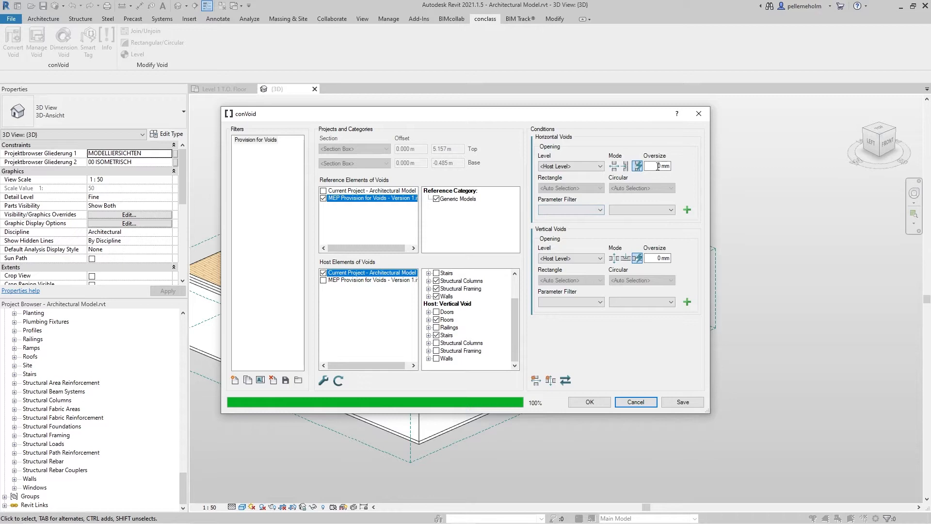
Step: Set the horizontal voids' level to Host Level and their mode to Opening
{"action": "left_click", "coordinate": [572, 167]}
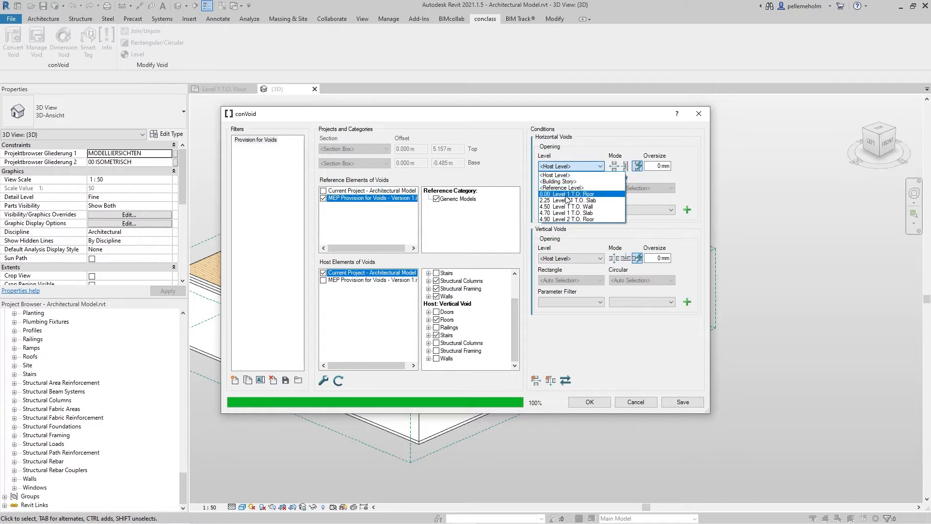
{"action": "left_click", "coordinate": [562, 175]}
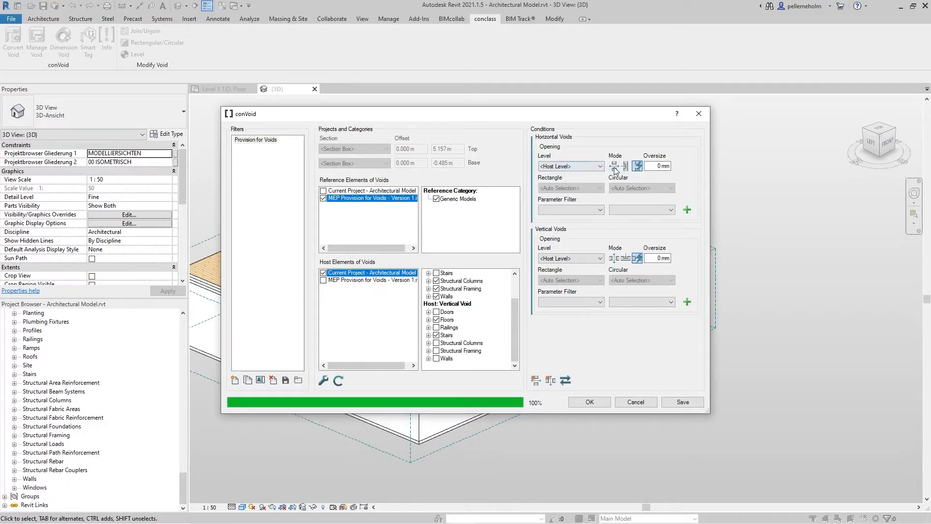
{"action": "left_click", "coordinate": [614, 167]}
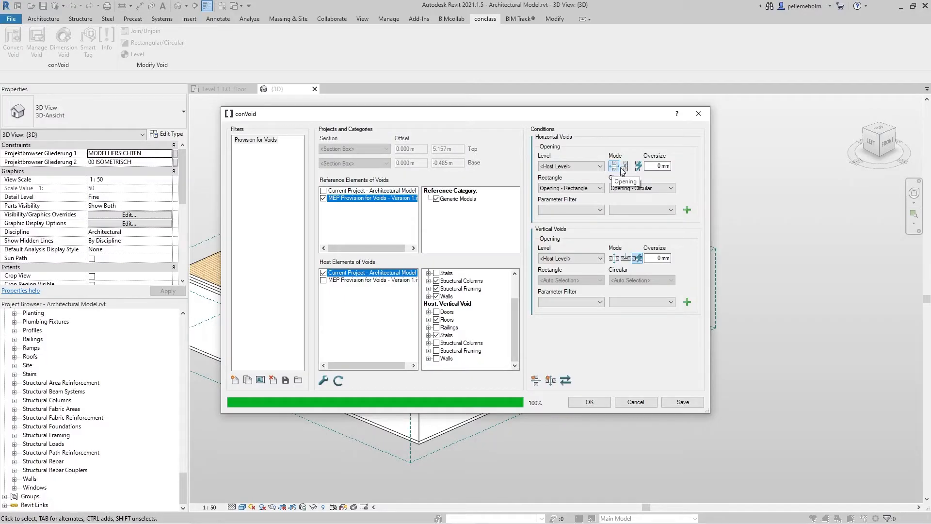
{"action": "left_click", "coordinate": [626, 166]}
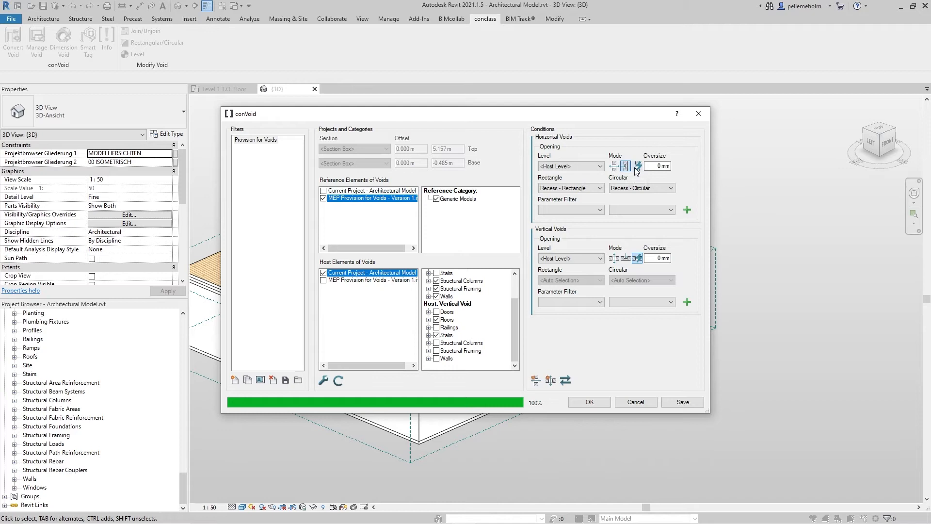
{"action": "left_click", "coordinate": [637, 168]}
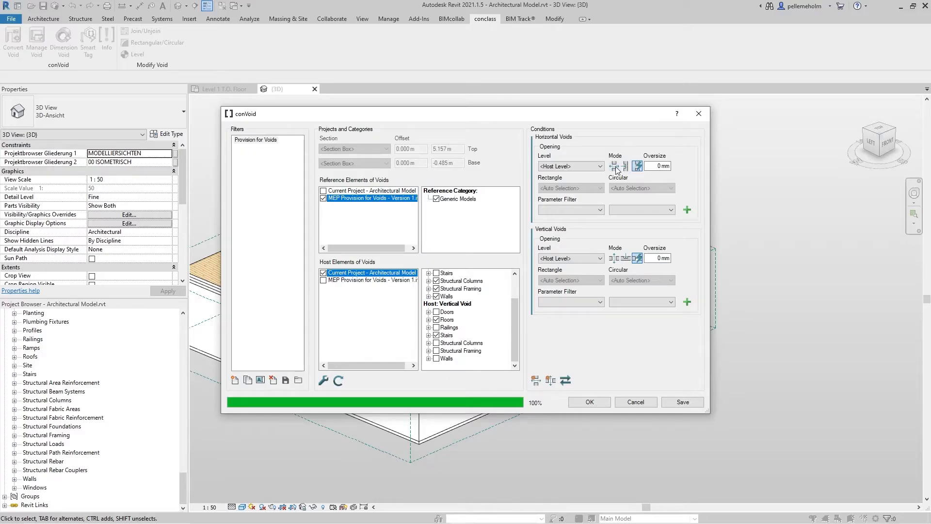
{"action": "left_click", "coordinate": [615, 167]}
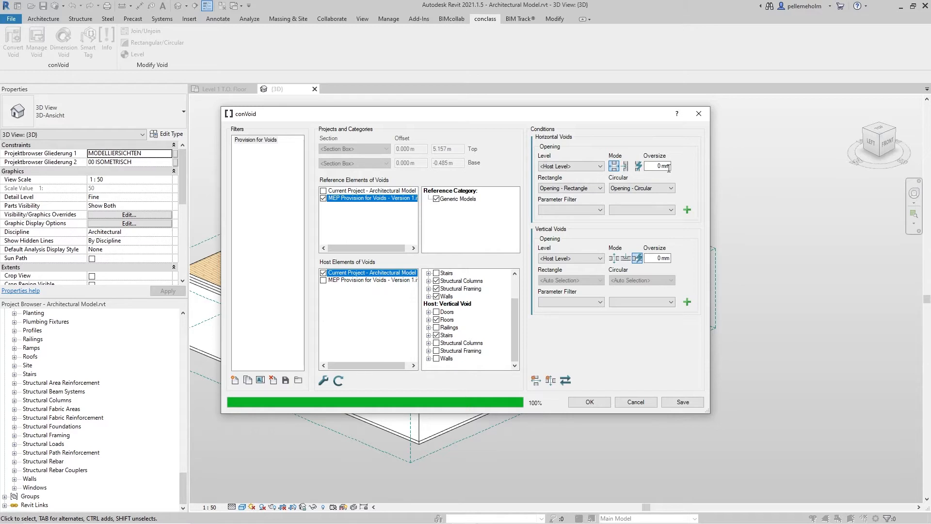
Step: Assign the families Opening - Rectangle and Opening - Circular to the horizontal voids
{"action": "left_click", "coordinate": [582, 189]}
{"action": "left_click", "coordinate": [575, 195]}
{"action": "left_click", "coordinate": [632, 189]}
{"action": "left_click", "coordinate": [631, 196]}
Step: Filter the horizontal voids by the parameter ObjectTypeOverride with the value PROVISIONFORVOID, keeping it as the only parameter filter
{"action": "left_click", "coordinate": [578, 208]}
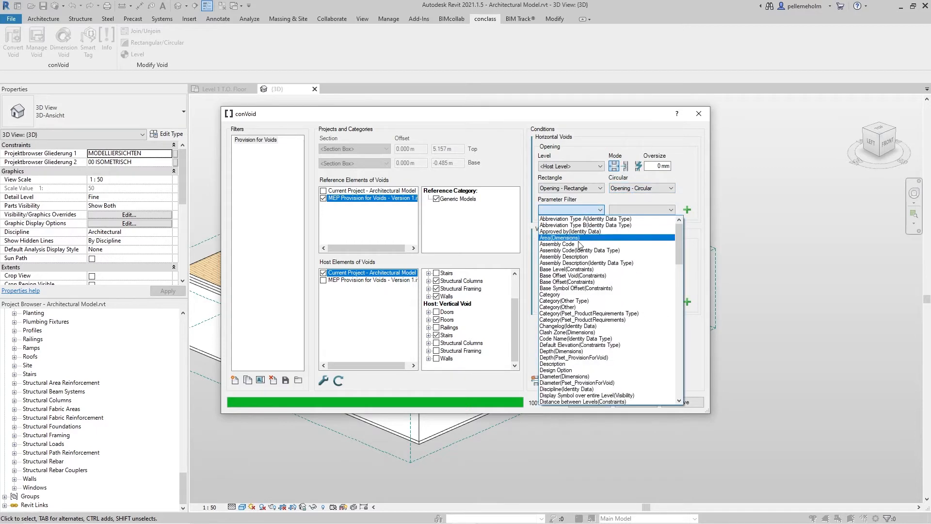
{"action": "scroll", "coordinate": [580, 262], "scroll_direction": "down", "scroll_amount": 15}
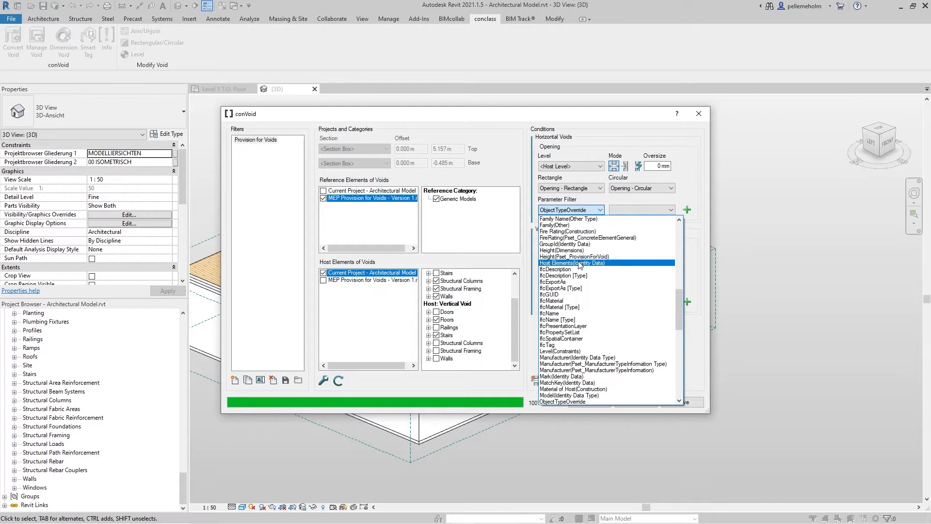
{"action": "left_click", "coordinate": [571, 401]}
{"action": "left_click", "coordinate": [624, 209]}
{"action": "left_click", "coordinate": [616, 218]}
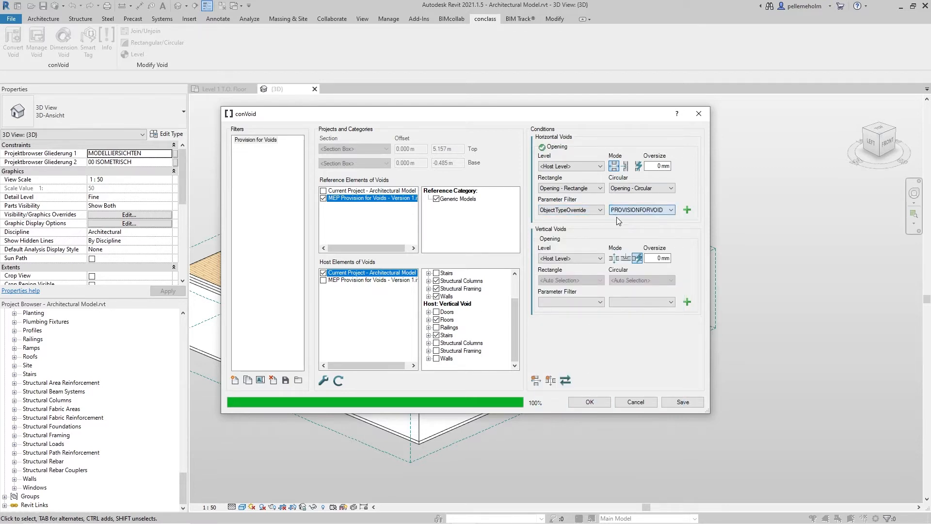
{"action": "left_click", "coordinate": [687, 210]}
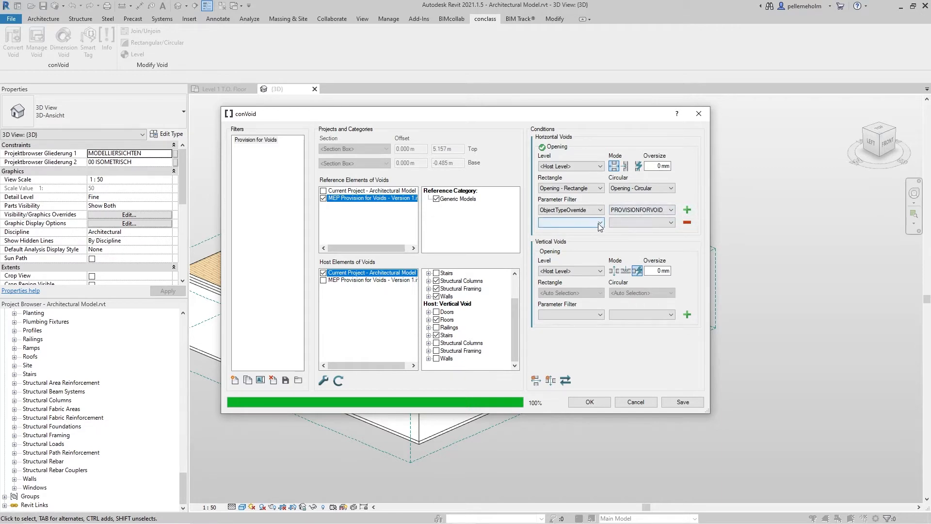
{"action": "left_click", "coordinate": [687, 223]}
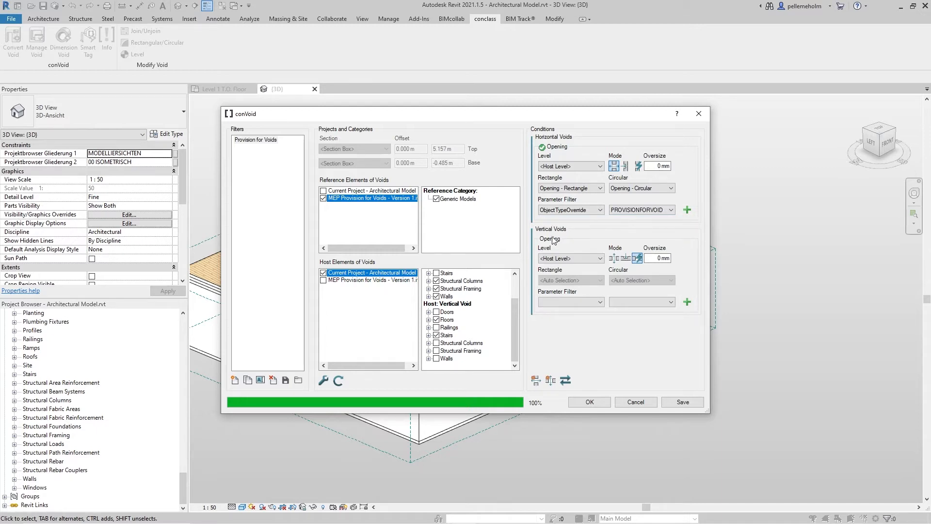
Step: Set the vertical voids' level to Building Story and their mode to Opening
{"action": "left_click", "coordinate": [544, 262]}
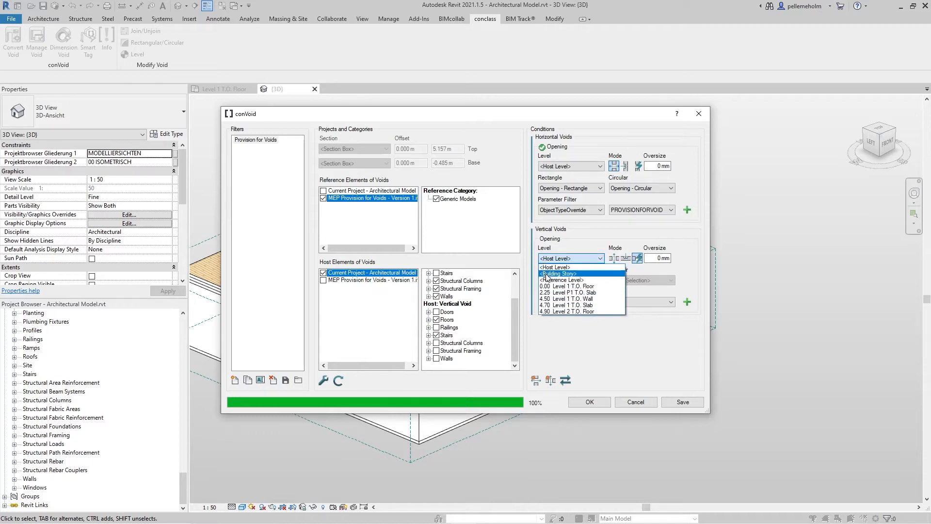
{"action": "left_click", "coordinate": [546, 273]}
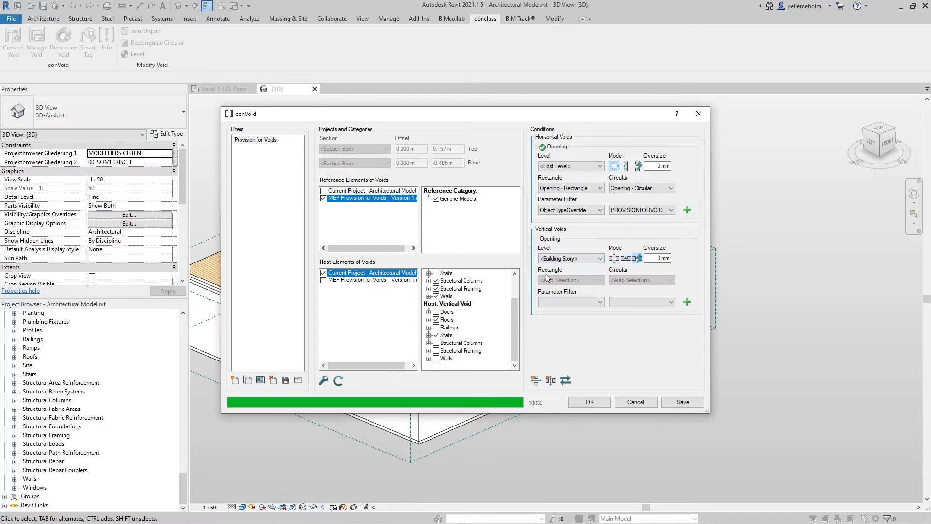
{"action": "left_click", "coordinate": [614, 258]}
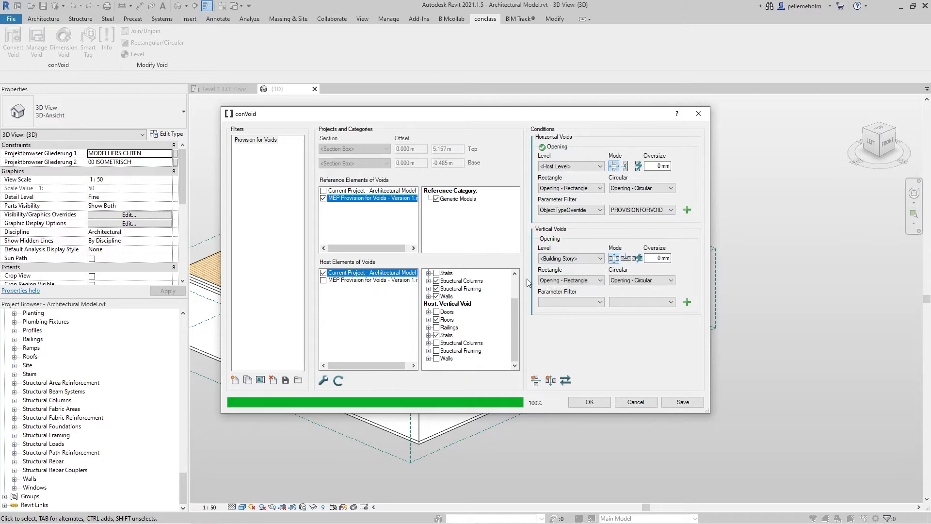
Step: Filter the vertical voids by ObjectTypeOverride with the value PROVISIONFORVOID, and check the possible openings for both void directions
{"action": "left_click", "coordinate": [558, 305]}
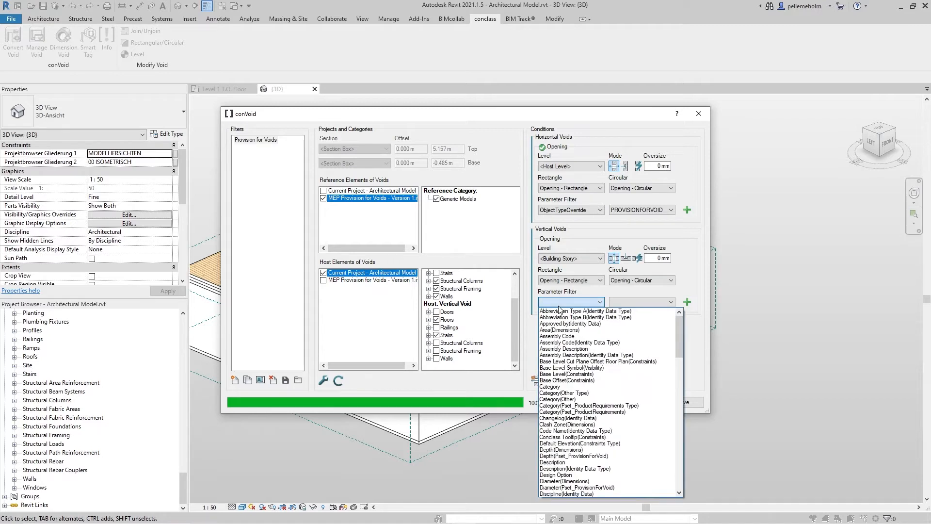
{"action": "key", "text": "o"}
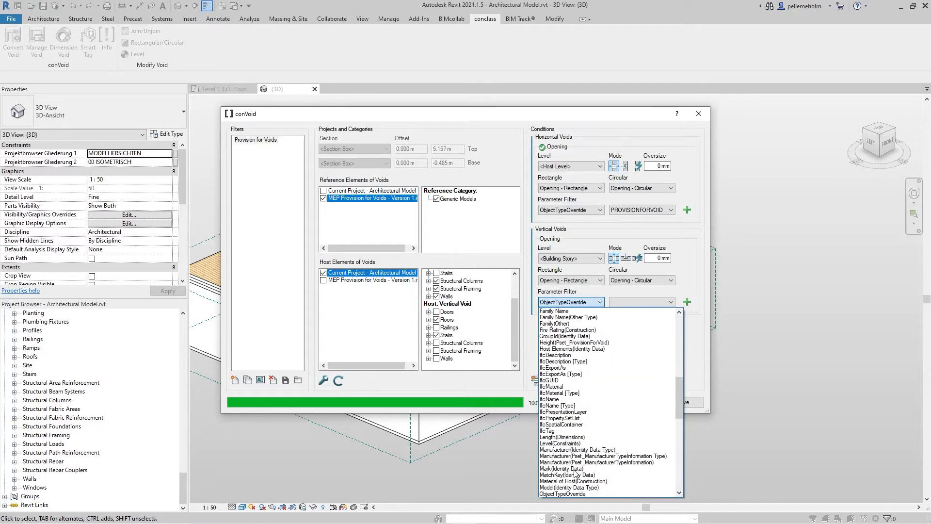
{"action": "left_click", "coordinate": [565, 494]}
{"action": "left_click", "coordinate": [633, 303]}
{"action": "left_click", "coordinate": [630, 309]}
{"action": "mouse_move", "coordinate": [543, 239]}
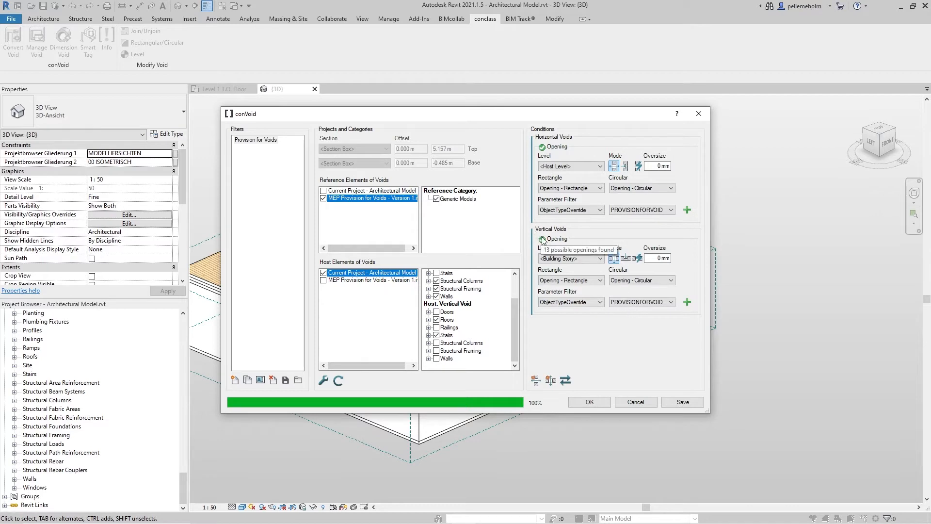
{"action": "mouse_move", "coordinate": [541, 148]}
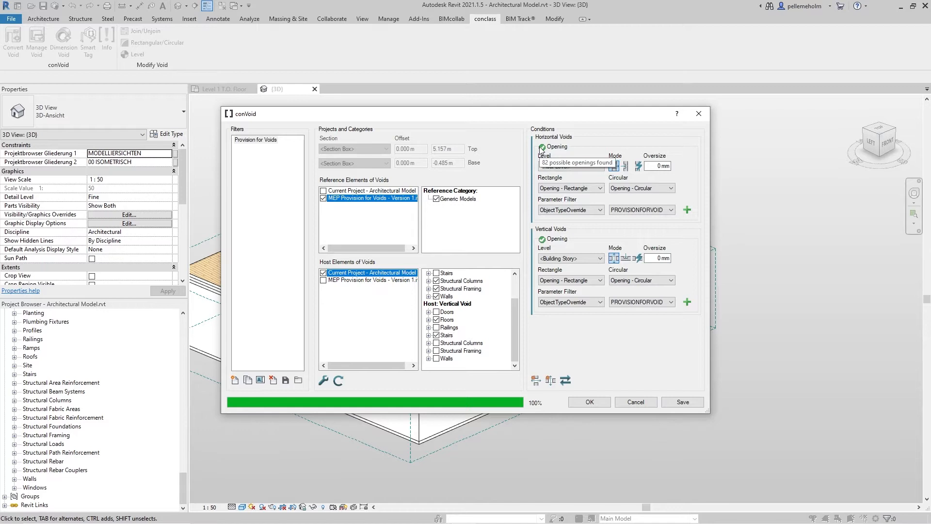
Step: In the conVoid settings, enable adopting provision for voids from MEP and ignore voids smaller than 1 mm
{"action": "left_click", "coordinate": [323, 380]}
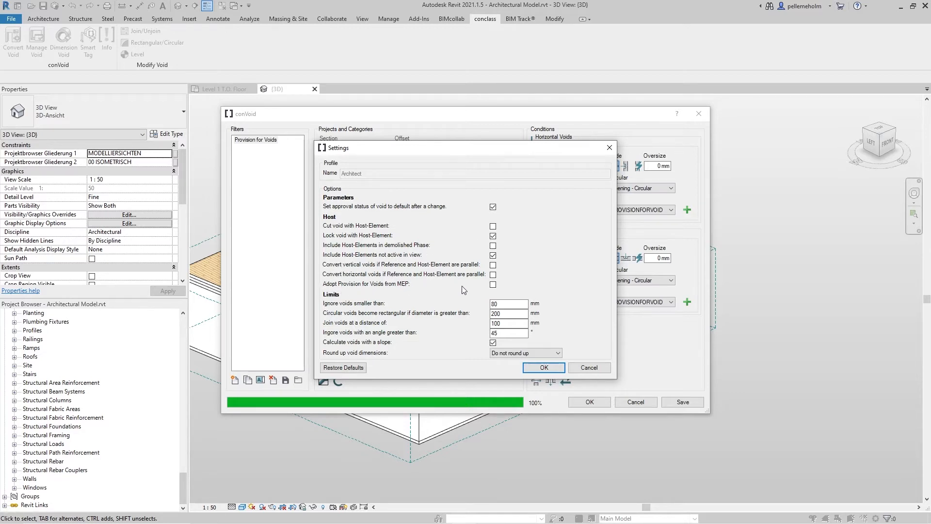
{"action": "left_click", "coordinate": [494, 286]}
{"action": "double_click", "coordinate": [521, 306]}
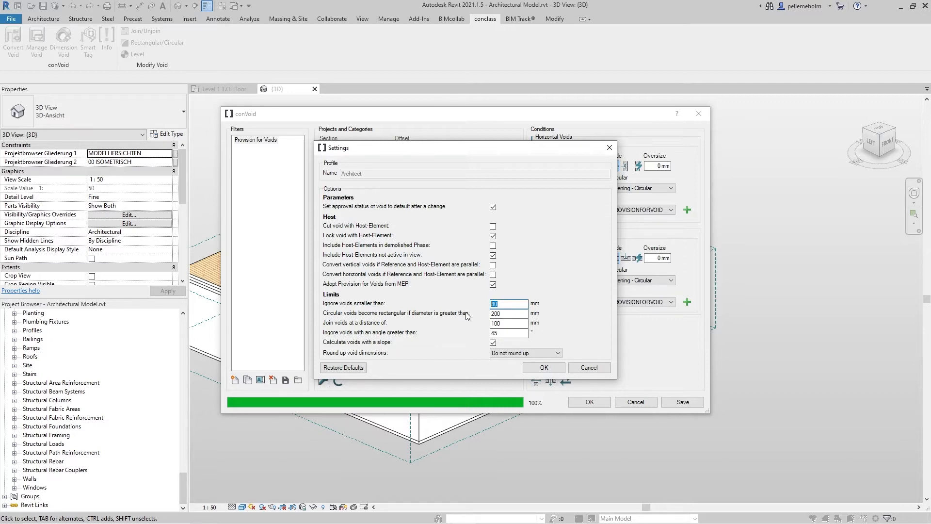
{"action": "type", "text": "1"}
Step: Set the diameter limit for circular voids becoming rectangular to 9999 mm and the joining distance to 1 mm, without rounding up dimensions
{"action": "key", "text": "Tab"}
{"action": "type", "text": "9999"}
{"action": "double_click", "coordinate": [509, 323]}
{"action": "type", "text": "1"}
{"action": "double_click", "coordinate": [505, 331]}
{"action": "left_click", "coordinate": [519, 353]}
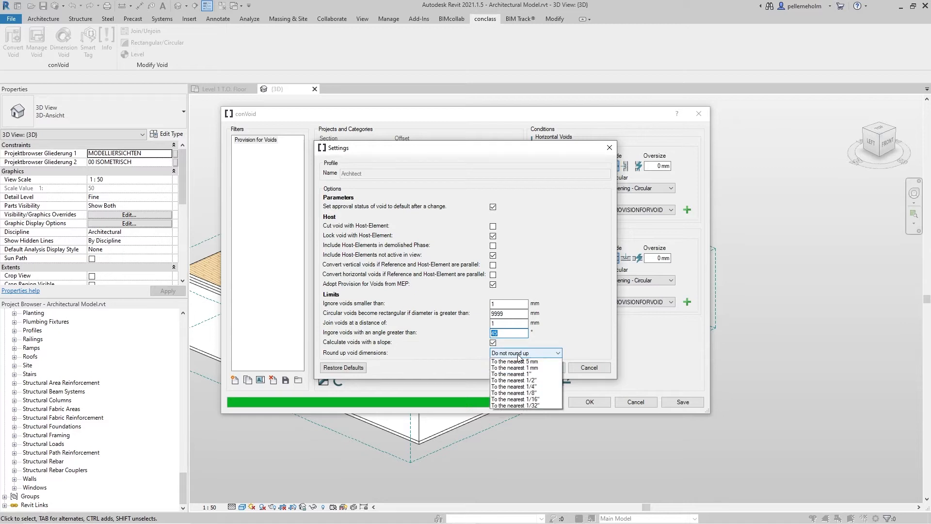
{"action": "left_click", "coordinate": [519, 361]}
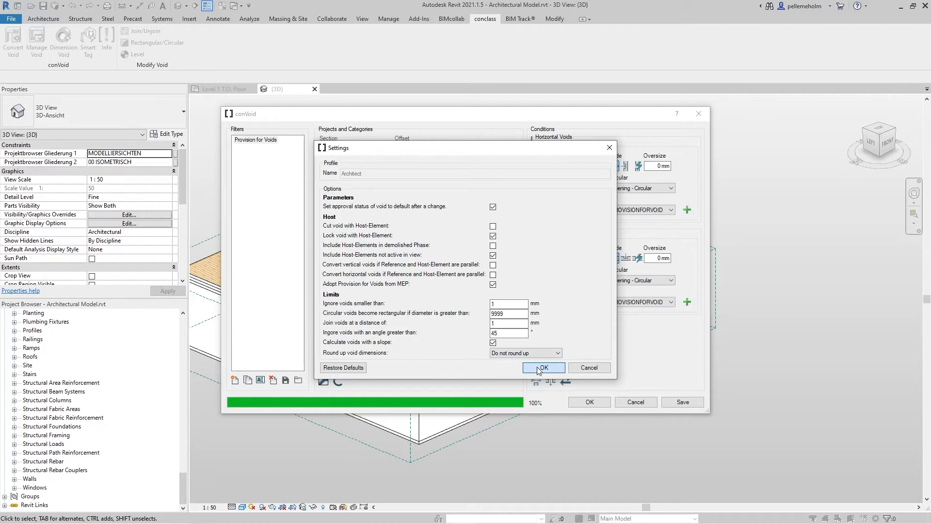
Step: Apply the settings, convert the MEP provisions for voids into openings and dismiss the conversion report
{"action": "left_click", "coordinate": [538, 368]}
{"action": "left_click", "coordinate": [583, 406]}
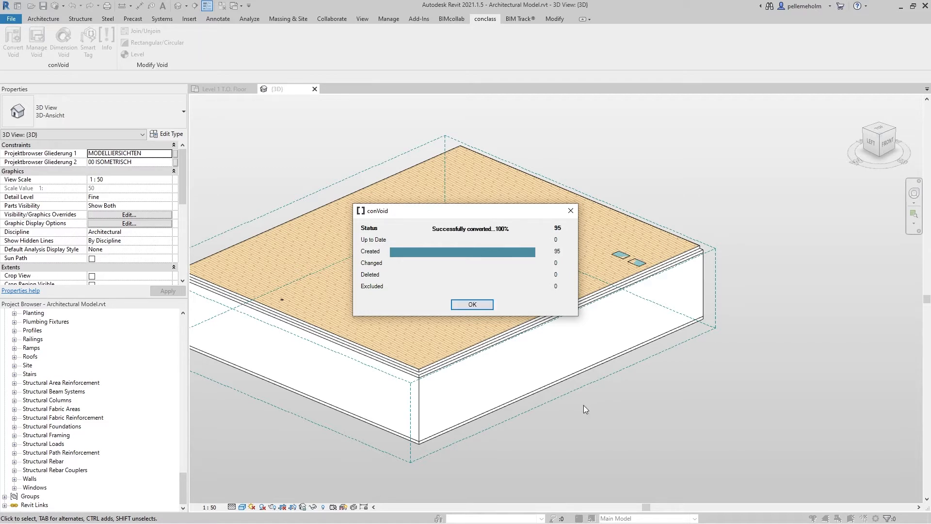
{"action": "left_click", "coordinate": [472, 304]}
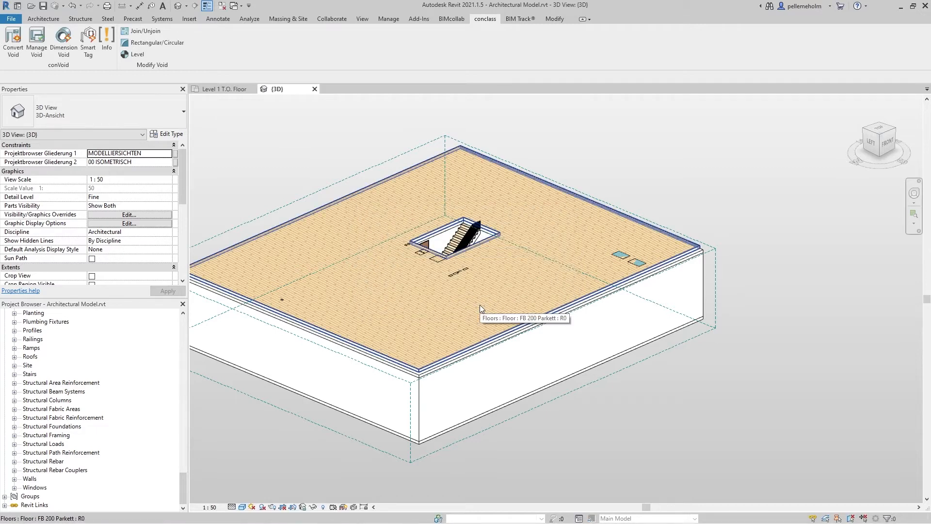
Step: Lower the upper face of the 3D section box below the floor slab and select a rectangular opening in an exposed wall
{"action": "left_click", "coordinate": [703, 254]}
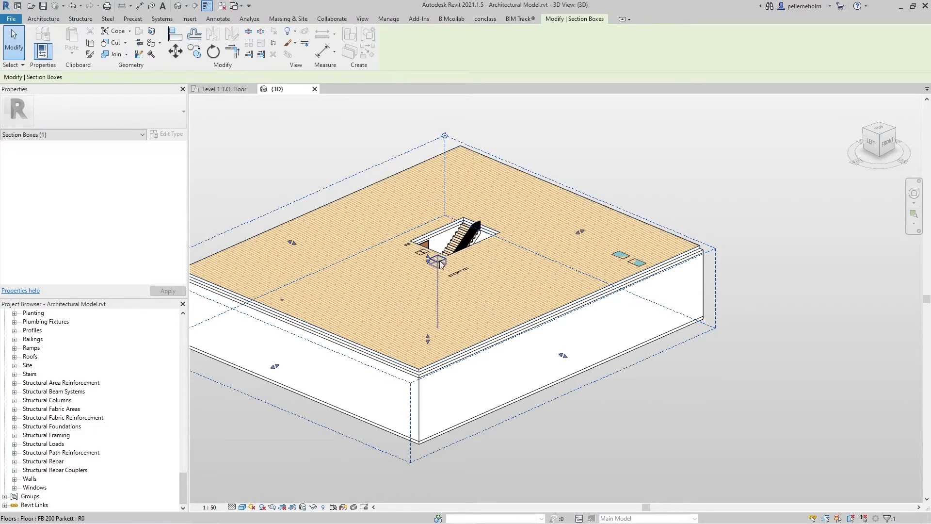
{"action": "left_click_drag", "start_coordinate": [427, 268], "coordinate": [429, 276]}
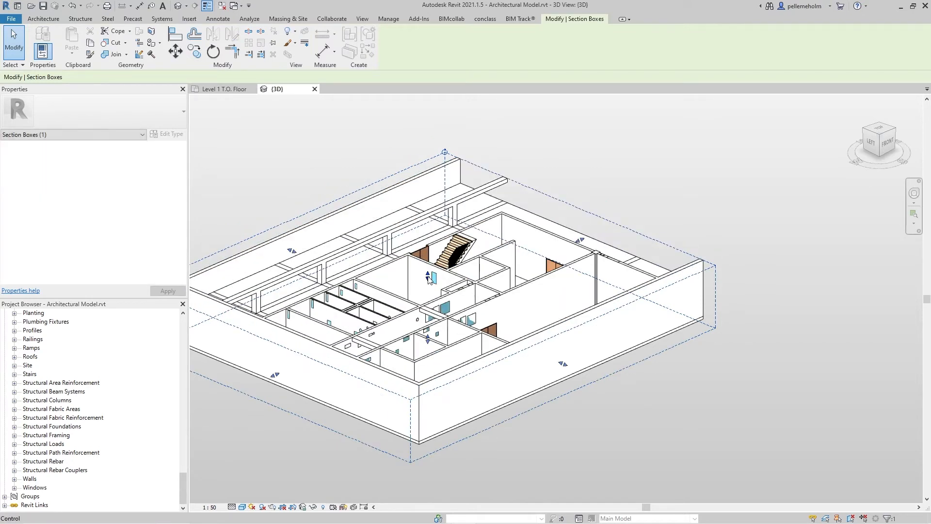
{"action": "scroll", "coordinate": [428, 281], "scroll_direction": "up", "scroll_amount": 4}
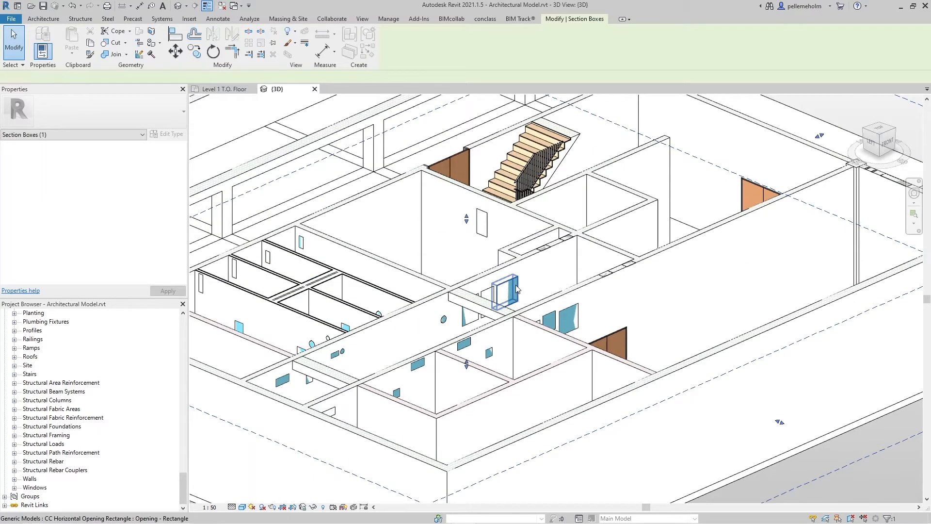
{"action": "left_click", "coordinate": [516, 284]}
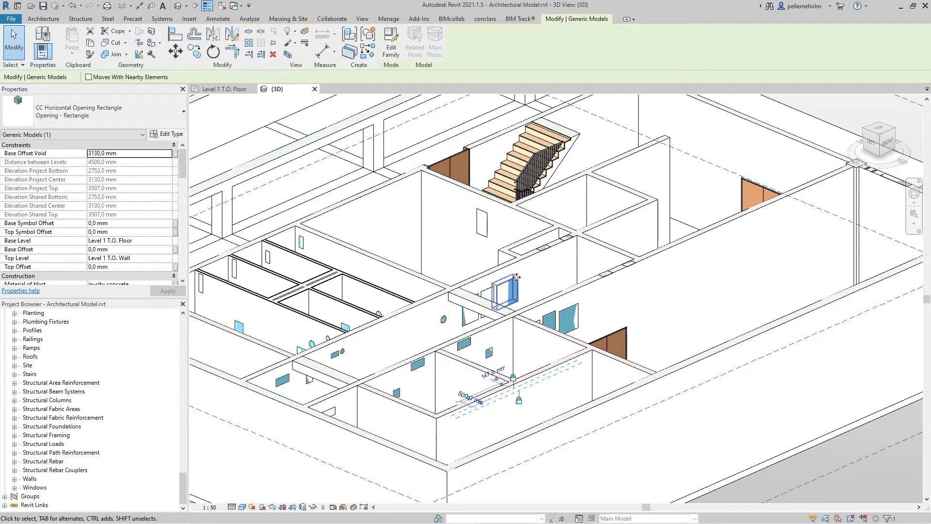
Step: Open the floor plan Level 1 T.O. Floor and look over the openings along the corridor walls
{"action": "left_click", "coordinate": [210, 90]}
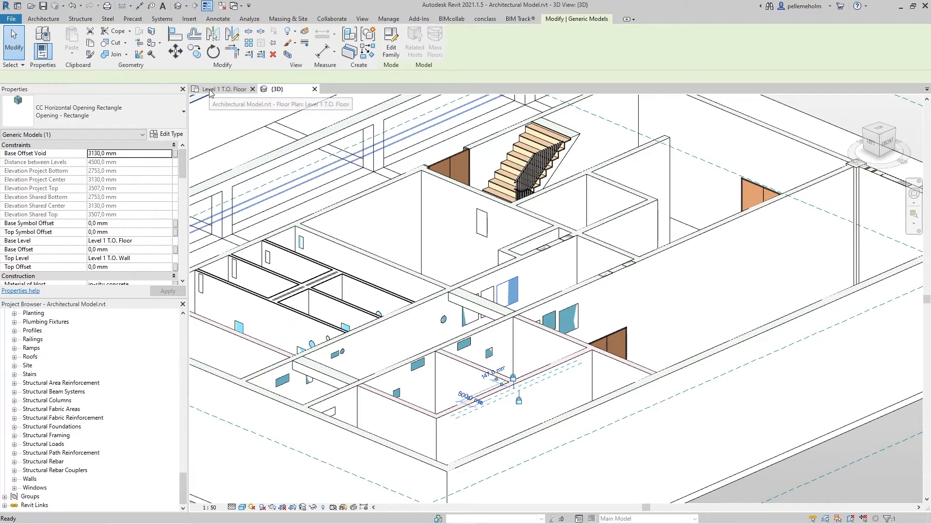
{"action": "left_click", "coordinate": [438, 209]}
{"action": "middle_click_drag", "start_coordinate": [448, 349], "coordinate": [493, 211]}
{"action": "scroll", "coordinate": [265, 301], "scroll_direction": "up", "scroll_amount": 3}
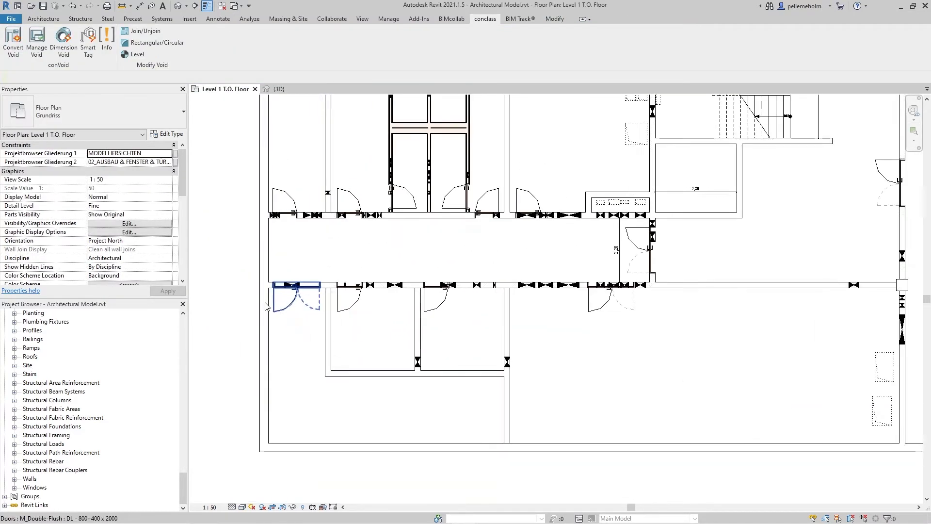
{"action": "middle_click_drag", "start_coordinate": [581, 239], "coordinate": [573, 282]}
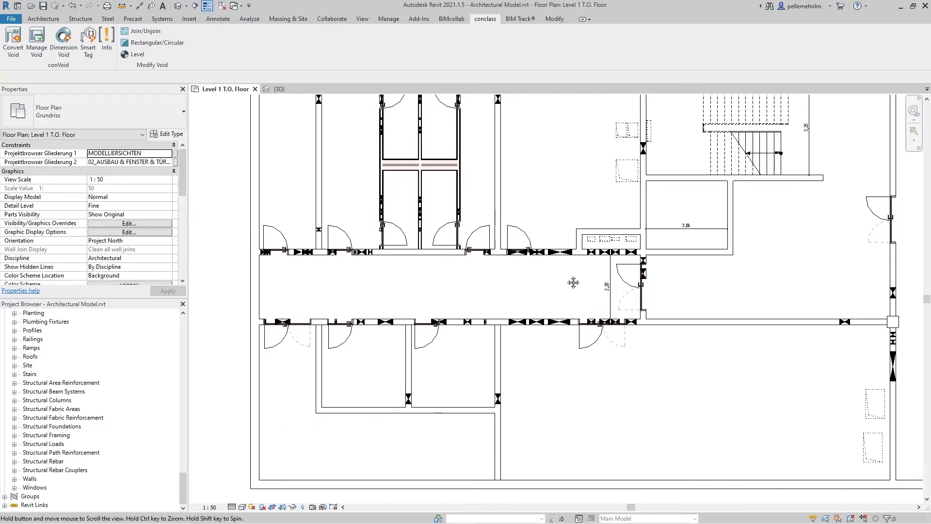
{"action": "scroll", "coordinate": [511, 345], "scroll_direction": "up", "scroll_amount": 3}
Step: Examine the constraints, dimensions and identity data of a rectangular opening in the lower corridor wall
{"action": "left_click", "coordinate": [525, 304]}
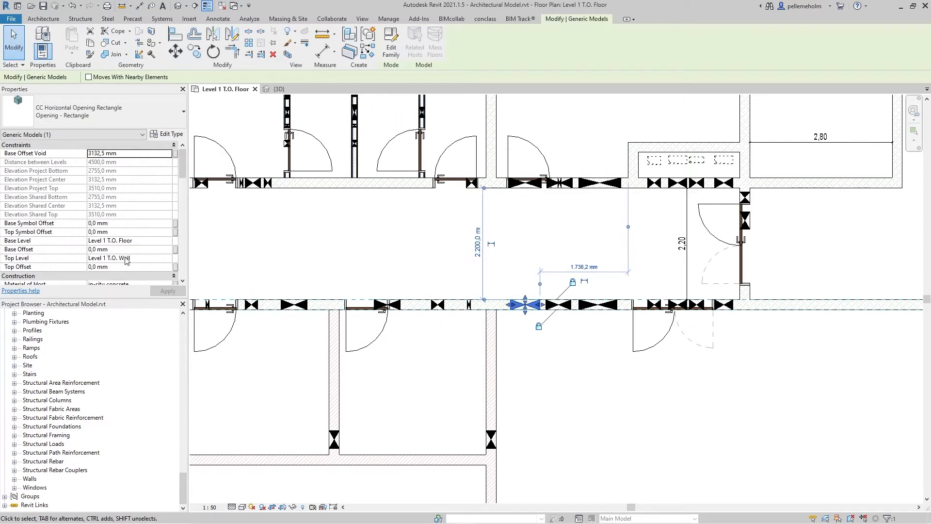
{"action": "scroll", "coordinate": [127, 268], "scroll_direction": "down", "scroll_amount": 3}
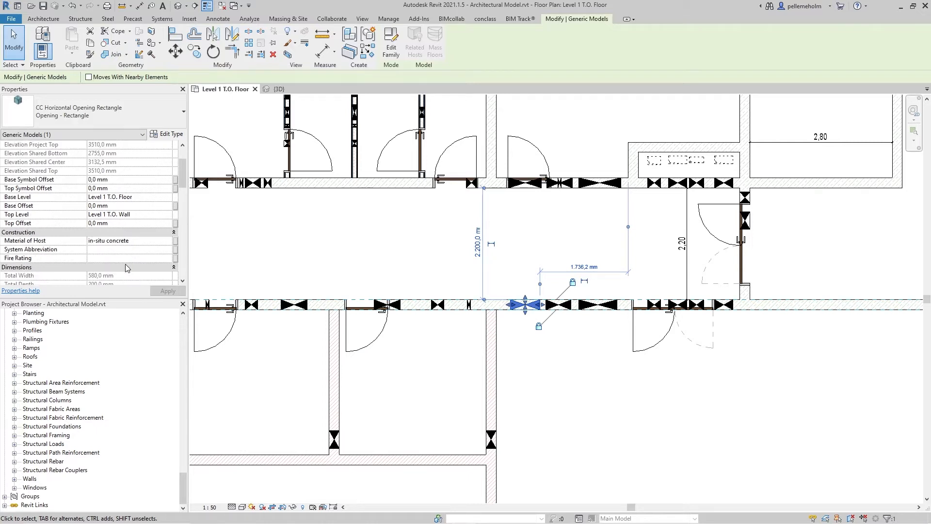
{"action": "scroll", "coordinate": [127, 268], "scroll_direction": "down", "scroll_amount": 2}
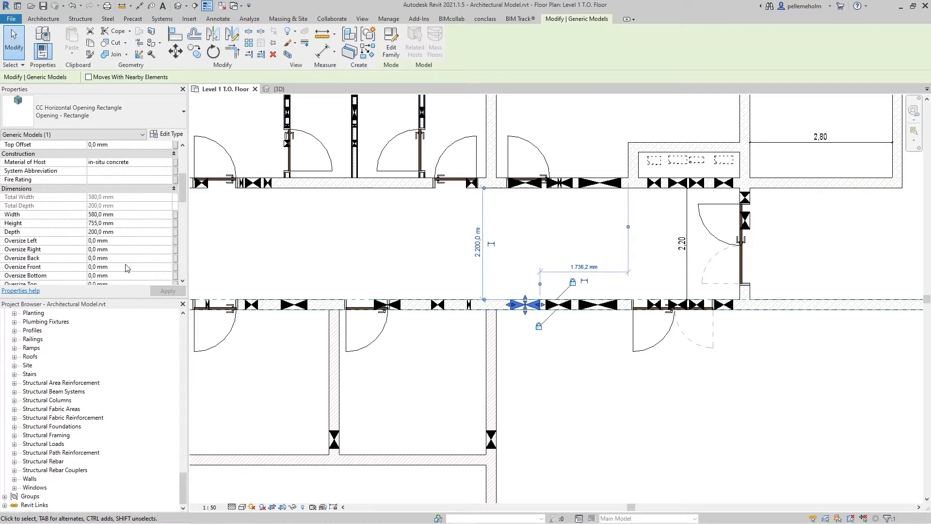
{"action": "scroll", "coordinate": [127, 268], "scroll_direction": "down", "scroll_amount": 2}
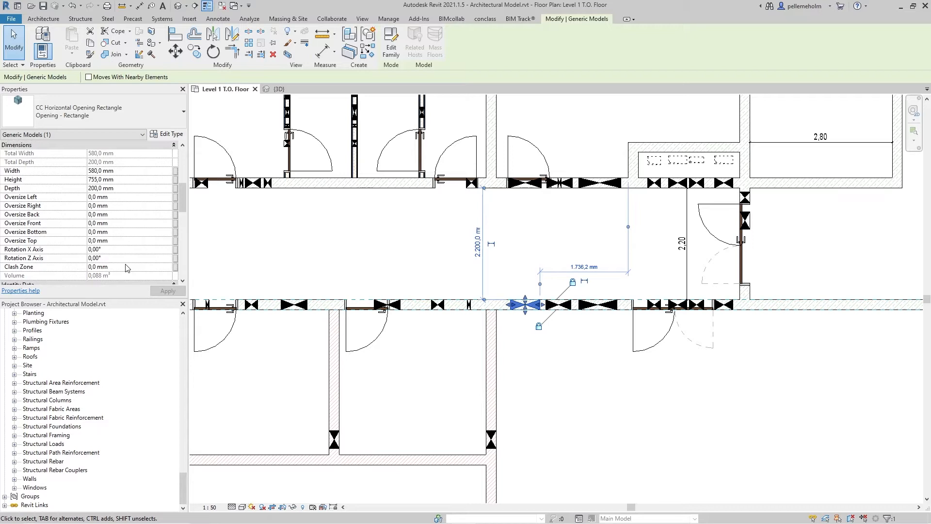
{"action": "scroll", "coordinate": [127, 269], "scroll_direction": "down", "scroll_amount": 2}
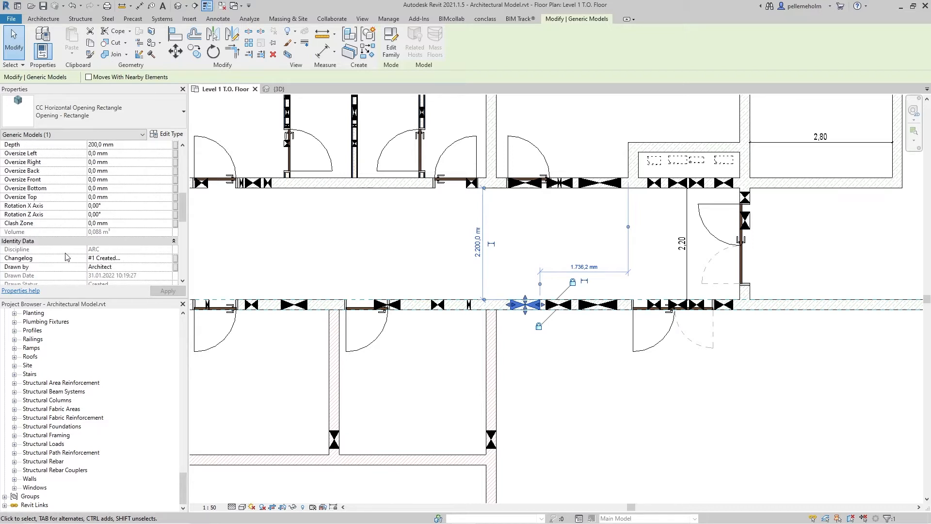
{"action": "scroll", "coordinate": [163, 249], "scroll_direction": "down", "scroll_amount": 1}
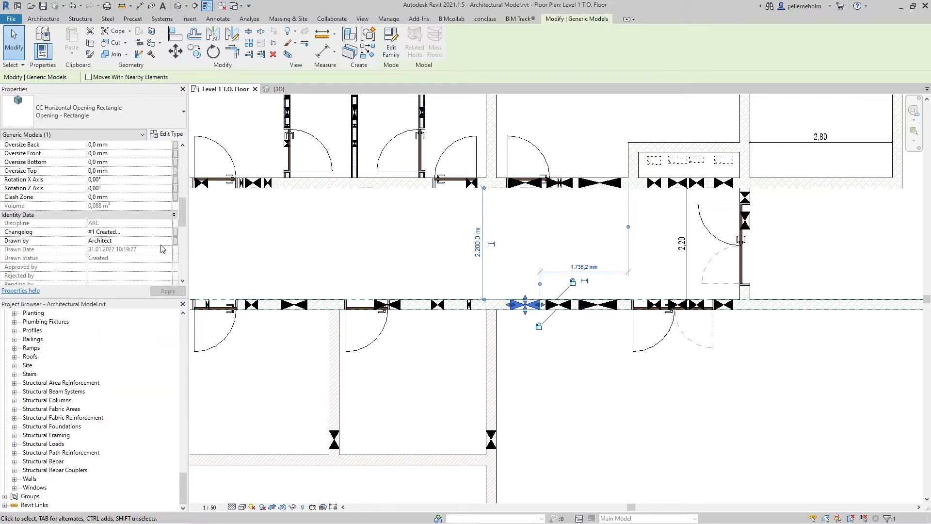
{"action": "scroll", "coordinate": [133, 262], "scroll_direction": "down", "scroll_amount": 2}
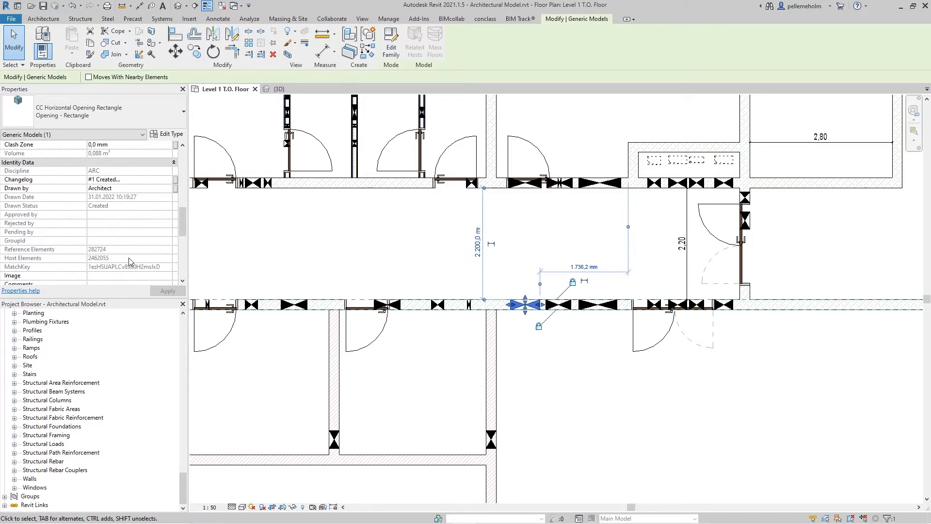
{"action": "scroll", "coordinate": [130, 262], "scroll_direction": "down", "scroll_amount": 1}
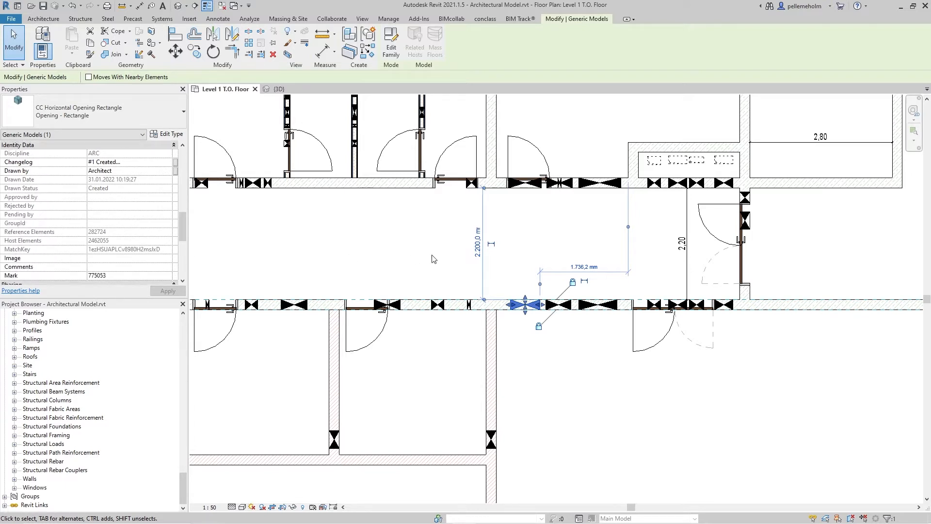
{"action": "key", "text": "Escape"}
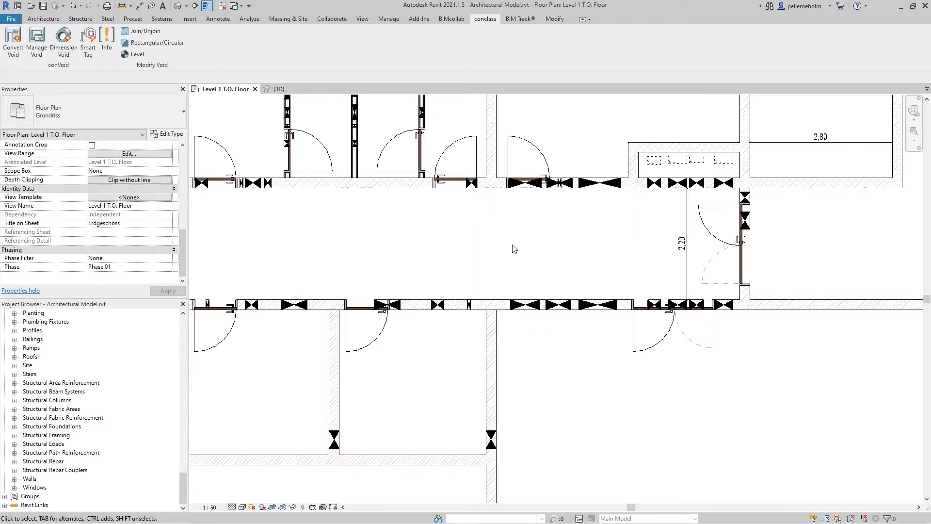
Step: Link MEP Model.rvt into the architectural model with the positioning Auto - Project Base Point to Project Base Point
{"action": "left_click", "coordinate": [185, 21]}
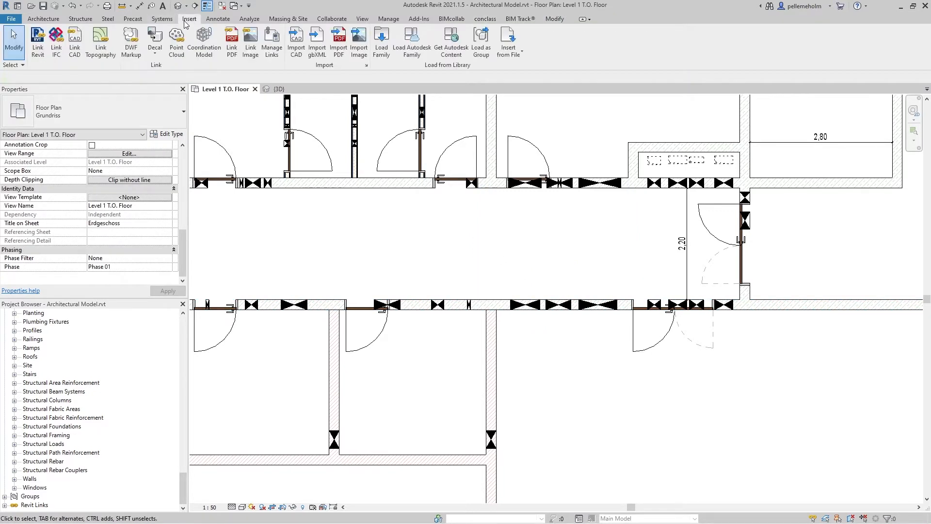
{"action": "left_click", "coordinate": [43, 46]}
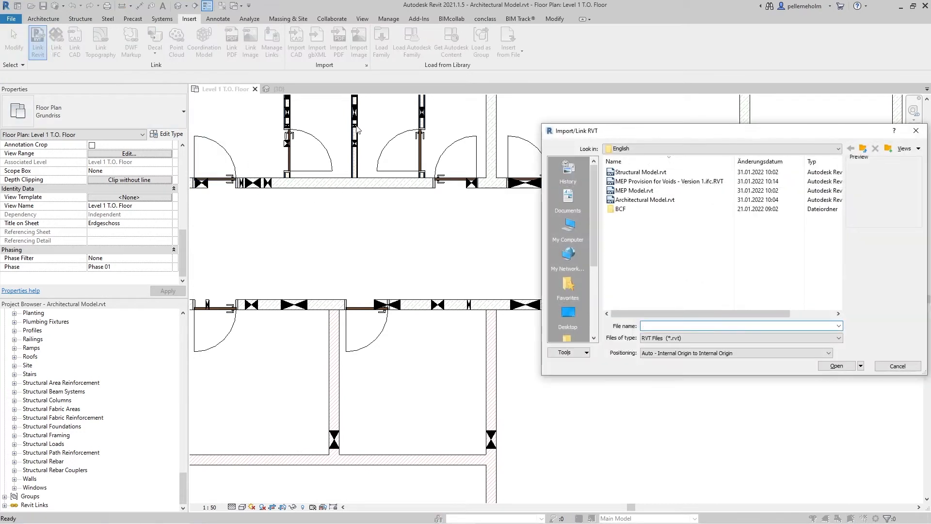
{"action": "left_click", "coordinate": [684, 193]}
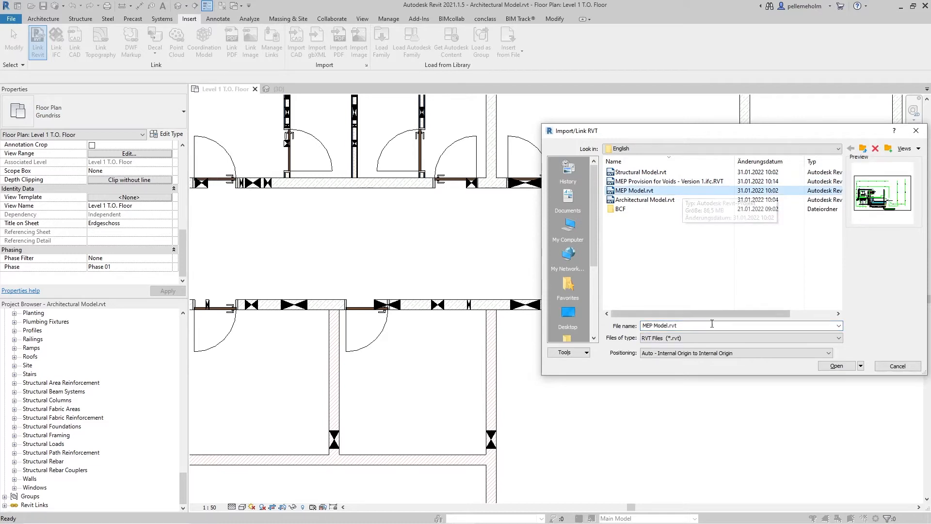
{"action": "left_click", "coordinate": [702, 354]}
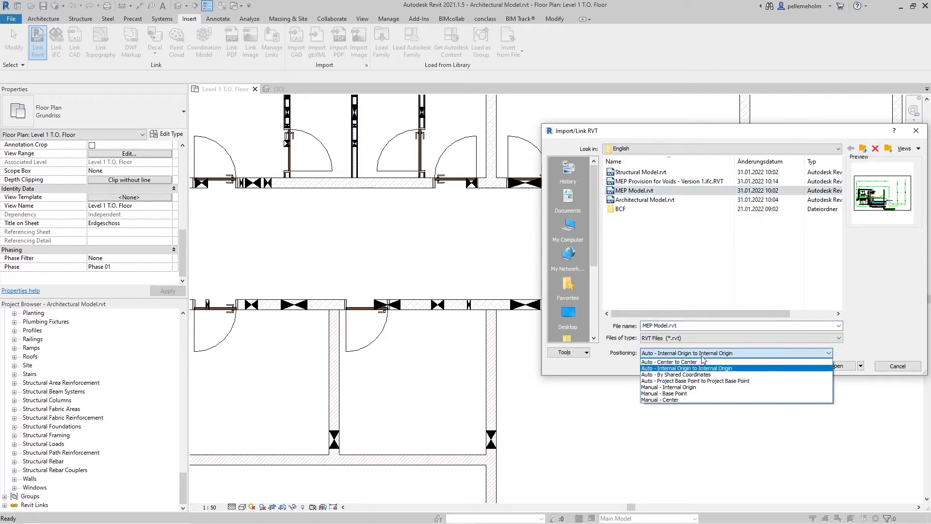
{"action": "left_click", "coordinate": [696, 381]}
{"action": "left_click", "coordinate": [839, 372]}
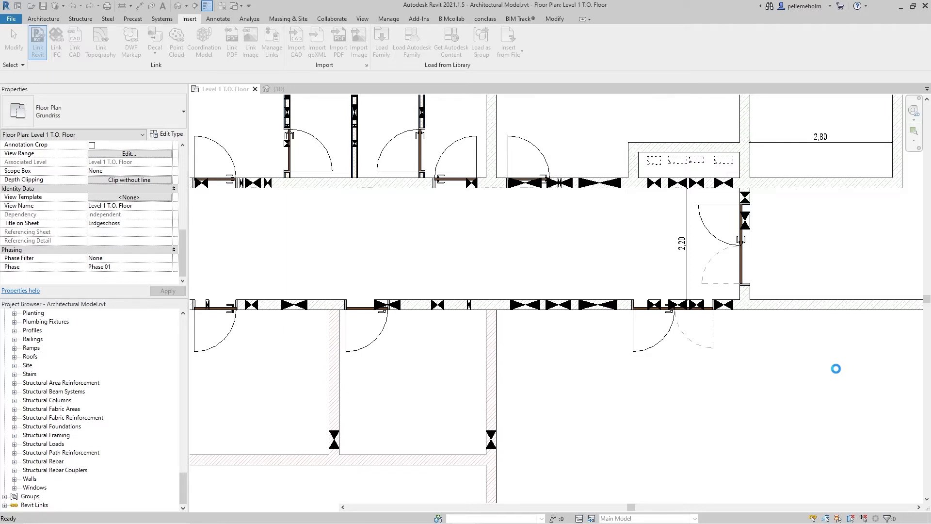
Step: Deselect the section box and make the crop region visible in the Level 1 T.O. Floor plan
{"action": "scroll", "coordinate": [745, 372], "scroll_direction": "down", "scroll_amount": 5}
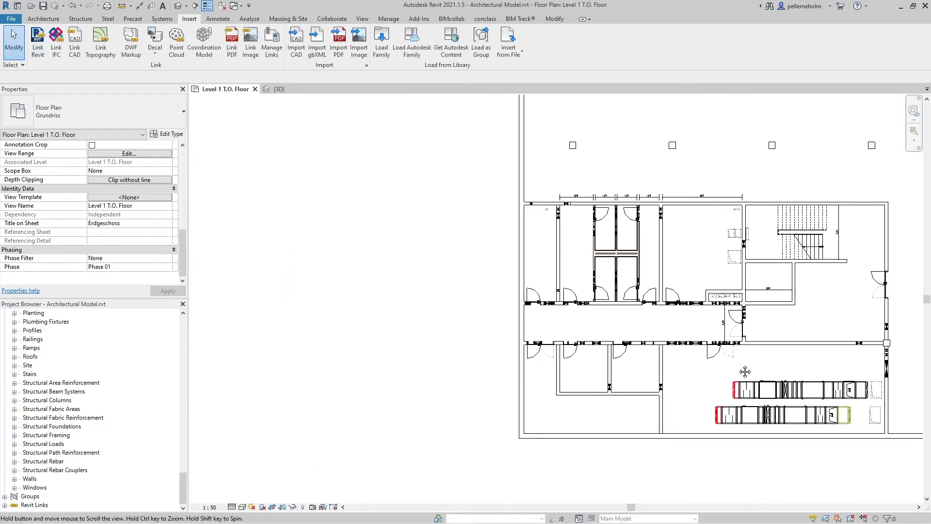
{"action": "middle_click_drag", "start_coordinate": [745, 372], "coordinate": [386, 398]}
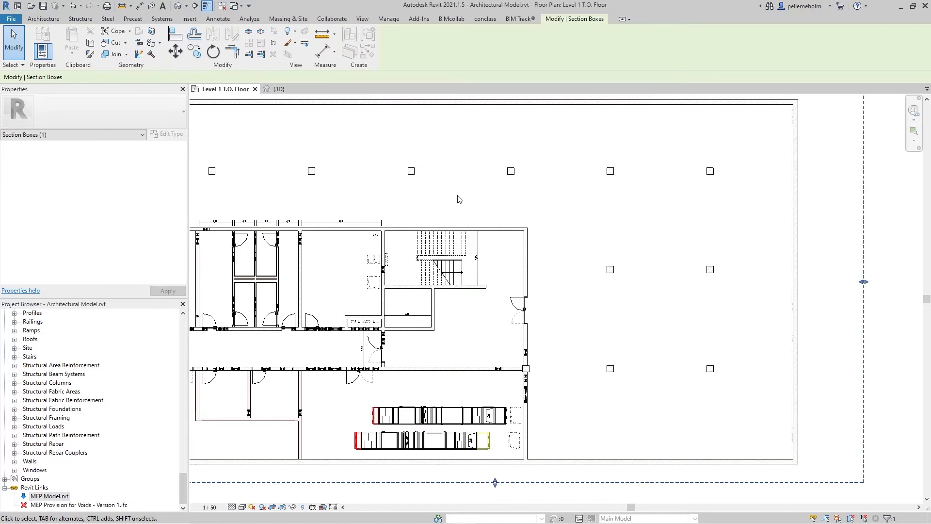
{"action": "scroll", "coordinate": [459, 192], "scroll_direction": "down", "scroll_amount": 3}
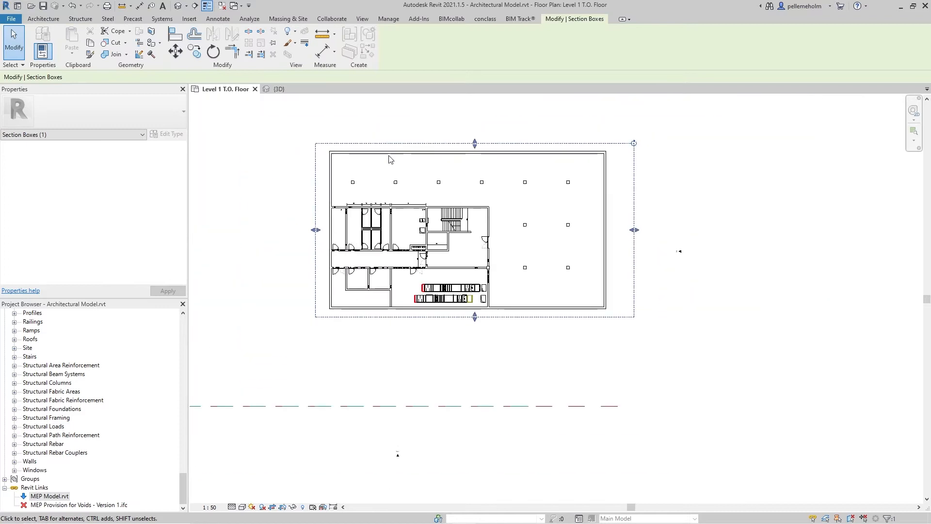
{"action": "left_click", "coordinate": [284, 142]}
{"action": "scroll", "coordinate": [97, 207], "scroll_direction": "down", "scroll_amount": 5}
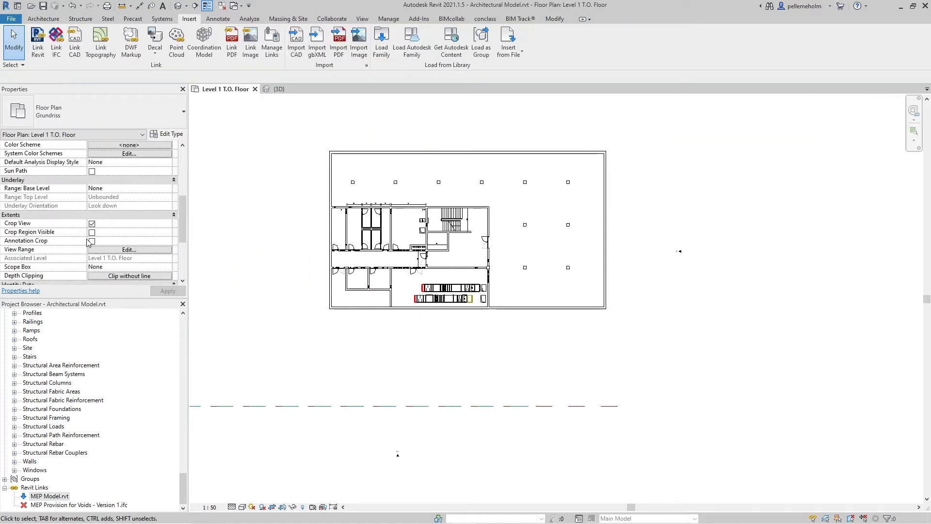
{"action": "left_click", "coordinate": [91, 232]}
{"action": "left_click", "coordinate": [179, 291]}
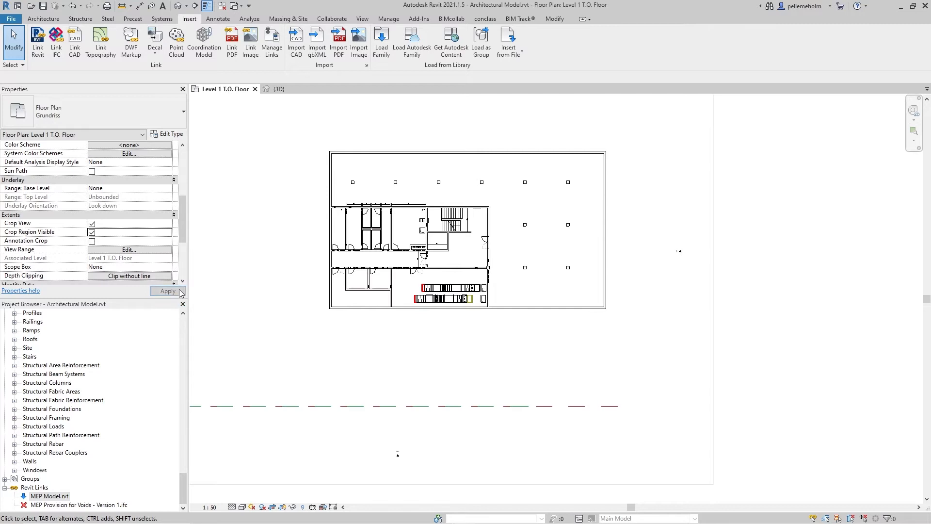
Step: Bring the crop region's left boundary closer to the building and place its right boundary well beyond the right outer wall
{"action": "left_click", "coordinate": [713, 265]}
{"action": "scroll", "coordinate": [712, 266], "scroll_direction": "down", "scroll_amount": 2}
{"action": "left_click_drag", "start_coordinate": [712, 266], "coordinate": [594, 260]}
{"action": "left_click_drag", "start_coordinate": [371, 258], "coordinate": [466, 254]}
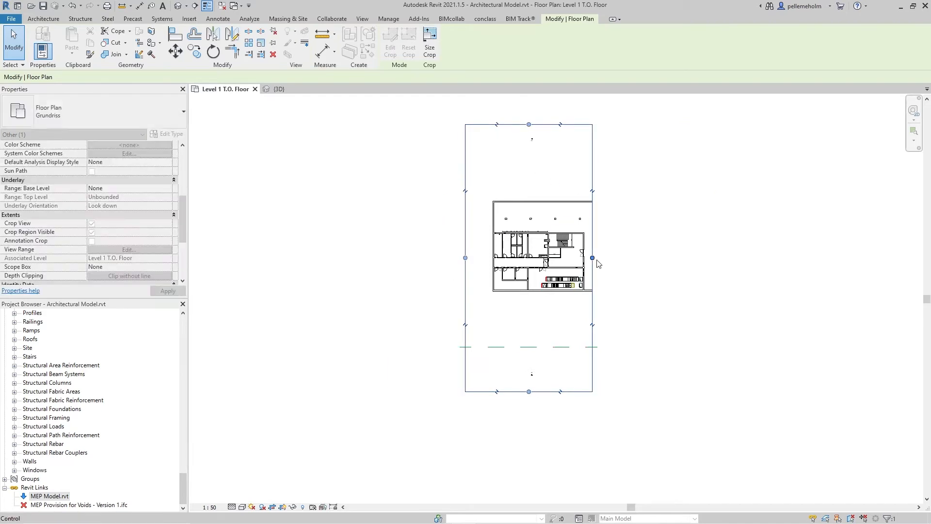
{"action": "left_click_drag", "start_coordinate": [595, 257], "coordinate": [779, 258]}
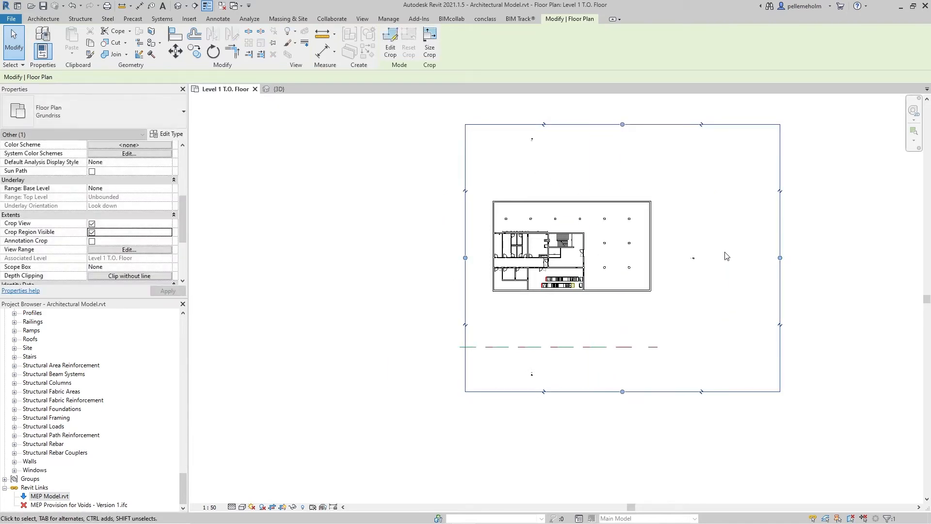
{"action": "left_click", "coordinate": [708, 245]}
Step: Open the void conversion, load the Provision for Voids filter and set its upper section level to 4.90 Level 2 T.O. Floor
{"action": "scroll", "coordinate": [667, 239], "scroll_direction": "up", "scroll_amount": 5}
{"action": "middle_click_drag", "start_coordinate": [667, 239], "coordinate": [788, 262]}
{"action": "left_click", "coordinate": [485, 19]}
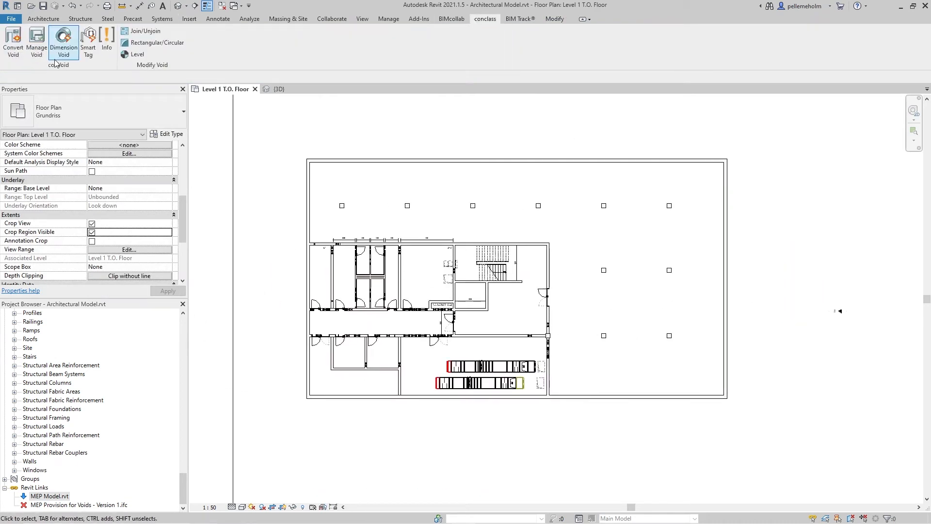
{"action": "left_click", "coordinate": [15, 57]}
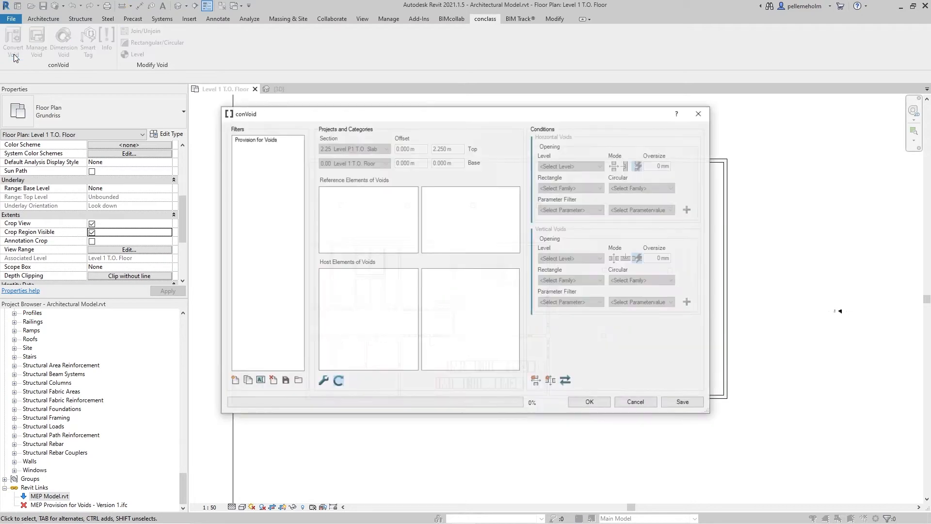
{"action": "left_click", "coordinate": [239, 141]}
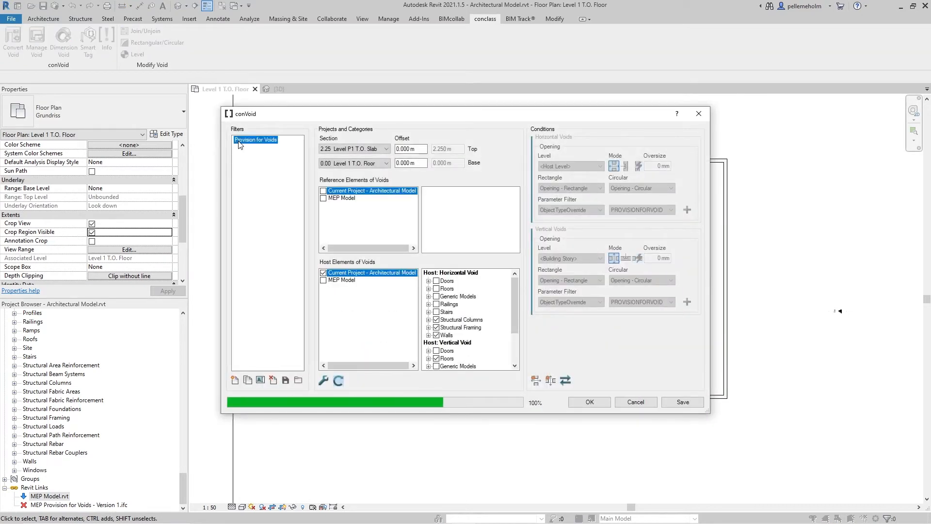
{"action": "left_click", "coordinate": [368, 149]}
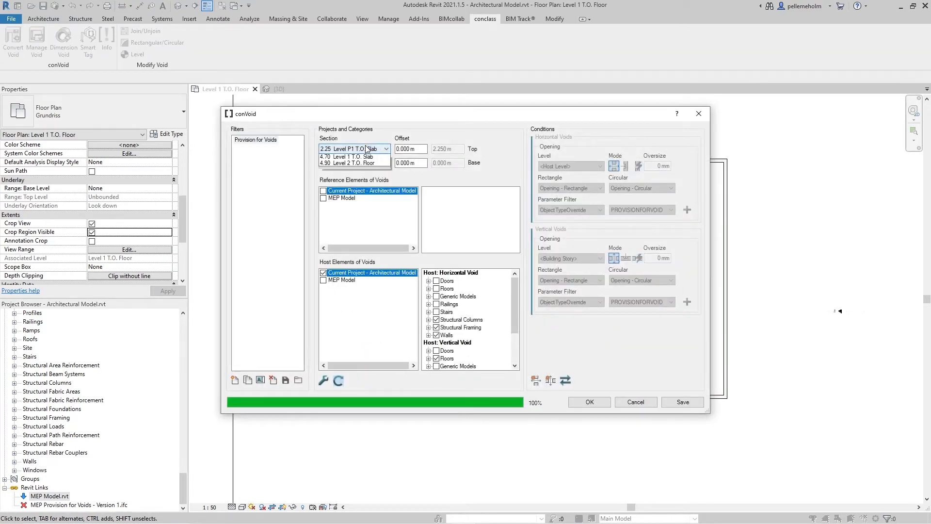
{"action": "left_click", "coordinate": [352, 183]}
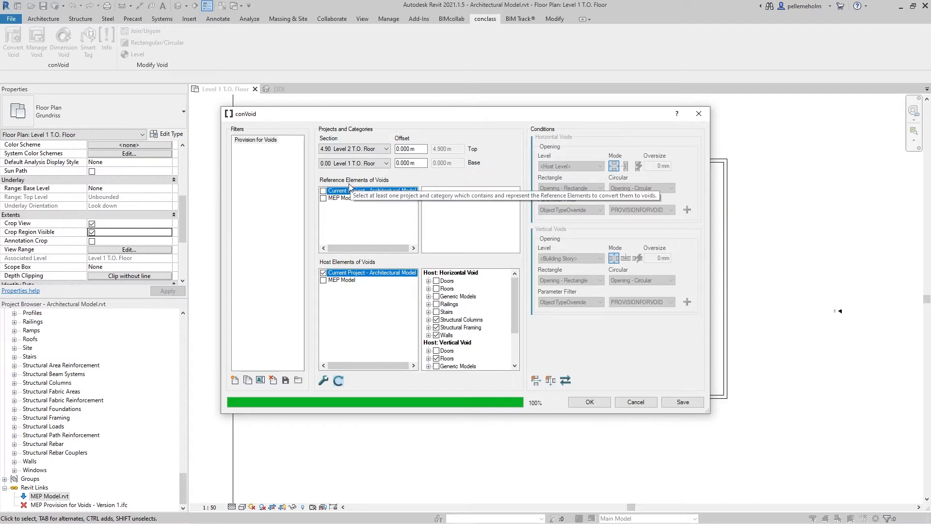
Step: Include the MEP Model as reference for the voids, check the reference and host categories and refresh the filter data
{"action": "left_click", "coordinate": [323, 199]}
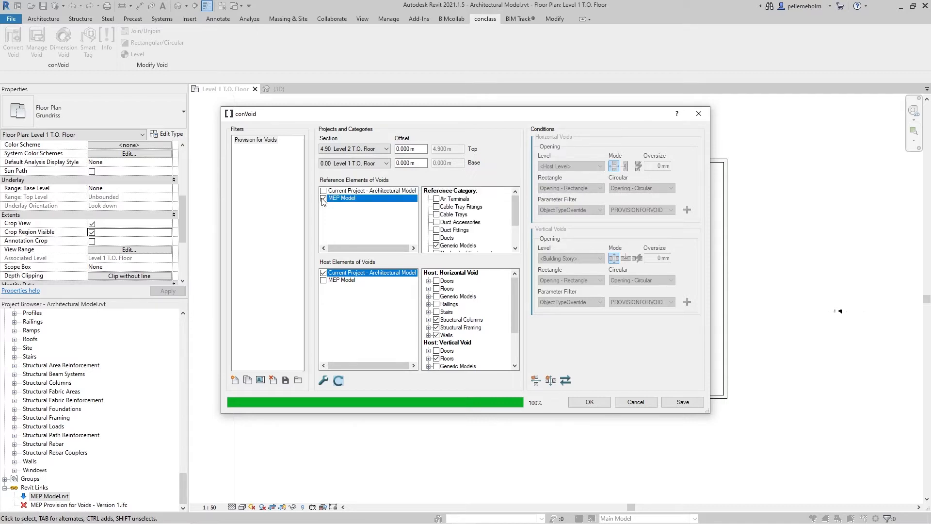
{"action": "scroll", "coordinate": [446, 230], "scroll_direction": "down", "scroll_amount": 1}
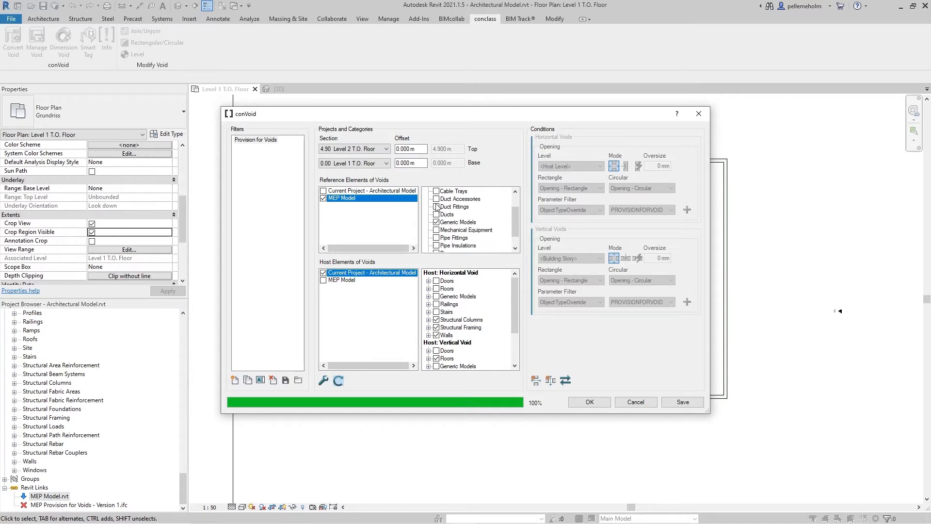
{"action": "scroll", "coordinate": [464, 300], "scroll_direction": "down", "scroll_amount": 2}
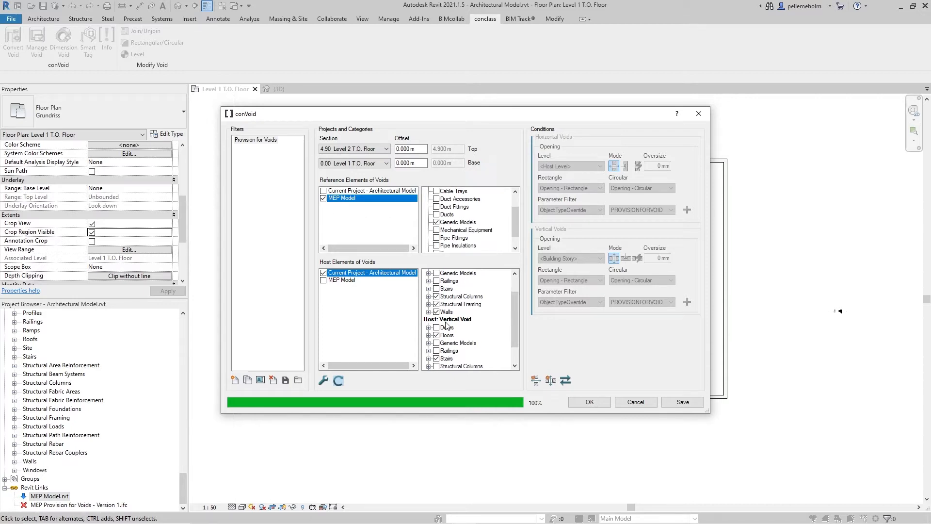
{"action": "left_click", "coordinate": [339, 381]}
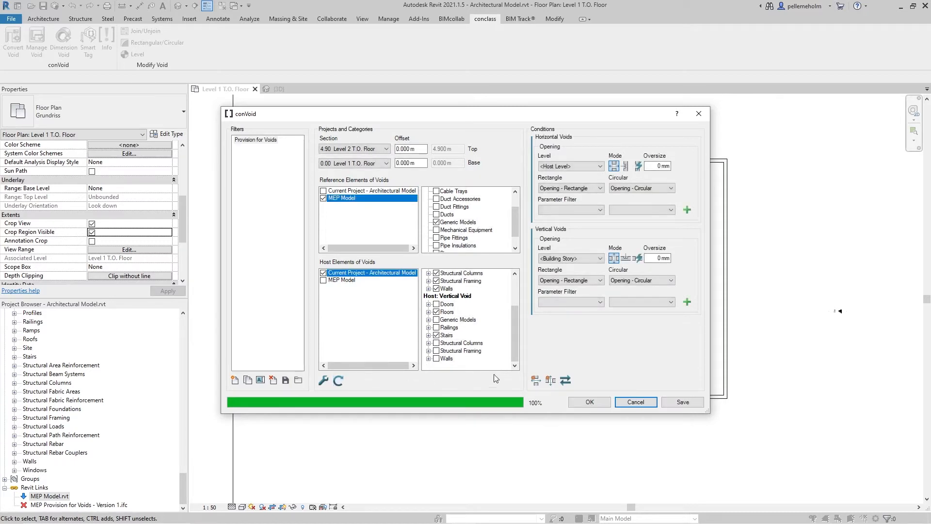
Step: Set the parameter filter for horizontal voids to Opening Type with the value Opening
{"action": "left_click", "coordinate": [556, 211]}
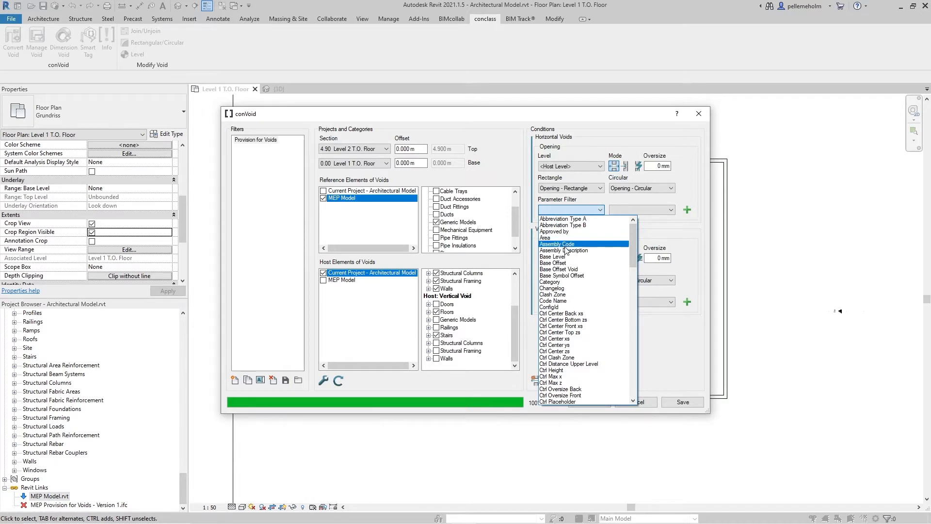
{"action": "key", "text": "t"}
{"action": "scroll", "coordinate": [566, 250], "scroll_direction": "down", "scroll_amount": 4}
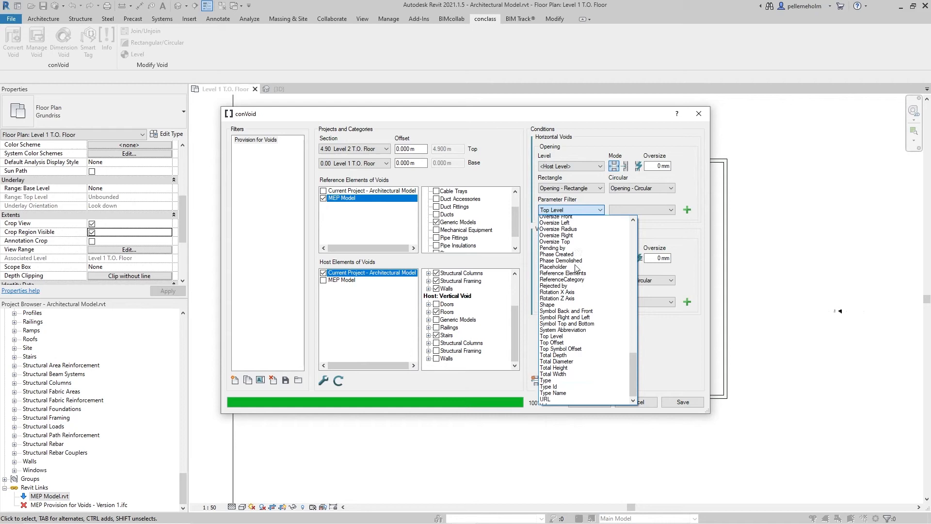
{"action": "key", "text": "o"}
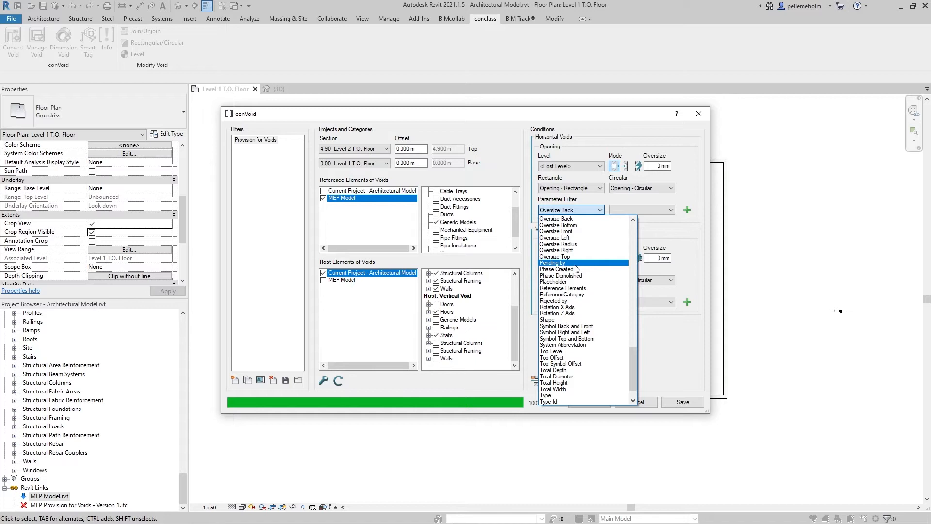
{"action": "scroll", "coordinate": [576, 269], "scroll_direction": "up", "scroll_amount": 1}
{"action": "scroll", "coordinate": [577, 270], "scroll_direction": "up", "scroll_amount": 1}
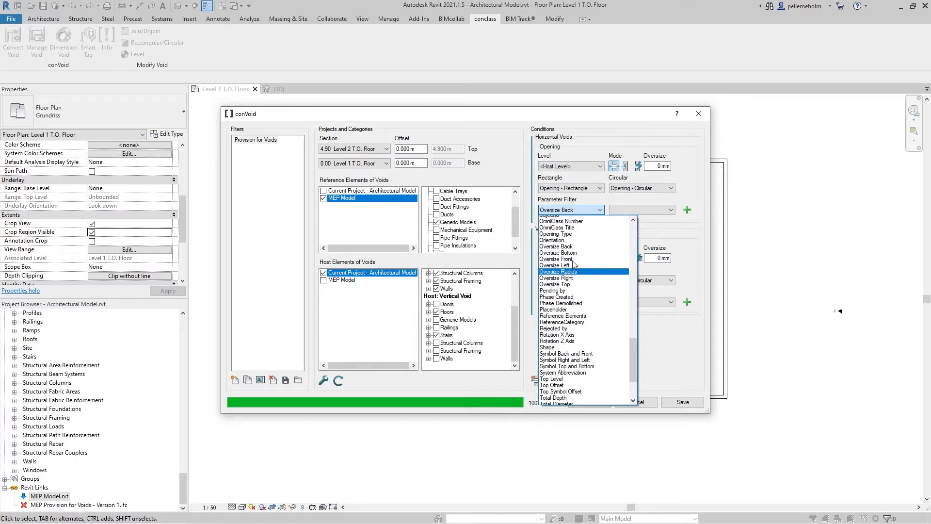
{"action": "left_click", "coordinate": [569, 245]}
{"action": "left_click", "coordinate": [625, 209]}
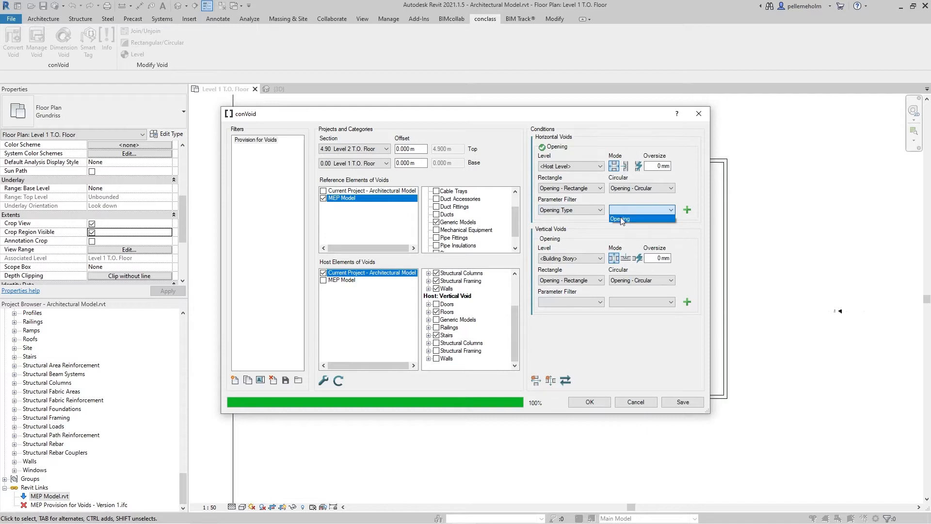
{"action": "left_click", "coordinate": [621, 219]}
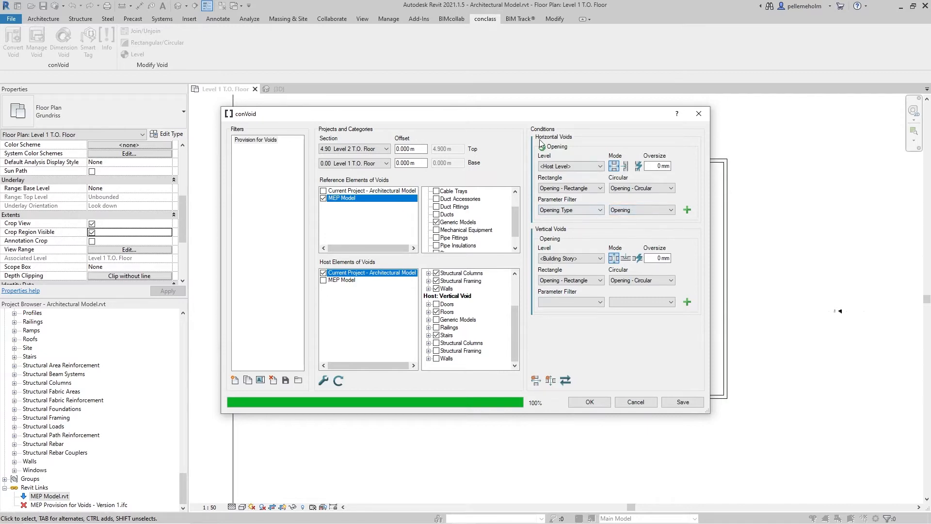
Step: Set the parameter filter for vertical voids to Opening Type with the value Opening
{"action": "left_click", "coordinate": [571, 302]}
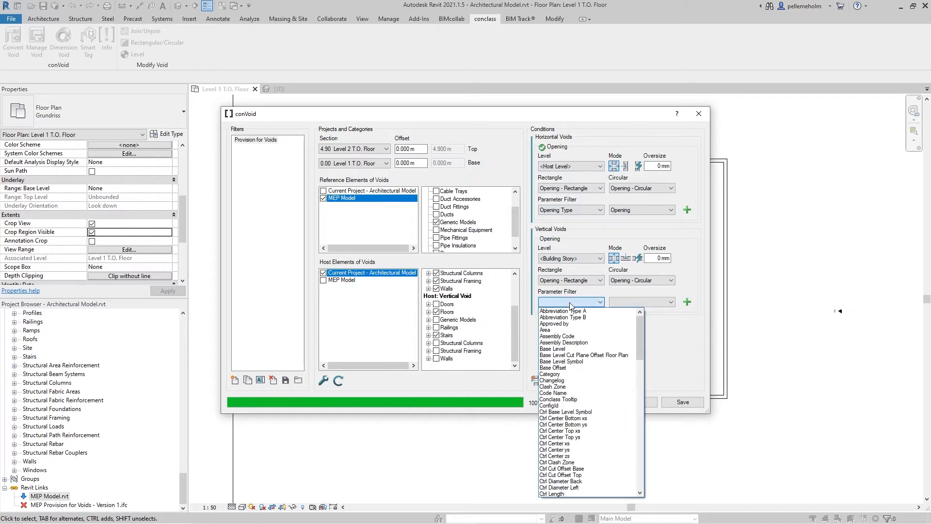
{"action": "scroll", "coordinate": [575, 427], "scroll_direction": "down", "scroll_amount": 15}
{"action": "left_click", "coordinate": [576, 480]}
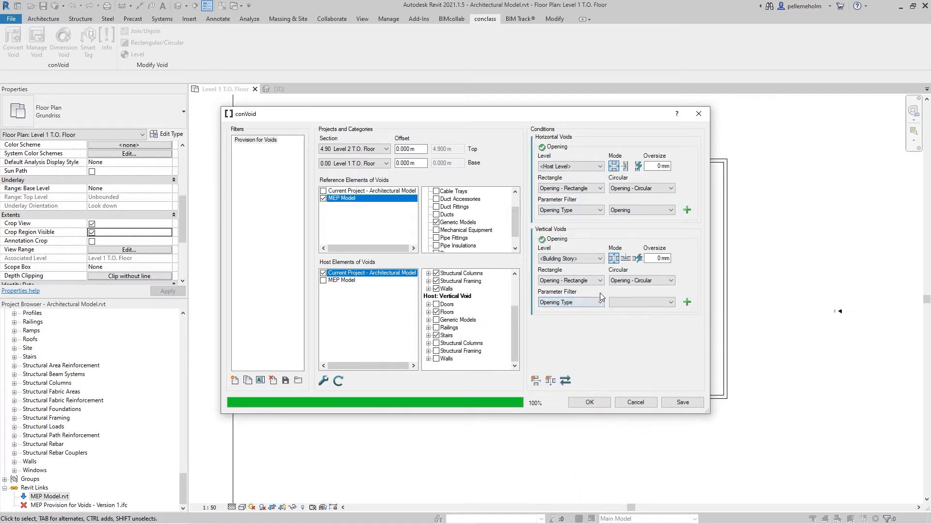
{"action": "left_click", "coordinate": [625, 300]}
{"action": "left_click", "coordinate": [621, 312]}
Step: Run the void conversion with the updated filter and dismiss the conversion report
{"action": "mouse_move", "coordinate": [543, 241]}
{"action": "left_click", "coordinate": [590, 402]}
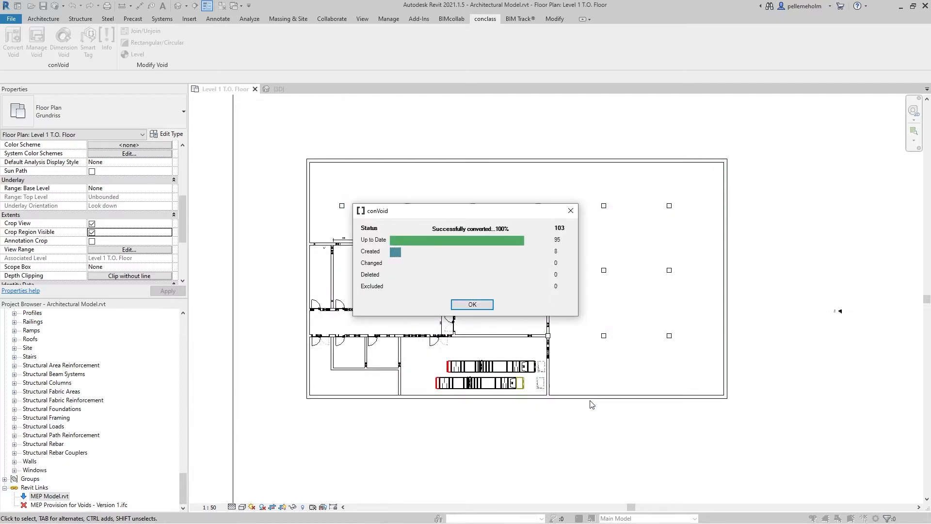
{"action": "left_click", "coordinate": [480, 307]}
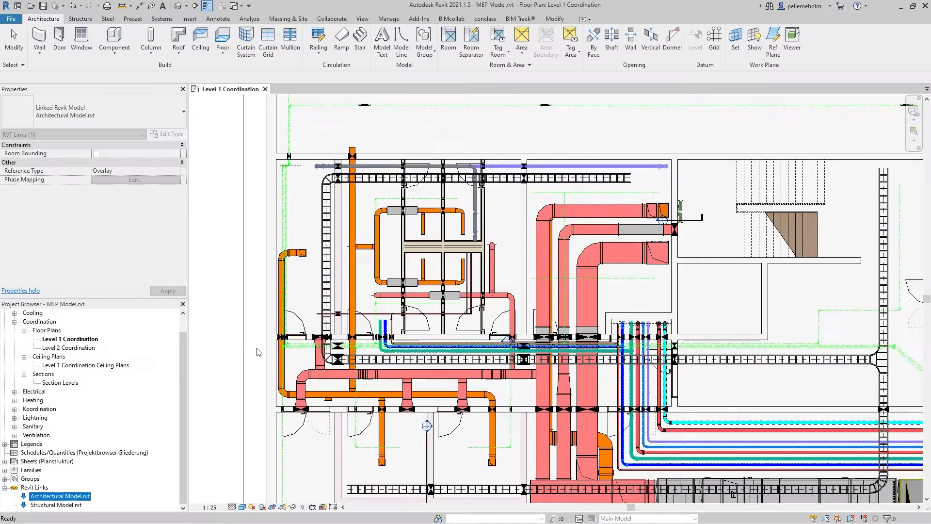
Step: In the MEP model's Level 1 Coordination plan, move the vertical 200/200 return air duct slightly away from the left outer wall
{"action": "scroll", "coordinate": [295, 364], "scroll_direction": "up", "scroll_amount": 4}
{"action": "key", "text": "Escape"}
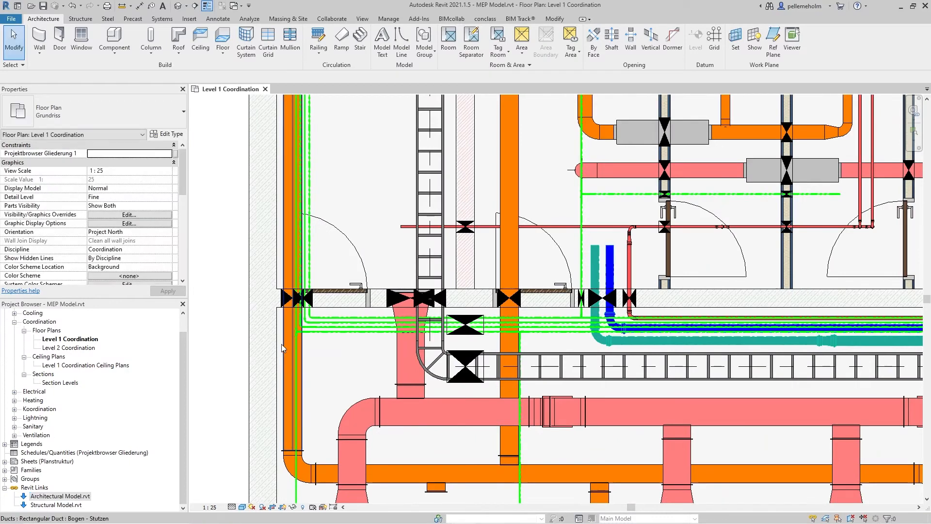
{"action": "left_click", "coordinate": [288, 330]}
{"action": "left_click_drag", "start_coordinate": [289, 331], "coordinate": [305, 331]}
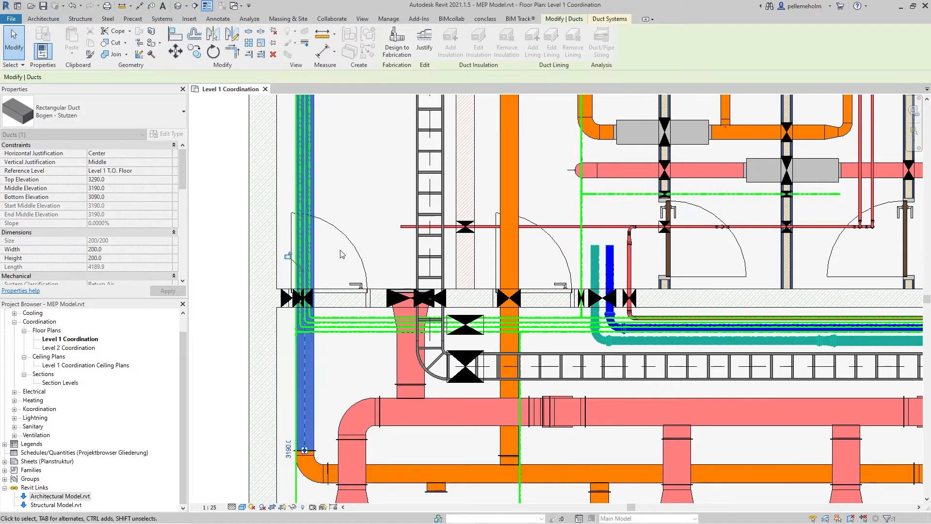
{"action": "left_click", "coordinate": [374, 205]}
Step: Join the four neighbouring pipe openings in the shaft wall into one void with Join/Unjoin
{"action": "scroll", "coordinate": [374, 205], "scroll_direction": "down", "scroll_amount": 3}
{"action": "middle_click_drag", "start_coordinate": [790, 240], "coordinate": [789, 240]}
{"action": "scroll", "coordinate": [789, 240], "scroll_direction": "up", "scroll_amount": 6}
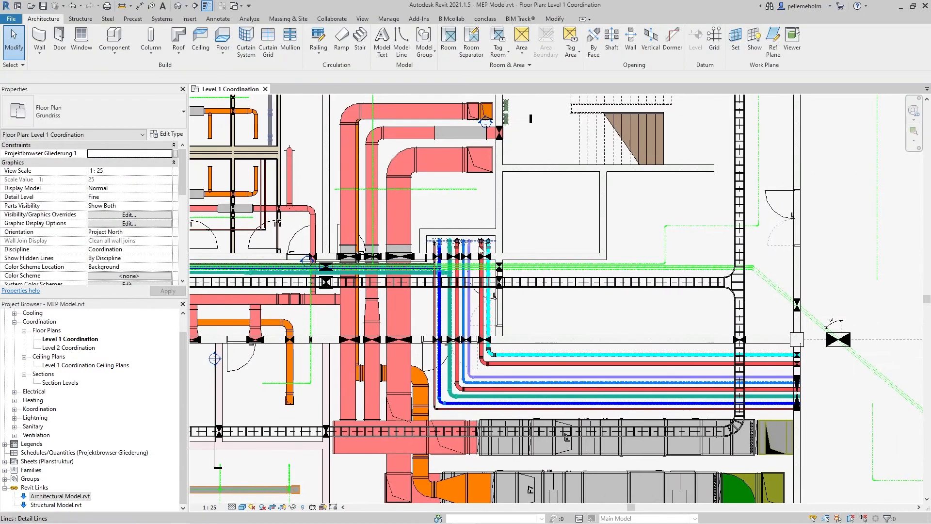
{"action": "left_click_drag", "start_coordinate": [483, 281], "coordinate": [708, 299]}
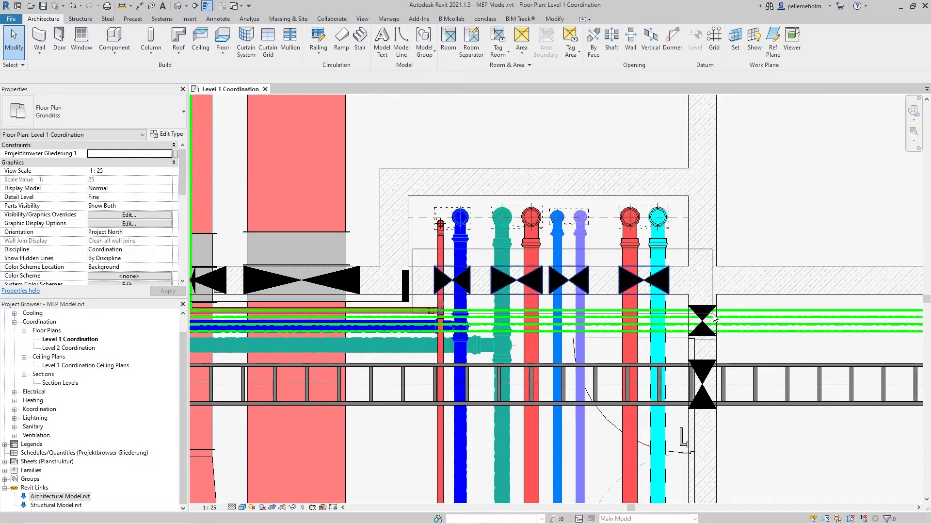
{"action": "left_click", "coordinate": [478, 20]}
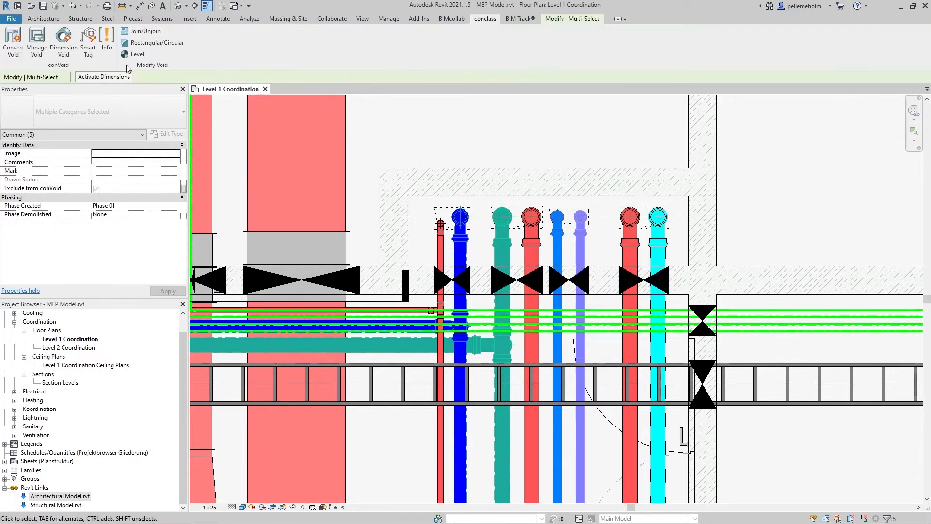
{"action": "left_click", "coordinate": [143, 31]}
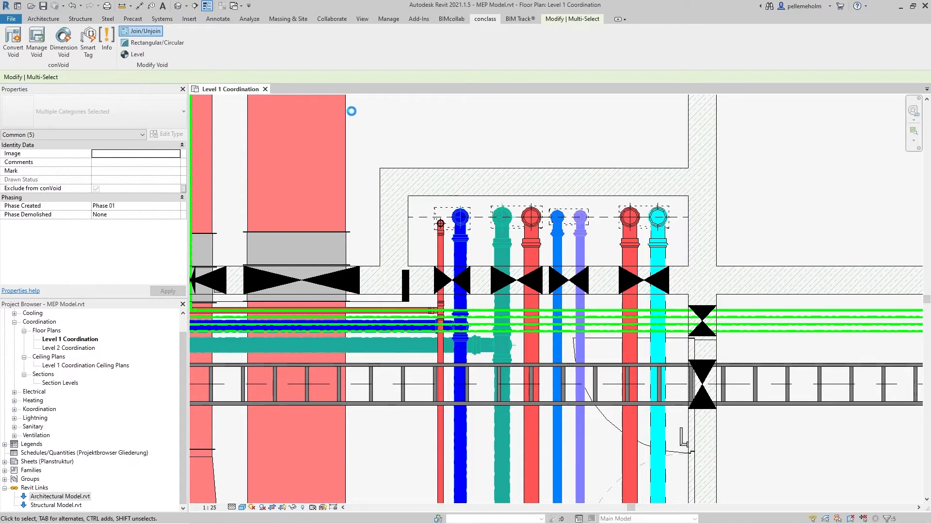
{"action": "scroll", "coordinate": [647, 280], "scroll_direction": "down", "scroll_amount": 5}
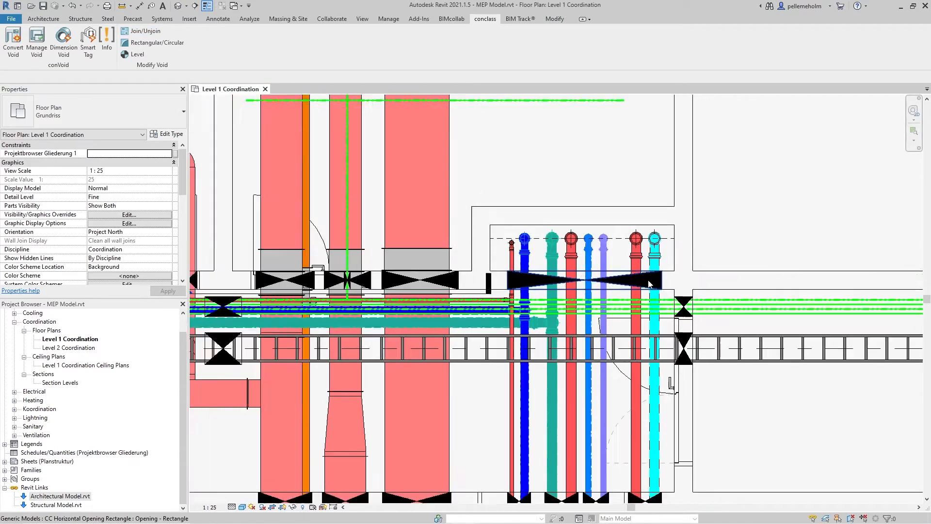
Step: Nudge the horizontal cyan DN100 pipe slightly towards the adjacent red pipe where it passes through the outer wall
{"action": "middle_click_drag", "start_coordinate": [698, 346], "coordinate": [366, 273]}
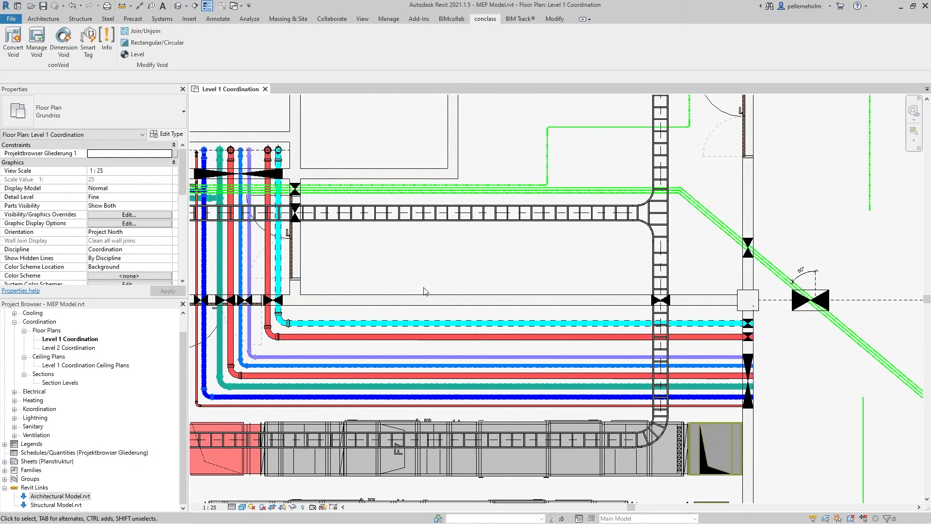
{"action": "scroll", "coordinate": [423, 290], "scroll_direction": "down", "scroll_amount": 1}
{"action": "left_click", "coordinate": [705, 319]}
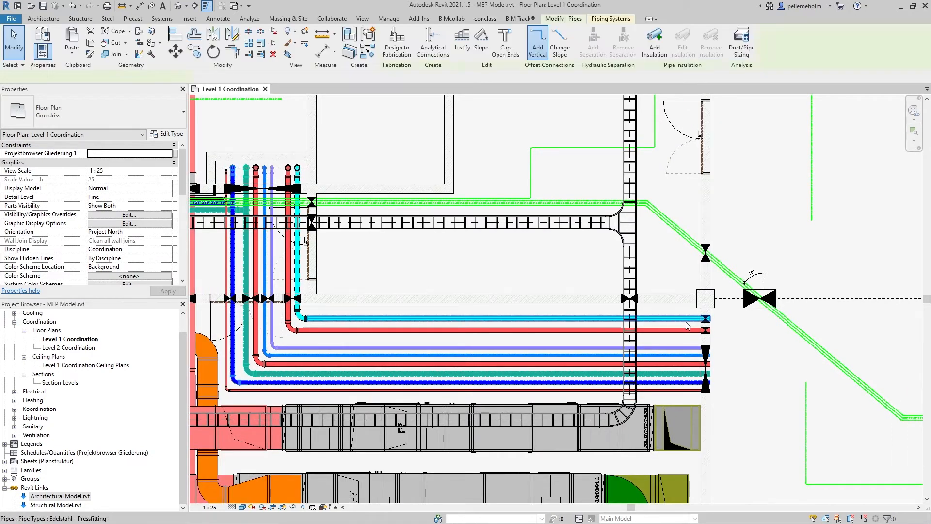
{"action": "scroll", "coordinate": [707, 322], "scroll_direction": "up", "scroll_amount": 5}
{"action": "key", "text": "Down"}
{"action": "key", "text": "Down"}
{"action": "key", "text": "Down"}
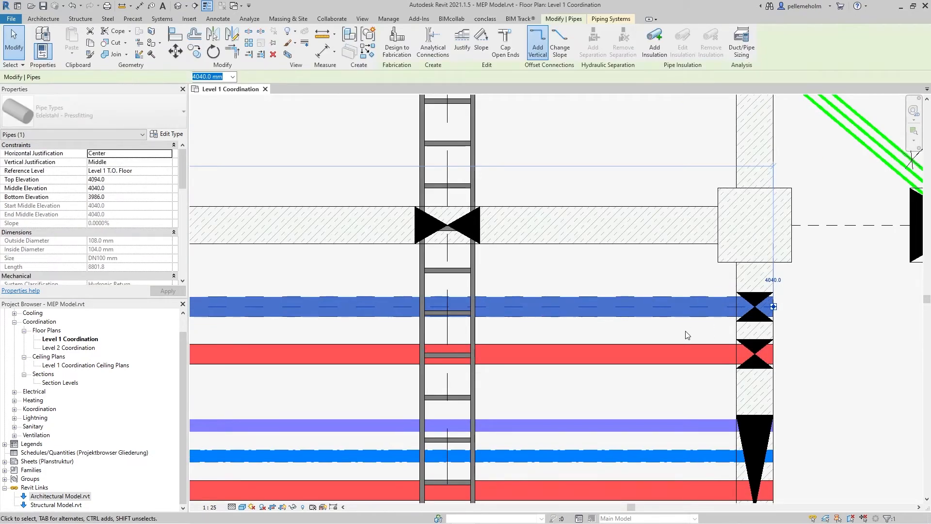
{"action": "scroll", "coordinate": [679, 322], "scroll_direction": "down", "scroll_amount": 6}
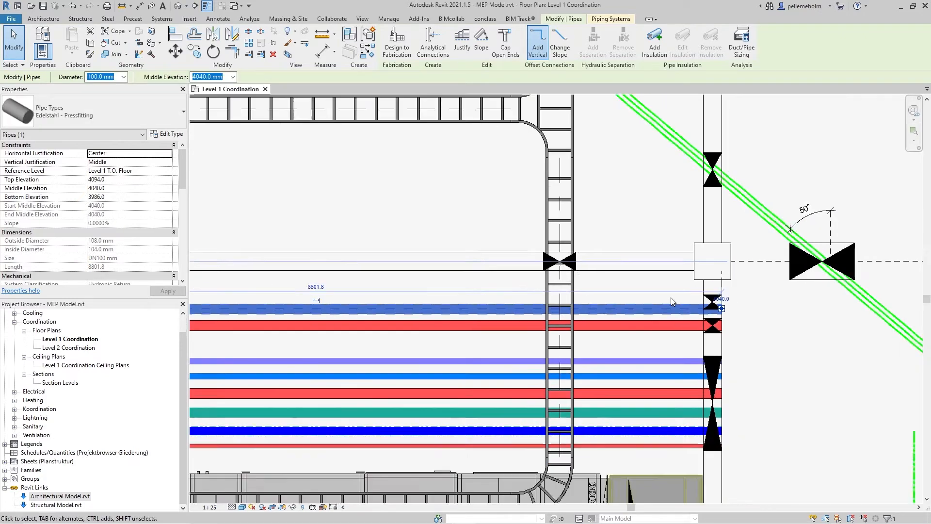
{"action": "middle_click_drag", "start_coordinate": [605, 291], "coordinate": [790, 282]}
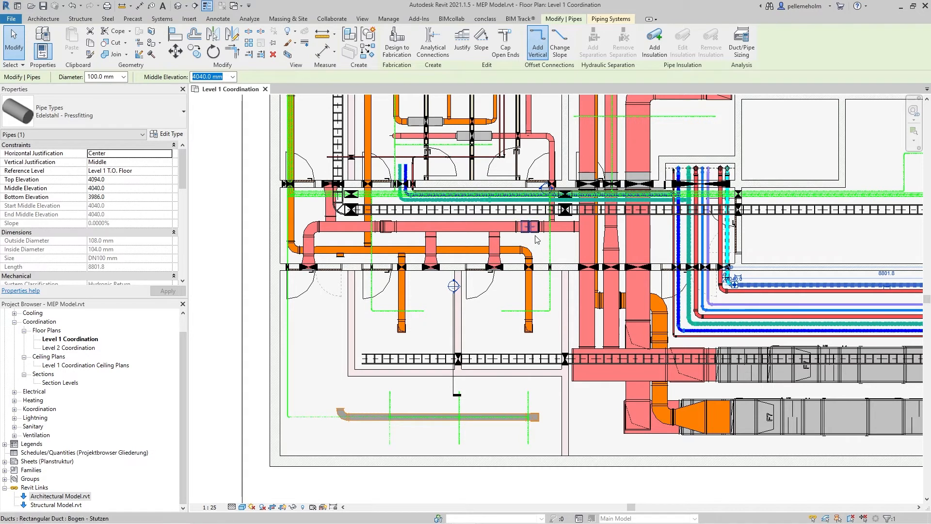
{"action": "key", "text": "Escape"}
Step: Run the void conversion with the Openings filter and the upper section limit at Level 2 T.O. Floor, and dismiss the report
{"action": "left_click", "coordinate": [14, 51]}
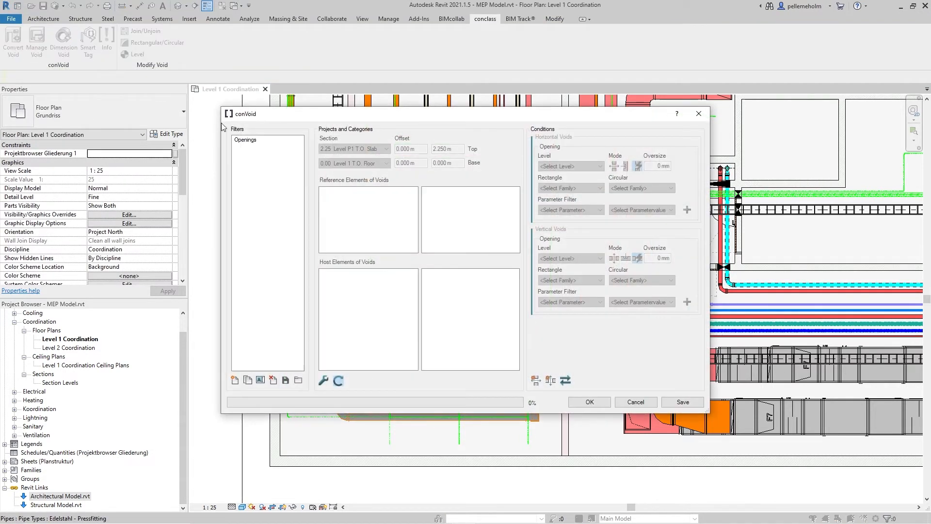
{"action": "left_click", "coordinate": [243, 141]}
{"action": "left_click", "coordinate": [369, 149]}
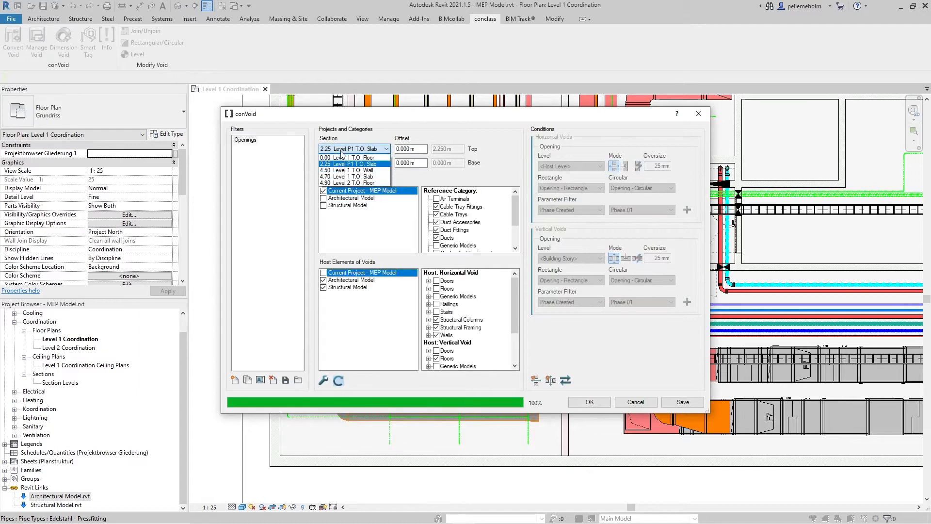
{"action": "left_click", "coordinate": [352, 183]}
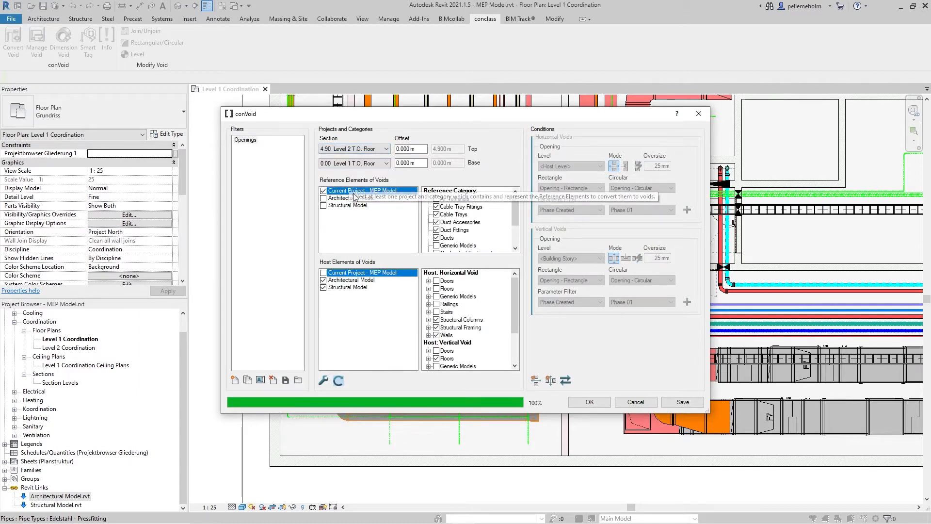
{"action": "scroll", "coordinate": [493, 215], "scroll_direction": "down", "scroll_amount": 2}
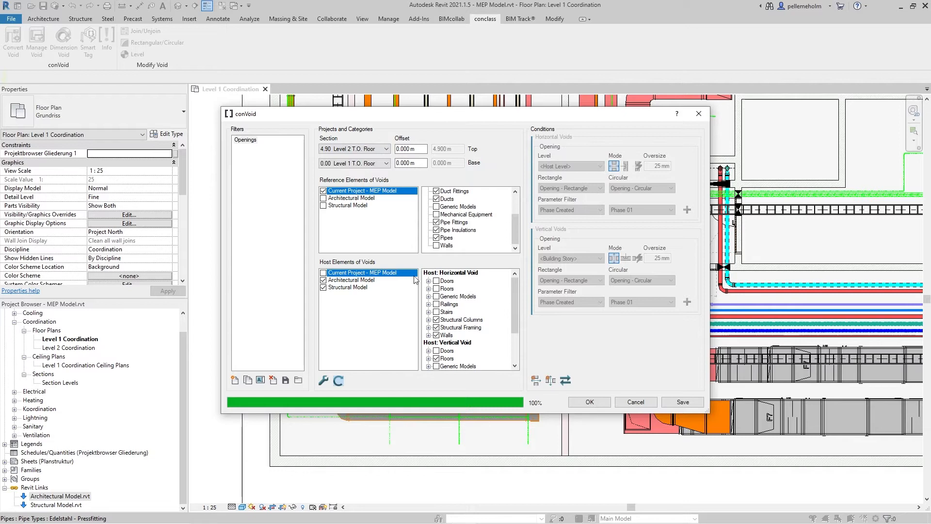
{"action": "left_click", "coordinate": [338, 384]}
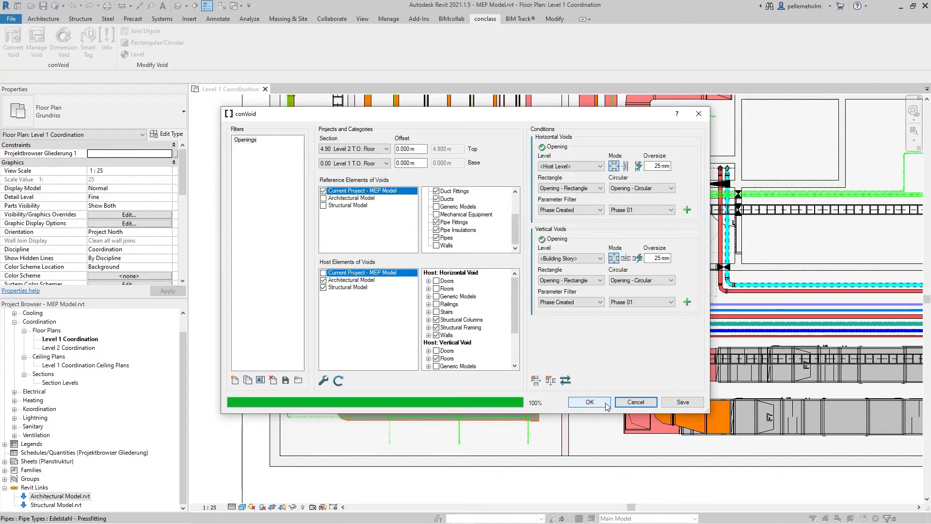
{"action": "left_click", "coordinate": [590, 402]}
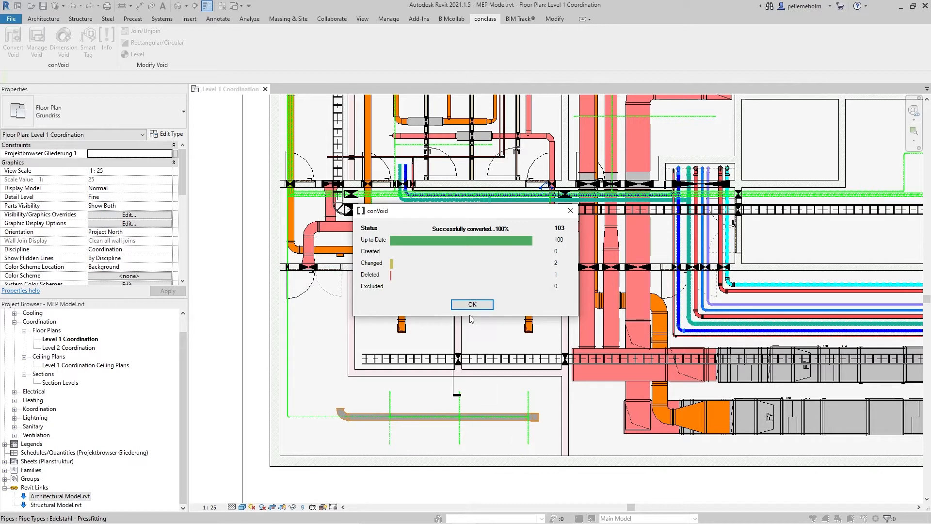
{"action": "left_click", "coordinate": [470, 304]}
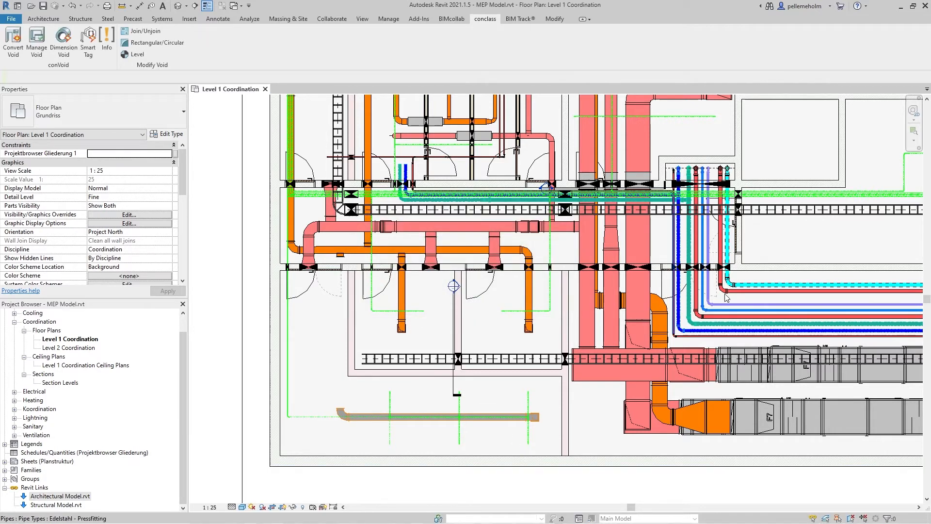
Step: Open the void manager for an opening at the outer wall and add the status colour filter to the plan view
{"action": "middle_click_drag", "start_coordinate": [838, 259], "coordinate": [509, 257]}
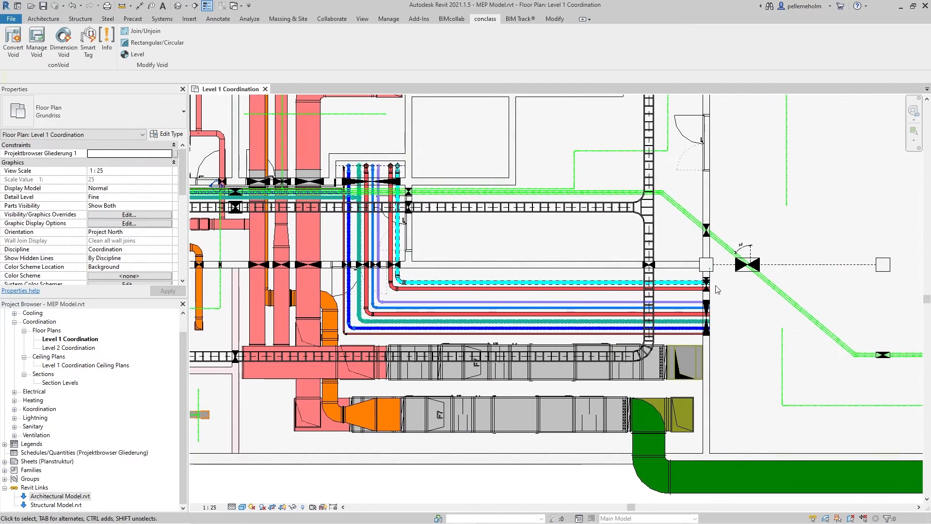
{"action": "scroll", "coordinate": [717, 289], "scroll_direction": "up", "scroll_amount": 5}
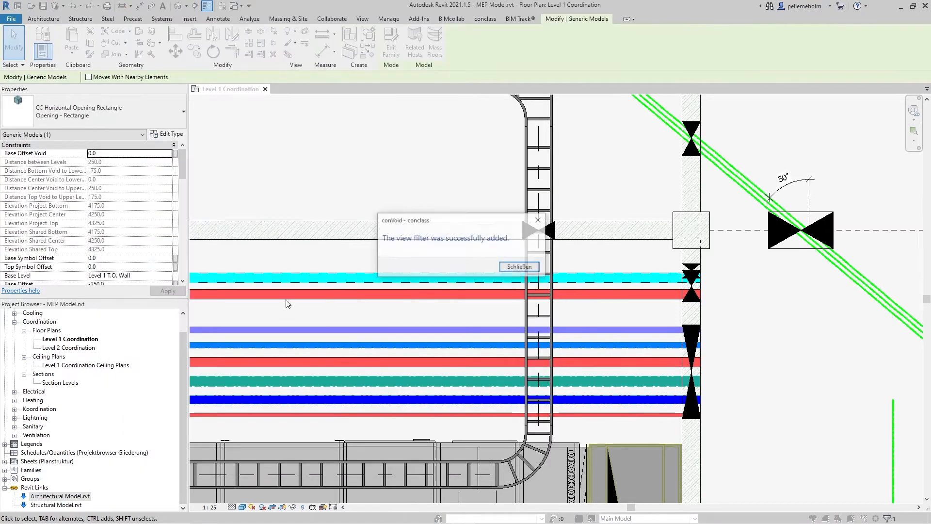
{"action": "left_click", "coordinate": [285, 314]}
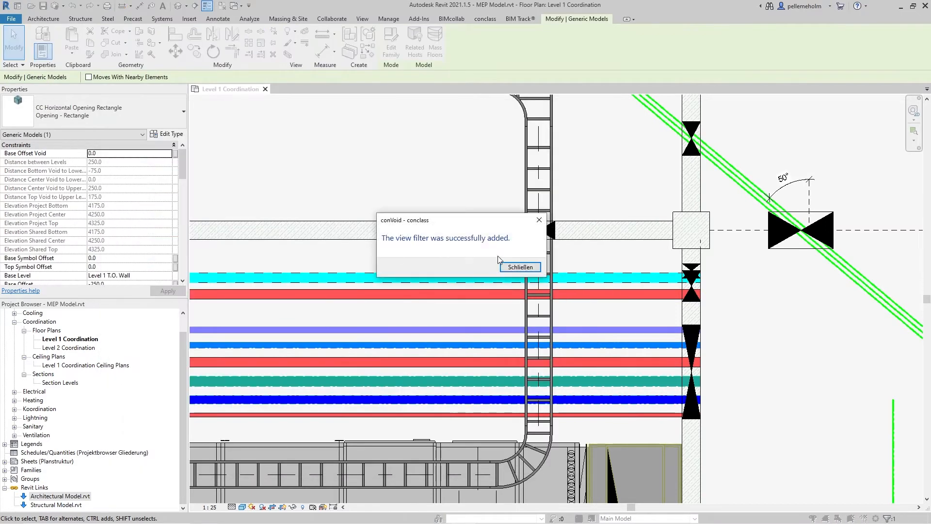
{"action": "left_click", "coordinate": [519, 266]}
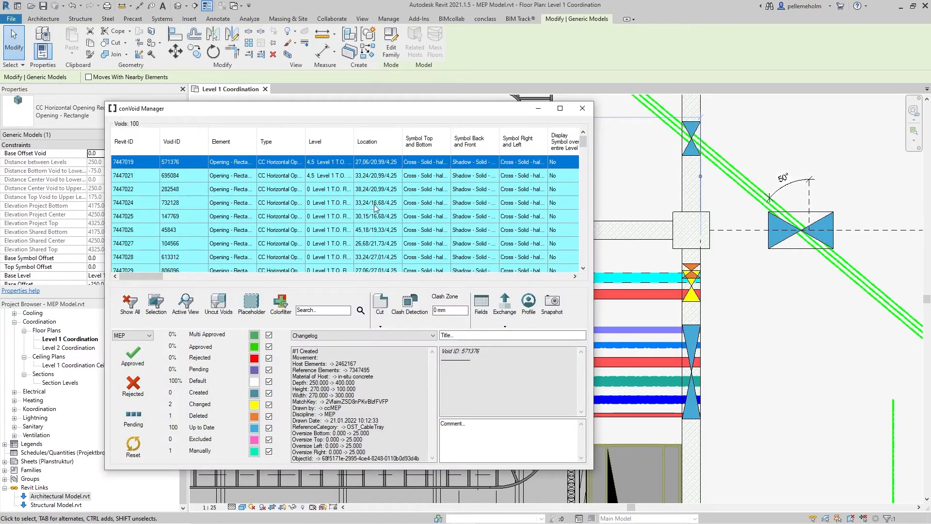
Step: Find the circular opening with the Deleted status in the void list and delete it from the model
{"action": "scroll", "coordinate": [439, 236], "scroll_direction": "down", "scroll_amount": 15}
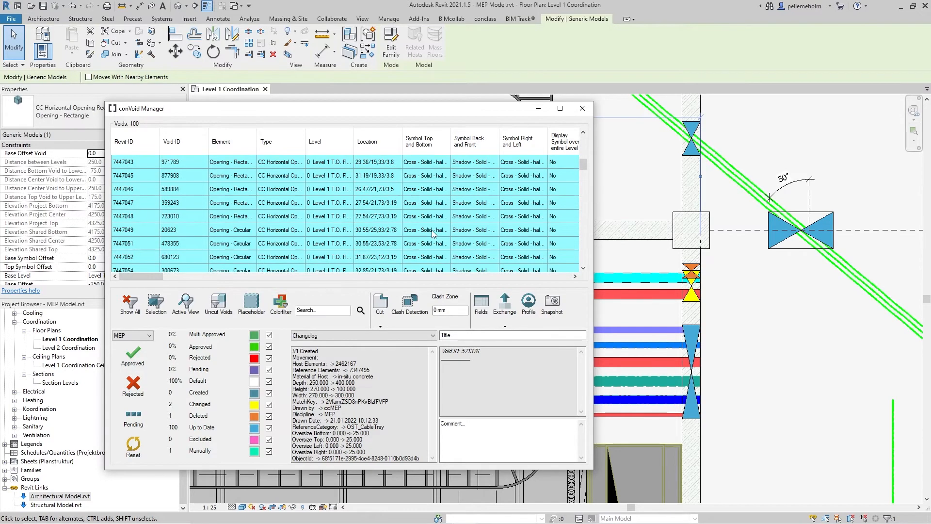
{"action": "scroll", "coordinate": [434, 233], "scroll_direction": "up", "scroll_amount": 5}
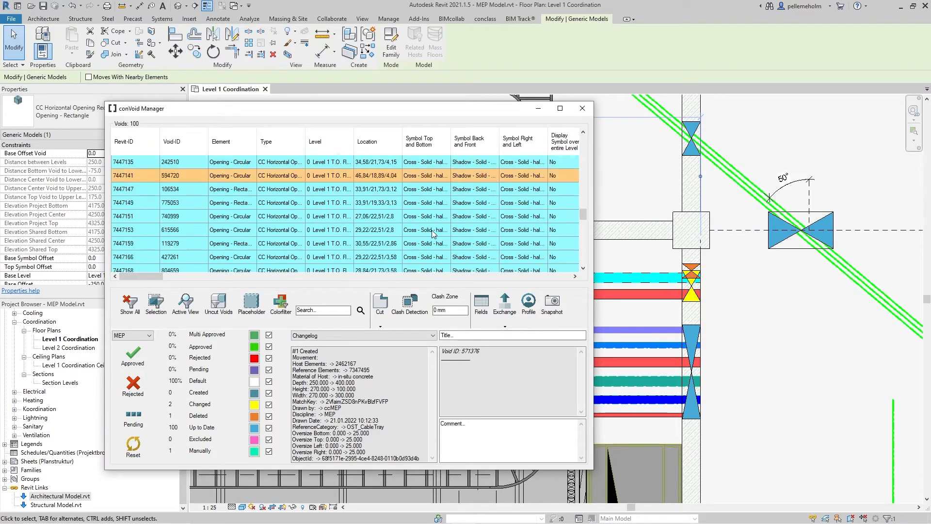
{"action": "left_click", "coordinate": [407, 176]}
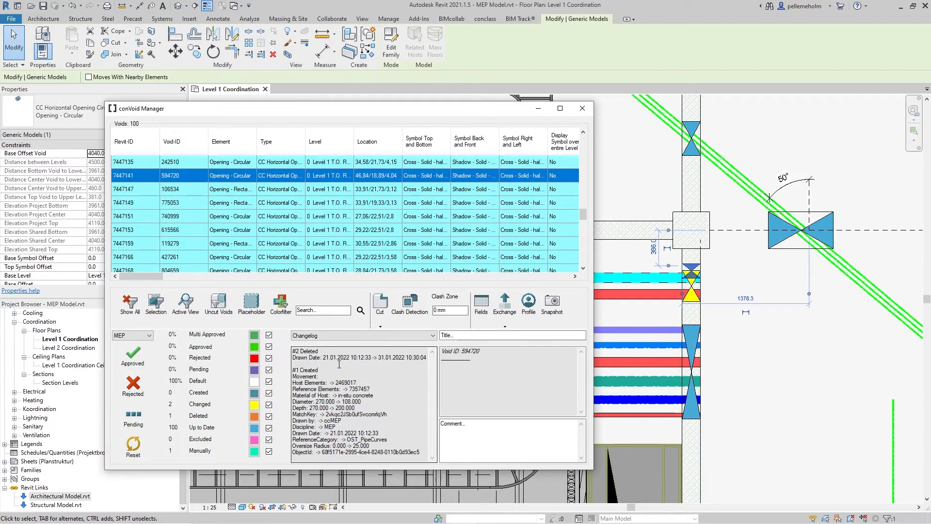
{"action": "key", "text": "Delete"}
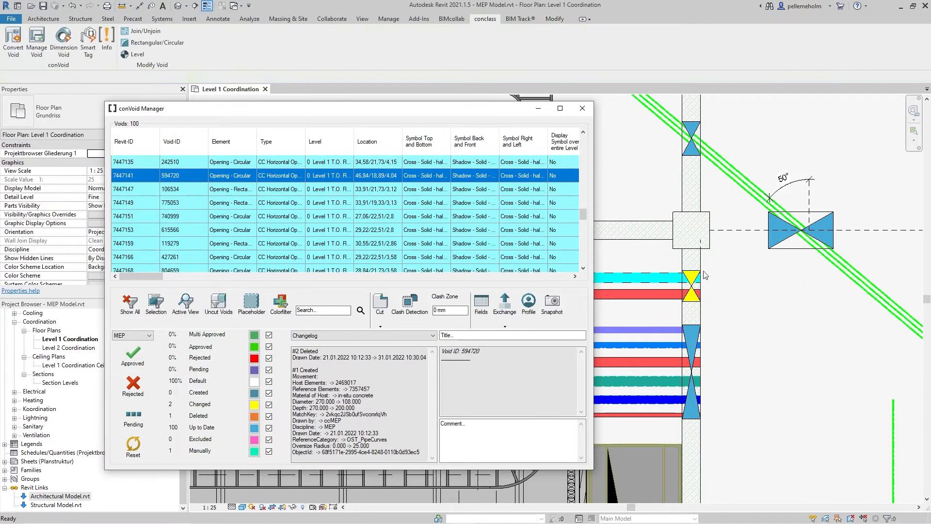
Step: Examine the status colours of the openings across the Level 1 Coordination plan
{"action": "scroll", "coordinate": [702, 276], "scroll_direction": "down", "scroll_amount": 2}
{"action": "middle_click_drag", "start_coordinate": [644, 255], "coordinate": [923, 240]}
{"action": "scroll", "coordinate": [682, 232], "scroll_direction": "down", "scroll_amount": 1}
{"action": "middle_click_drag", "start_coordinate": [683, 232], "coordinate": [913, 254]}
{"action": "scroll", "coordinate": [684, 229], "scroll_direction": "down", "scroll_amount": 1}
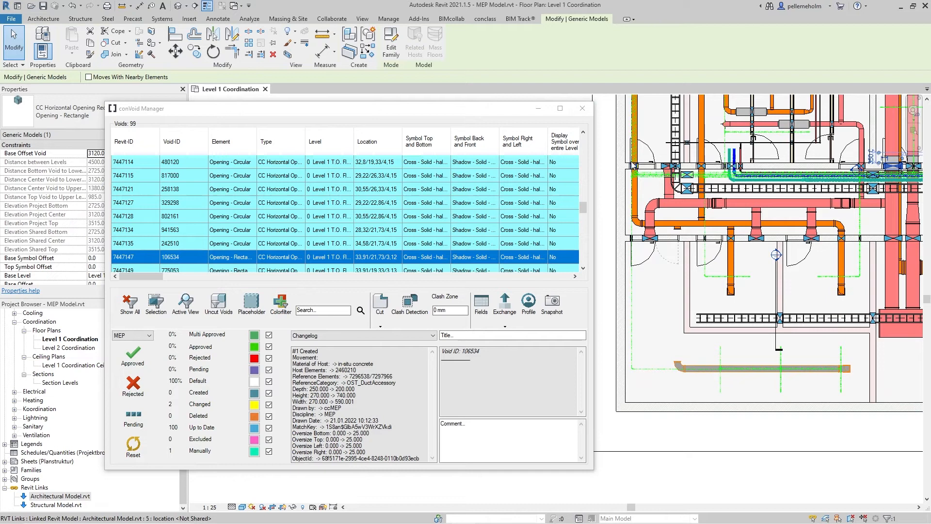
{"action": "scroll", "coordinate": [701, 198], "scroll_direction": "up", "scroll_amount": 2}
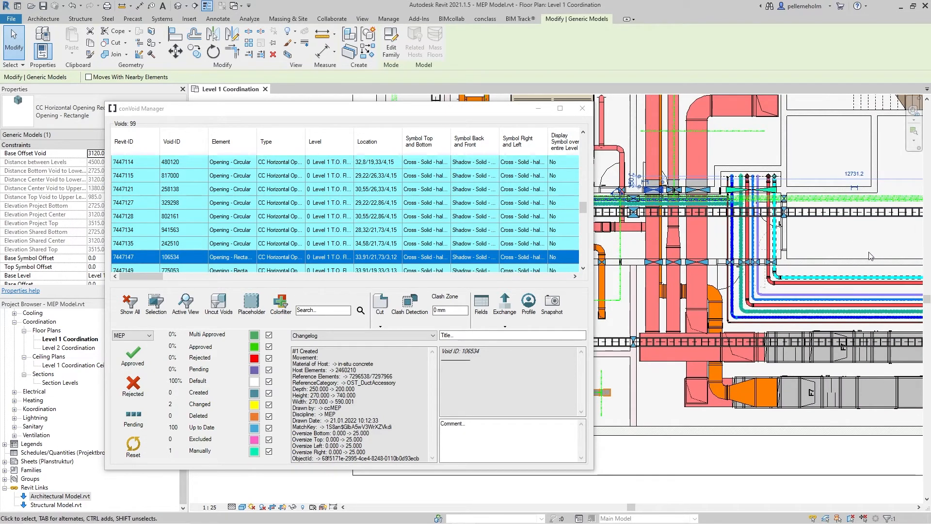
{"action": "middle_click_drag", "start_coordinate": [873, 258], "coordinate": [693, 234]}
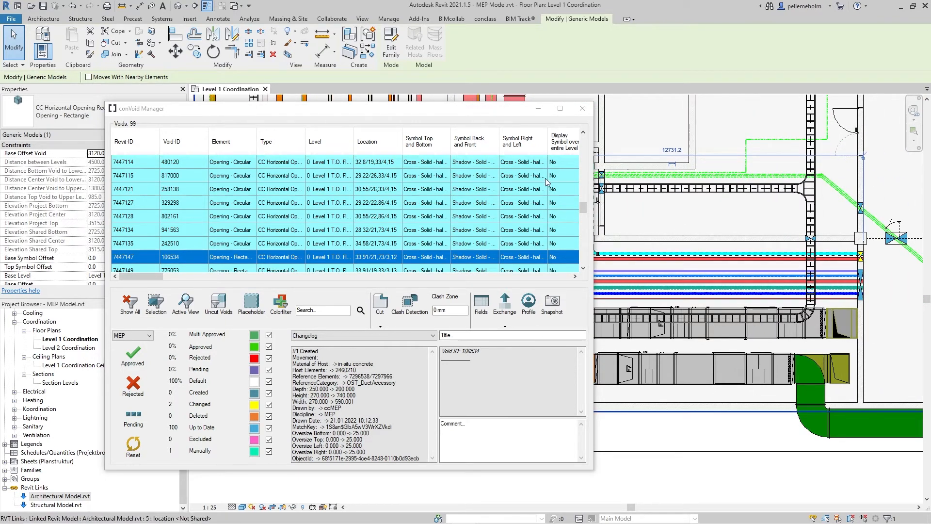
Step: Close the void manager and save the MEP model
{"action": "left_click", "coordinate": [582, 109]}
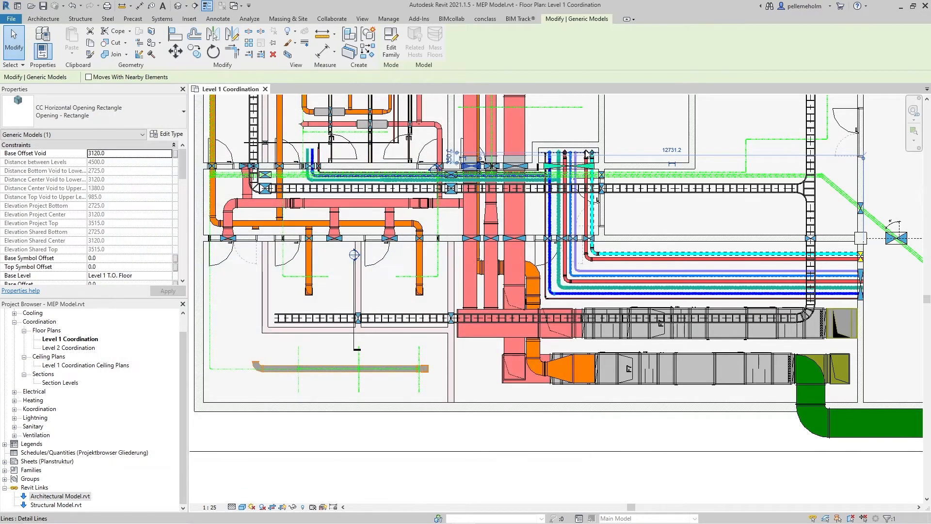
{"action": "left_click", "coordinate": [44, 7]}
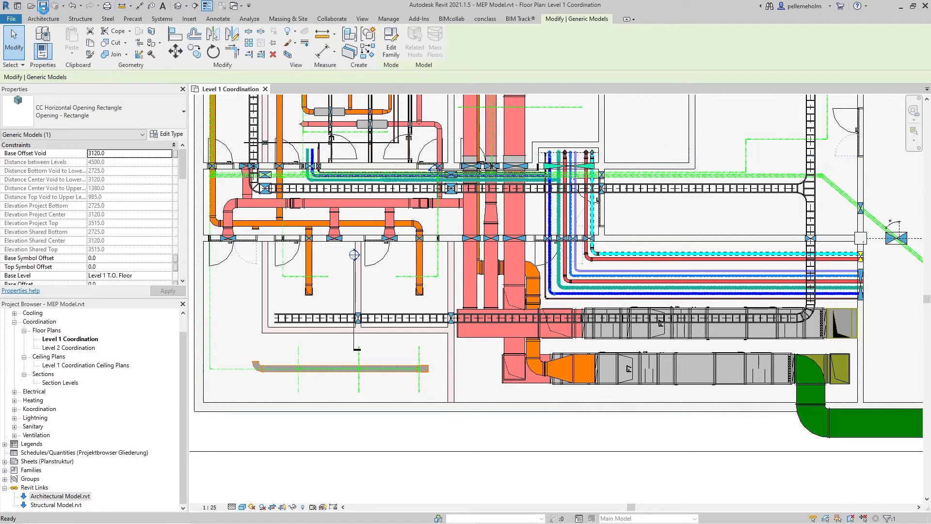
{"action": "key", "text": "Escape"}
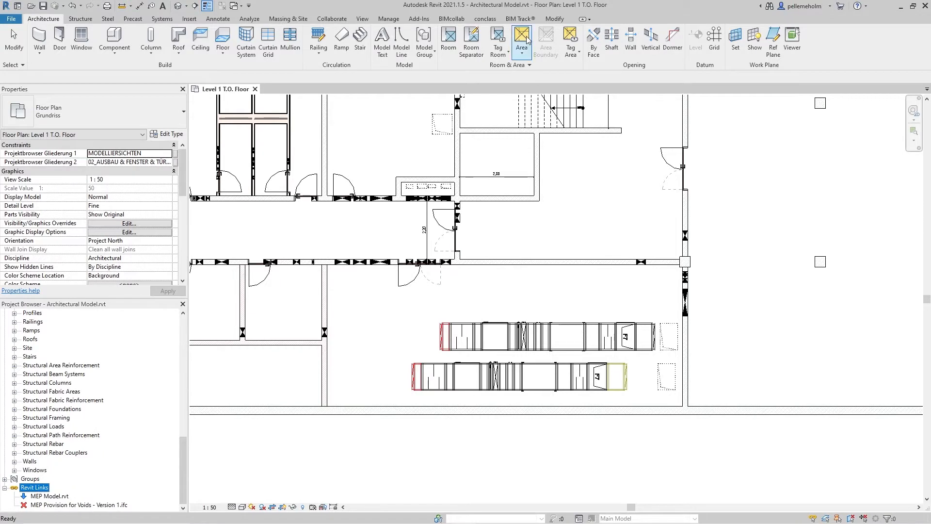
Step: Convert the MEP provisions into openings using the Provision for Voids filter, with Level 2 T.O. Floor as the section top
{"action": "left_click", "coordinate": [477, 21]}
{"action": "left_click", "coordinate": [6, 57]}
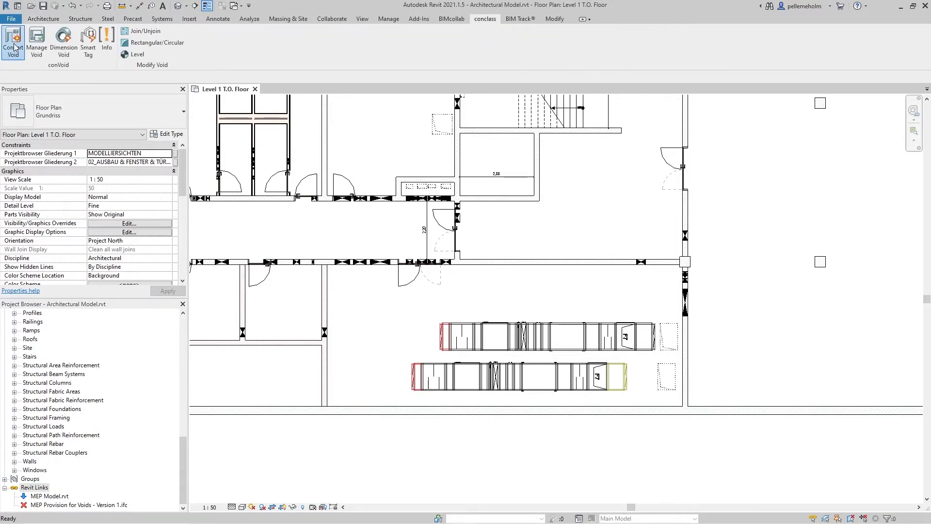
{"action": "left_click", "coordinate": [252, 140]}
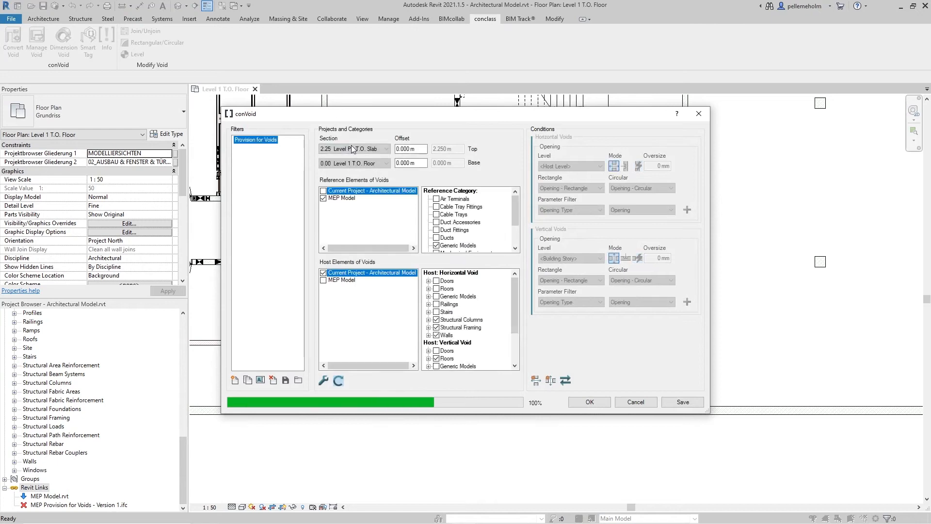
{"action": "left_click", "coordinate": [354, 149]}
{"action": "left_click", "coordinate": [356, 183]}
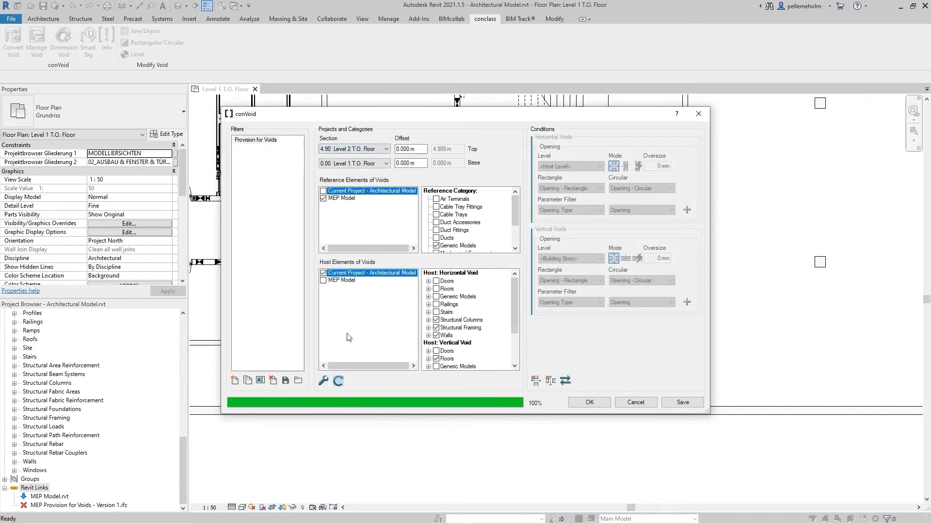
{"action": "left_click", "coordinate": [339, 380]}
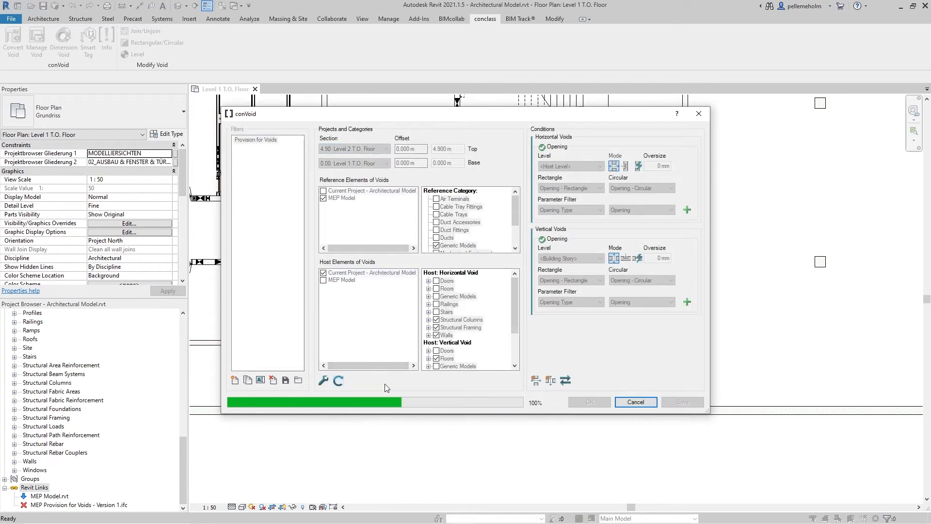
{"action": "left_click", "coordinate": [577, 402]}
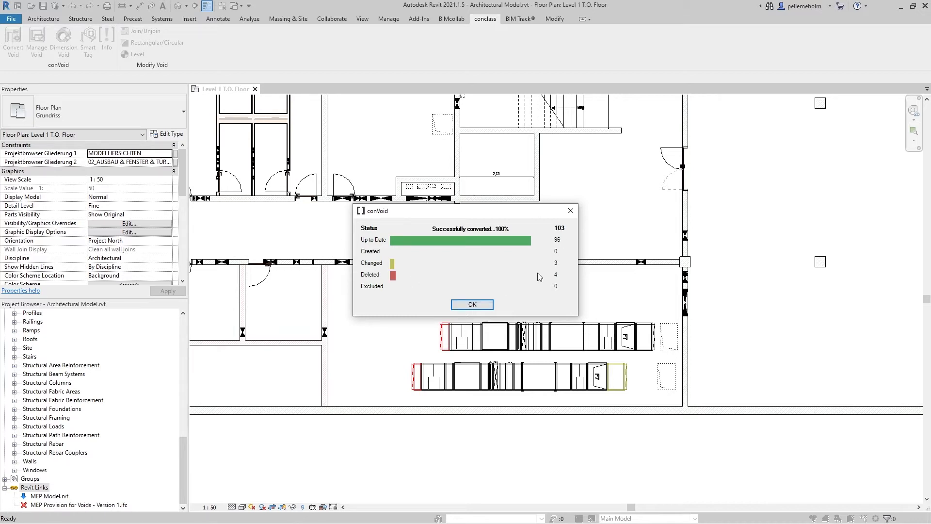
{"action": "left_click", "coordinate": [474, 304]}
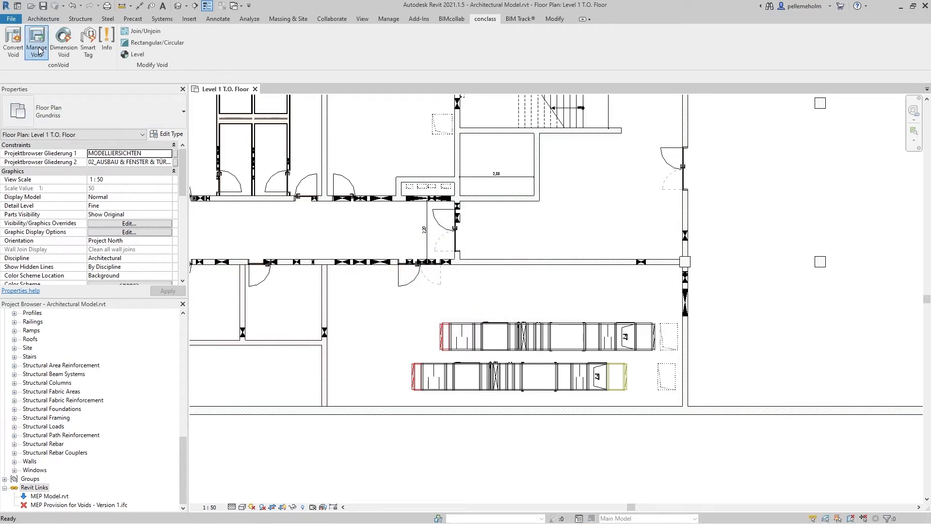
Step: Open the void manager and add the status colour filter to the Level 1 T.O. Floor plan
{"action": "left_click", "coordinate": [36, 47]}
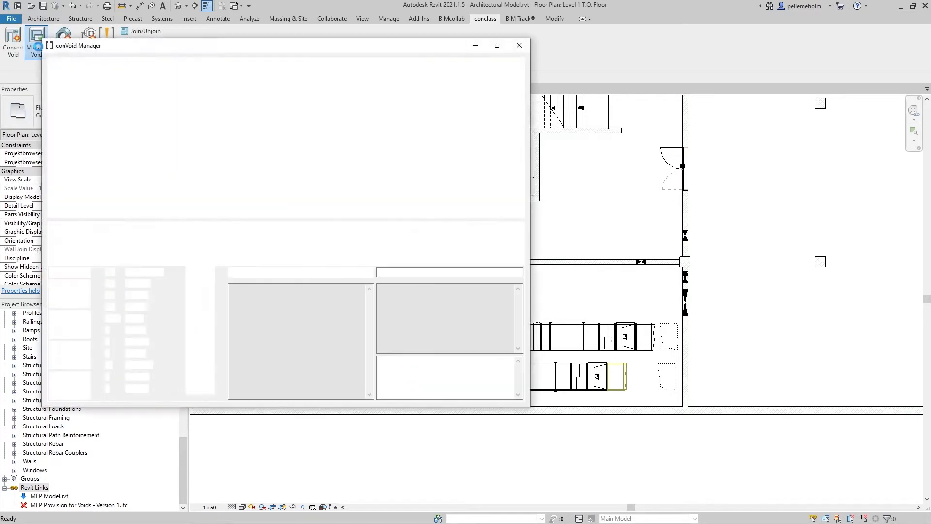
{"action": "left_click", "coordinate": [217, 240]}
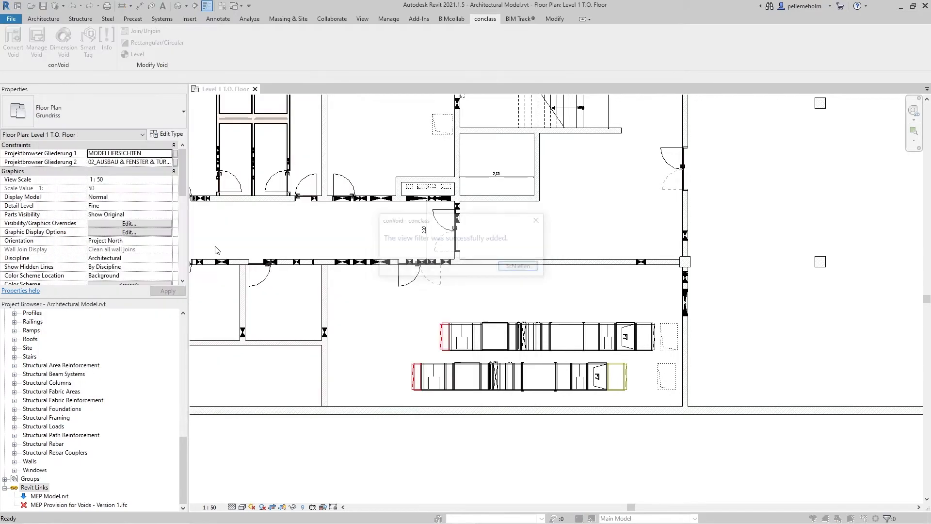
{"action": "left_click", "coordinate": [519, 267]}
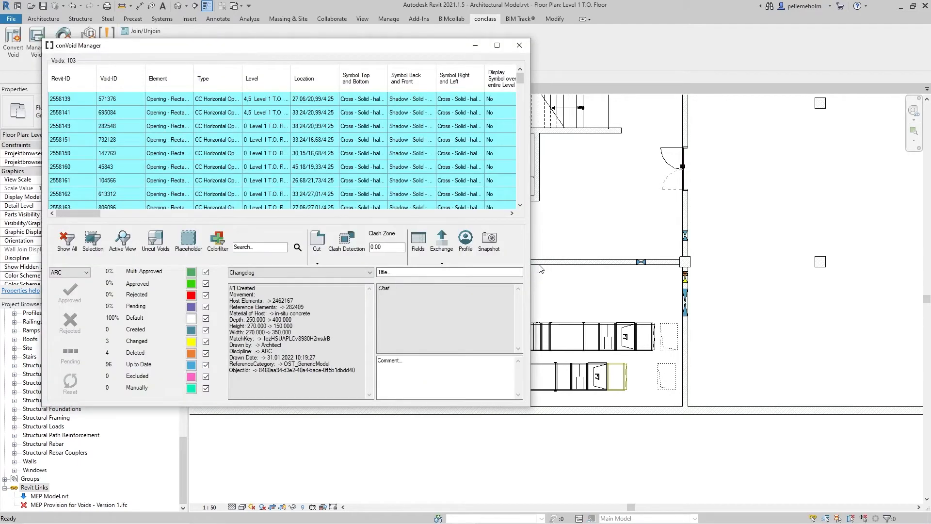
Step: Delete the circular opening with the Deleted status in the outer wall just below the column
{"action": "scroll", "coordinate": [692, 280], "scroll_direction": "up", "scroll_amount": 5}
{"action": "scroll", "coordinate": [692, 280], "scroll_direction": "up", "scroll_amount": 2}
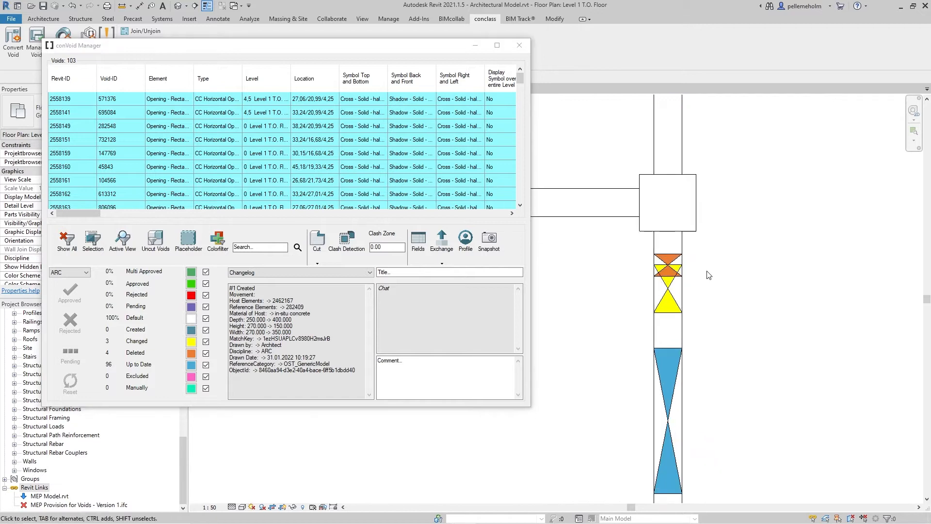
{"action": "left_click", "coordinate": [676, 260]}
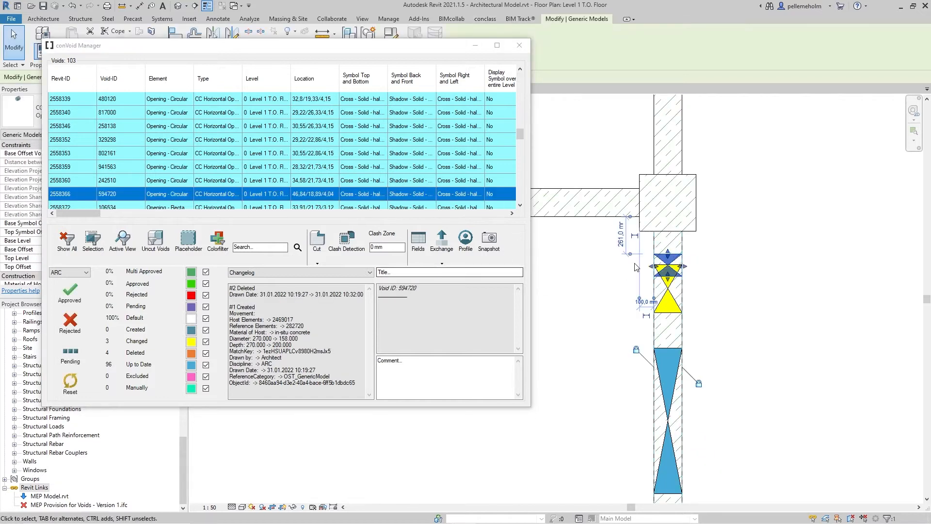
{"action": "key", "text": "Delete"}
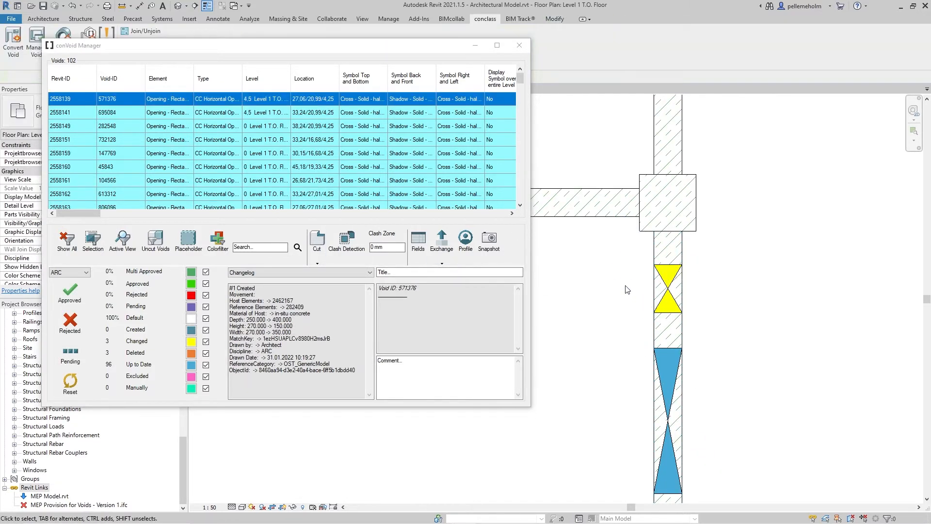
Step: Inspect the overlapping manually coloured and Deleted openings in the corridor wall below the shaft, and their entries in the void list
{"action": "middle_click_drag", "start_coordinate": [538, 274], "coordinate": [833, 313]}
{"action": "scroll", "coordinate": [699, 136], "scroll_direction": "up", "scroll_amount": 2}
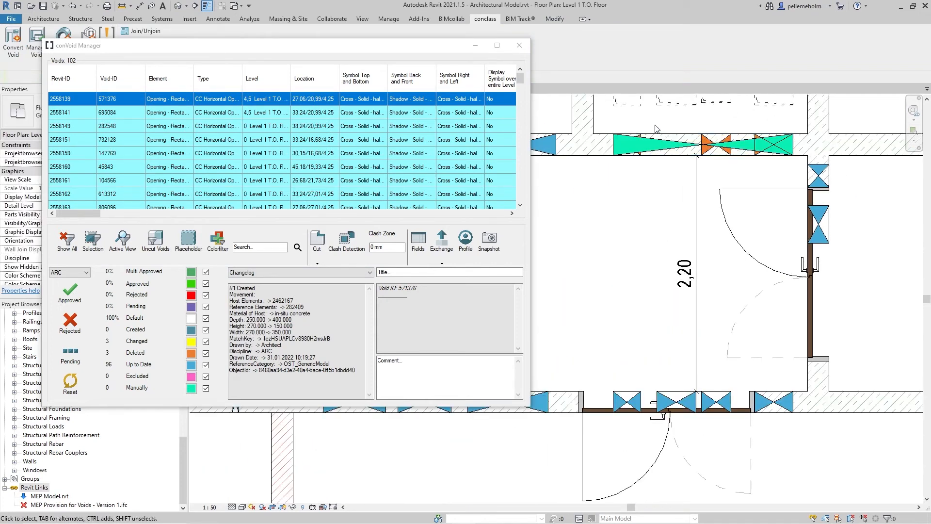
{"action": "scroll", "coordinate": [637, 132], "scroll_direction": "up", "scroll_amount": 2}
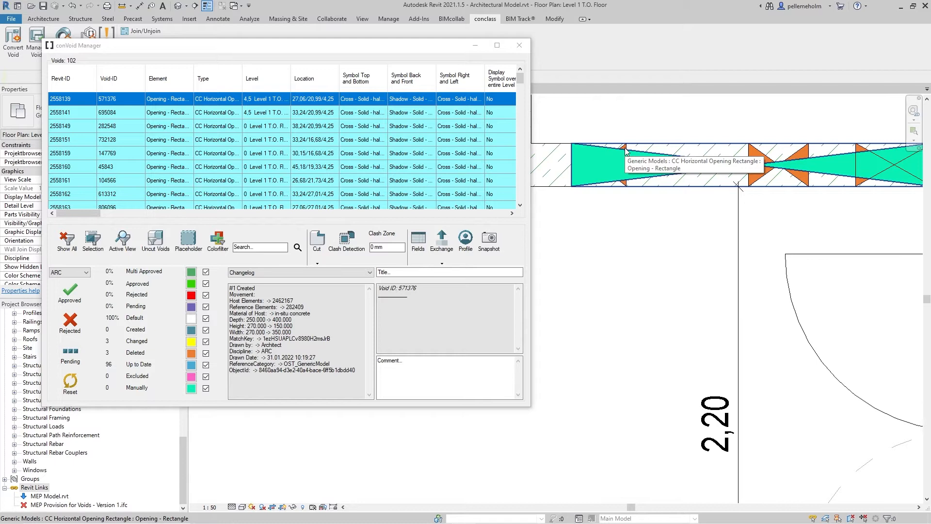
{"action": "left_click", "coordinate": [625, 152]}
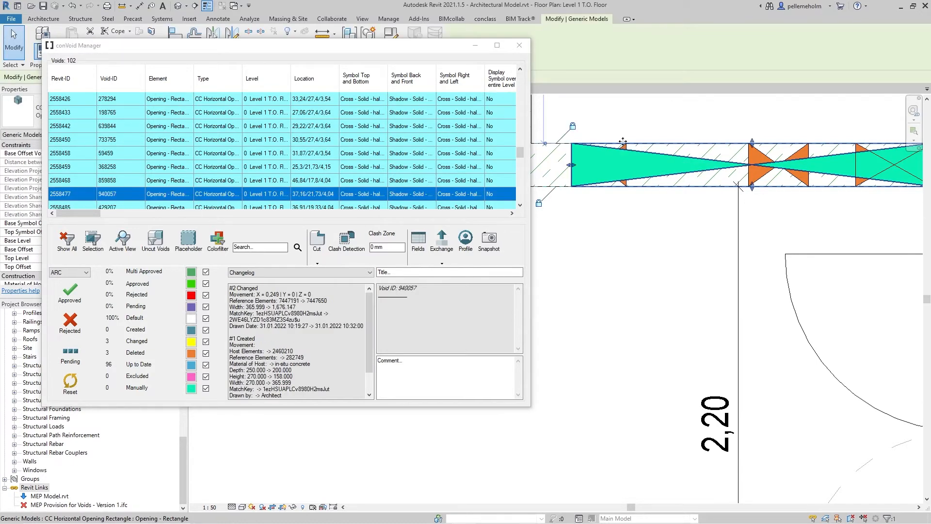
{"action": "left_click", "coordinate": [623, 128]}
{"action": "key", "text": "Tab"}
{"action": "left_click", "coordinate": [627, 147]}
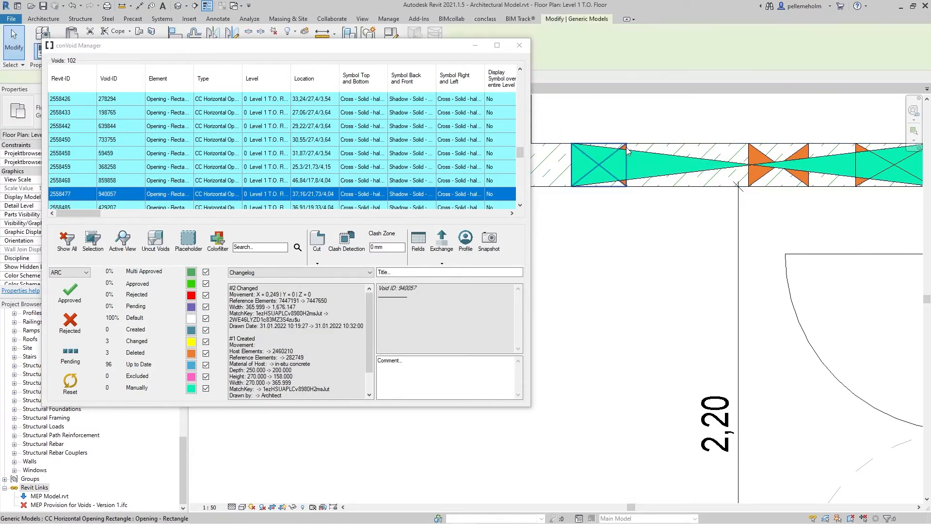
{"action": "key", "text": "Tab"}
{"action": "left_click", "coordinate": [626, 147]}
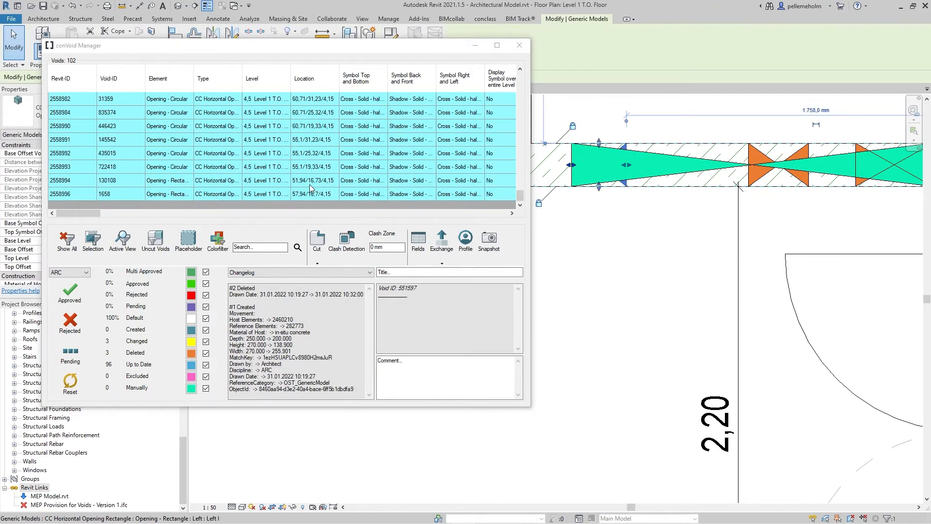
{"action": "scroll", "coordinate": [310, 188], "scroll_direction": "up", "scroll_amount": 8}
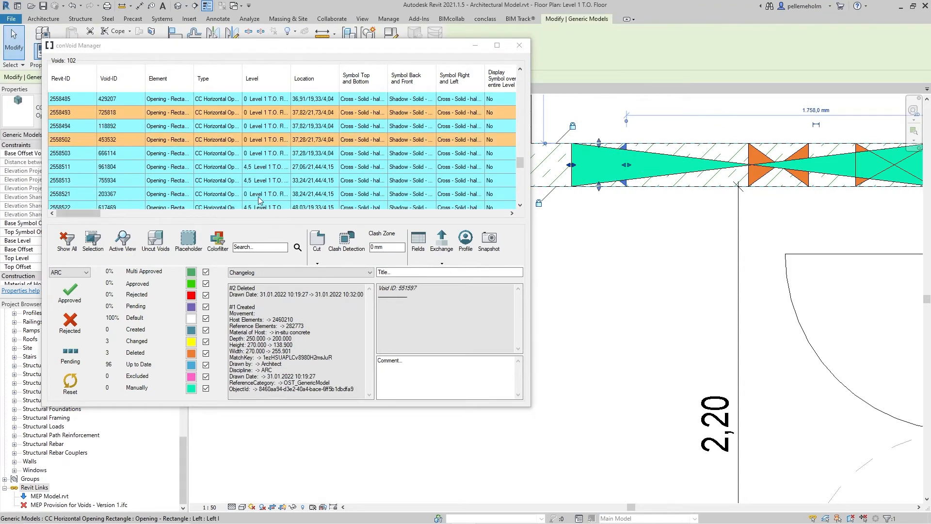
{"action": "left_click", "coordinate": [260, 194]}
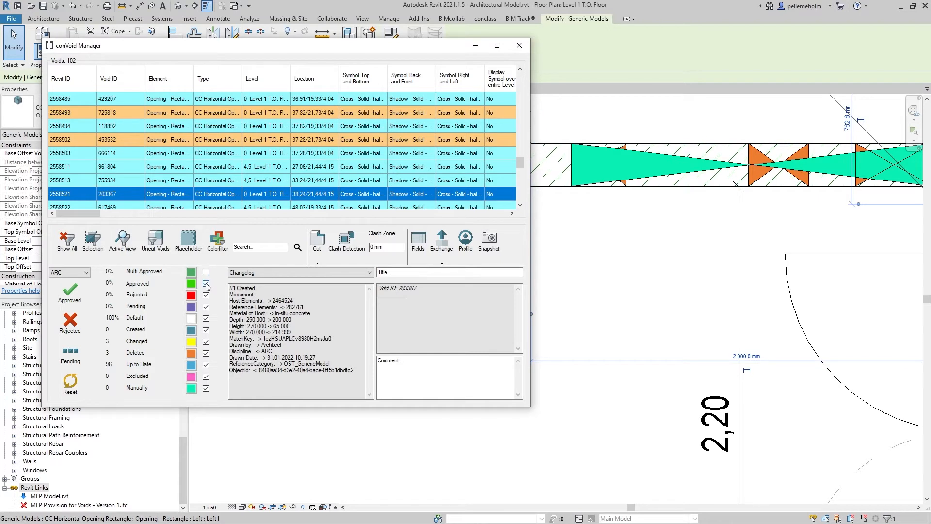
Step: Limit the void list to the Deleted change status and delete all three listed openings from the model
{"action": "left_click", "coordinate": [206, 307]}
{"action": "left_click", "coordinate": [206, 353]}
{"action": "left_click", "coordinate": [206, 365]}
{"action": "left_click", "coordinate": [207, 377]}
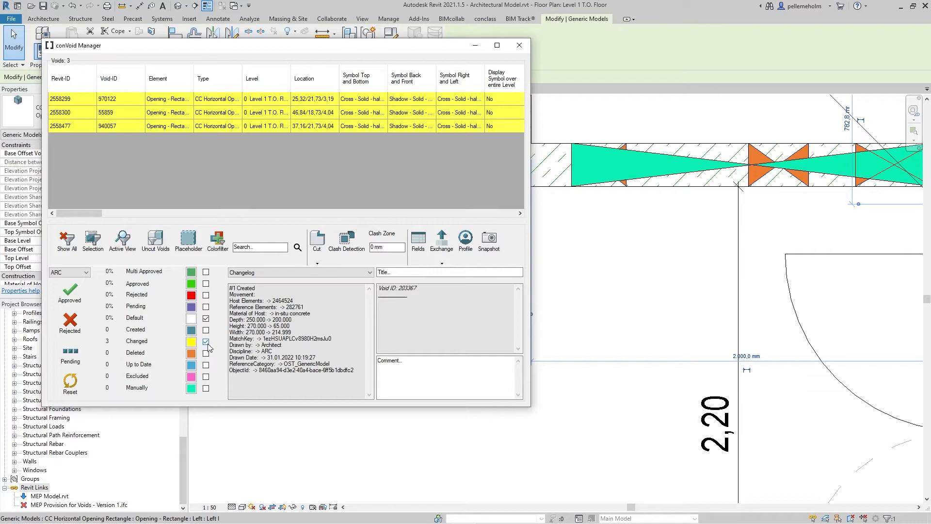
{"action": "left_click", "coordinate": [206, 341]}
{"action": "left_click", "coordinate": [206, 353]}
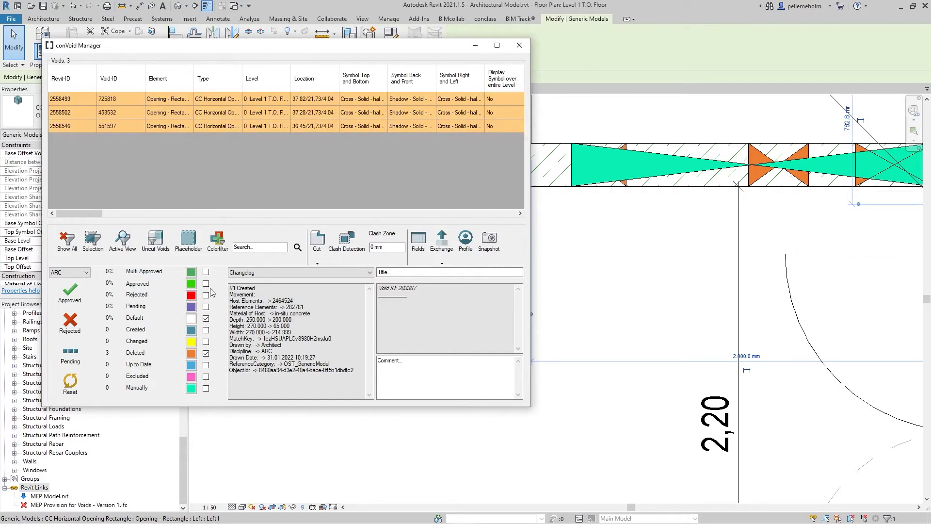
{"action": "left_click", "coordinate": [224, 99]}
{"action": "left_click", "coordinate": [225, 126], "text": "shift"}
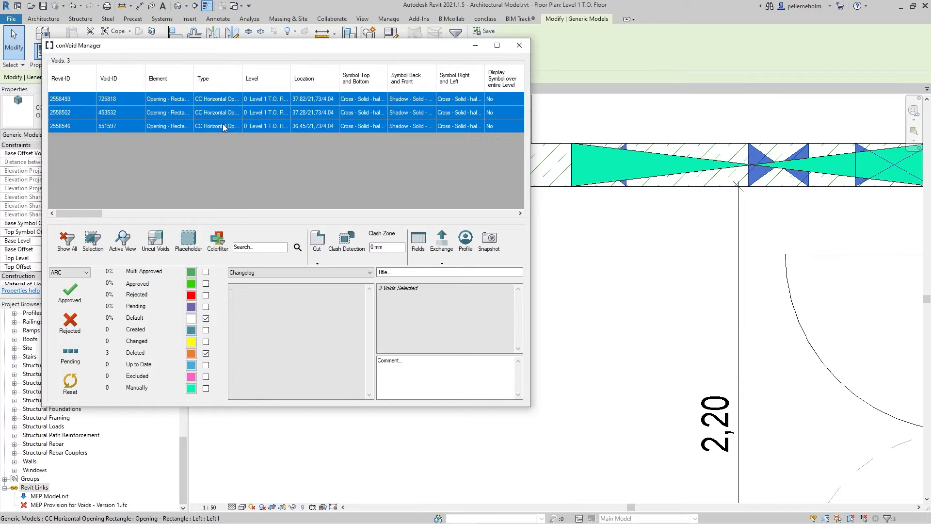
{"action": "key", "text": "Delete"}
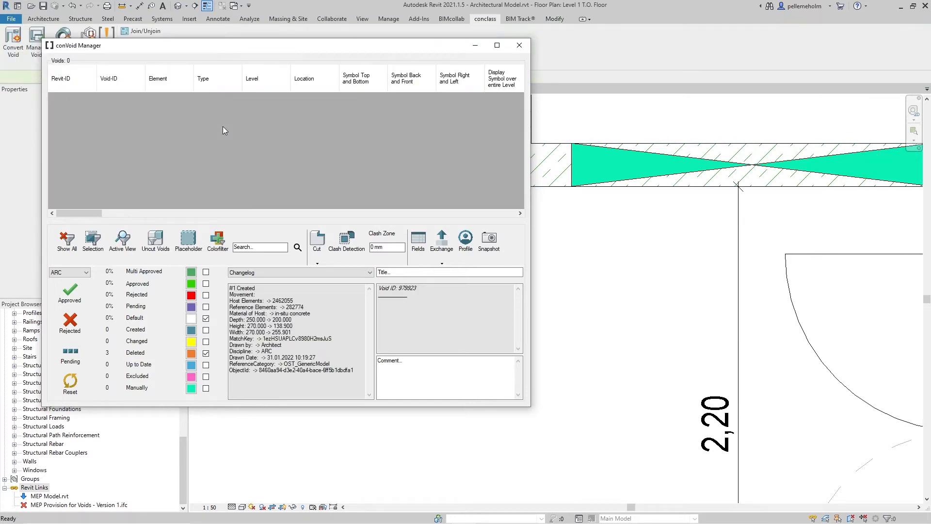
Step: List all voids again and review the changelog of the changed opening beside the door in the upper corridor wall
{"action": "scroll", "coordinate": [639, 314], "scroll_direction": "down", "scroll_amount": 6}
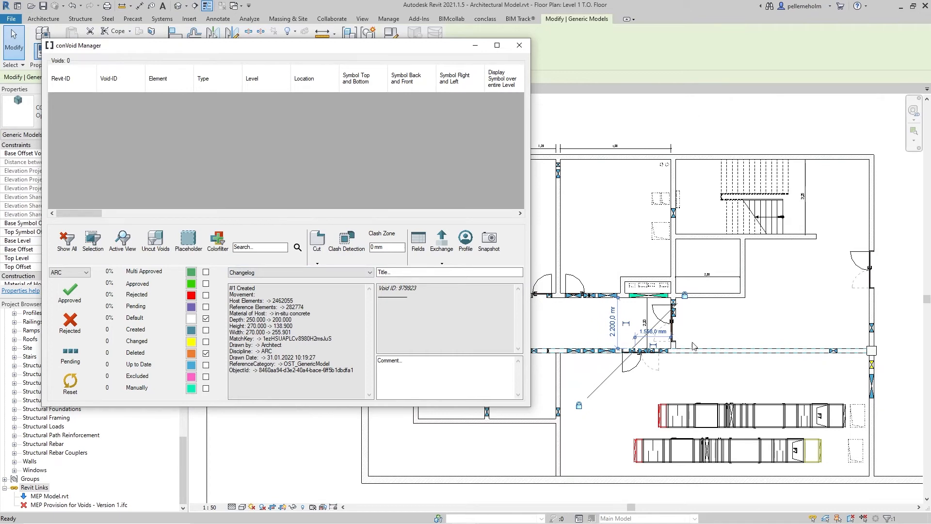
{"action": "scroll", "coordinate": [693, 346], "scroll_direction": "up", "scroll_amount": 6}
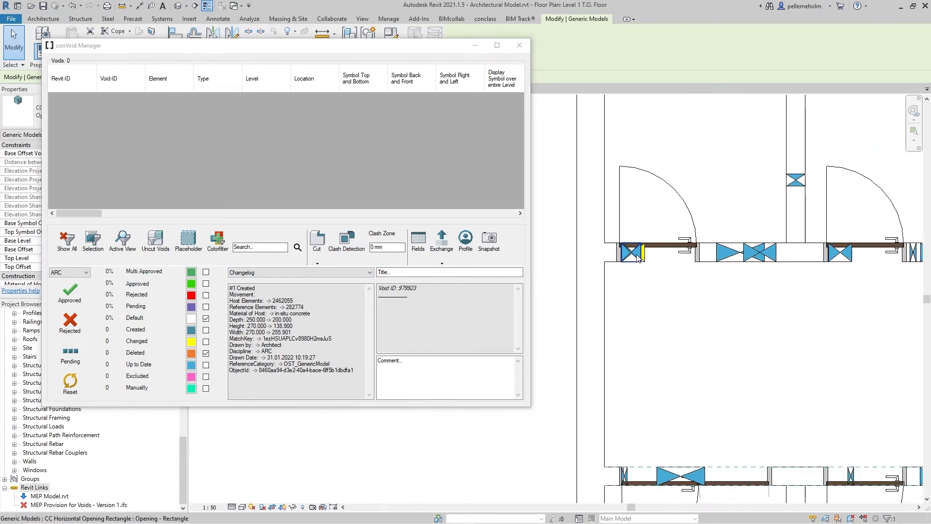
{"action": "scroll", "coordinate": [639, 257], "scroll_direction": "up", "scroll_amount": 2}
{"action": "left_click", "coordinate": [630, 251]}
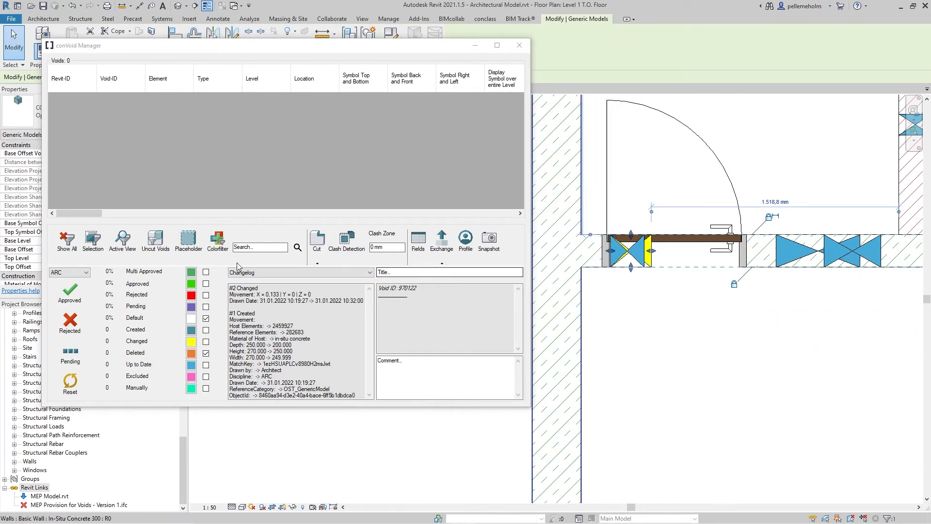
{"action": "left_click", "coordinate": [67, 240]}
{"action": "left_click", "coordinate": [631, 251]}
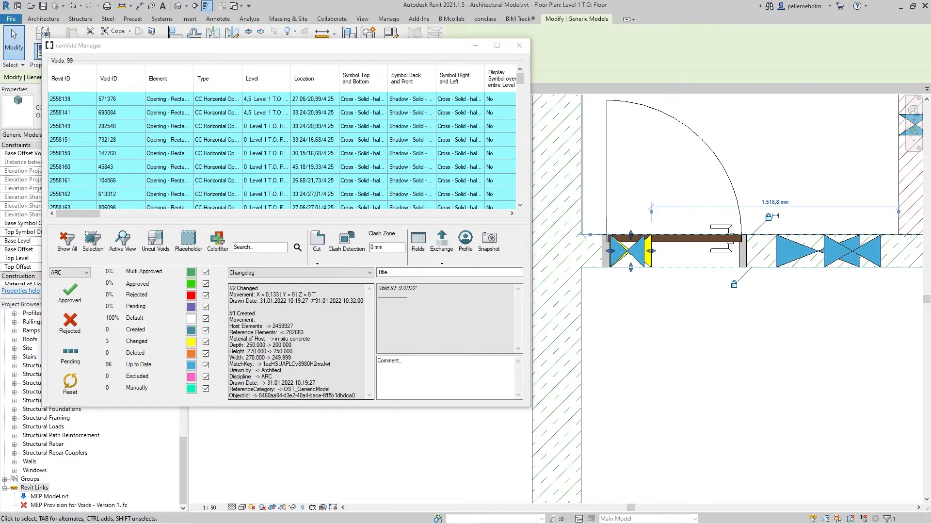
{"action": "left_click", "coordinate": [747, 353]}
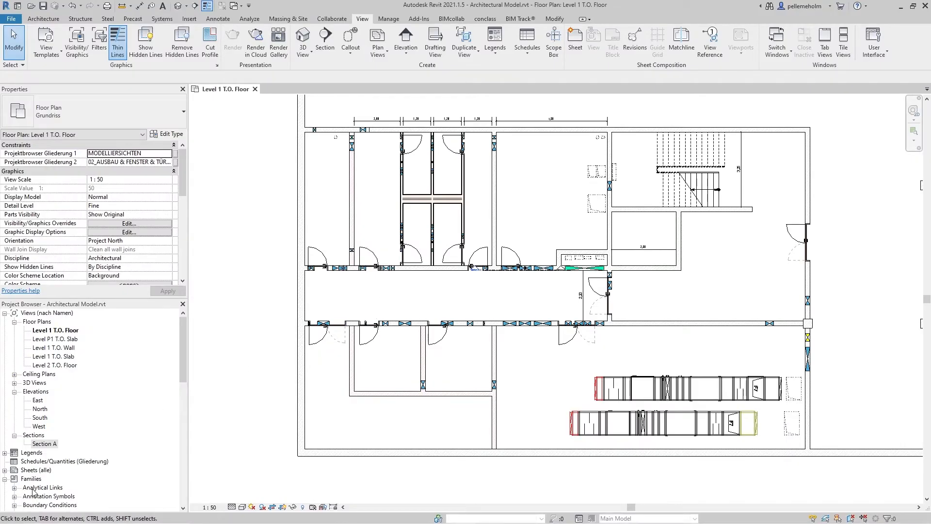
Step: Find the CC Annotation Void family among the annotation symbols and view its wall and floor void types
{"action": "scroll", "coordinate": [33, 491], "scroll_direction": "down", "scroll_amount": 5}
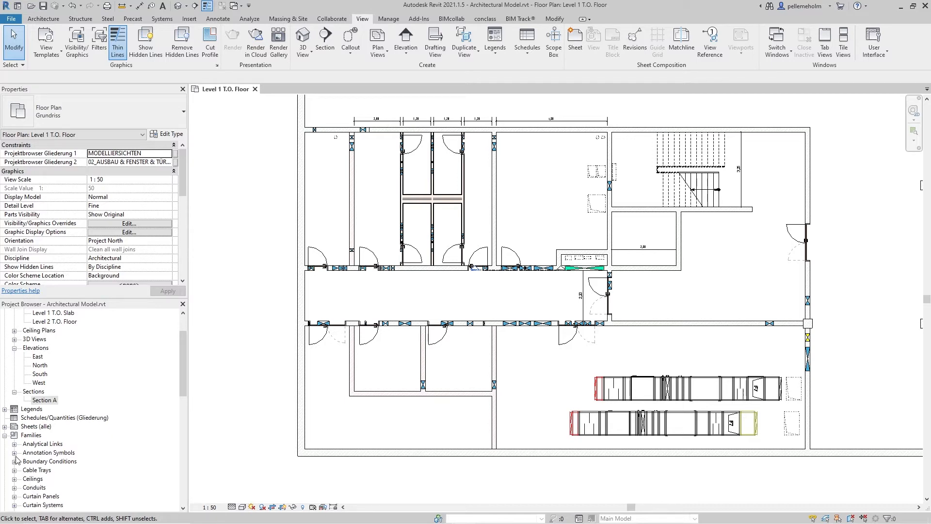
{"action": "left_click", "coordinate": [14, 453]}
{"action": "scroll", "coordinate": [16, 454], "scroll_direction": "down", "scroll_amount": 7}
{"action": "scroll", "coordinate": [16, 455], "scroll_direction": "down", "scroll_amount": 13}
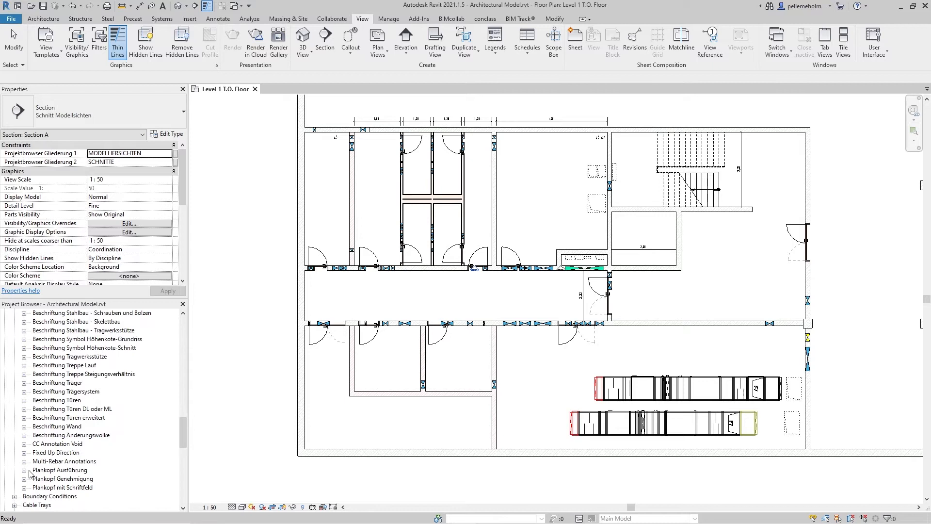
{"action": "left_click", "coordinate": [24, 444]}
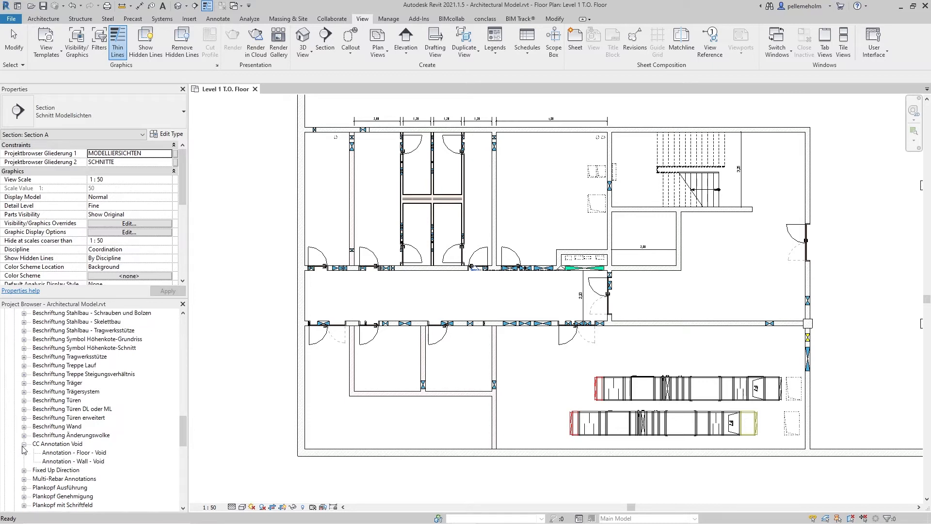
{"action": "left_click", "coordinate": [75, 461]}
{"action": "left_click", "coordinate": [84, 452]}
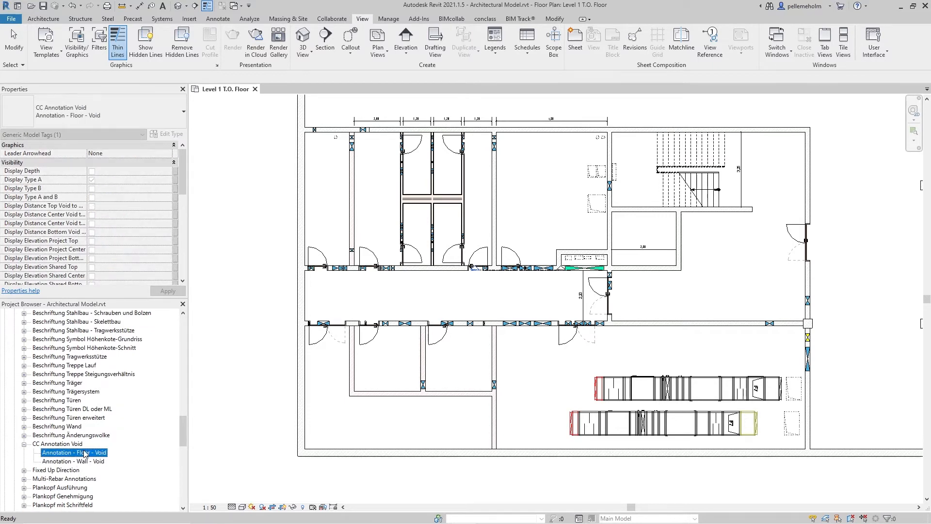
{"action": "left_click", "coordinate": [496, 292]}
Step: Open Section A from its marker in the corridor and select the Annotation - Wall - Void type of CC Annotation Void
{"action": "scroll", "coordinate": [496, 291], "scroll_direction": "up", "scroll_amount": 5}
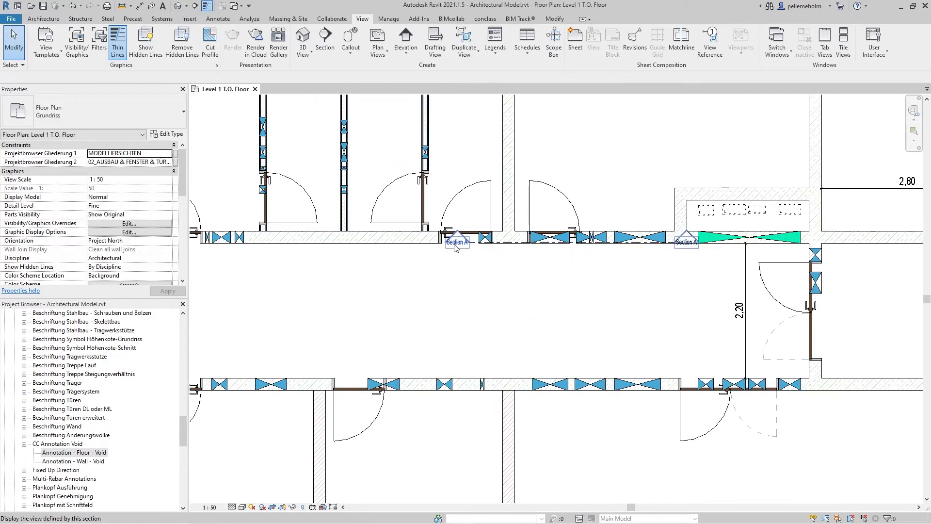
{"action": "double_click", "coordinate": [456, 248]}
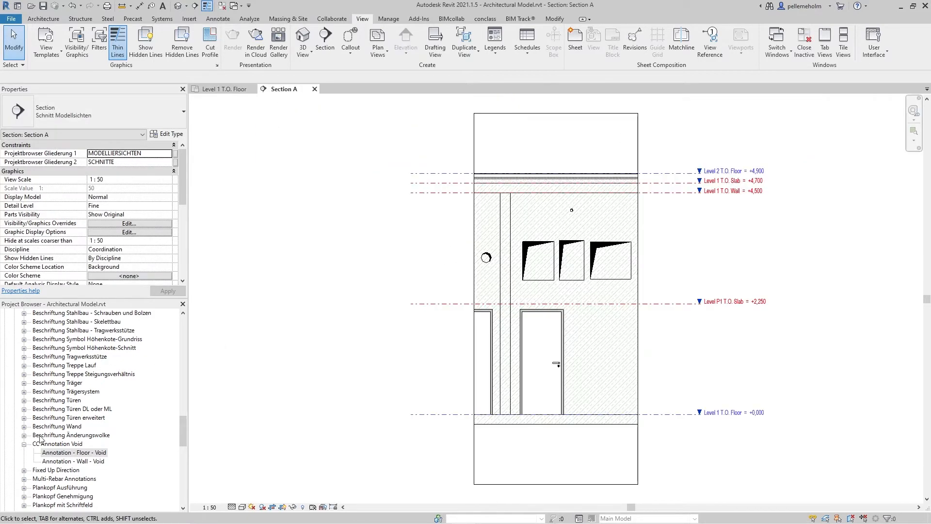
{"action": "left_click", "coordinate": [53, 461]}
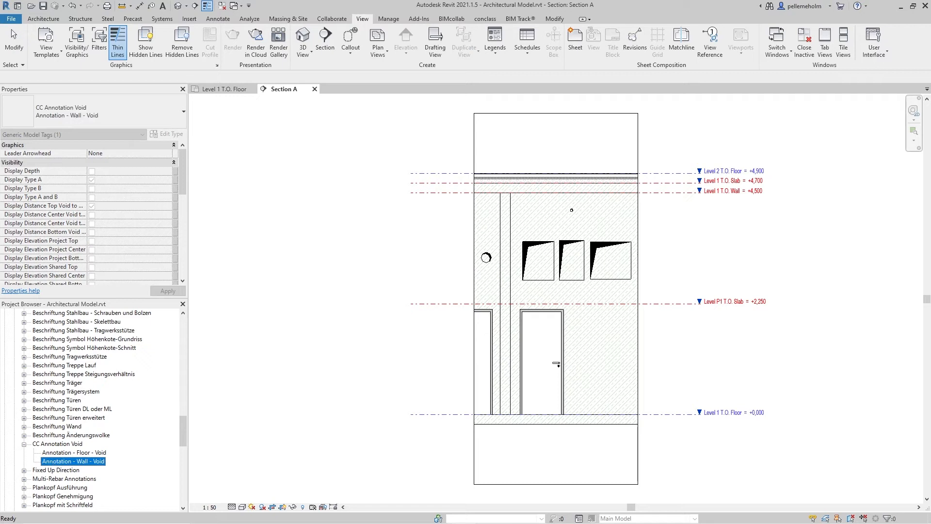
Step: Tag the leftmost of the three large rectangular openings and the large circular opening in Section A with Annotation - Wall - Void
{"action": "left_click_drag", "start_coordinate": [73, 461], "coordinate": [566, 287]}
{"action": "scroll", "coordinate": [540, 240], "scroll_direction": "up", "scroll_amount": 3}
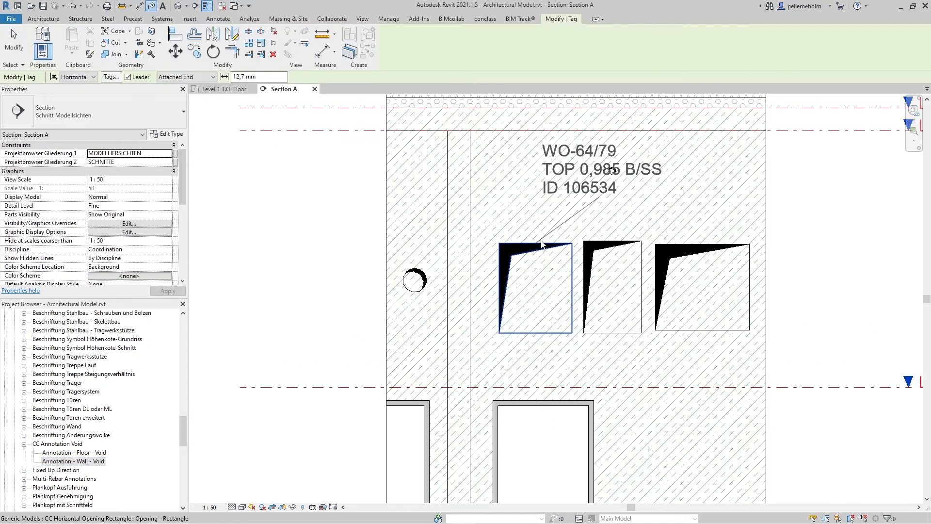
{"action": "left_click", "coordinate": [541, 244]}
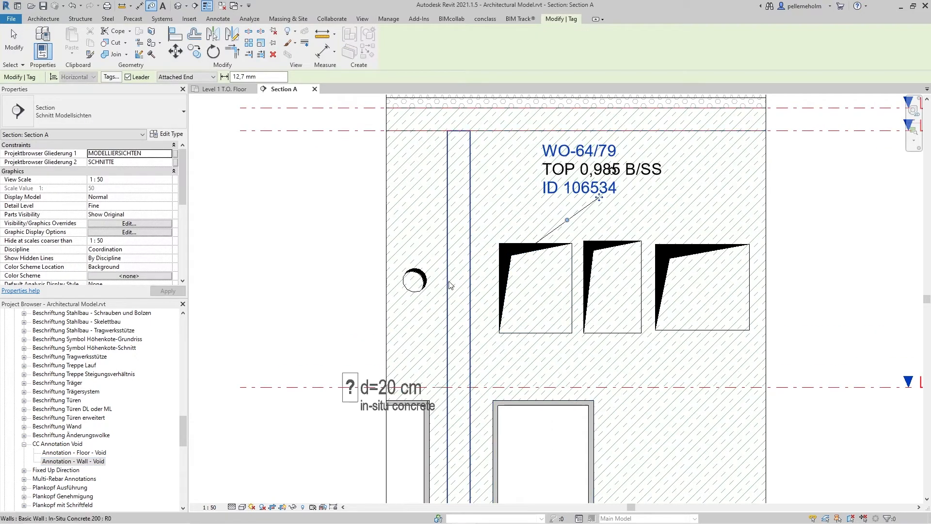
{"action": "left_click", "coordinate": [427, 278]}
{"action": "key", "text": "Escape"}
{"action": "key", "text": "Escape"}
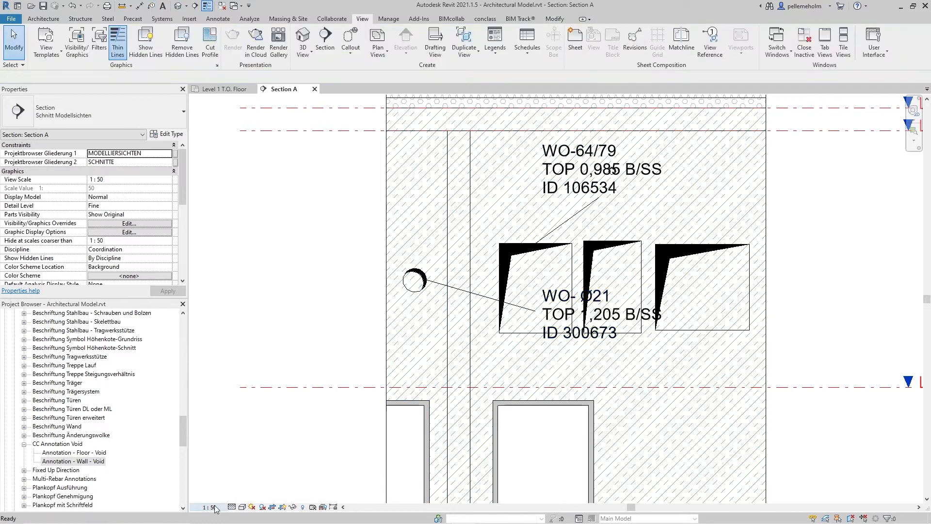
Step: Set the section's view scale to 1:25 and move both void tags to clear spots just above their openings
{"action": "left_click", "coordinate": [209, 507]}
{"action": "left_click", "coordinate": [228, 421]}
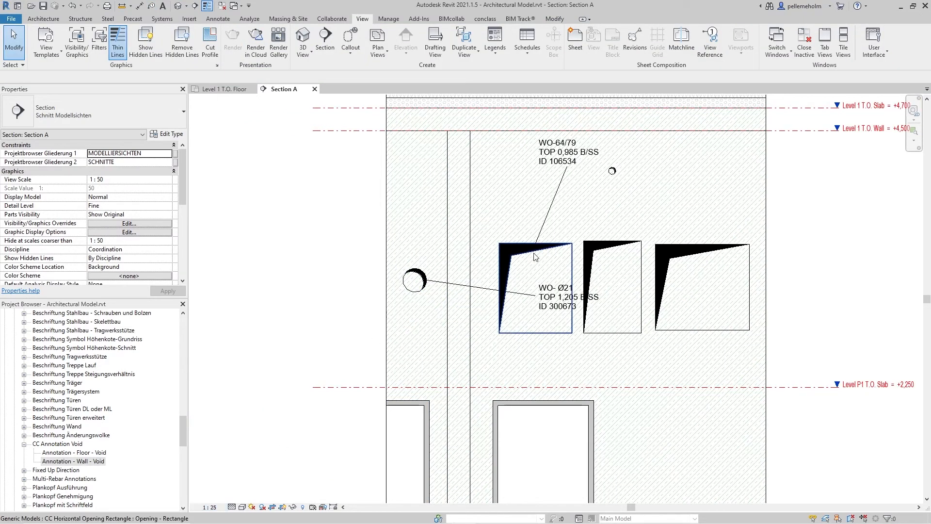
{"action": "left_click", "coordinate": [568, 309]}
{"action": "left_click_drag", "start_coordinate": [568, 309], "coordinate": [456, 276]}
{"action": "mouse_move", "coordinate": [433, 232]}
{"action": "left_mouse_down"}
{"action": "mouse_move", "coordinate": [422, 233]}
{"action": "mouse_move", "coordinate": [420, 245]}
{"action": "mouse_move", "coordinate": [428, 243]}
{"action": "left_mouse_up"}
{"action": "left_click_drag", "start_coordinate": [558, 166], "coordinate": [578, 221]}
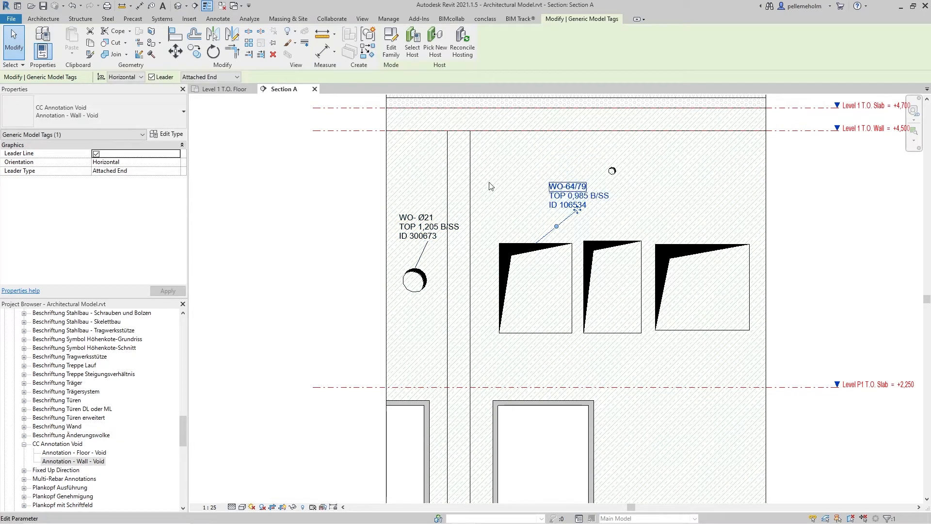
Step: Review the wall void tag's type properties and dimension from the Level 1 T.O. Wall line to the tagged rectangular opening's top edge
{"action": "left_click", "coordinate": [170, 134]}
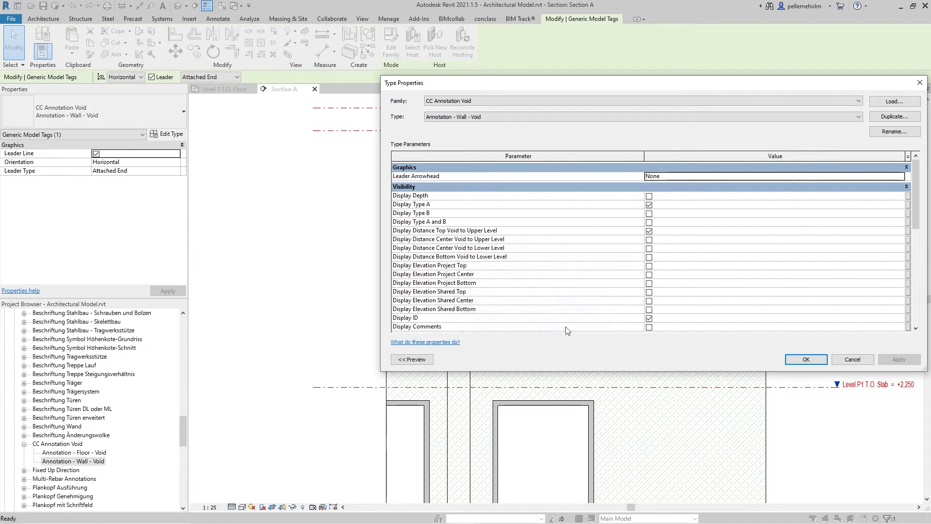
{"action": "left_click", "coordinate": [805, 359]}
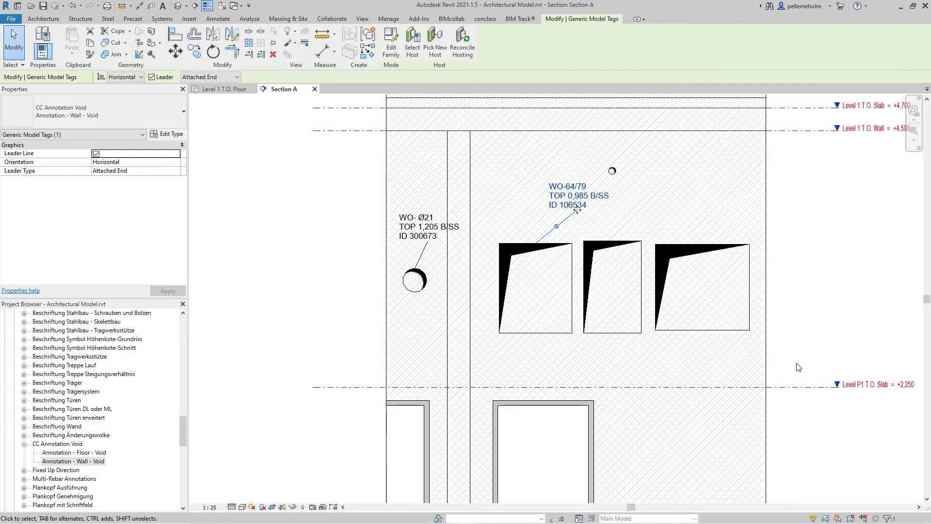
{"action": "left_click", "coordinate": [321, 51]}
{"action": "left_click", "coordinate": [338, 131]}
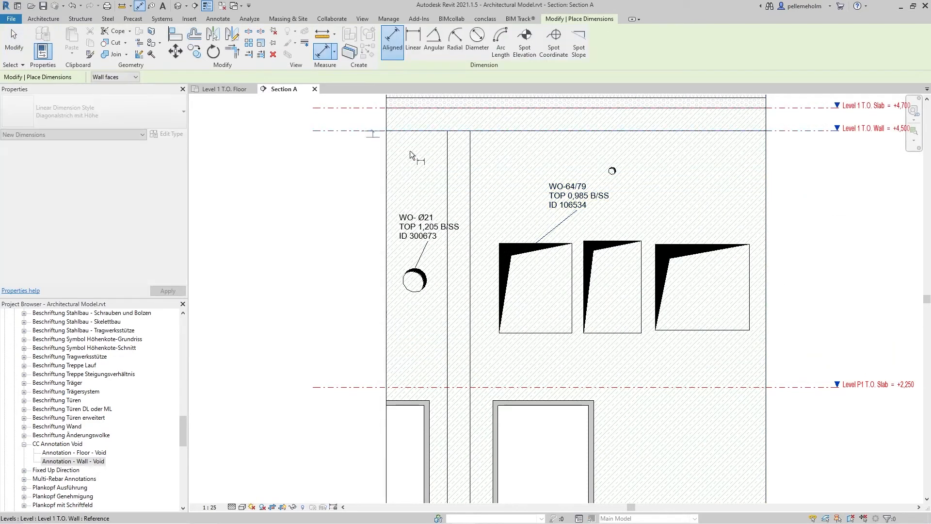
{"action": "left_click", "coordinate": [527, 241]}
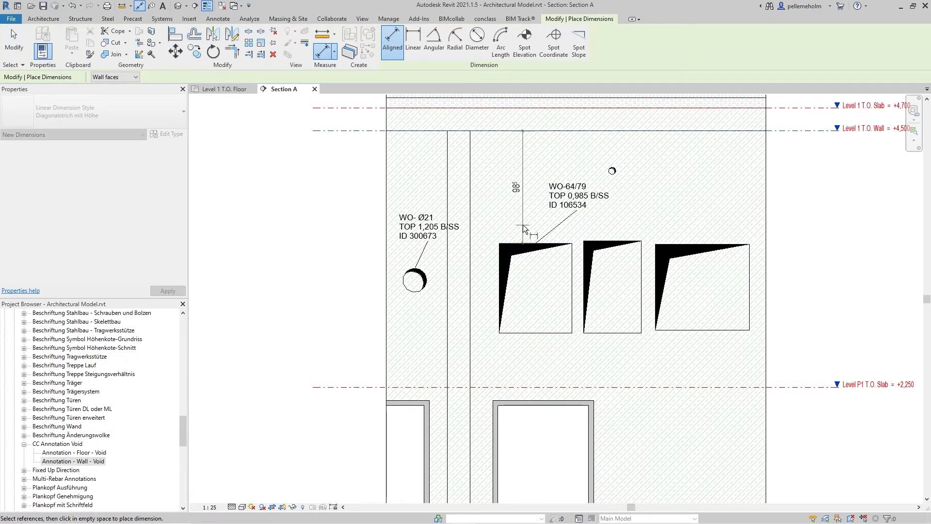
{"action": "left_click", "coordinate": [523, 228]}
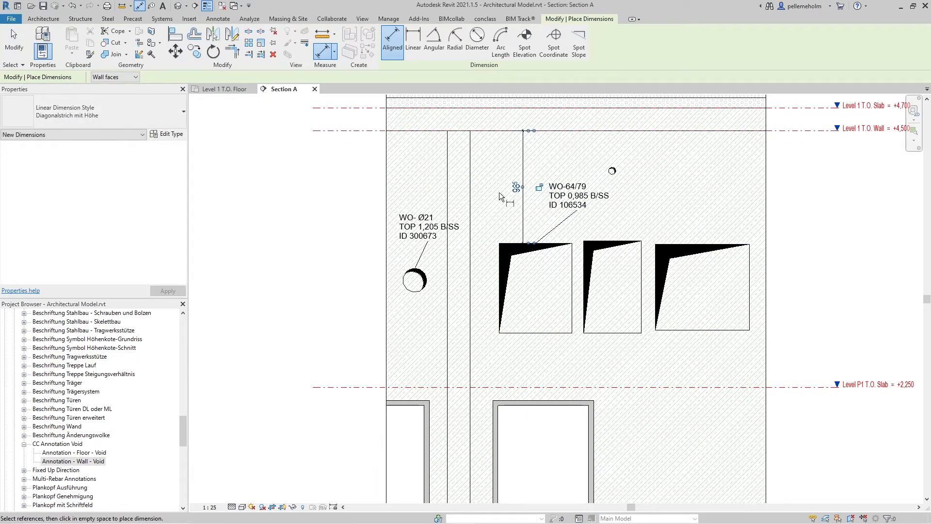
Step: Dimension from the Level 1 T.O. Wall line to the tagged circular opening's top edge and separately to its centre
{"action": "left_click", "coordinate": [372, 132]}
{"action": "left_click", "coordinate": [417, 266]}
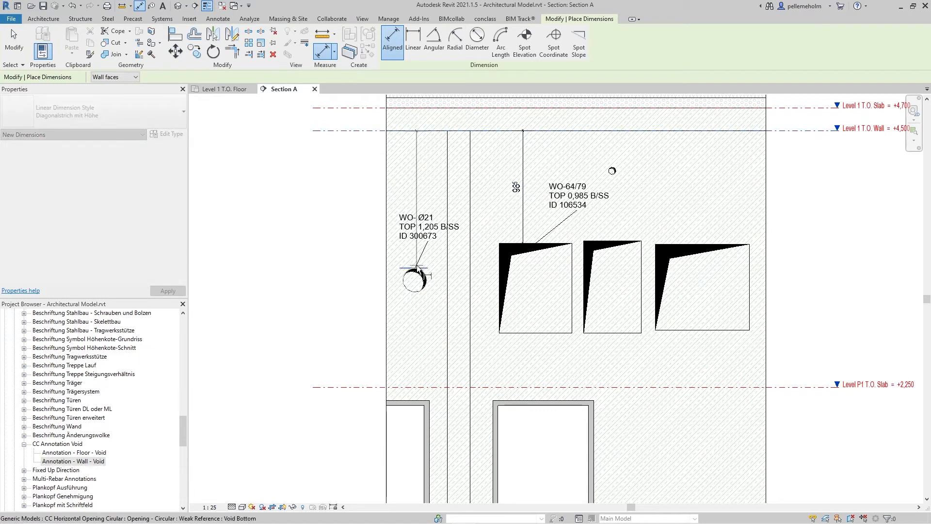
{"action": "left_click", "coordinate": [484, 257]}
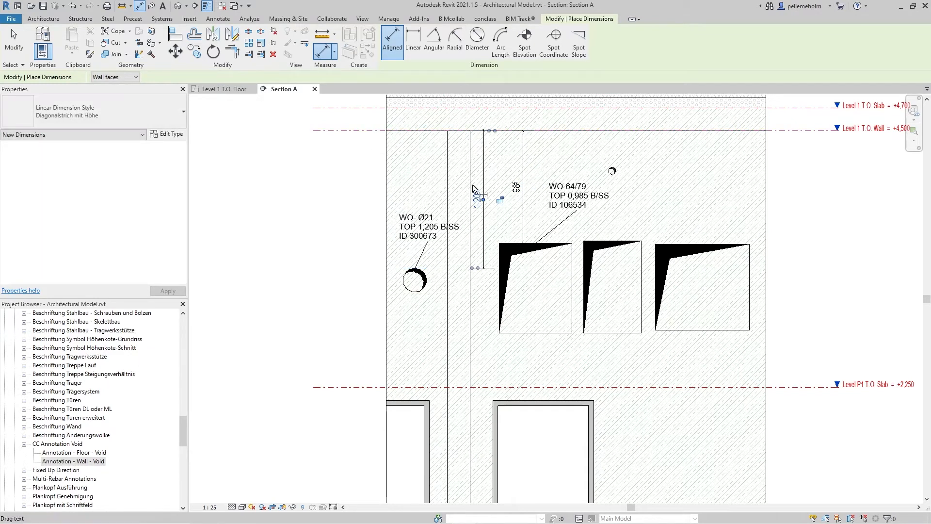
{"action": "left_click", "coordinate": [339, 131]}
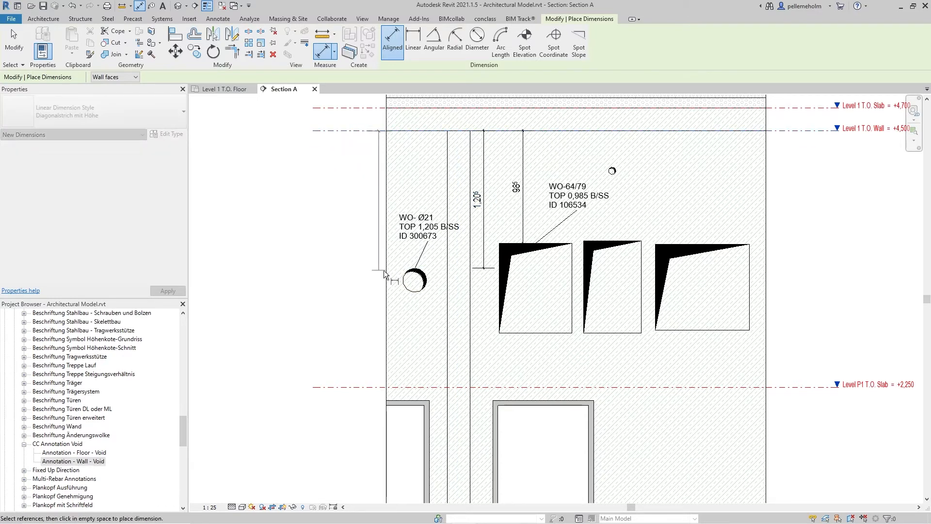
{"action": "left_click", "coordinate": [409, 280]}
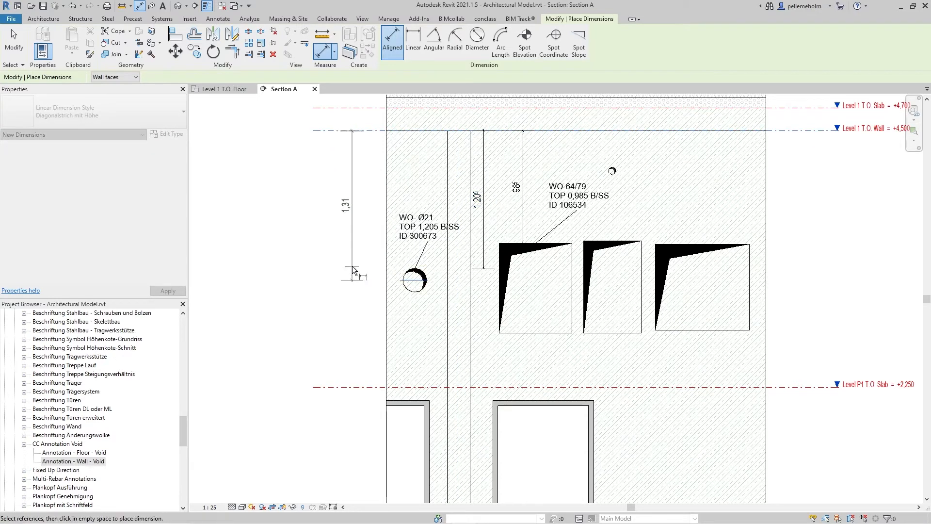
{"action": "left_click", "coordinate": [352, 254]}
{"action": "key", "text": "Escape"}
{"action": "key", "text": "Escape"}
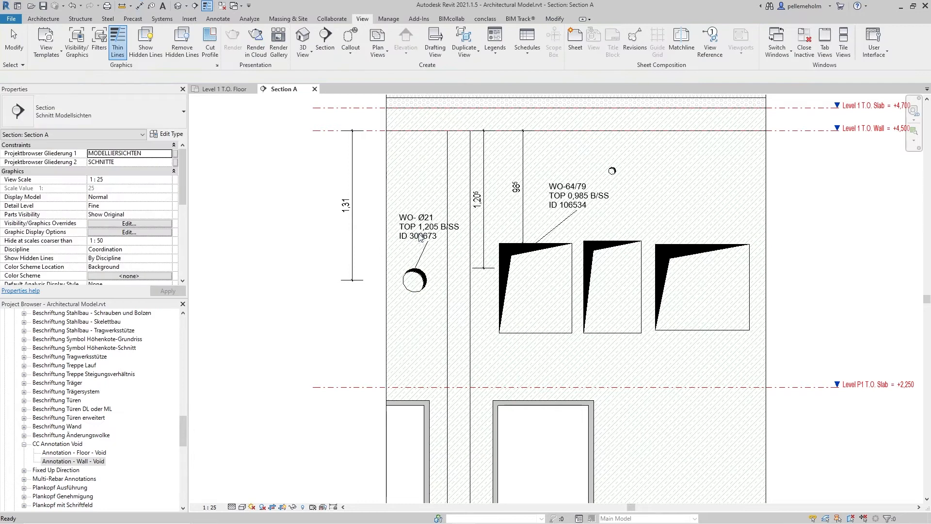
Step: Duplicate the Annotation - Wall - Void type and name the copy Annotation - Wall - Void Circular
{"action": "right_click", "coordinate": [91, 462]}
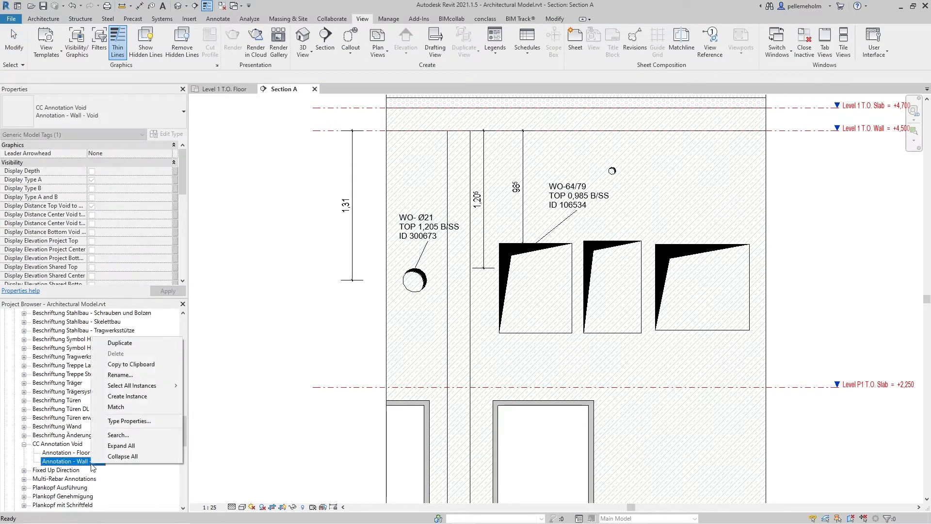
{"action": "left_click", "coordinate": [139, 344]}
{"action": "left_click", "coordinate": [113, 470]}
{"action": "key", "text": "BackSpace"}
{"action": "type", "text": "Circular"}
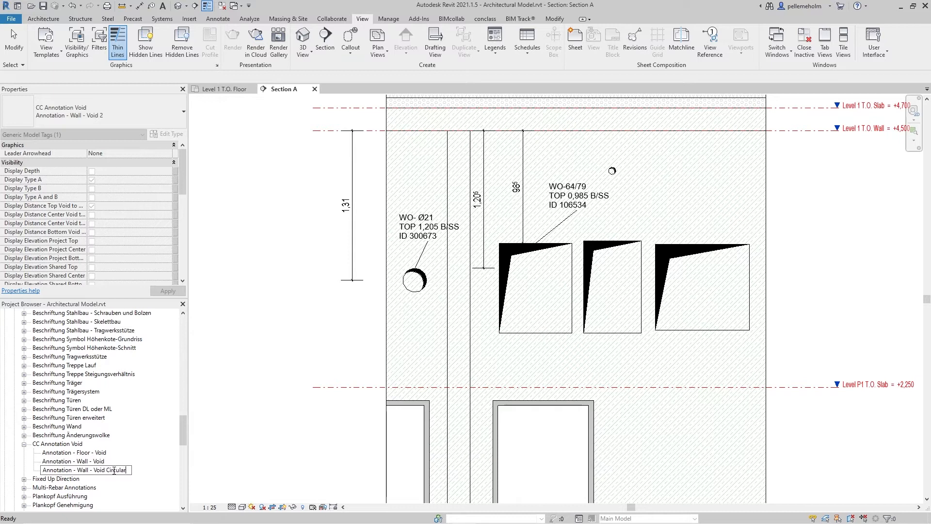
{"action": "key", "text": "Return"}
Step: Rename the original Annotation - Wall - Void type as Annotation - Wall - Void Rectangular
{"action": "left_click", "coordinate": [99, 461]}
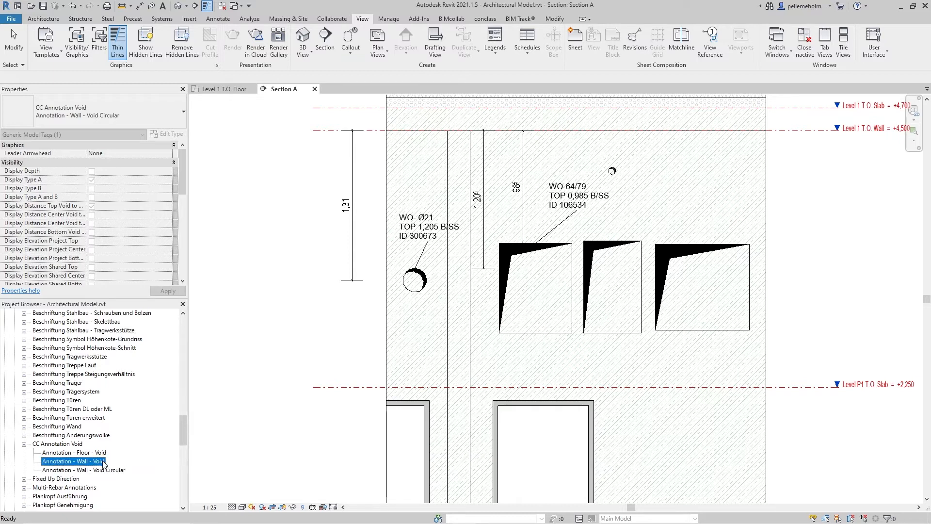
{"action": "right_click", "coordinate": [103, 461]}
{"action": "left_click", "coordinate": [130, 372]}
{"action": "left_click", "coordinate": [108, 461]}
{"action": "type", "text": "Rectangular"}
{"action": "key", "text": "Return"}
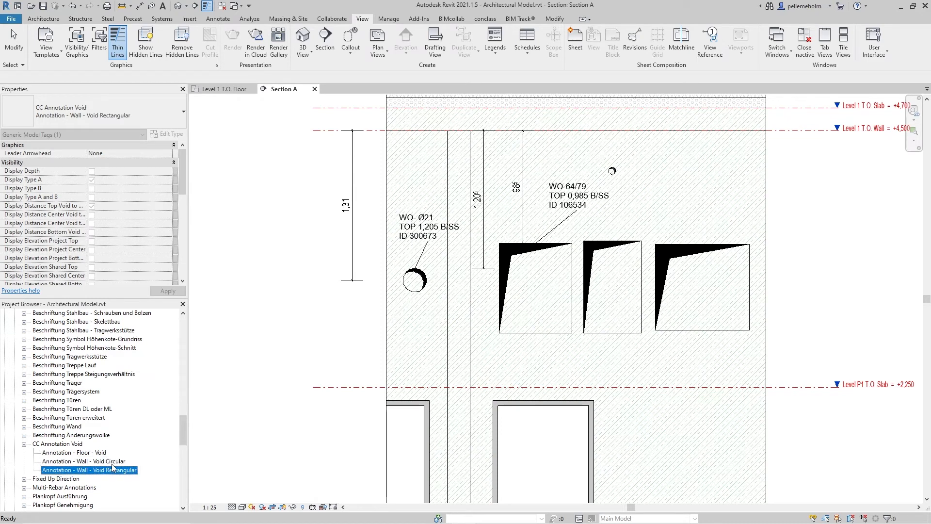
Step: In the Void Circular type, turn off Display Distance Top Void to Upper Level and turn on Display Distance Center Void to Upper Level
{"action": "right_click", "coordinate": [97, 461]}
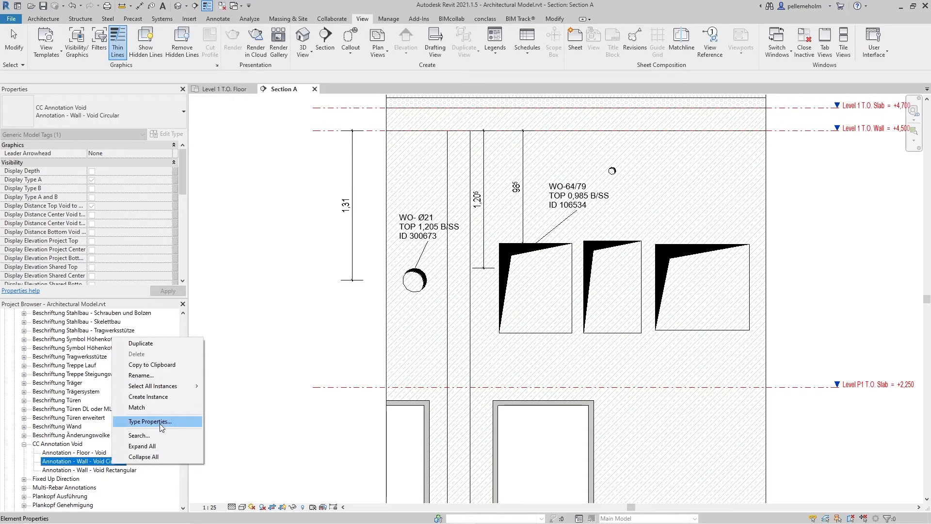
{"action": "left_click", "coordinate": [159, 423]}
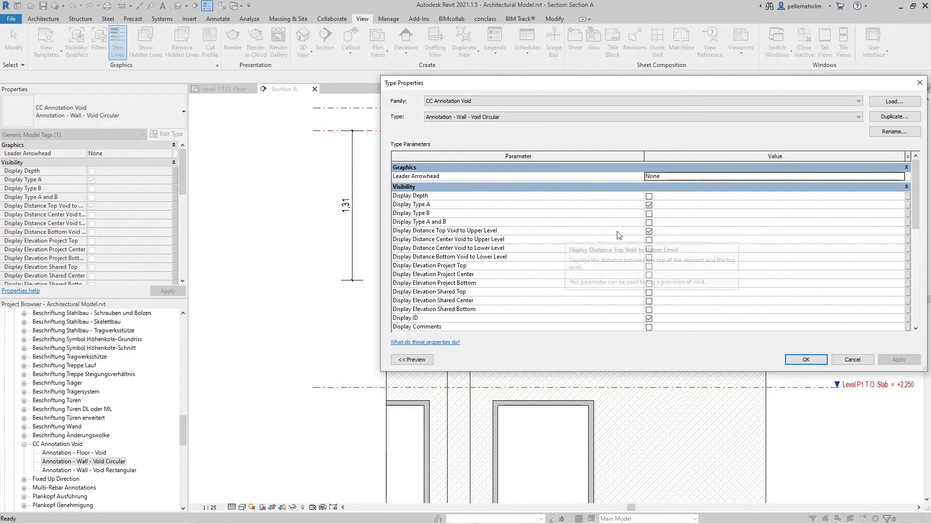
{"action": "left_click", "coordinate": [649, 231]}
{"action": "left_click", "coordinate": [650, 239]}
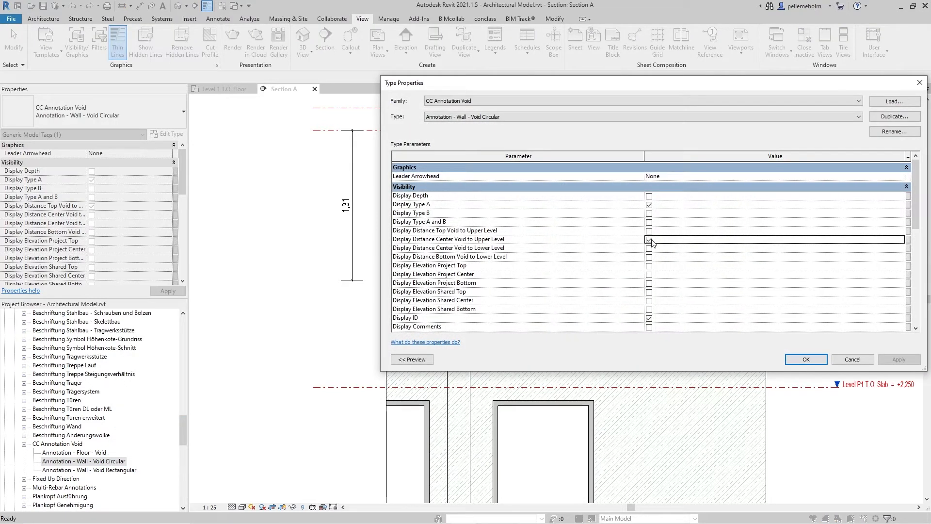
{"action": "left_click", "coordinate": [821, 361]}
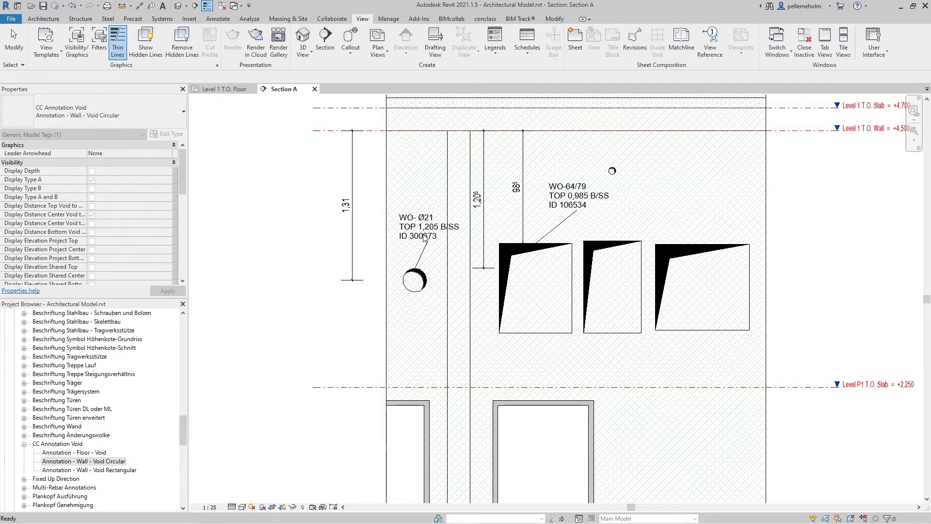
Step: Change the circular opening's tag to the Annotation - Wall - Void Circular type
{"action": "left_click", "coordinate": [424, 238]}
{"action": "left_click", "coordinate": [431, 239]}
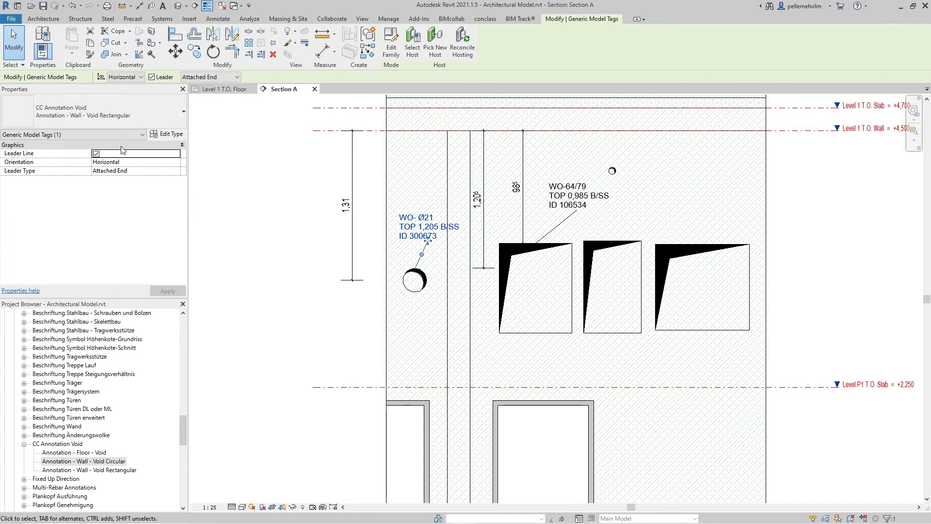
{"action": "left_click", "coordinate": [112, 109]}
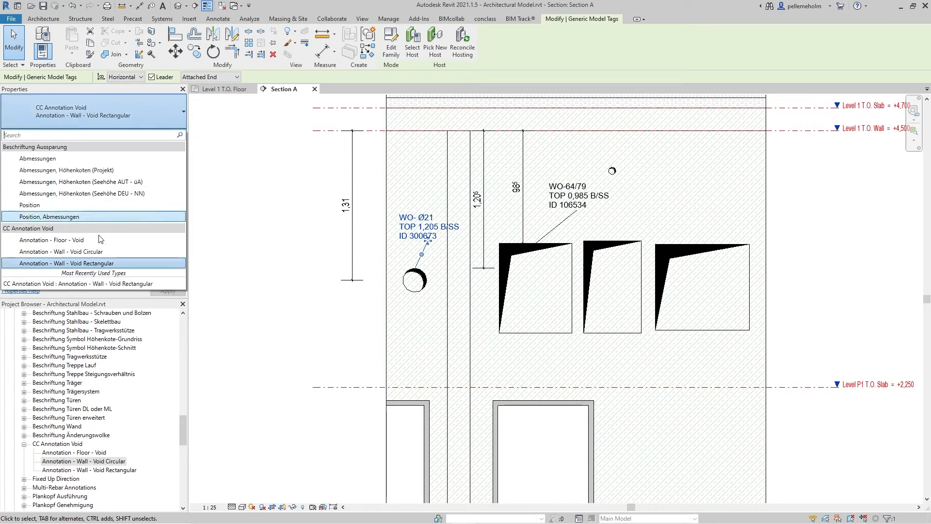
{"action": "left_click", "coordinate": [96, 252]}
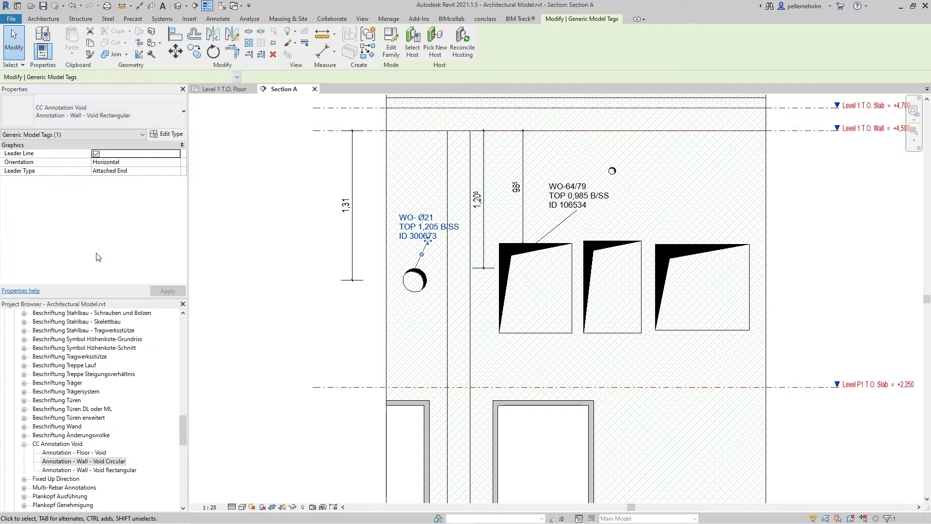
{"action": "left_click", "coordinate": [329, 255]}
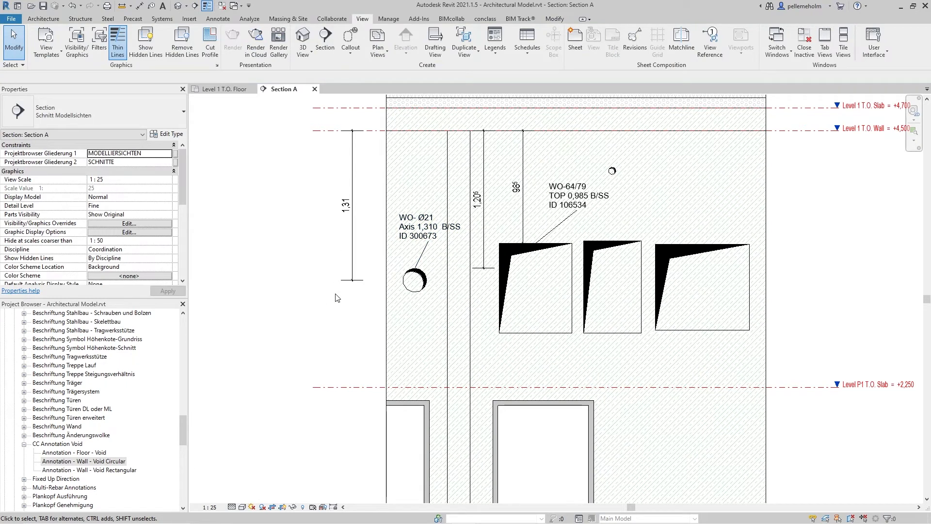
Step: Return to the Level 1 T.O. Floor plan and start conVoid's Smart Tag command
{"action": "left_click", "coordinate": [219, 90]}
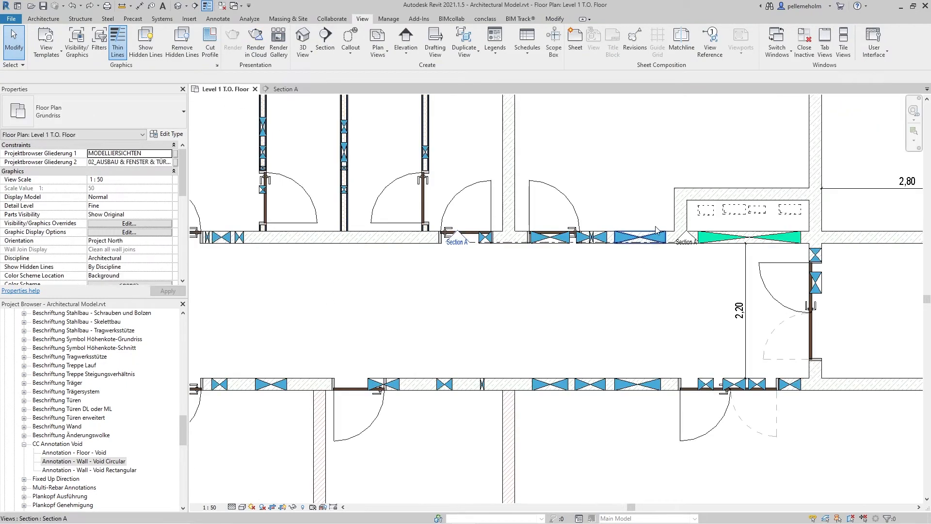
{"action": "scroll", "coordinate": [639, 192], "scroll_direction": "down", "scroll_amount": 3}
{"action": "middle_click_drag", "start_coordinate": [638, 193], "coordinate": [539, 250]}
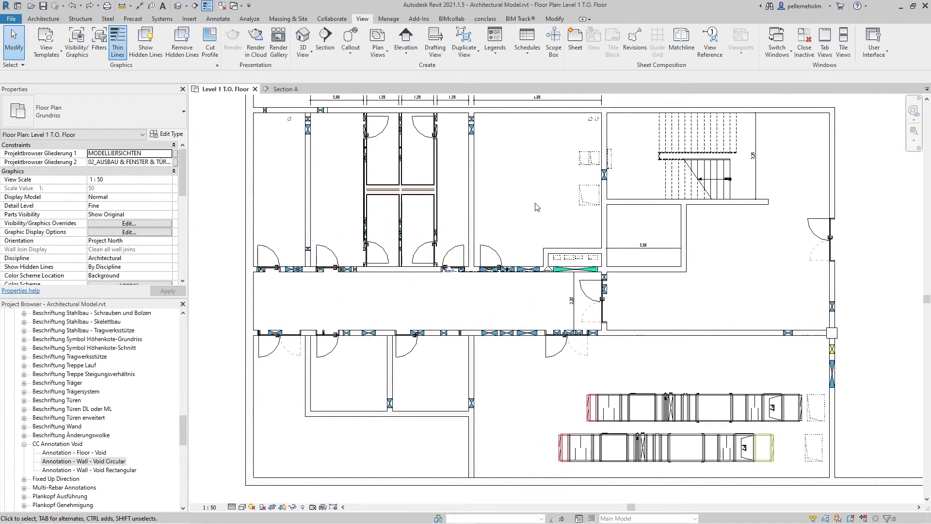
{"action": "left_click", "coordinate": [493, 21]}
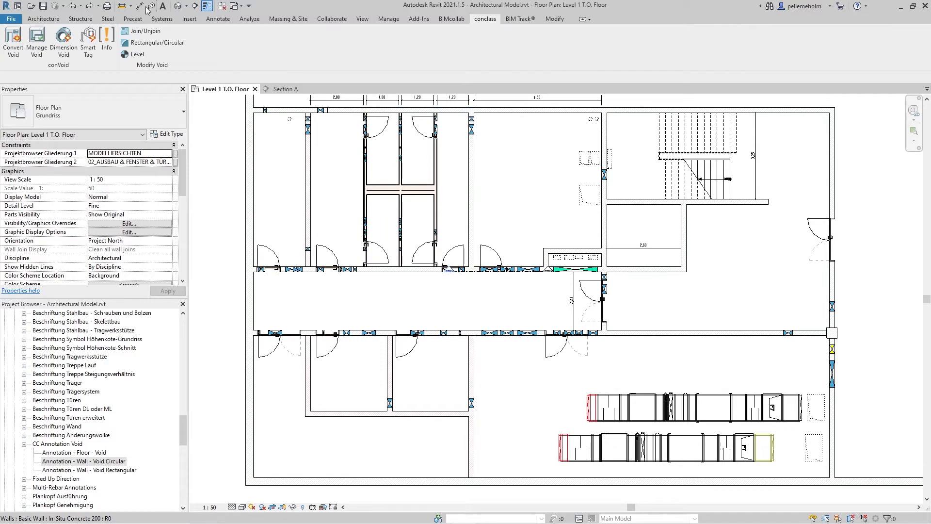
{"action": "left_click", "coordinate": [92, 37]}
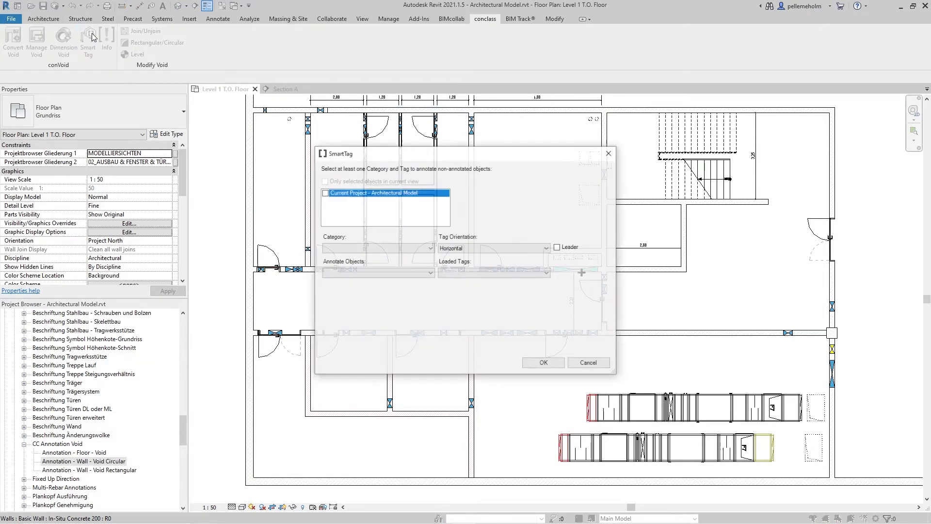
Step: Include the current architectural model with leaders and assign CC Horizontal Opening Rectangle objects the Annotation - Wall - Void Rectangular tag
{"action": "left_click", "coordinate": [324, 194]}
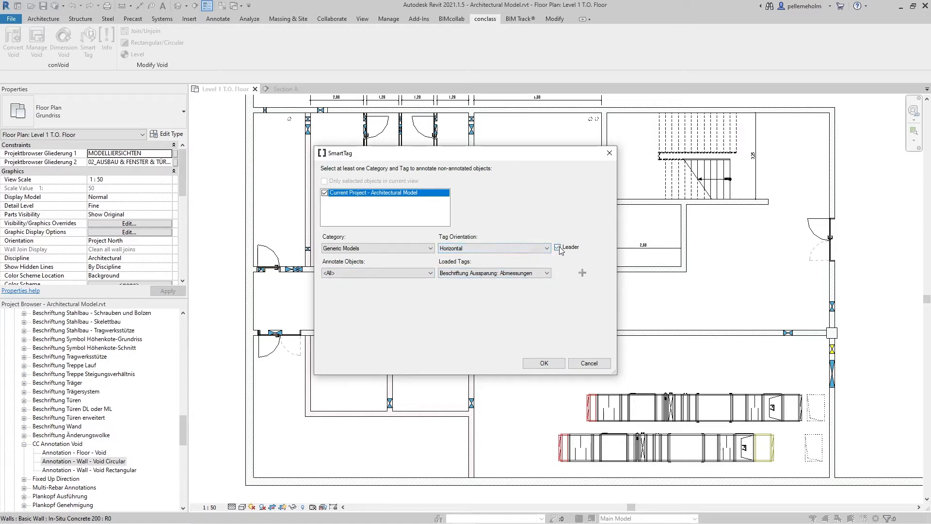
{"action": "left_click", "coordinate": [388, 275]}
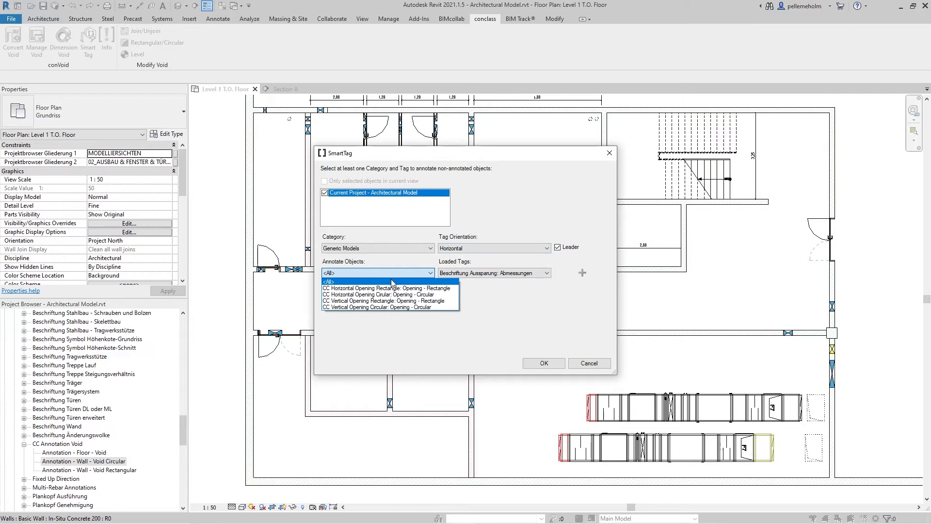
{"action": "left_click", "coordinate": [397, 291]}
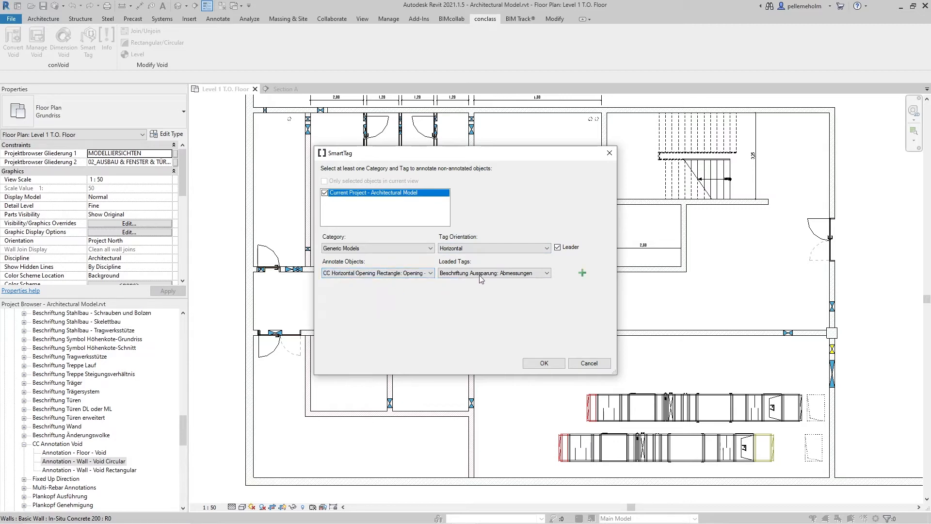
{"action": "left_click", "coordinate": [480, 275]}
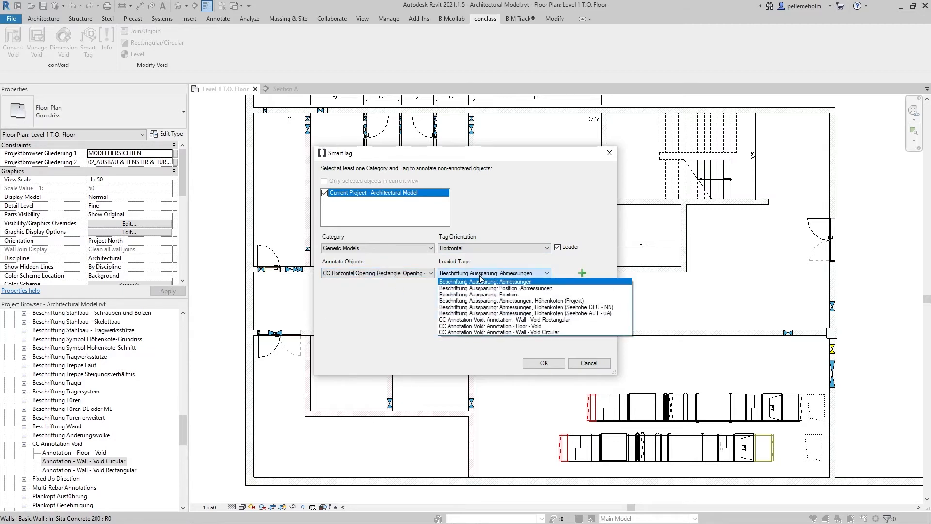
{"action": "left_click", "coordinate": [528, 320]}
Step: Add a second assignment of CC Horizontal Opening Cirular objects to the Annotation - Wall - Void Circular tag and run the tagging
{"action": "left_click", "coordinate": [582, 273]}
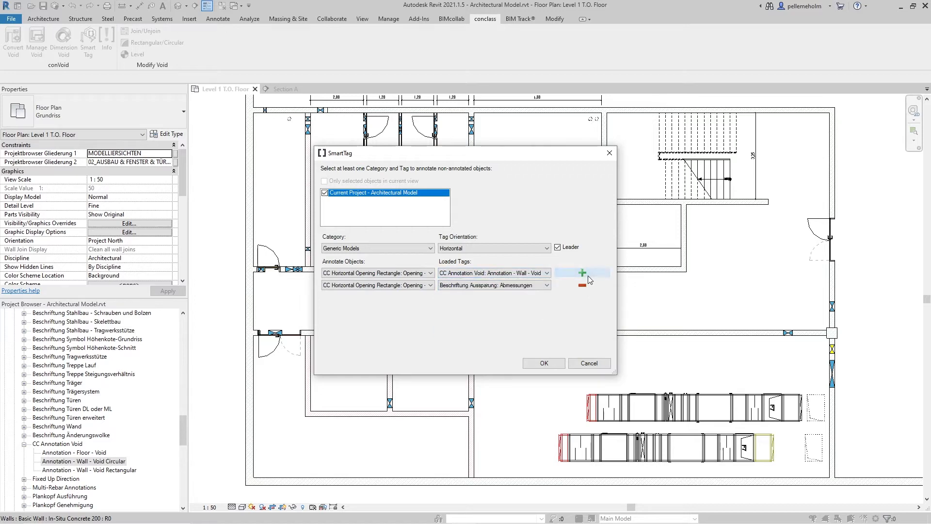
{"action": "left_click_drag", "start_coordinate": [617, 374], "coordinate": [776, 395]}
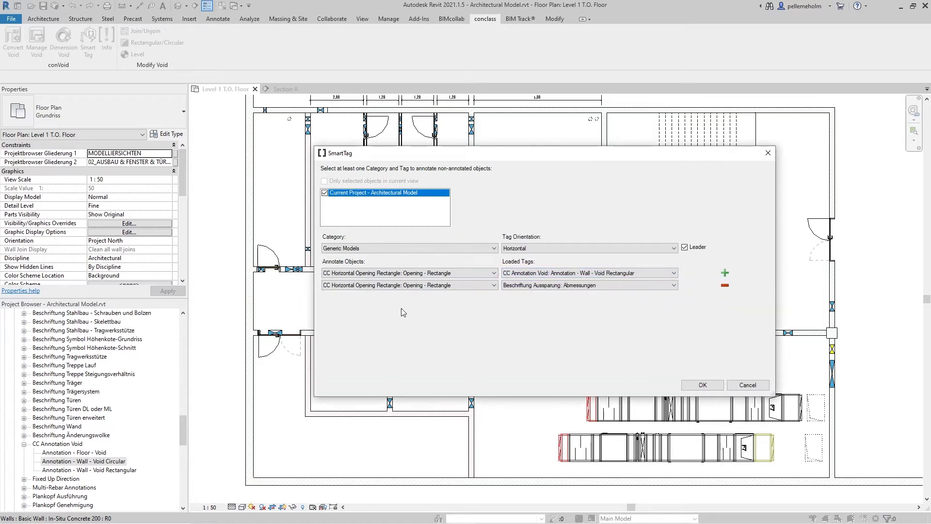
{"action": "left_click", "coordinate": [412, 286]}
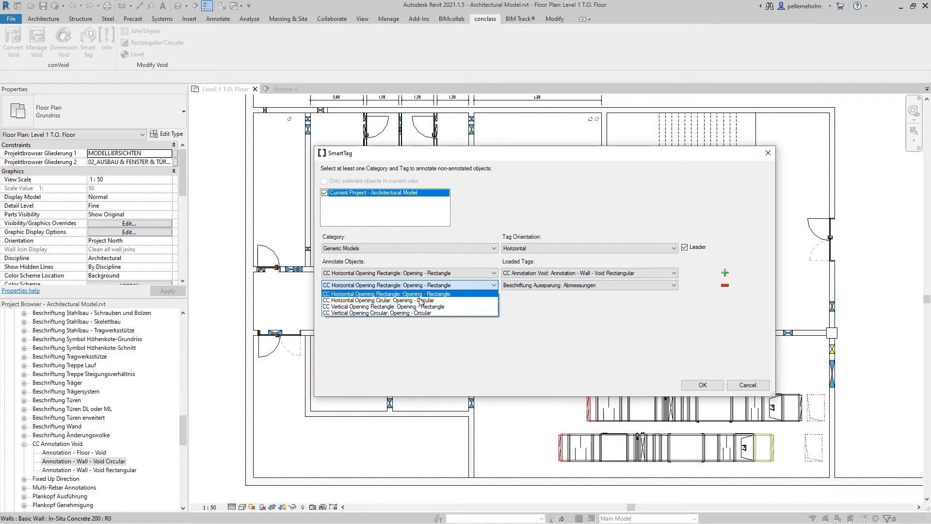
{"action": "left_click", "coordinate": [420, 301]}
{"action": "left_click", "coordinate": [576, 286]}
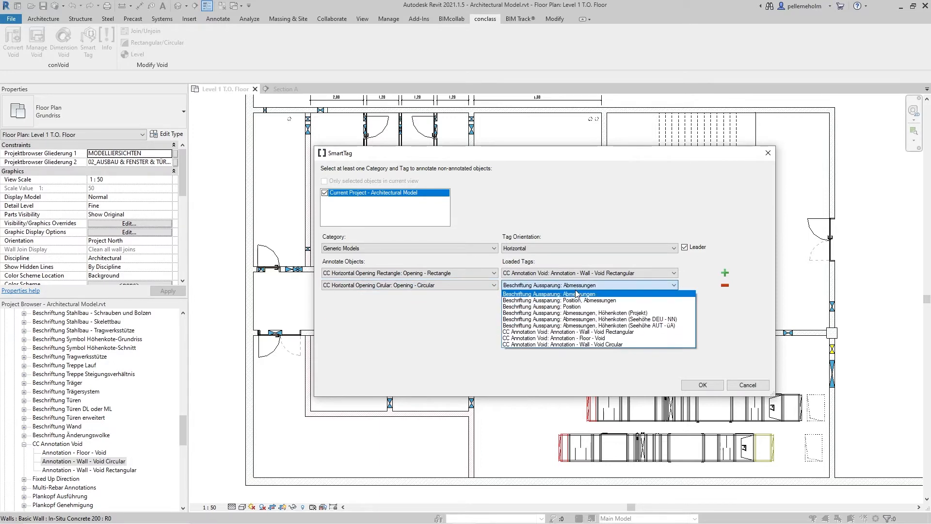
{"action": "left_click", "coordinate": [606, 345]}
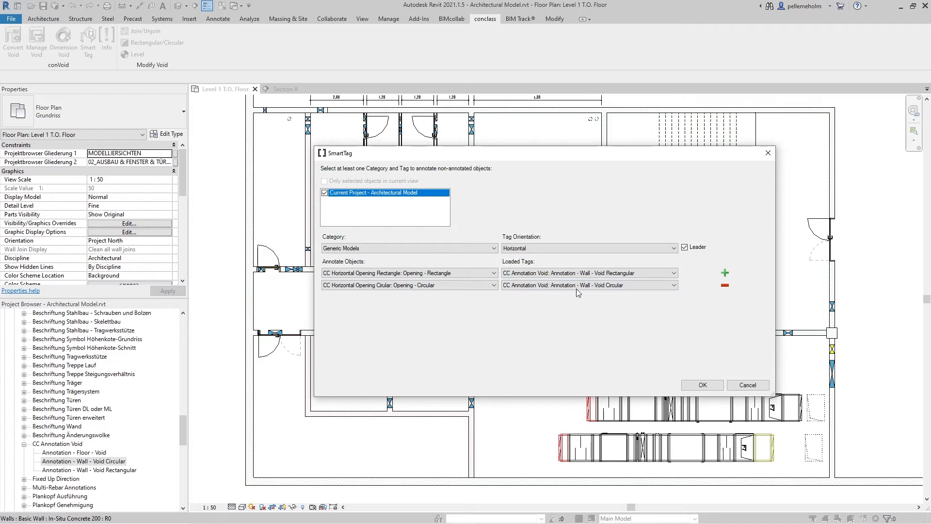
{"action": "left_click", "coordinate": [695, 387]}
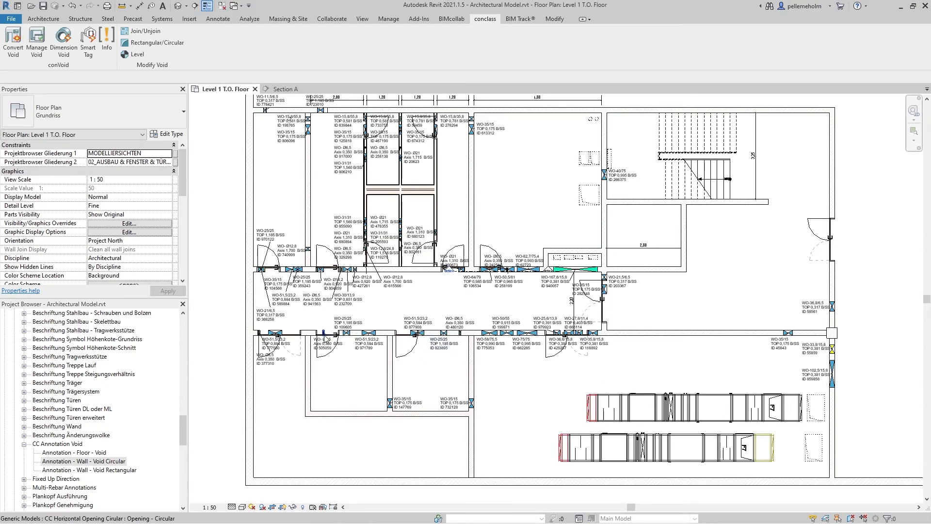
Step: Open the 3D view and check the Fire Resistance property of the In-Situ Concrete 200 wall beside the pipe shaft
{"action": "scroll", "coordinate": [324, 342], "scroll_direction": "up", "scroll_amount": 3}
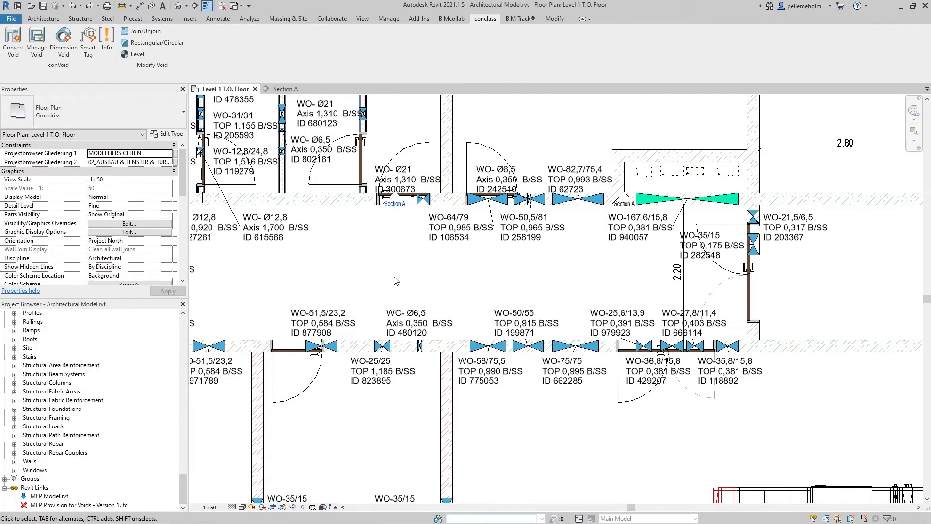
{"action": "left_click", "coordinate": [179, 7]}
{"action": "scroll", "coordinate": [403, 322], "scroll_direction": "up", "scroll_amount": 10}
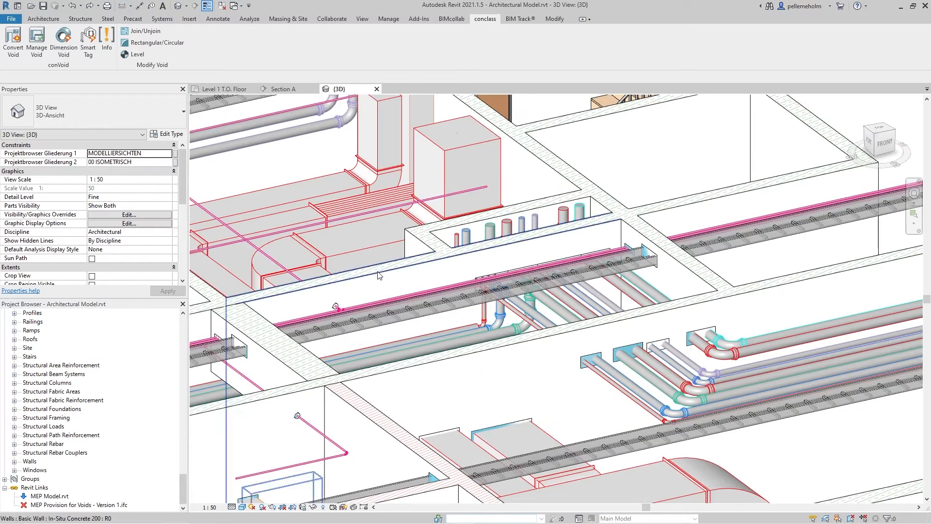
{"action": "left_click", "coordinate": [379, 275]}
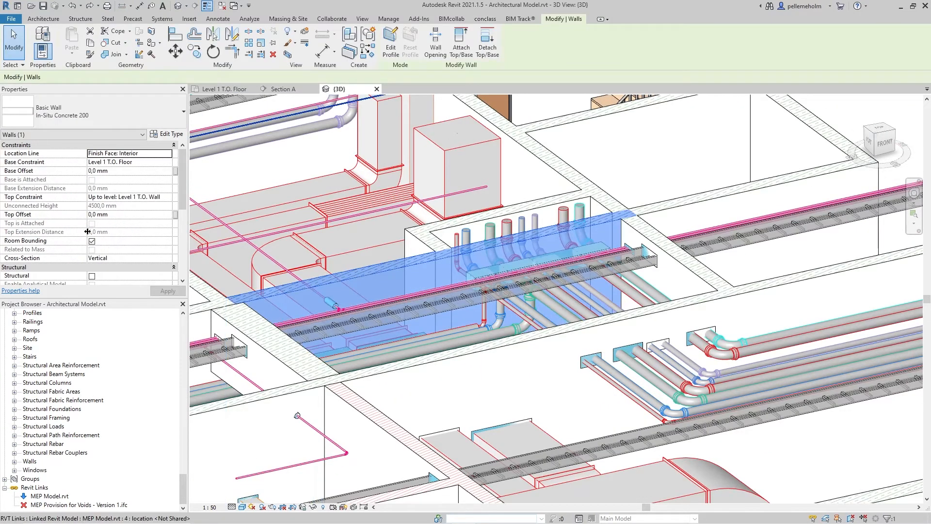
{"action": "scroll", "coordinate": [75, 230], "scroll_direction": "down", "scroll_amount": 2}
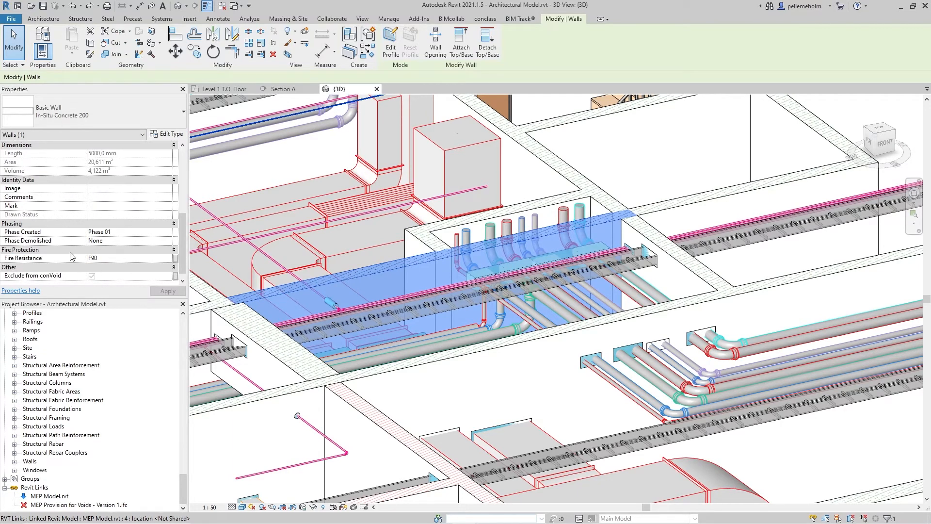
Step: Compare the Construction parameters of a converted rectangular wall opening with those of the matching provision void in the linked MEP model
{"action": "left_click", "coordinate": [590, 360]}
{"action": "scroll", "coordinate": [7, 191], "scroll_direction": "up", "scroll_amount": 2}
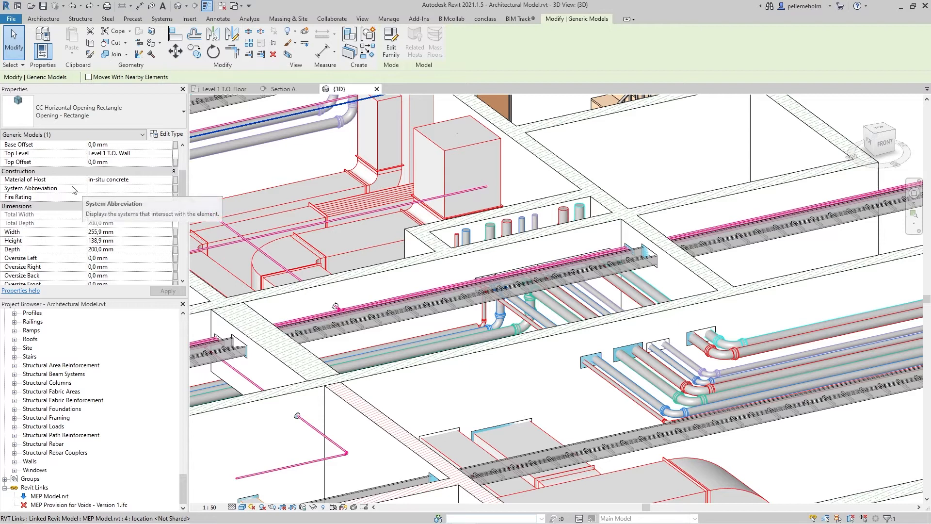
{"action": "left_click", "coordinate": [548, 375]}
{"action": "scroll", "coordinate": [571, 372], "scroll_direction": "up", "scroll_amount": 3}
{"action": "left_click_drag", "start_coordinate": [590, 353], "coordinate": [565, 358]}
{"action": "left_click", "coordinate": [618, 342]}
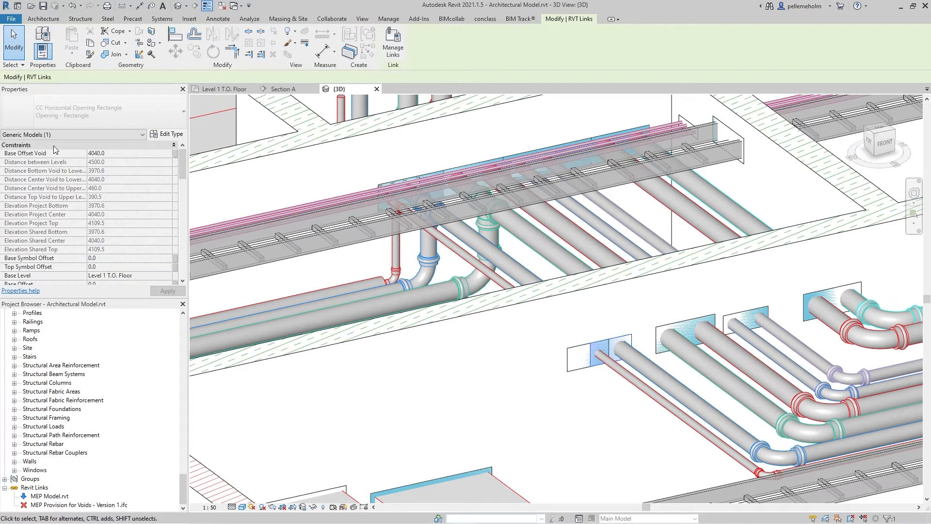
{"action": "scroll", "coordinate": [43, 206], "scroll_direction": "down", "scroll_amount": 3}
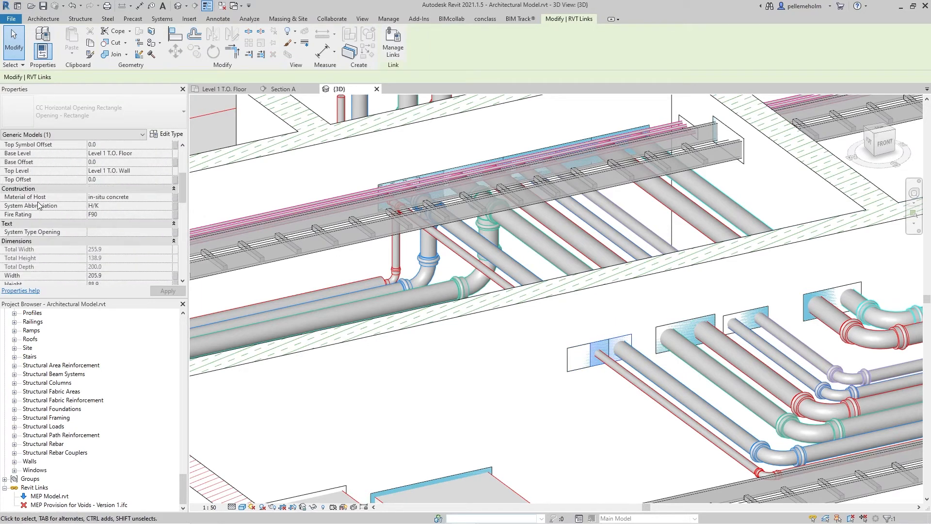
{"action": "left_click", "coordinate": [492, 353]}
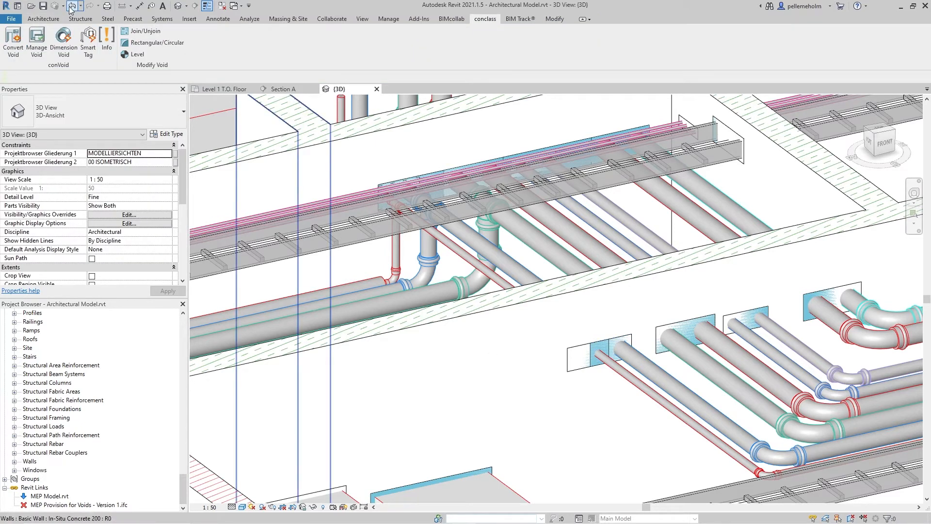
Step: Start Convert Void, refresh the Provision for Voids filter and open its Parameter Transfer settings
{"action": "scroll", "coordinate": [399, 285], "scroll_direction": "down", "scroll_amount": 8}
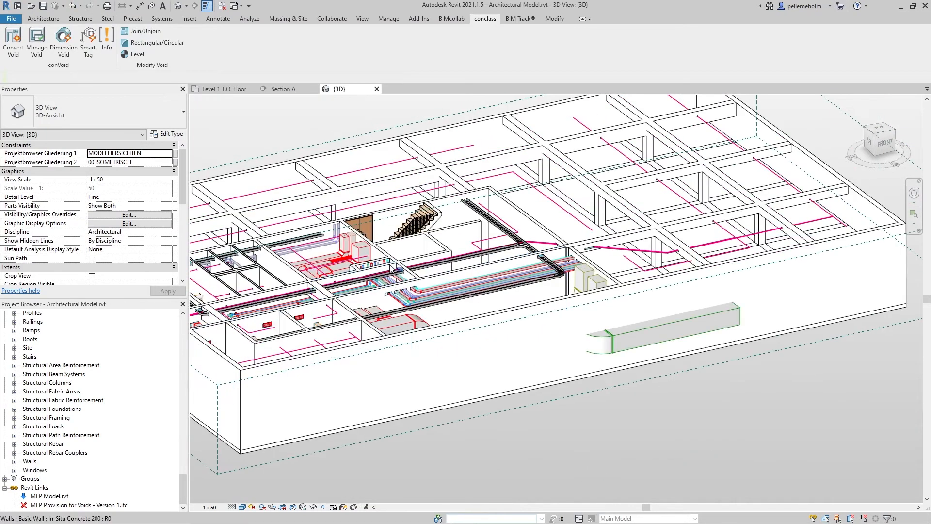
{"action": "left_click", "coordinate": [14, 42]}
{"action": "left_click", "coordinate": [249, 140]}
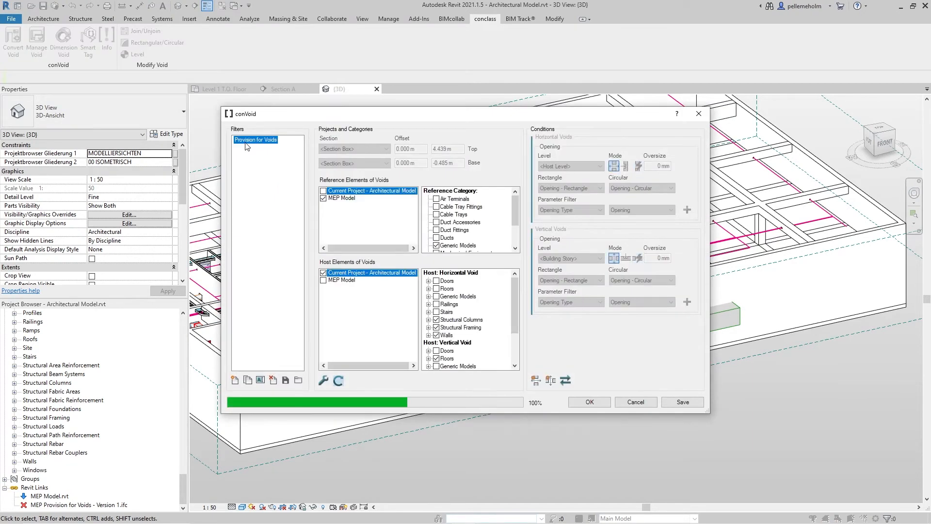
{"action": "left_click", "coordinate": [338, 381]}
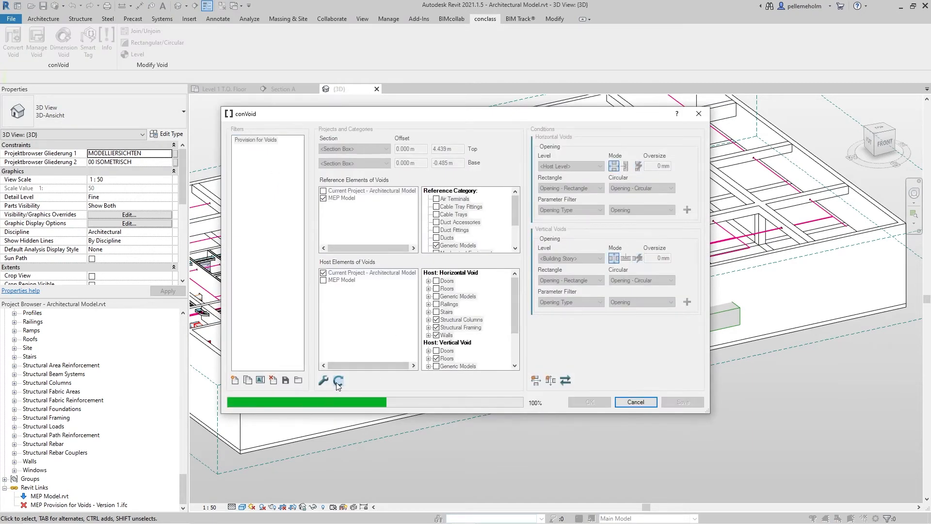
{"action": "left_click", "coordinate": [565, 382]}
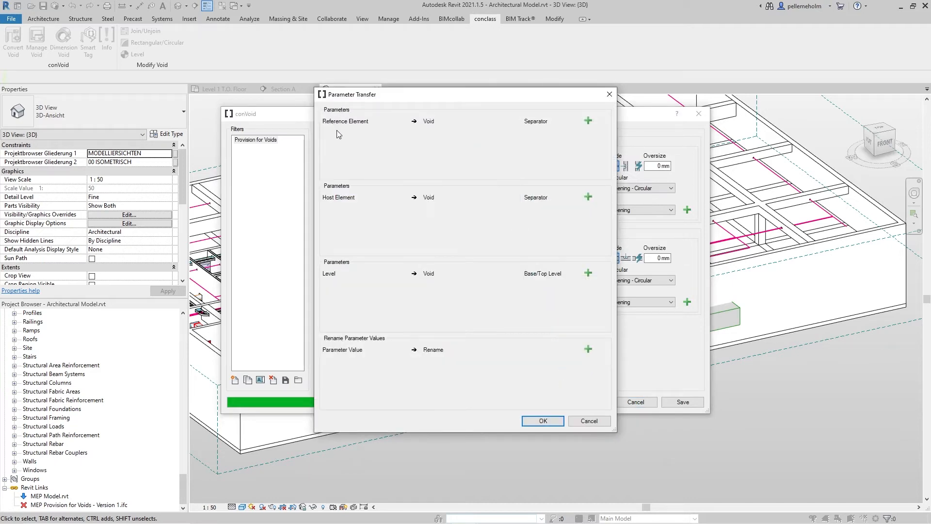
Step: Add a reference element transfer from System Abbreviation to the void's System Abbreviation parameter
{"action": "left_click", "coordinate": [587, 120]}
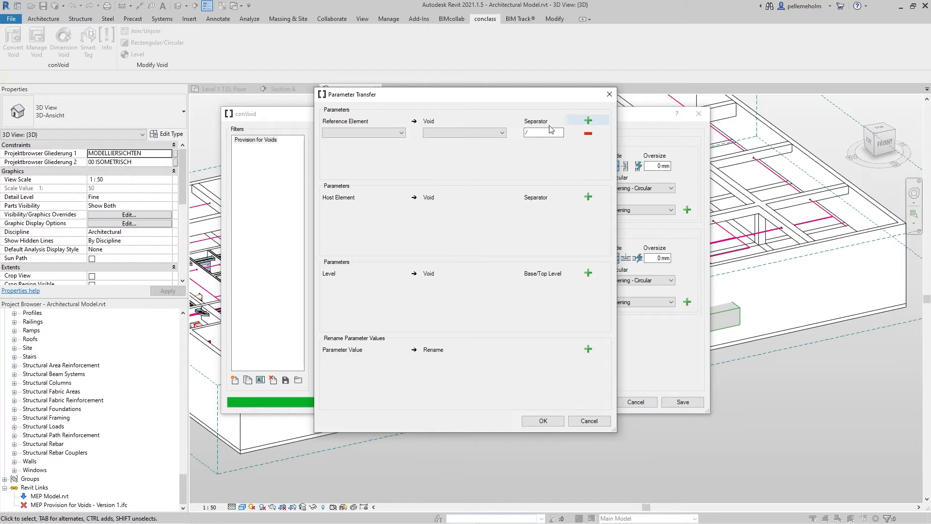
{"action": "left_click", "coordinate": [351, 133]}
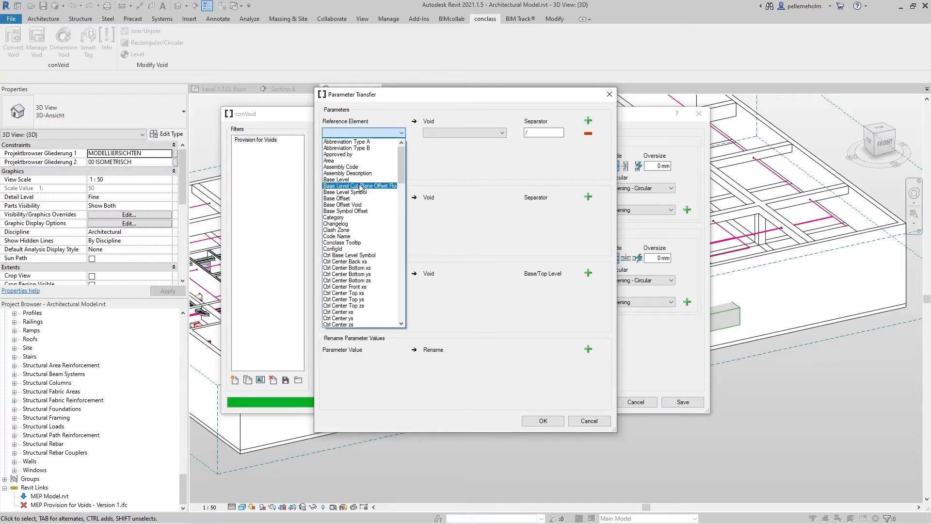
{"action": "scroll", "coordinate": [361, 193], "scroll_direction": "down", "scroll_amount": 20}
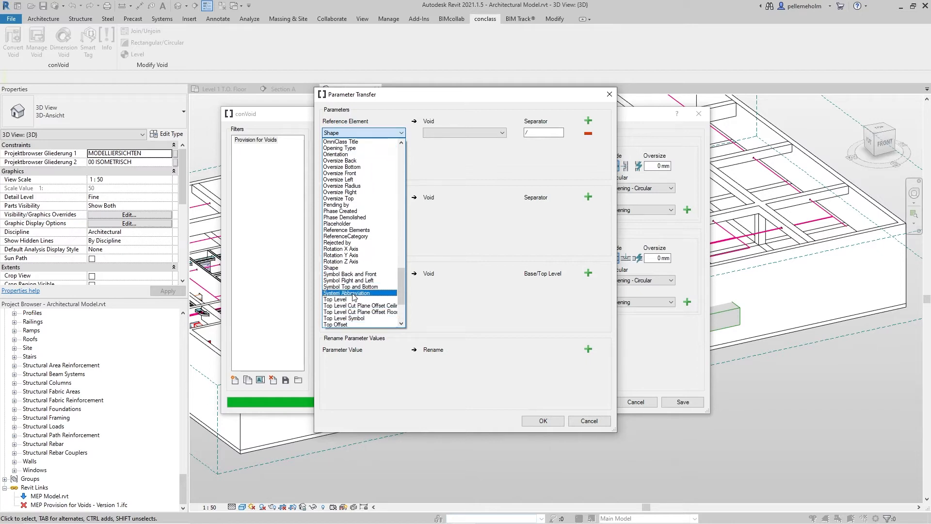
{"action": "left_click", "coordinate": [359, 299]}
{"action": "left_click", "coordinate": [436, 135]}
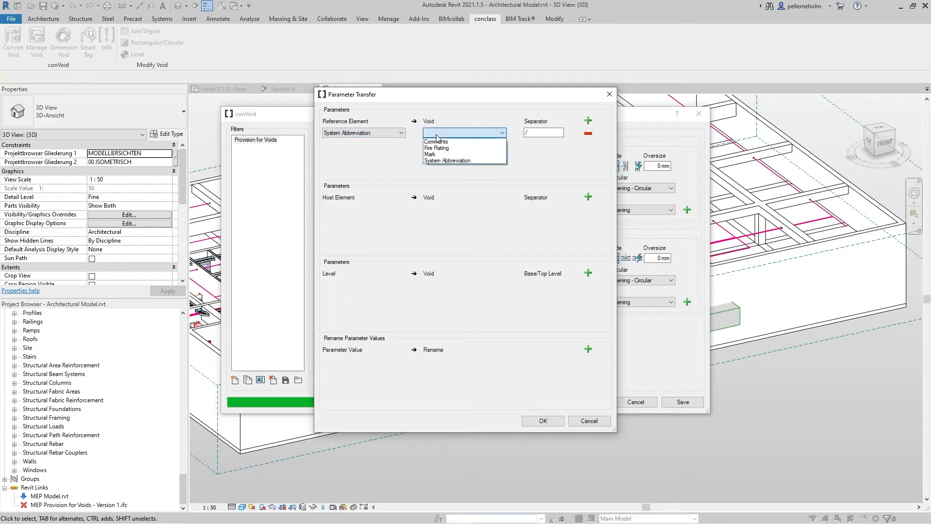
{"action": "left_click", "coordinate": [444, 161]}
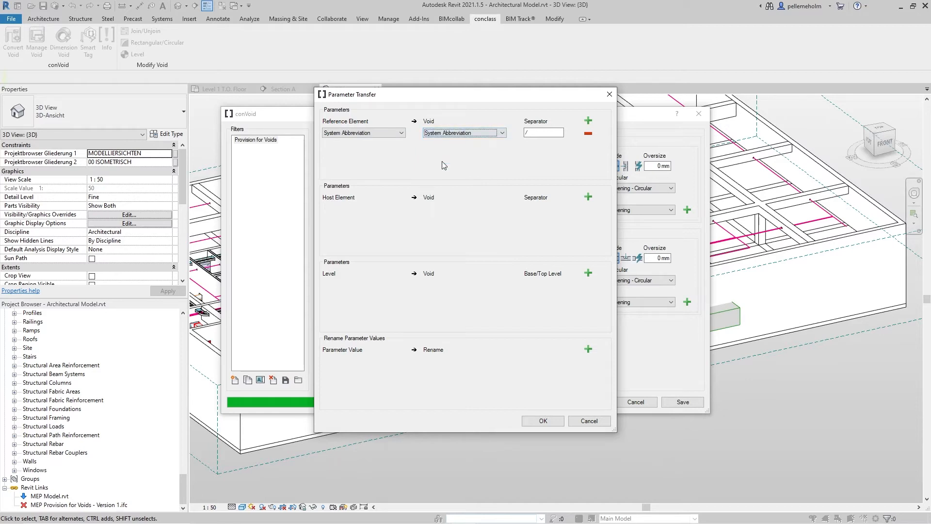
Step: Add a host element transfer from Fire Resistance to the void's Fire Rating parameter
{"action": "left_click", "coordinate": [586, 195]}
{"action": "left_click", "coordinate": [386, 208]}
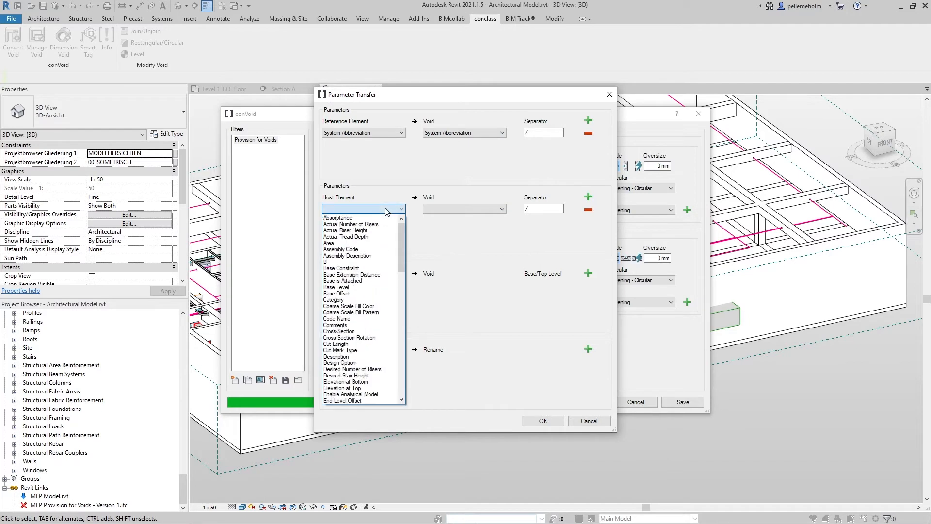
{"action": "key", "text": "f"}
{"action": "key", "text": "Down"}
{"action": "key", "text": "Down"}
{"action": "key", "text": "Down"}
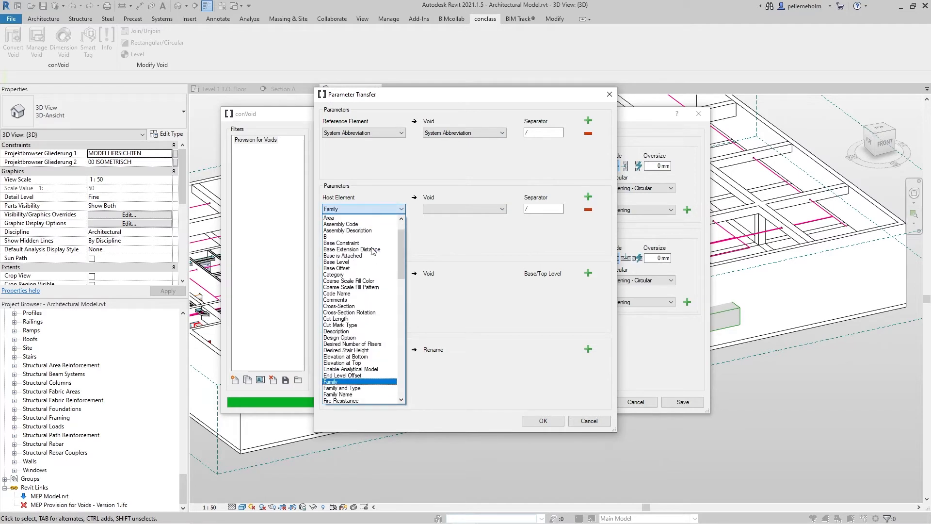
{"action": "key", "text": "Return"}
{"action": "left_click", "coordinate": [464, 209]}
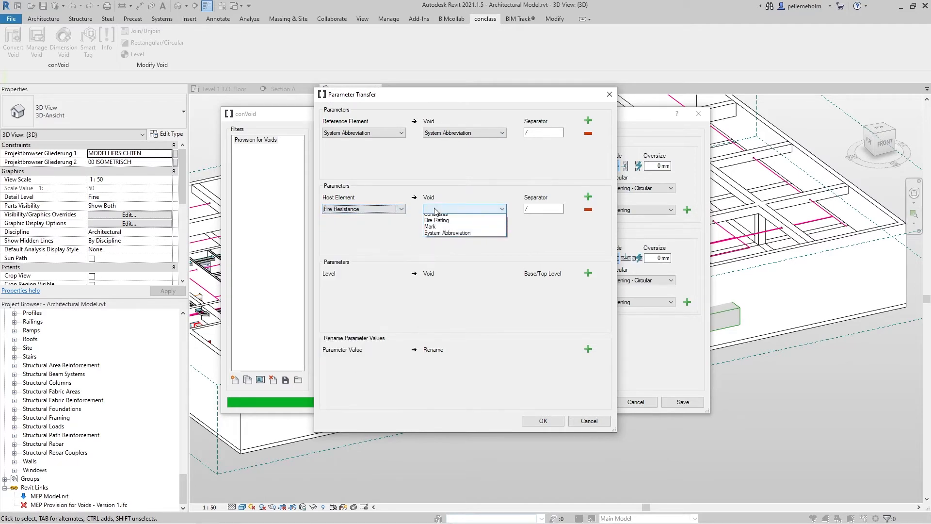
{"action": "left_click", "coordinate": [433, 228]}
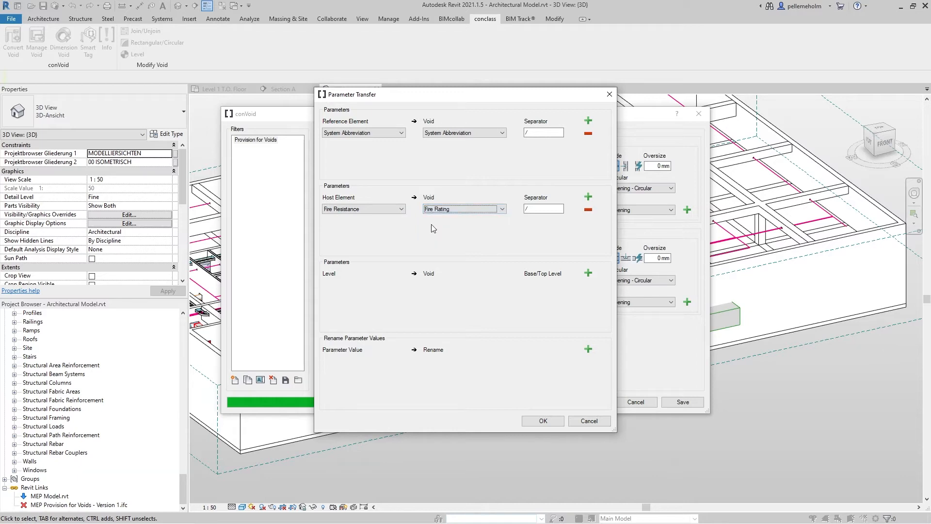
Step: Add a level parameter transfer with Name as its source parameter
{"action": "left_click", "coordinate": [588, 273]}
{"action": "left_click", "coordinate": [380, 286]}
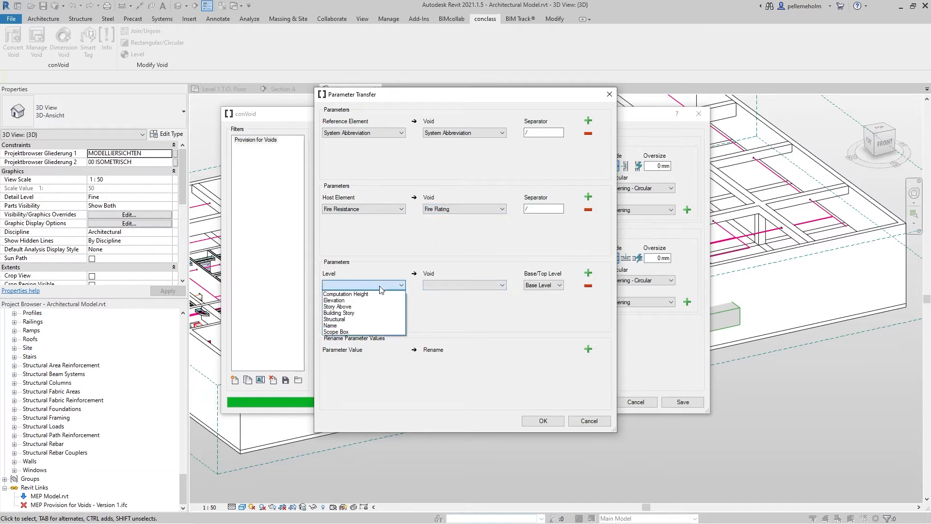
{"action": "left_click", "coordinate": [348, 326]}
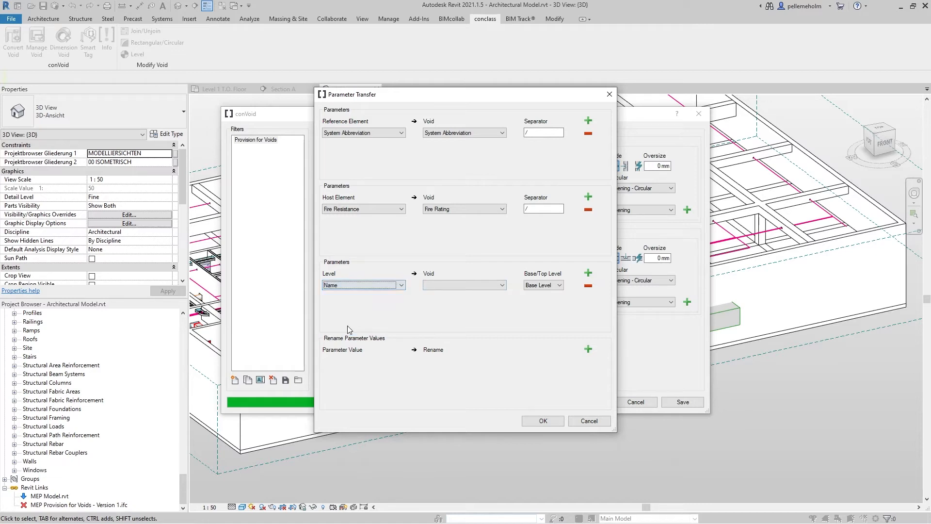
Step: Transfer the level Name to the void Comments parameter and add a rename rule from Level 1 T.O. Floor to Level 1
{"action": "left_click", "coordinate": [450, 286]}
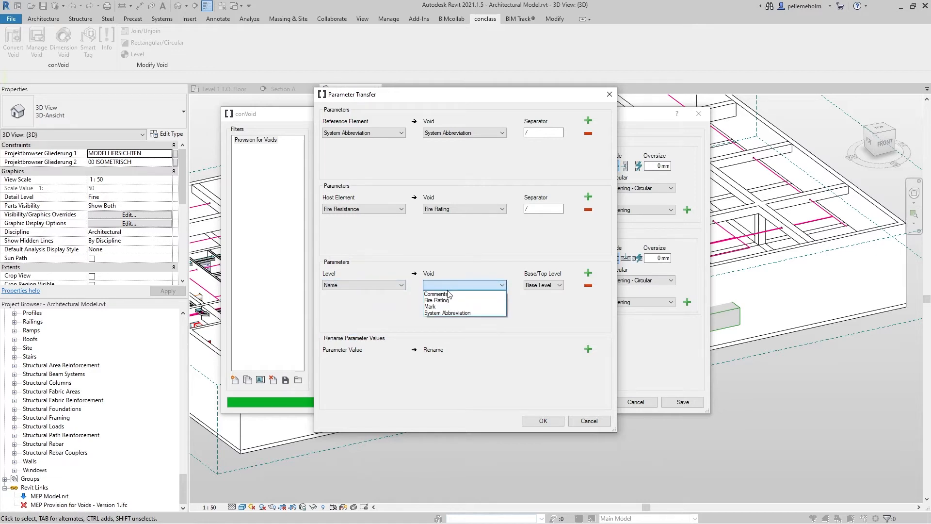
{"action": "left_click", "coordinate": [448, 294]}
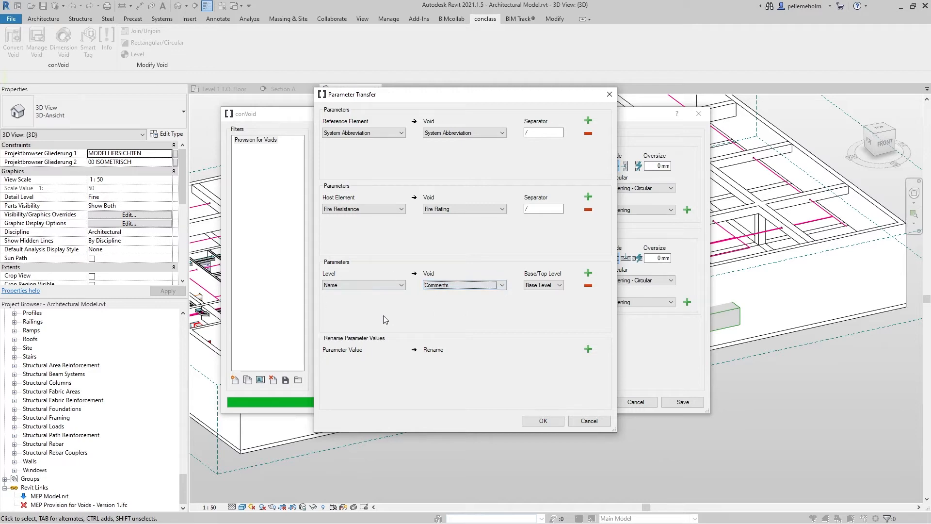
{"action": "left_click", "coordinate": [587, 349]}
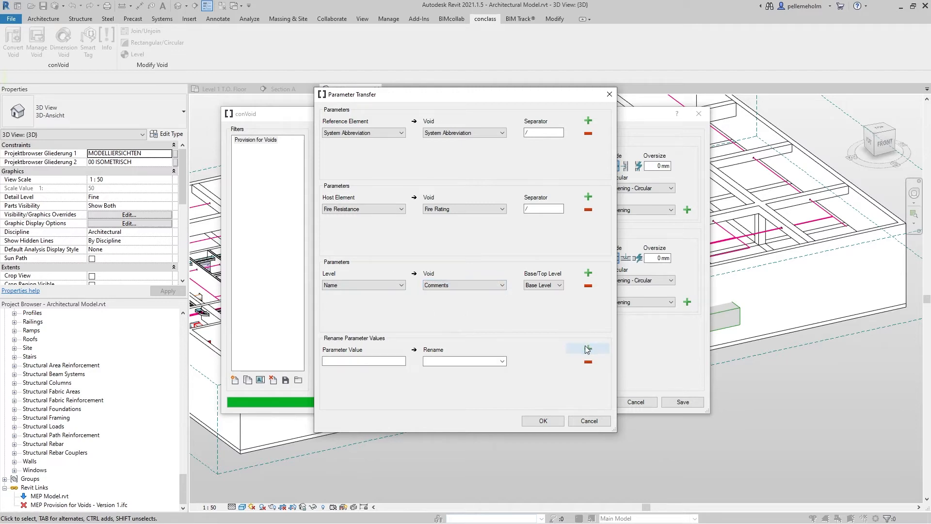
{"action": "left_click", "coordinate": [371, 360]}
{"action": "left_click", "coordinate": [454, 365]}
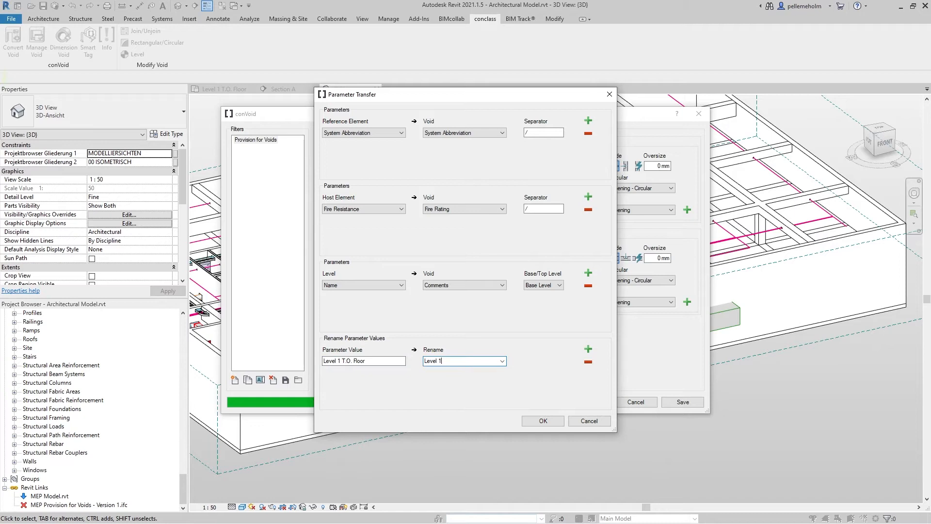
{"action": "left_click", "coordinate": [589, 349]}
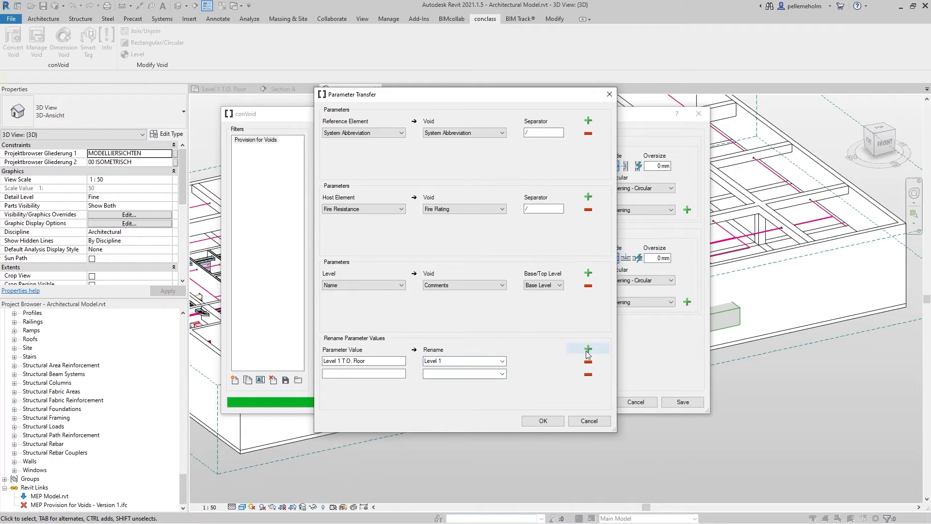
{"action": "left_click", "coordinate": [588, 374]}
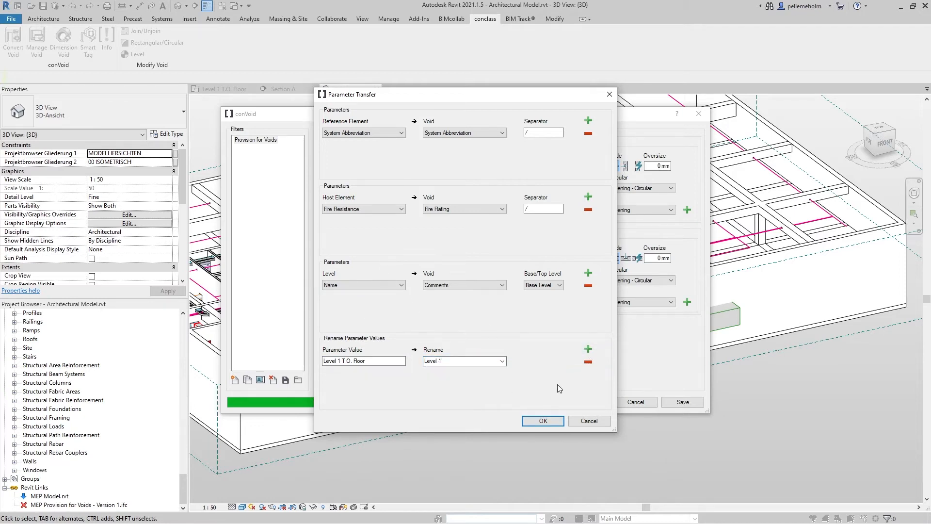
Step: Accept the parameter transfer settings and run the Provision for Voids filter to update the voids
{"action": "left_click", "coordinate": [543, 421]}
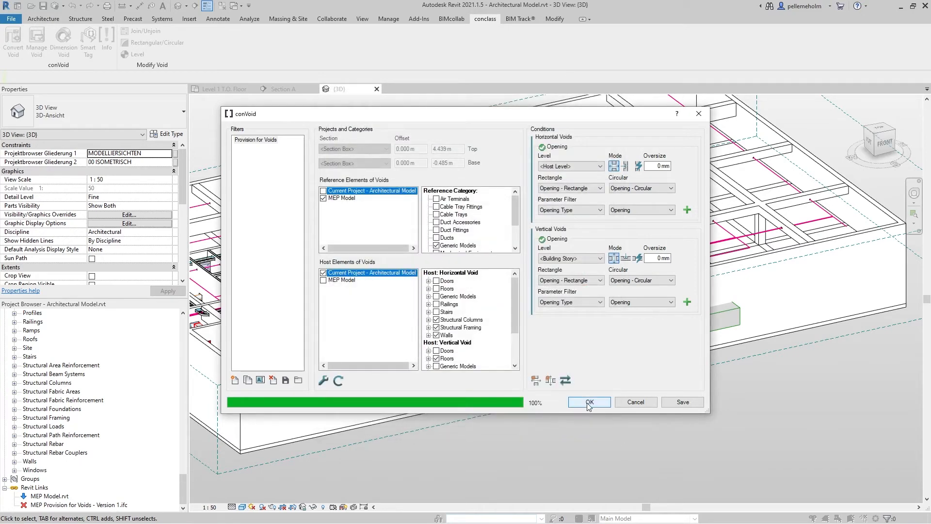
{"action": "left_click", "coordinate": [588, 402]}
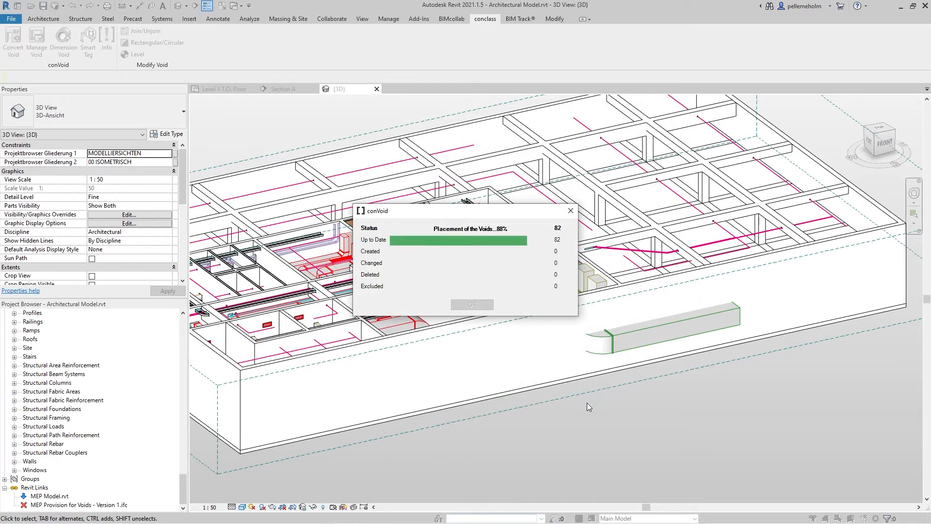
{"action": "left_click", "coordinate": [471, 305]}
Step: Examine a rectangular wall opening's System Abbreviation, Fire Rating and Comments in the 3D view, and the opening tags in the Level 1 T.O. Floor plan
{"action": "scroll", "coordinate": [387, 303], "scroll_direction": "up", "scroll_amount": 5}
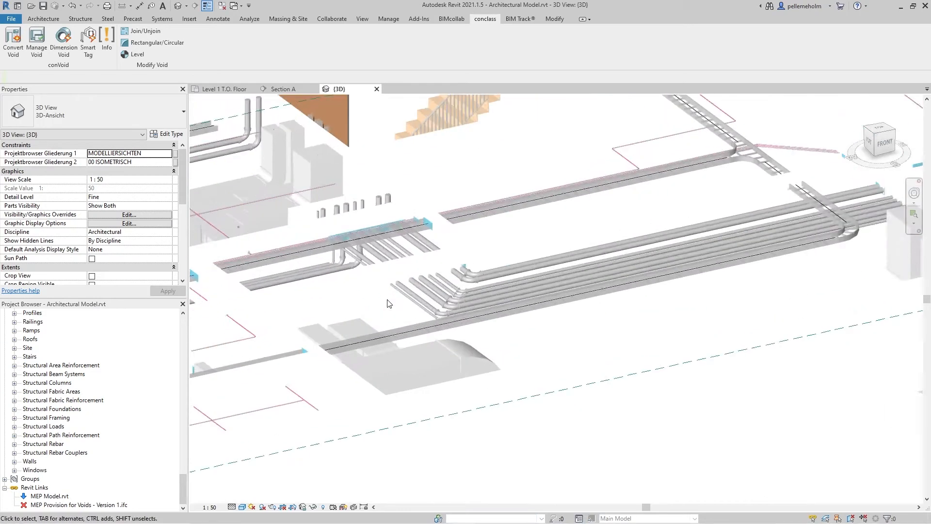
{"action": "left_click", "coordinate": [393, 282]}
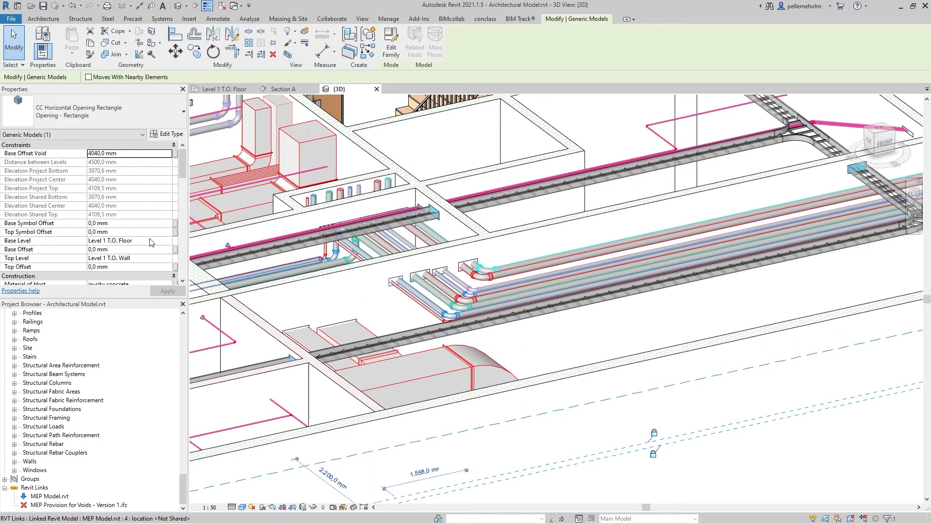
{"action": "scroll", "coordinate": [113, 228], "scroll_direction": "down", "scroll_amount": 3}
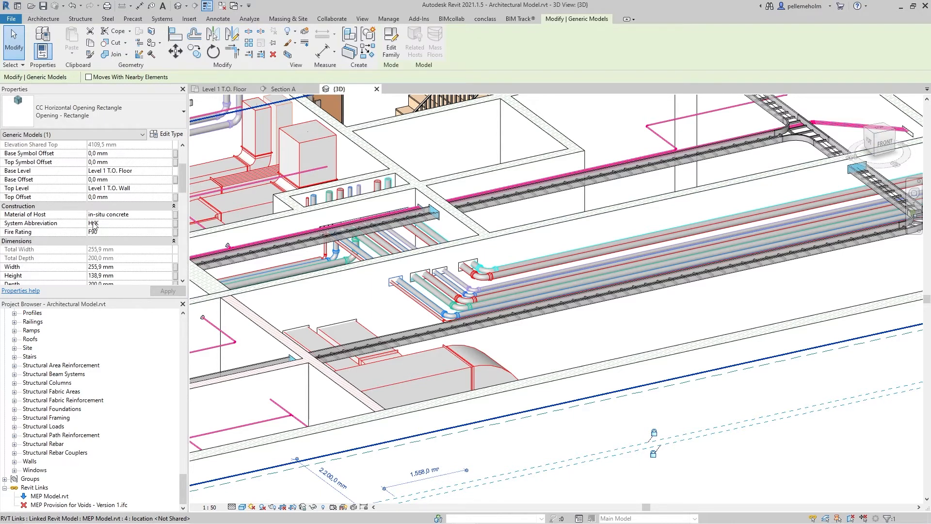
{"action": "scroll", "coordinate": [93, 224], "scroll_direction": "down", "scroll_amount": 8}
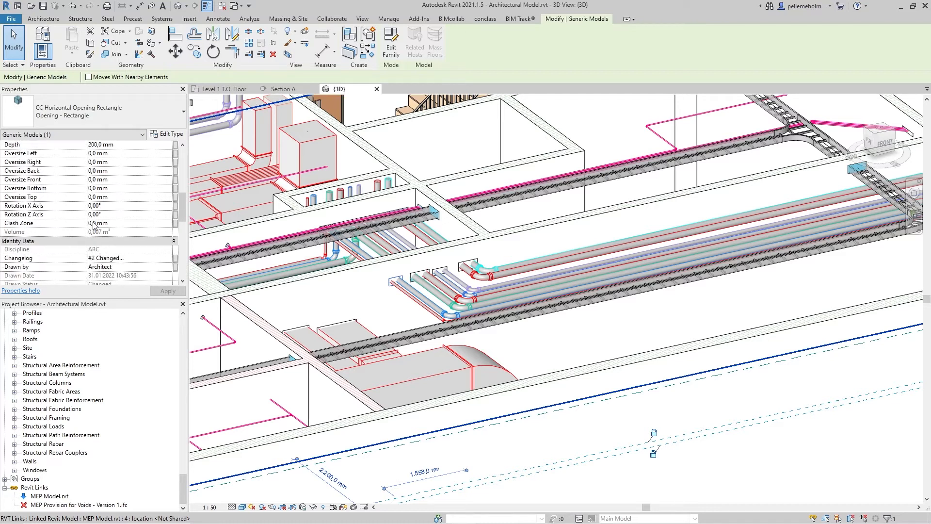
{"action": "scroll", "coordinate": [94, 226], "scroll_direction": "down", "scroll_amount": 1}
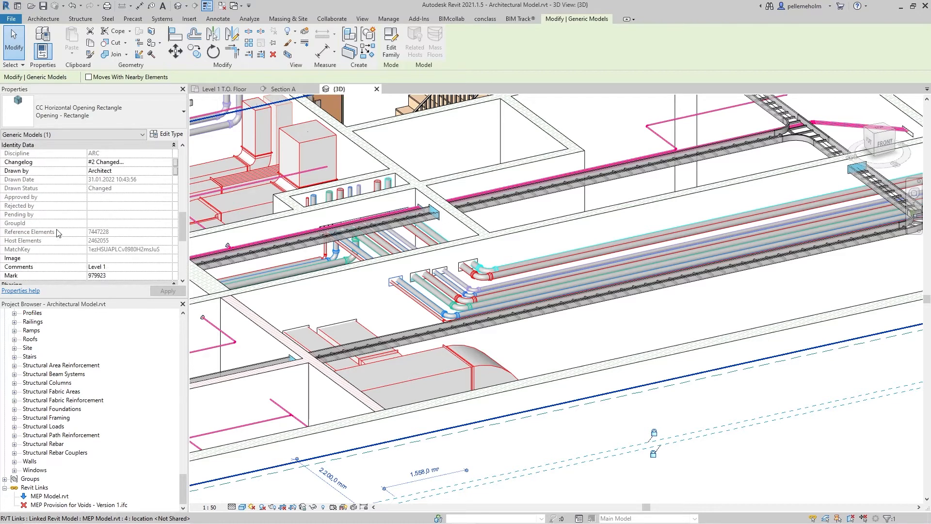
{"action": "key", "text": "ctrl+Tab"}
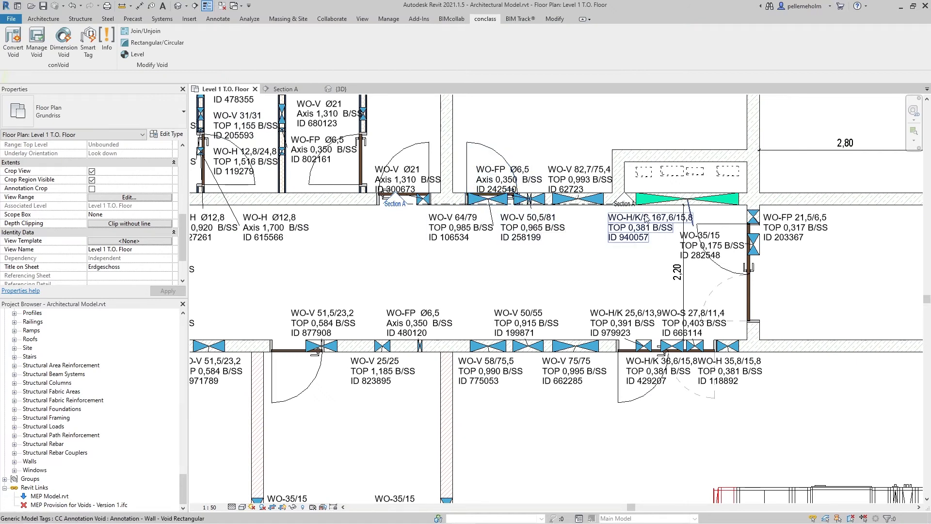
{"action": "middle_click_drag", "start_coordinate": [529, 300], "coordinate": [661, 267]}
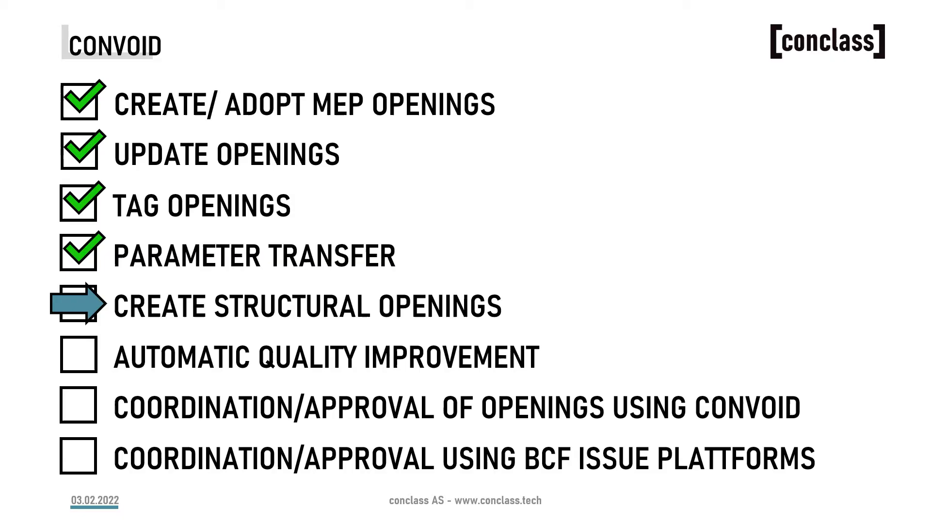
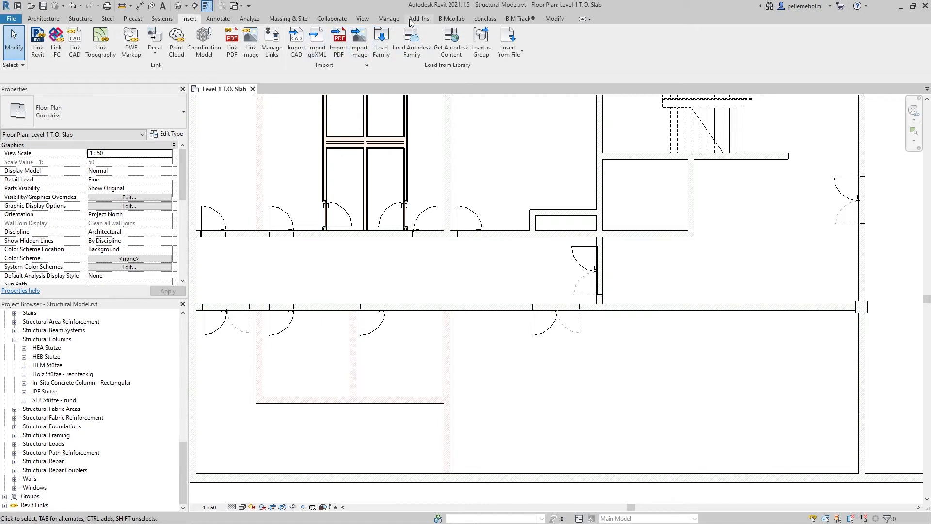
Step: In the structural model, create a conVoid filter named Structural Openings with its section top at Level 2 T.O. Slab
{"action": "left_click", "coordinate": [485, 19]}
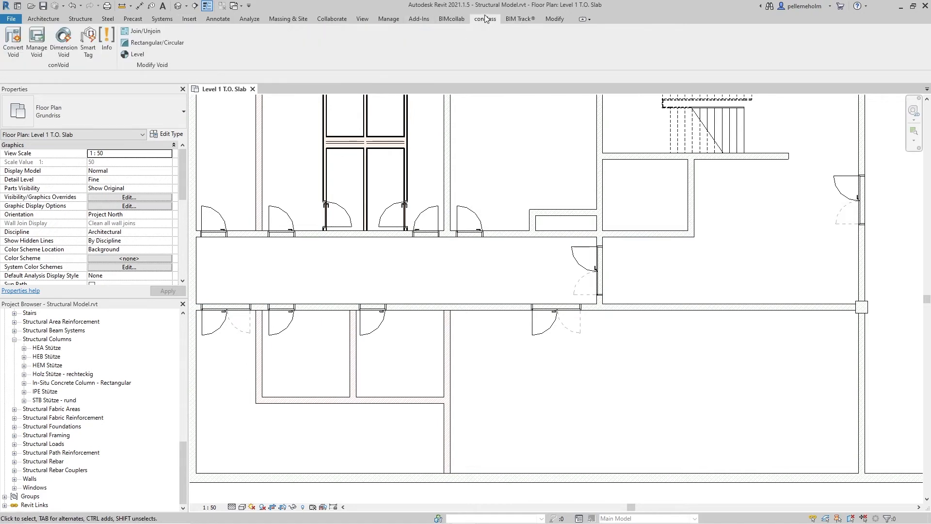
{"action": "left_click", "coordinate": [14, 51]}
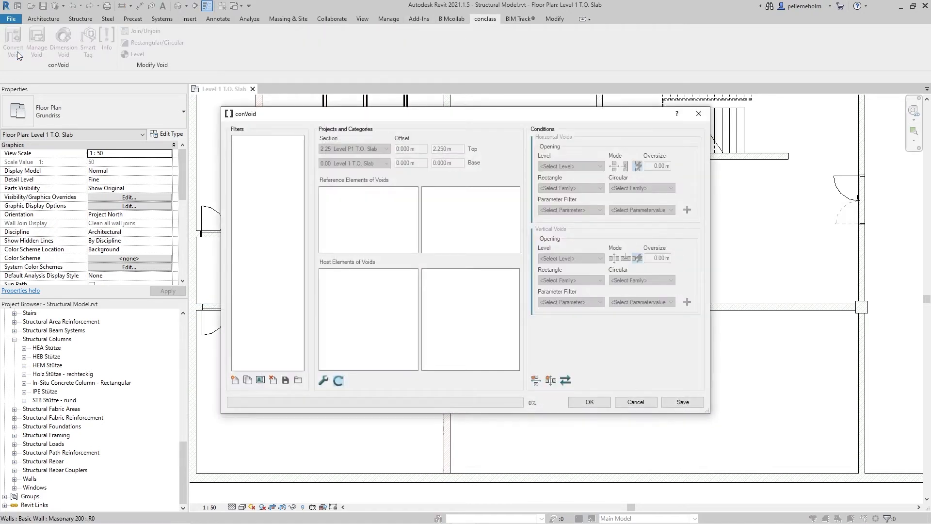
{"action": "left_click", "coordinate": [236, 381]}
{"action": "type", "text": "Structural Ope"}
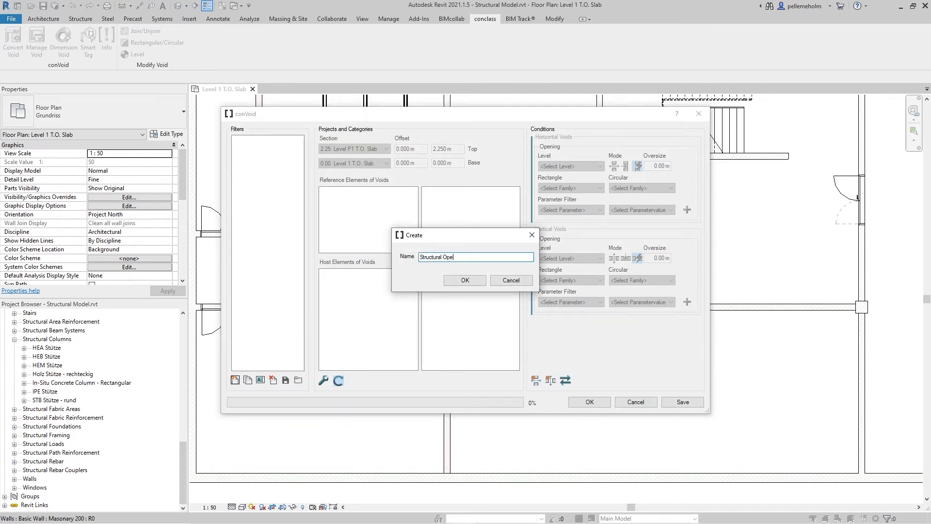
{"action": "key", "text": "Return"}
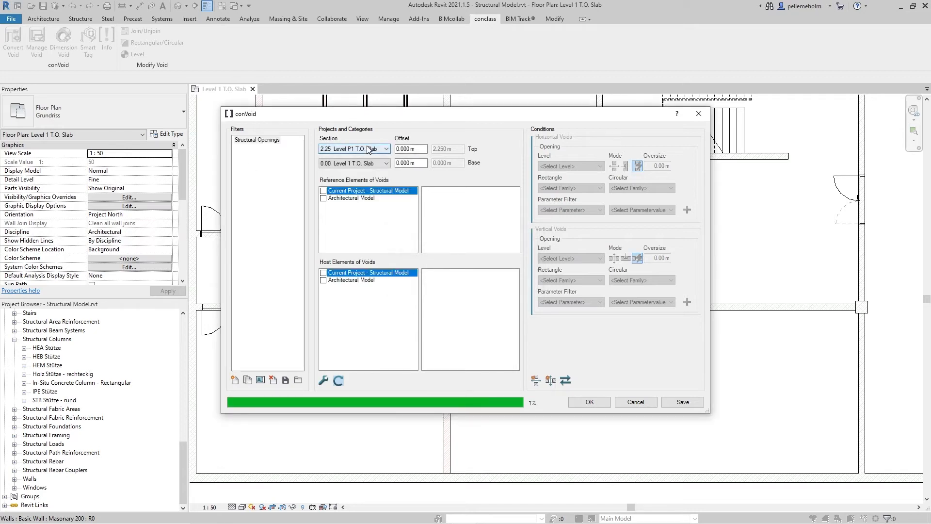
{"action": "left_click", "coordinate": [369, 150]}
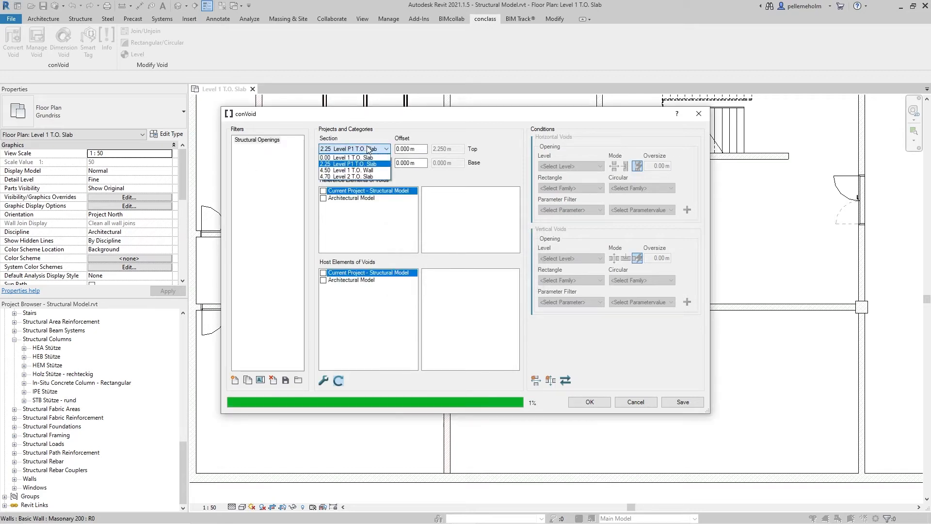
{"action": "left_click", "coordinate": [358, 177]}
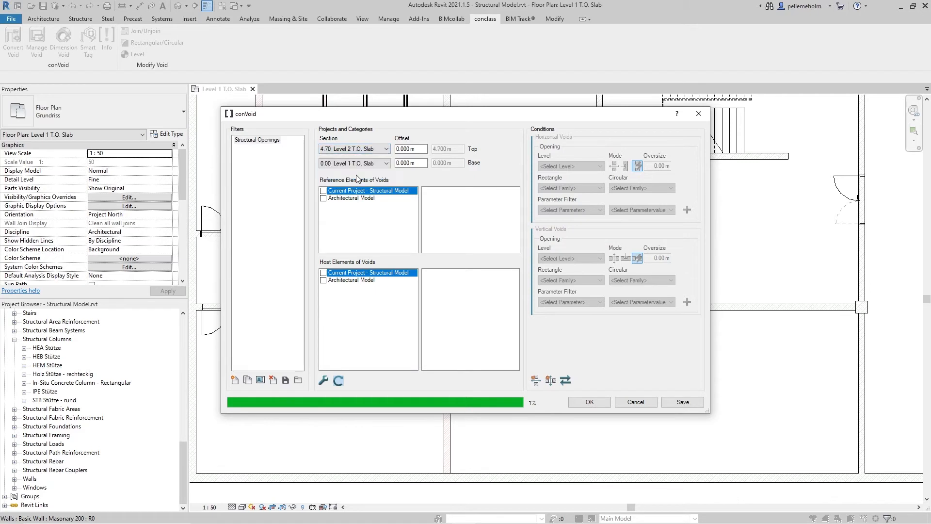
Step: Use the Architectural Model's Doors as reference elements and the current project's Walls as horizontal void hosts
{"action": "left_click", "coordinate": [323, 198]}
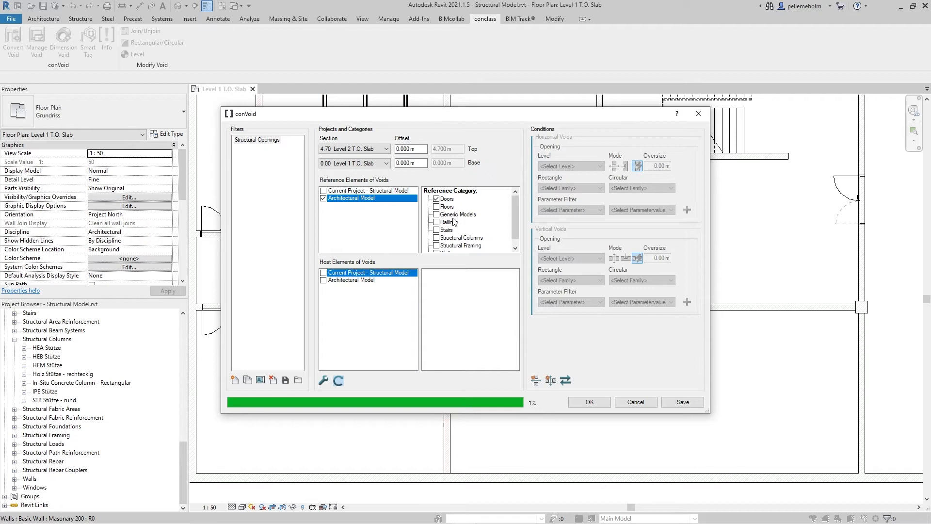
{"action": "scroll", "coordinate": [472, 224], "scroll_direction": "down", "scroll_amount": 1}
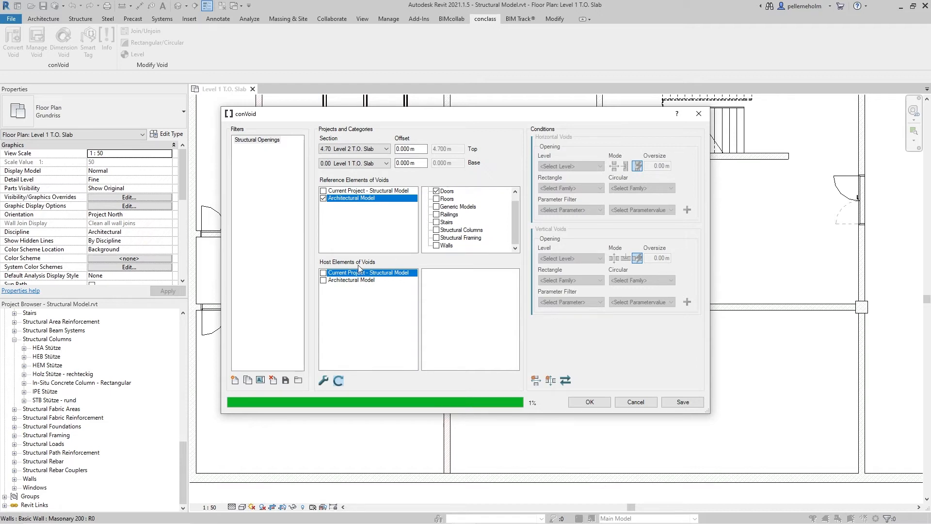
{"action": "left_click", "coordinate": [324, 273]}
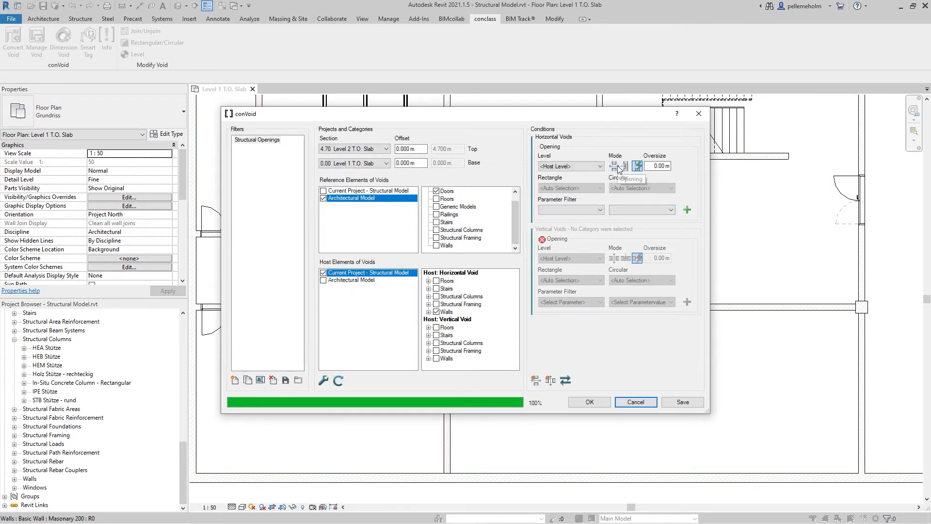
Step: Configure the horizontal voids in Opening mode with the Structural Opening - Door rectangle family and a Category filter of Doors
{"action": "left_click", "coordinate": [618, 165]}
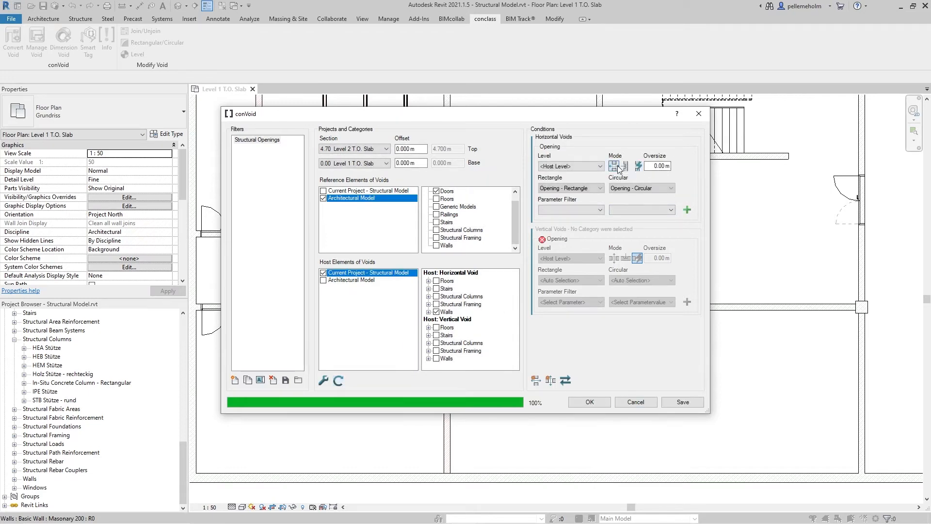
{"action": "left_click", "coordinate": [560, 190]}
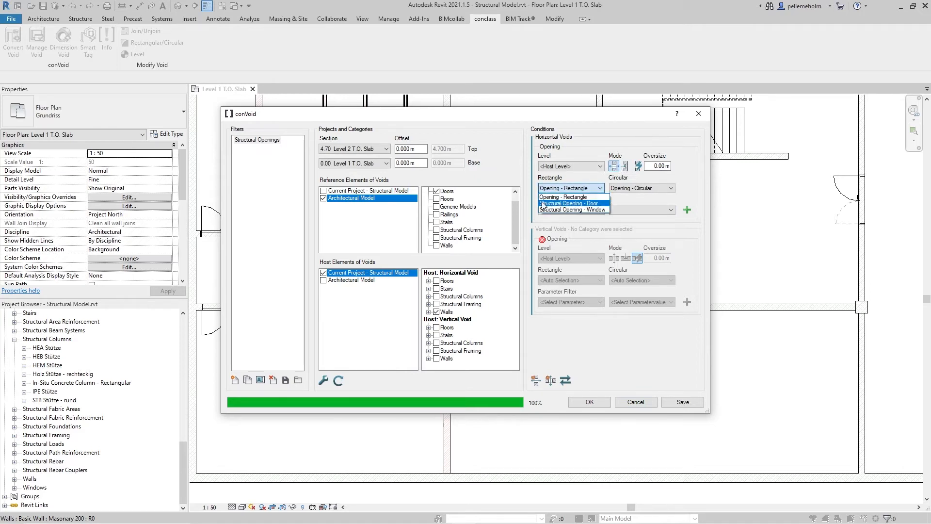
{"action": "left_click", "coordinate": [544, 204]}
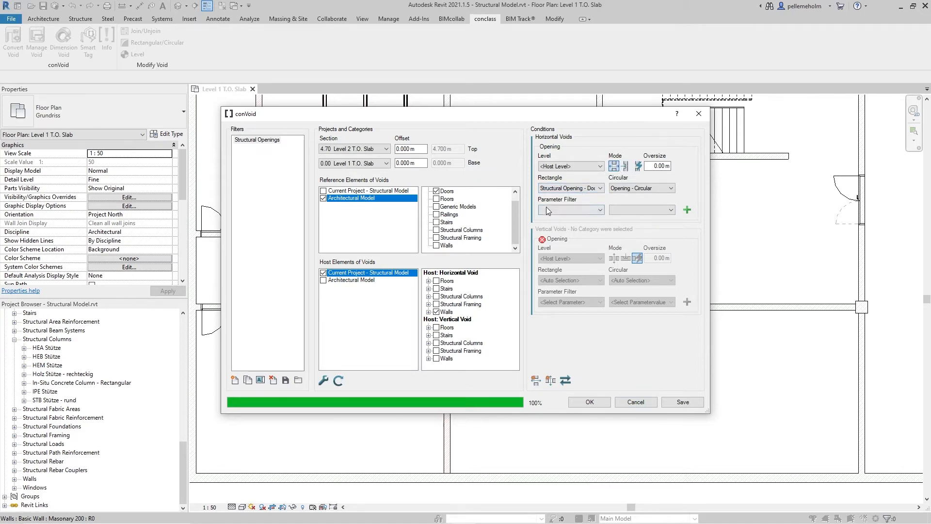
{"action": "left_click", "coordinate": [555, 212]}
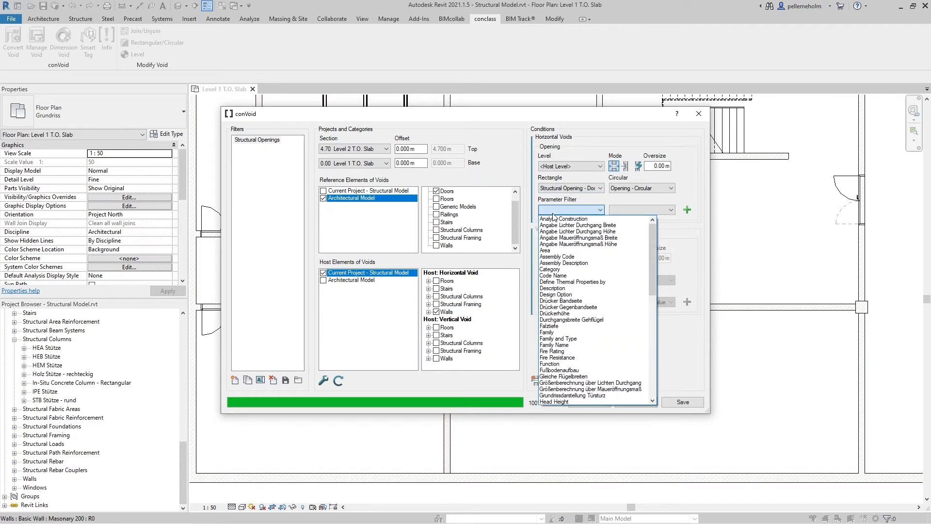
{"action": "left_click", "coordinate": [562, 268]}
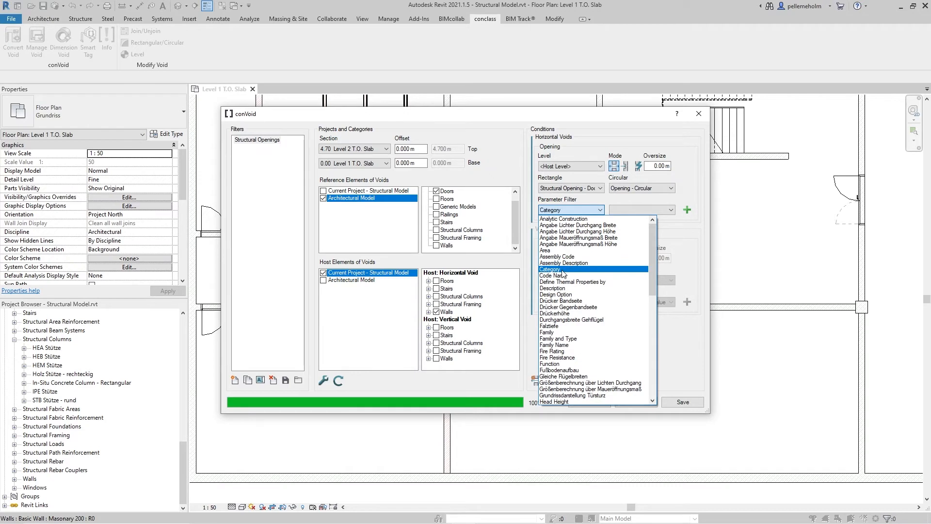
{"action": "left_click", "coordinate": [562, 271]}
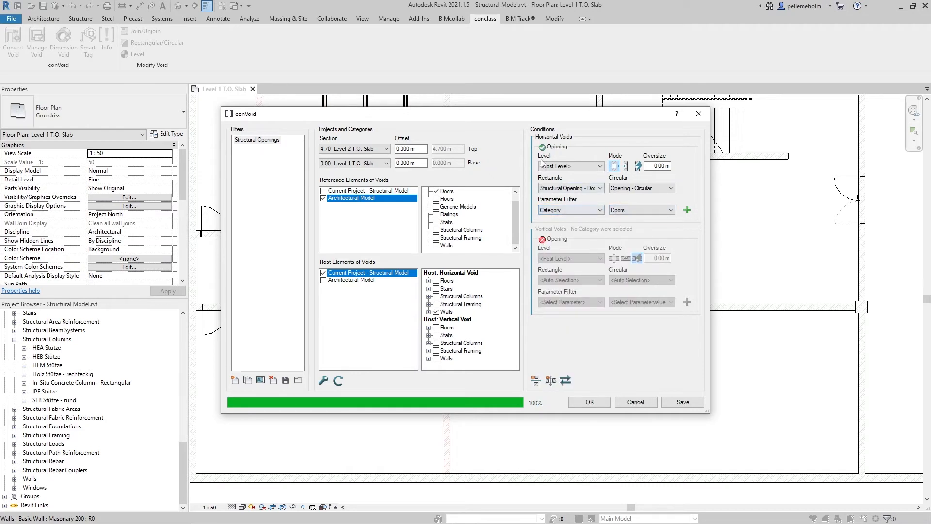
Step: Run the Structural Openings filter to place the door openings, and check the properties of one double-door opening in the corridor wall
{"action": "left_click", "coordinate": [585, 401]}
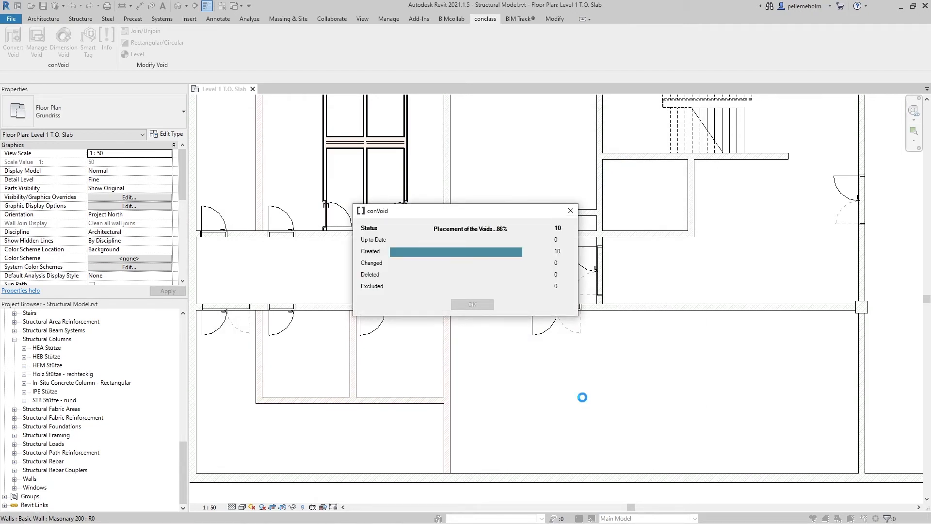
{"action": "left_click", "coordinate": [485, 306]}
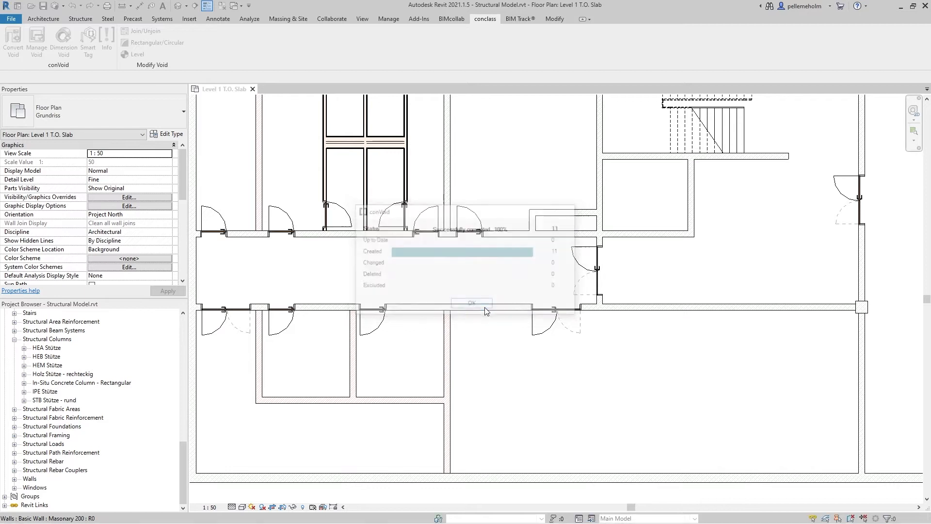
{"action": "left_click", "coordinate": [542, 311]}
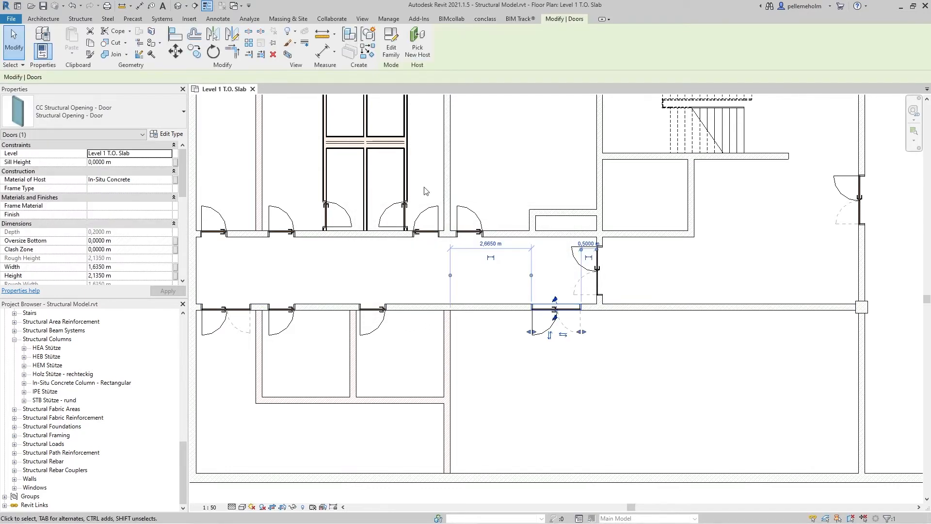
{"action": "left_click", "coordinate": [500, 161]}
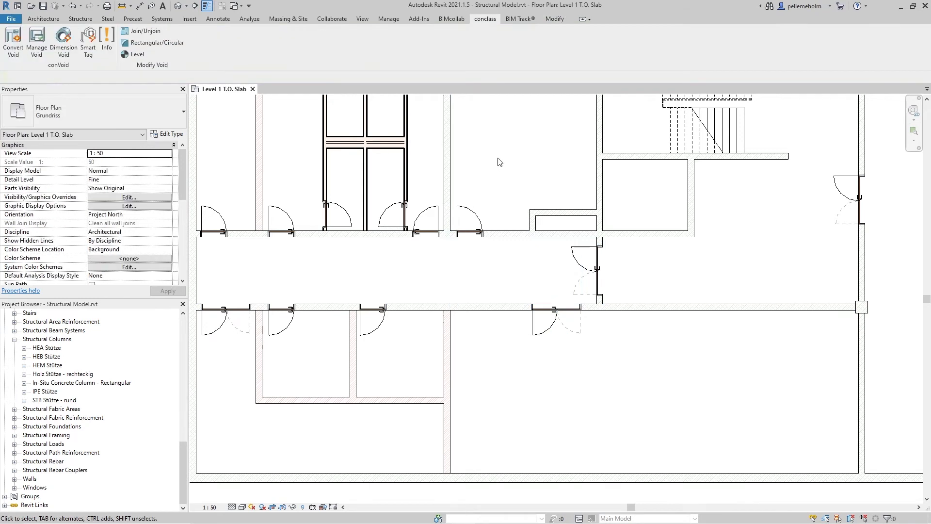
Step: In the 3D view, unload the Architectural Model link and check the properties of one structural door opening
{"action": "left_click", "coordinate": [178, 6]}
{"action": "middle_click_drag", "start_coordinate": [601, 194], "coordinate": [548, 301], "text": "shift"}
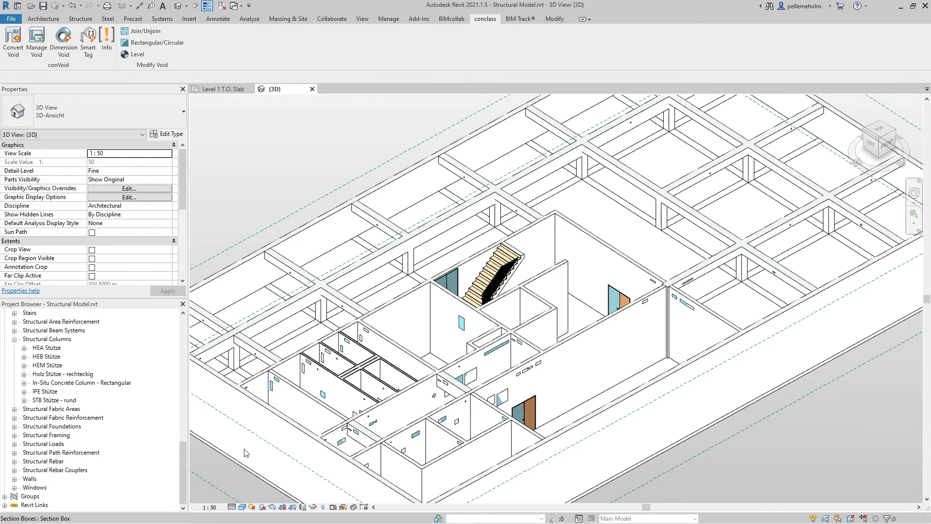
{"action": "left_click", "coordinate": [5, 505]}
{"action": "left_click", "coordinate": [49, 505]}
{"action": "right_click", "coordinate": [33, 504]}
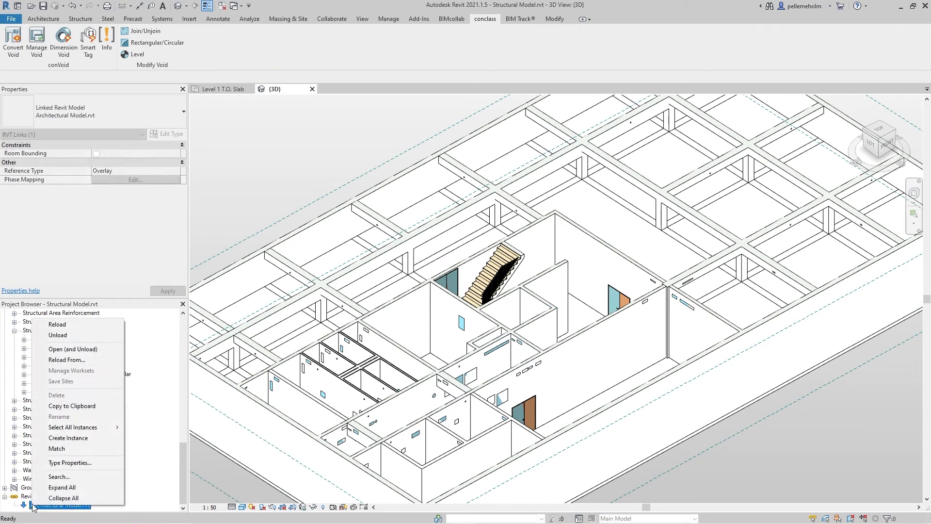
{"action": "left_click", "coordinate": [82, 339]}
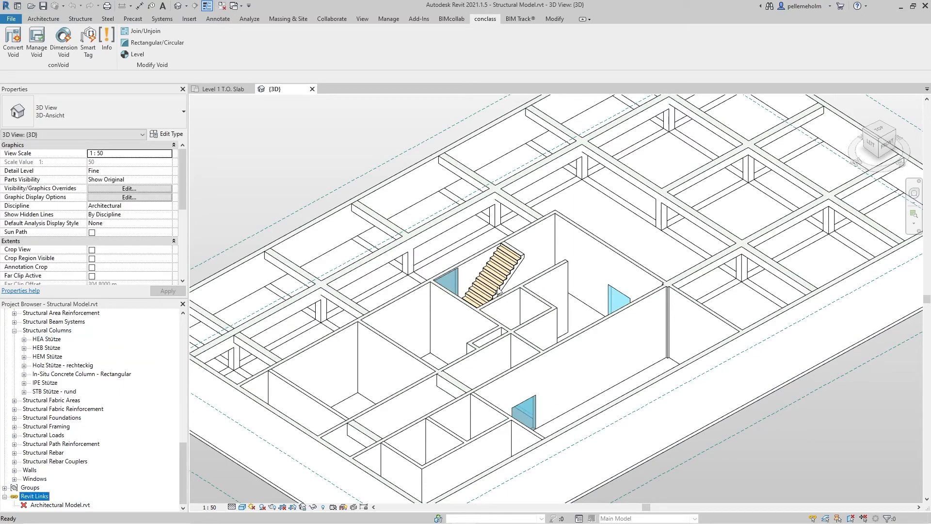
{"action": "left_click", "coordinate": [621, 299]}
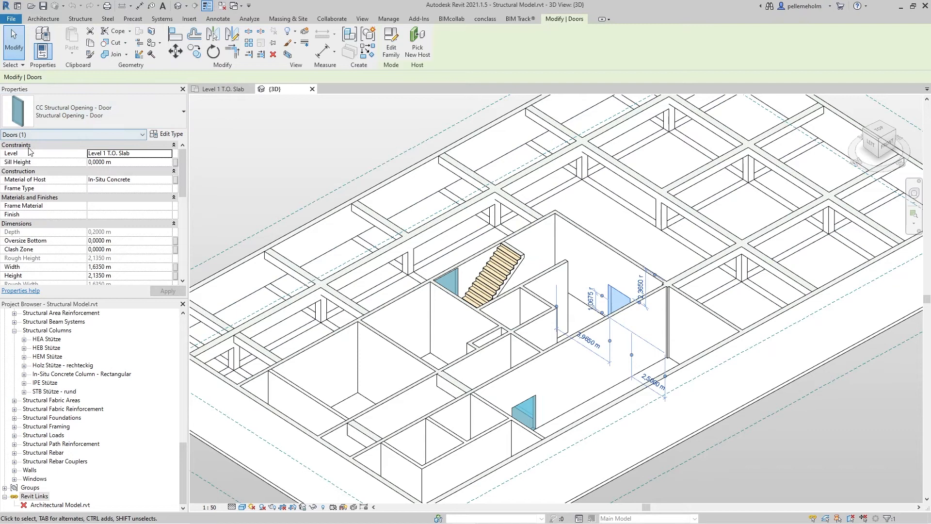
{"action": "left_click", "coordinate": [388, 112]}
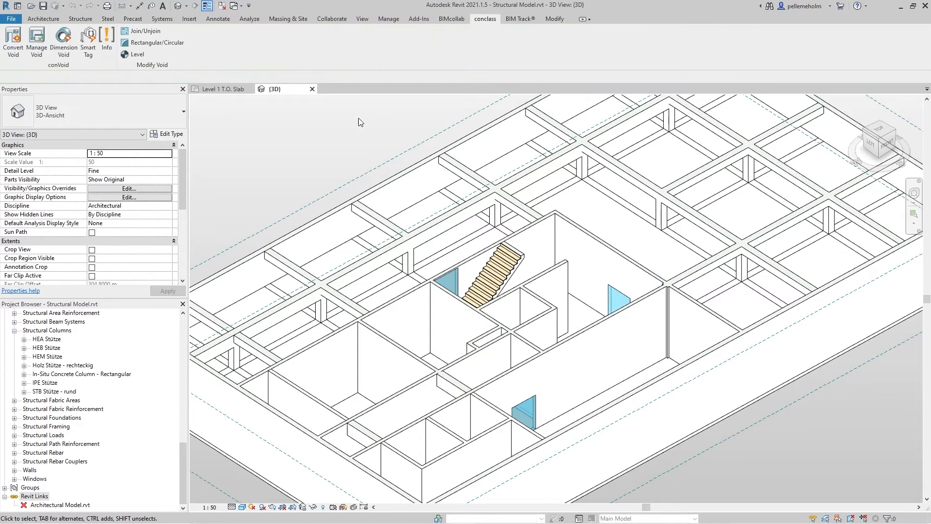
Step: Link MEP Model.rvt into the structural model
{"action": "left_click", "coordinate": [188, 20]}
{"action": "left_click", "coordinate": [37, 43]}
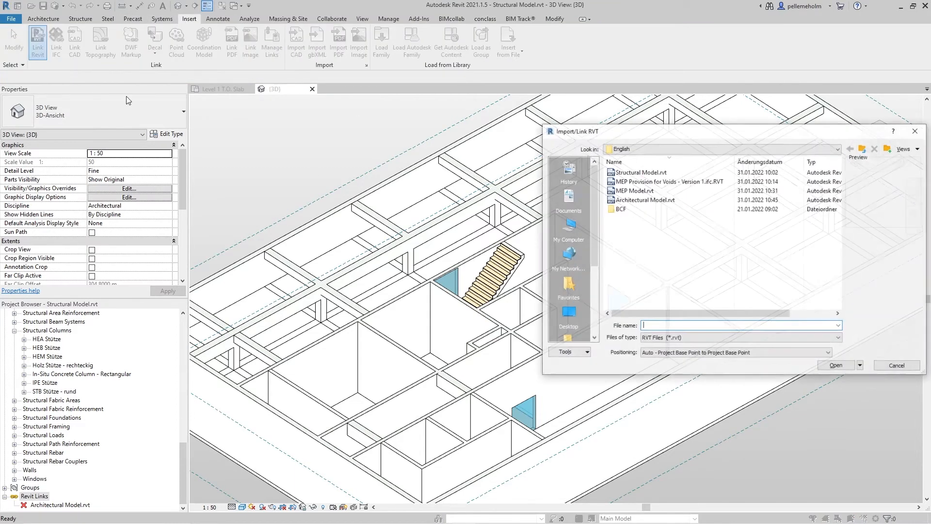
{"action": "double_click", "coordinate": [663, 192]}
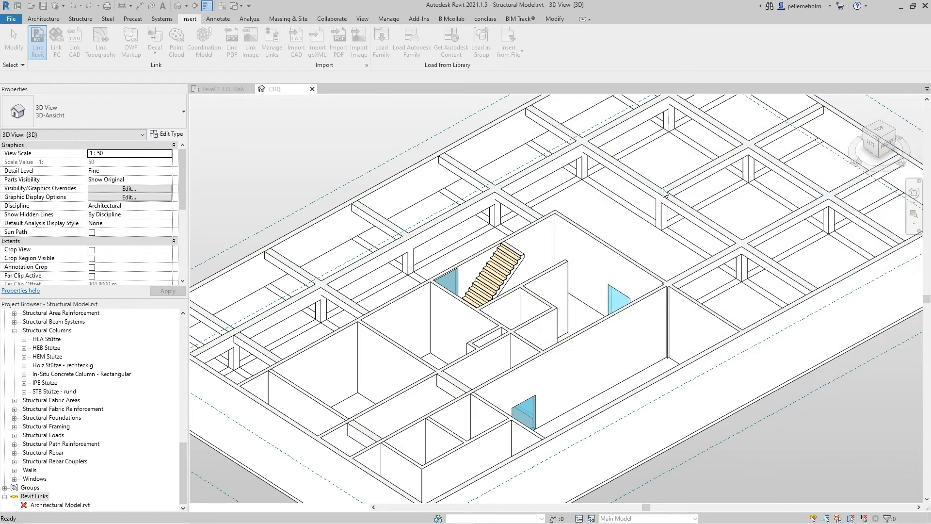
{"action": "left_click", "coordinate": [507, 304]}
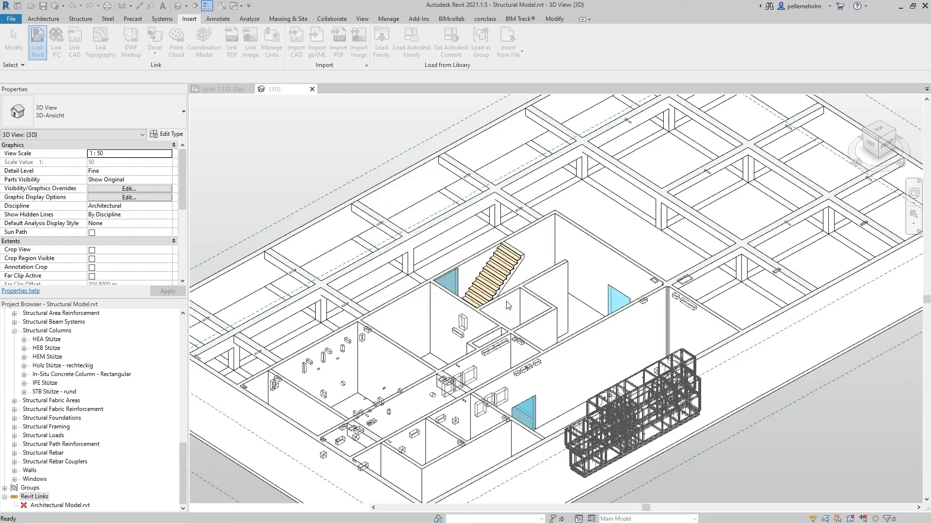
Step: Raise the top of the 3D view's section box above the Level 1 ceiling slab
{"action": "left_click", "coordinate": [355, 183]}
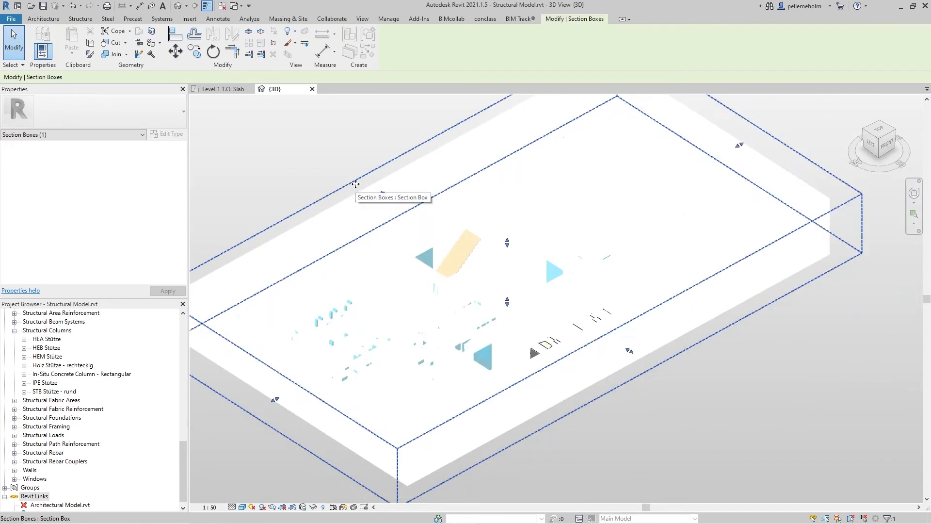
{"action": "left_click_drag", "start_coordinate": [508, 241], "coordinate": [508, 202]}
{"action": "left_click", "coordinate": [277, 132]}
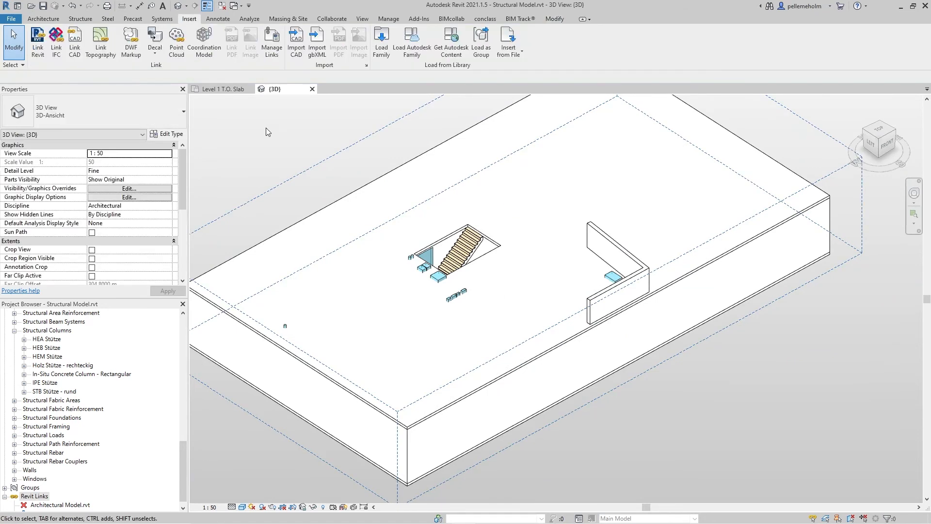
Step: Create a new conVoid filter named Provision for Voids
{"action": "left_click", "coordinate": [495, 20]}
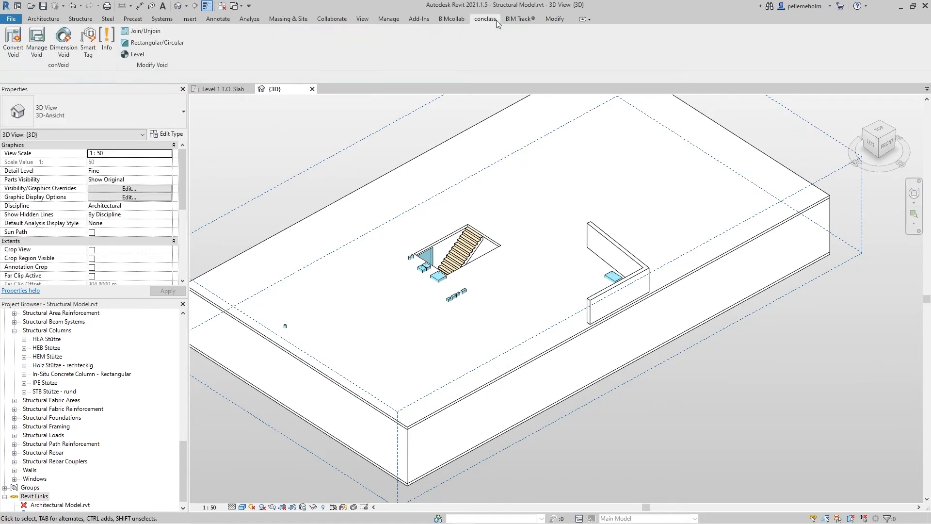
{"action": "left_click", "coordinate": [14, 41]}
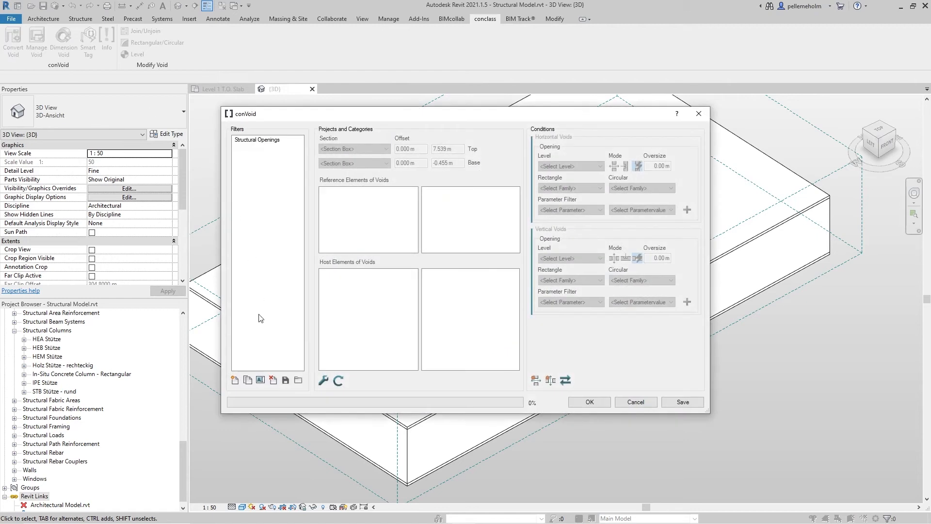
{"action": "left_click", "coordinate": [232, 375]}
{"action": "type", "text": "Provision for Voids"}
{"action": "key", "text": "Return"}
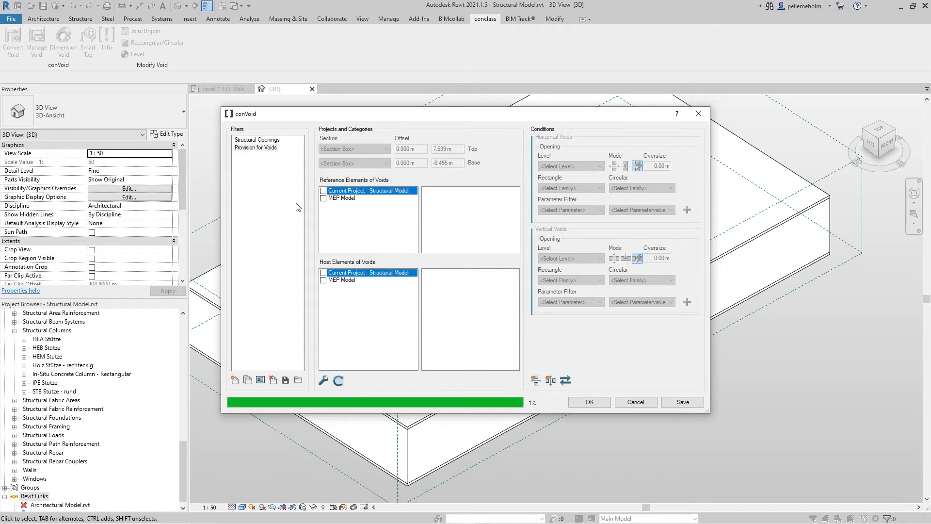
Step: Use the MEP Model's Generic Models as reference elements and the current project's Walls, Structural Framing and Structural Columns as horizontal void hosts
{"action": "left_click", "coordinate": [325, 199]}
{"action": "left_click", "coordinate": [438, 245]}
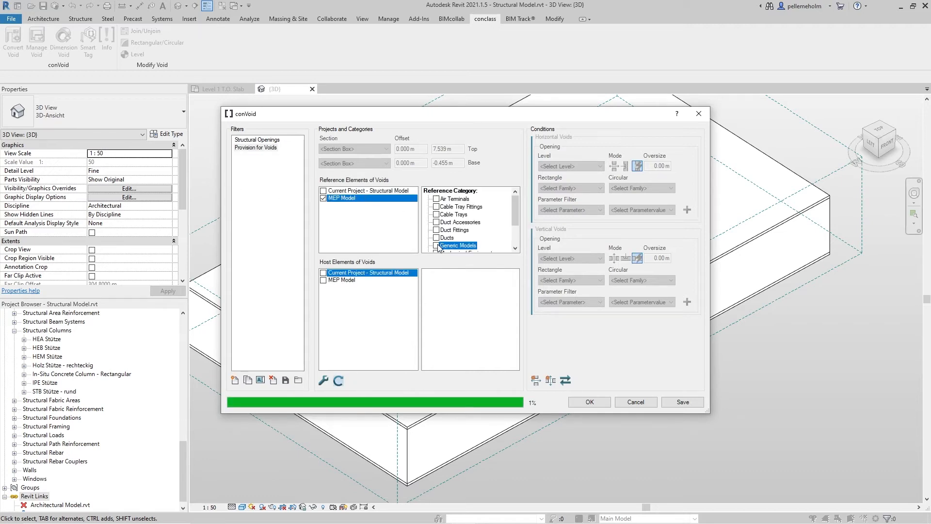
{"action": "left_click", "coordinate": [324, 272]}
{"action": "left_click", "coordinate": [437, 319]}
{"action": "left_click", "coordinate": [437, 312]}
{"action": "left_click", "coordinate": [436, 304]}
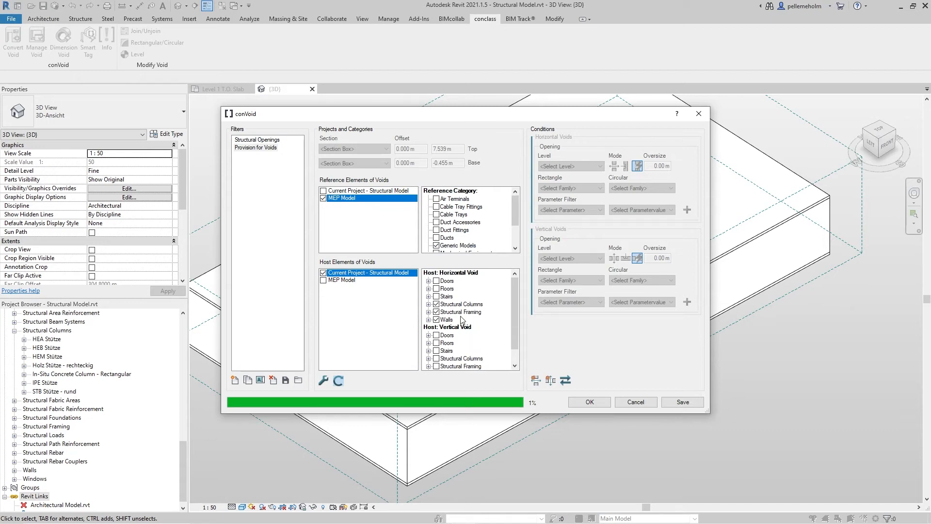
Step: Add the current project's Floors and Stairs as hosts for the vertical voids
{"action": "scroll", "coordinate": [463, 320], "scroll_direction": "down", "scroll_amount": 1}
{"action": "left_click", "coordinate": [436, 328]}
{"action": "left_click", "coordinate": [437, 335]}
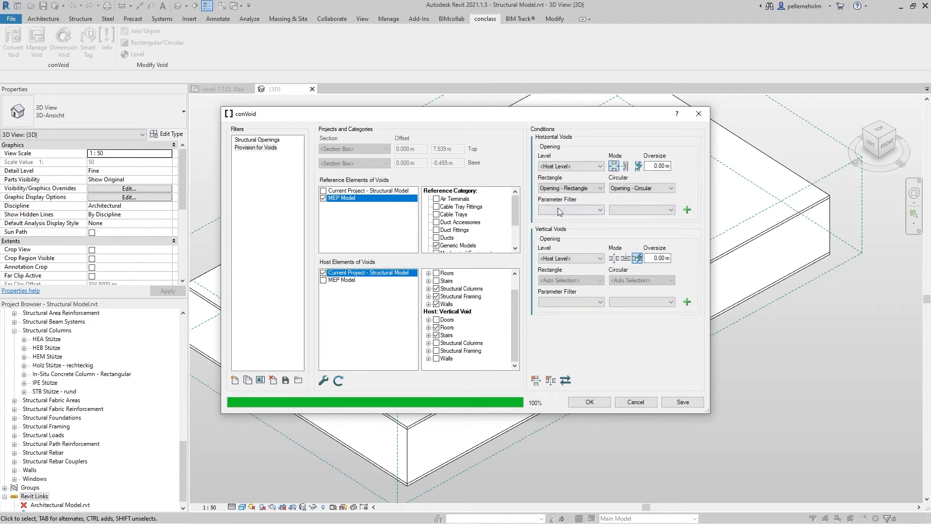
Step: Filter the horizontal voids by Phase Created equal to Phase 01
{"action": "left_click", "coordinate": [571, 210]}
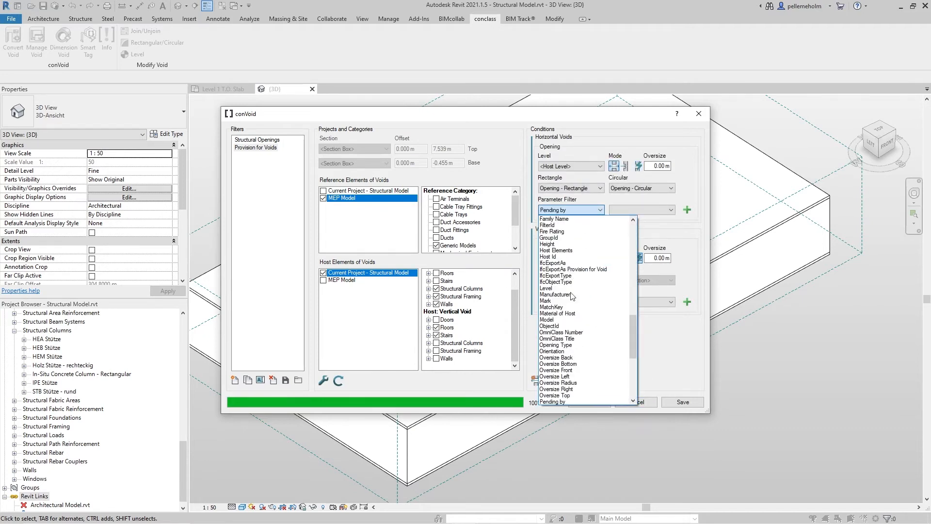
{"action": "scroll", "coordinate": [572, 383], "scroll_direction": "down", "scroll_amount": 1}
{"action": "left_click", "coordinate": [570, 391]}
{"action": "left_click", "coordinate": [630, 210]}
{"action": "left_click", "coordinate": [626, 221]}
{"action": "mouse_move", "coordinate": [546, 152]}
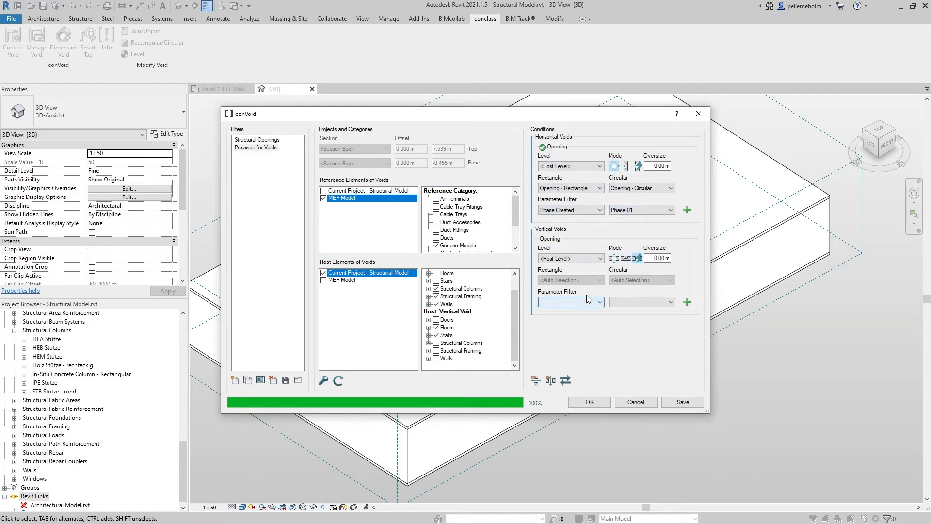
Step: Configure the vertical voids in Opening mode with the Building Story level and a Phase Created filter of Phase 01
{"action": "left_click", "coordinate": [582, 258]}
{"action": "left_click", "coordinate": [571, 274]}
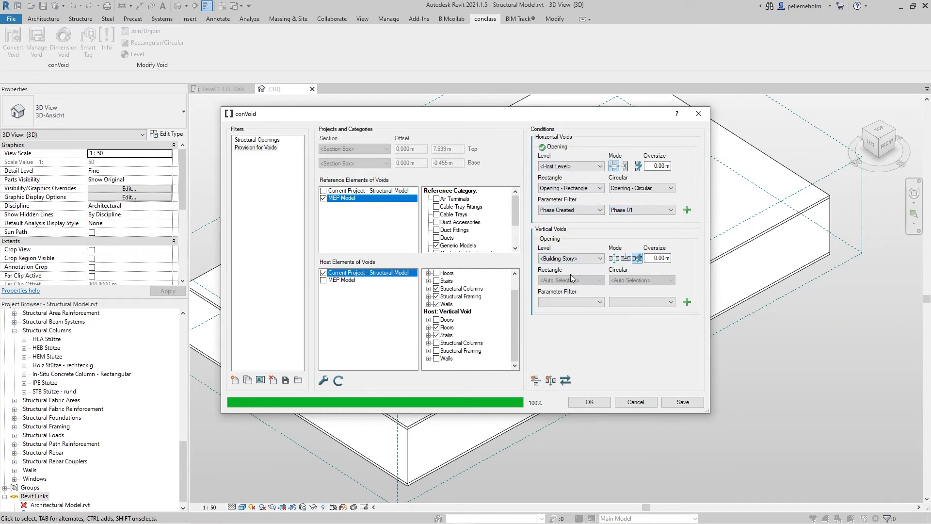
{"action": "left_click", "coordinate": [575, 301]}
{"action": "key", "text": "p"}
{"action": "scroll", "coordinate": [583, 427], "scroll_direction": "down", "scroll_amount": 3}
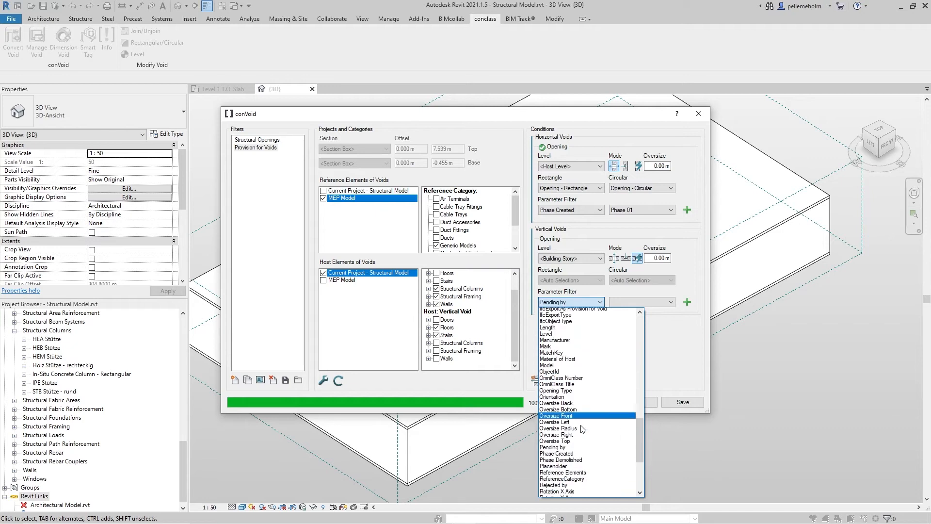
{"action": "left_click", "coordinate": [580, 444]}
{"action": "left_click", "coordinate": [642, 302]}
{"action": "left_click", "coordinate": [631, 311]}
{"action": "left_click", "coordinate": [614, 259]}
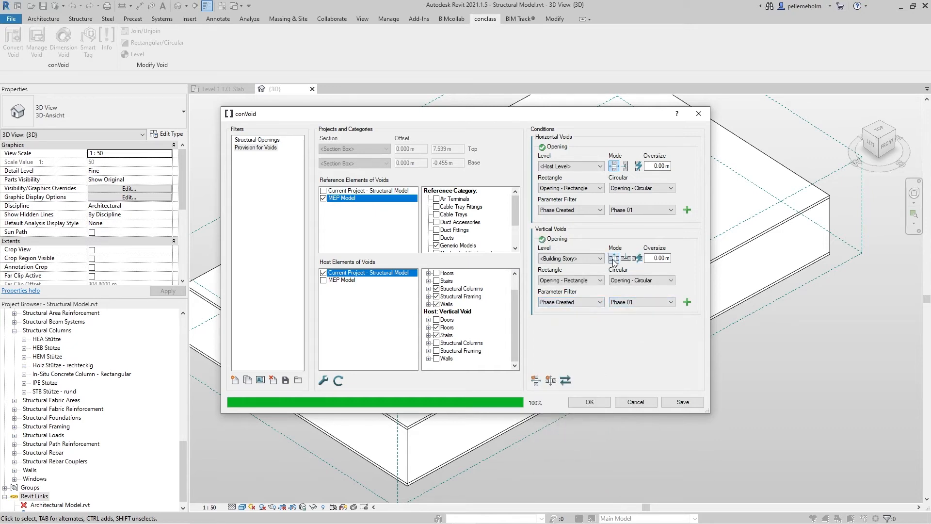
Step: Enable adopting Provision for Voids from MEP, ignore voids under 1 mm, make circular voids rectangular above 9999 mm, and join voids at 1 mm
{"action": "left_click", "coordinate": [324, 381]}
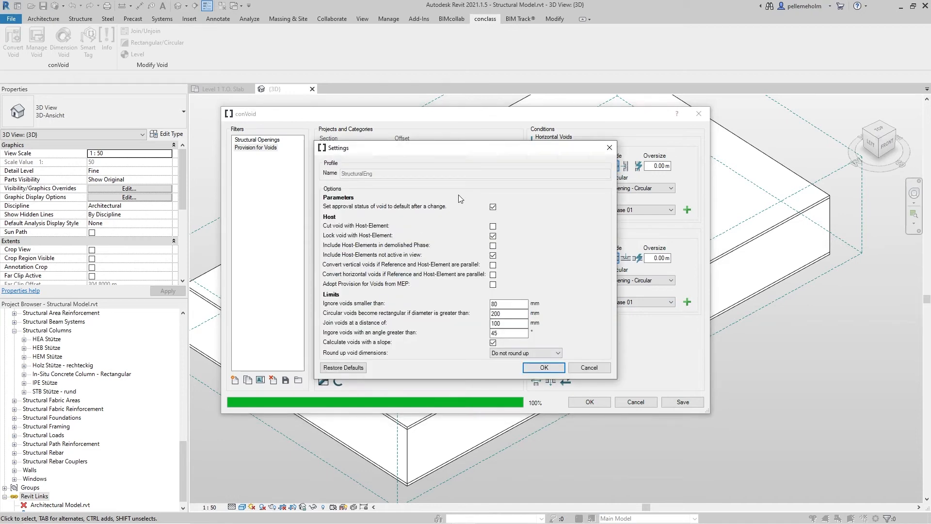
{"action": "left_click", "coordinate": [493, 284]}
{"action": "key", "text": "Tab"}
{"action": "type", "text": "1"}
{"action": "key", "text": "Tab"}
{"action": "type", "text": "9999"}
{"action": "key", "text": "Tab"}
{"action": "type", "text": "1"}
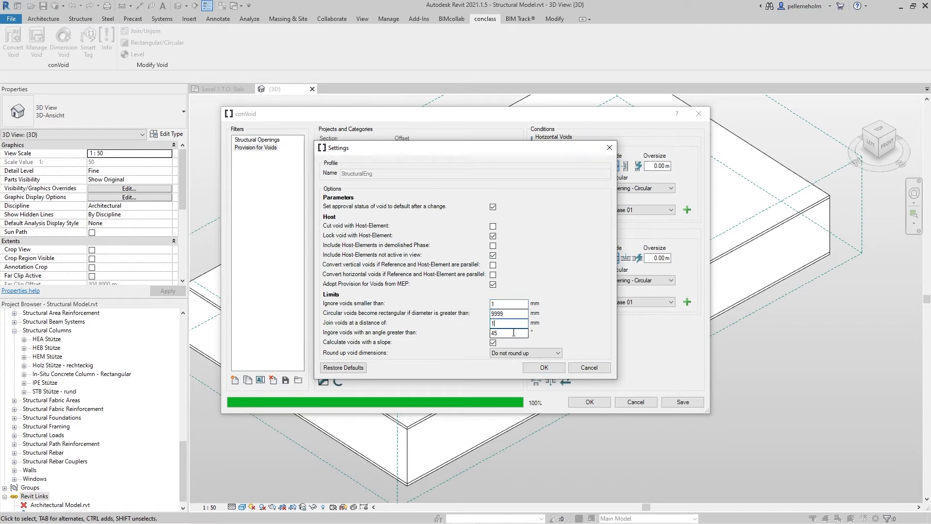
{"action": "left_click", "coordinate": [533, 367]}
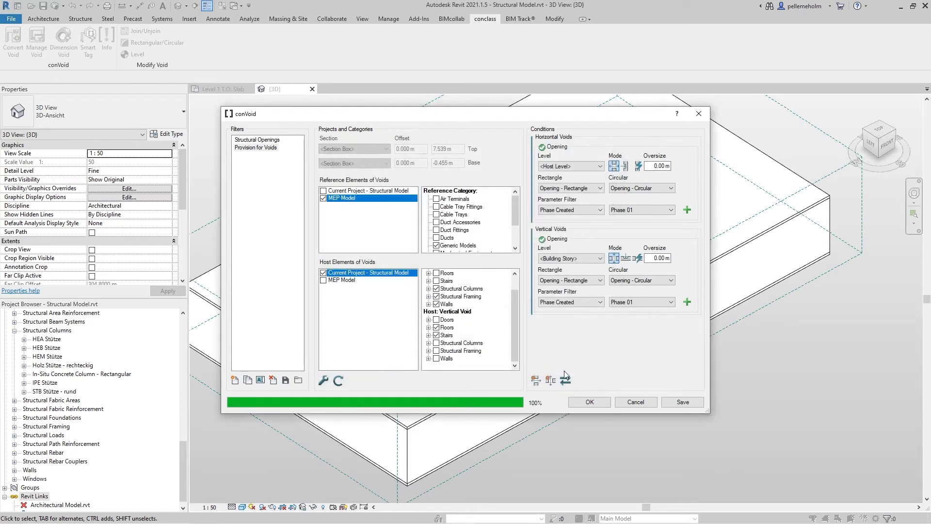
Step: Run the Provision for Voids filter and lower the section box top to cut through the Level 1 walls and inspect the openings
{"action": "left_click", "coordinate": [584, 400]}
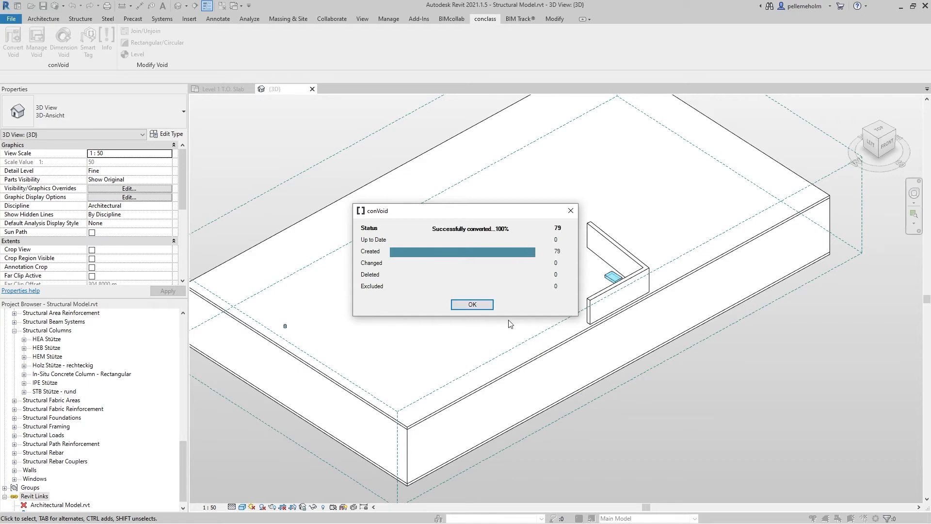
{"action": "left_click", "coordinate": [472, 304]}
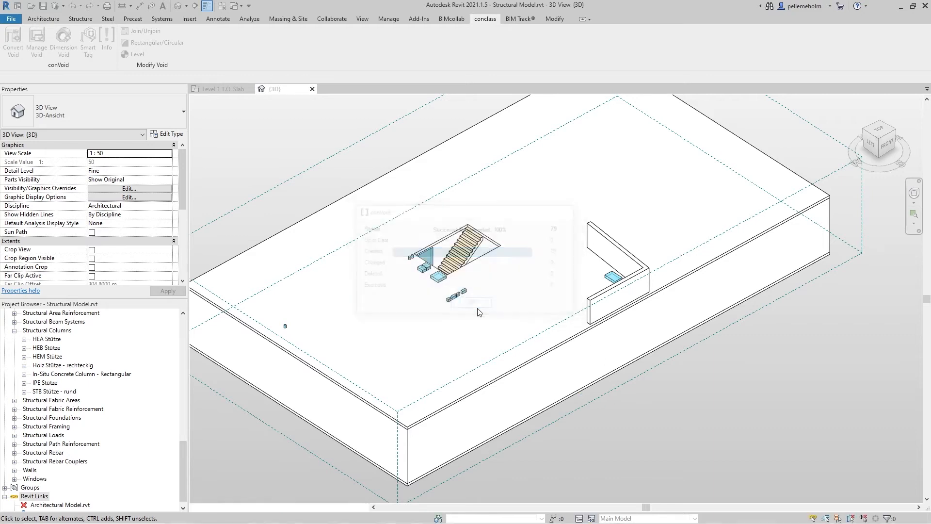
{"action": "left_click", "coordinate": [813, 124]}
{"action": "left_click", "coordinate": [887, 144]}
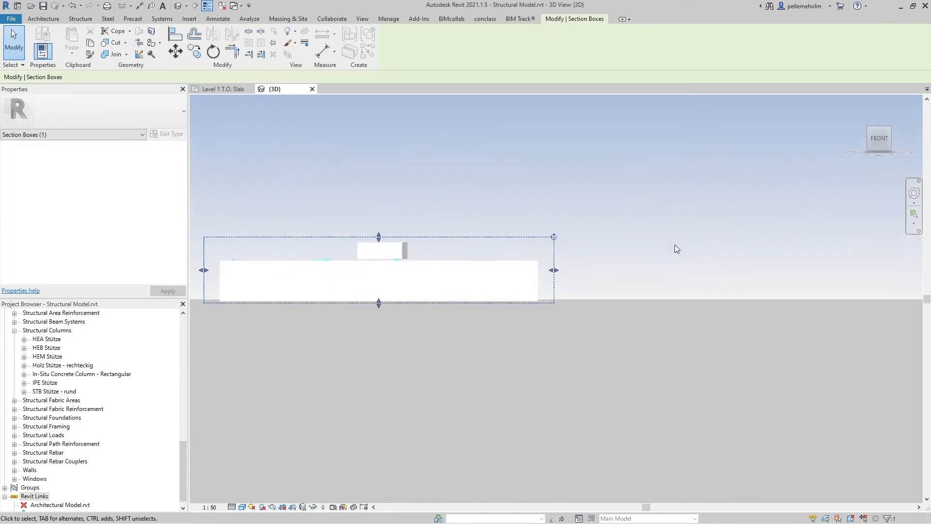
{"action": "left_click_drag", "start_coordinate": [558, 285], "coordinate": [556, 293]}
{"action": "middle_click_drag", "start_coordinate": [495, 292], "coordinate": [387, 333], "text": "shift"}
{"action": "scroll", "coordinate": [387, 332], "scroll_direction": "up", "scroll_amount": 5}
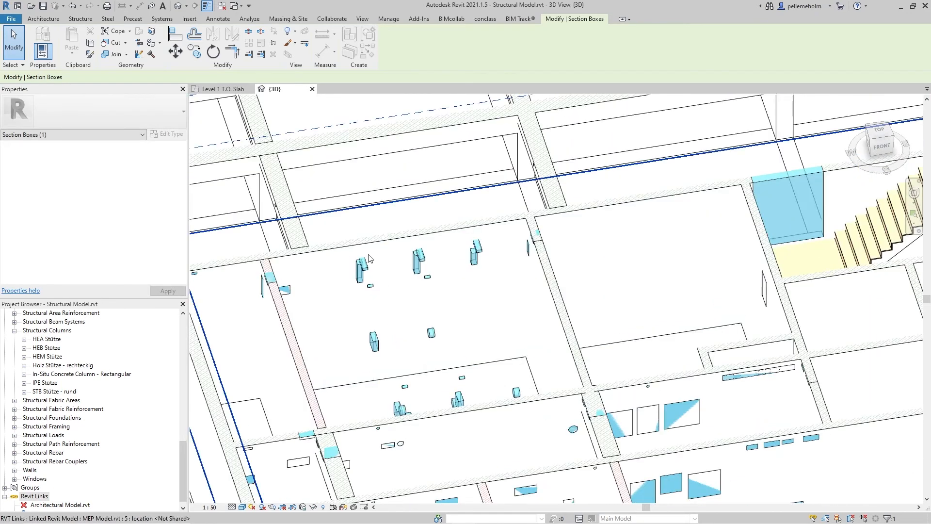
{"action": "scroll", "coordinate": [58, 502], "scroll_direction": "down", "scroll_amount": 1}
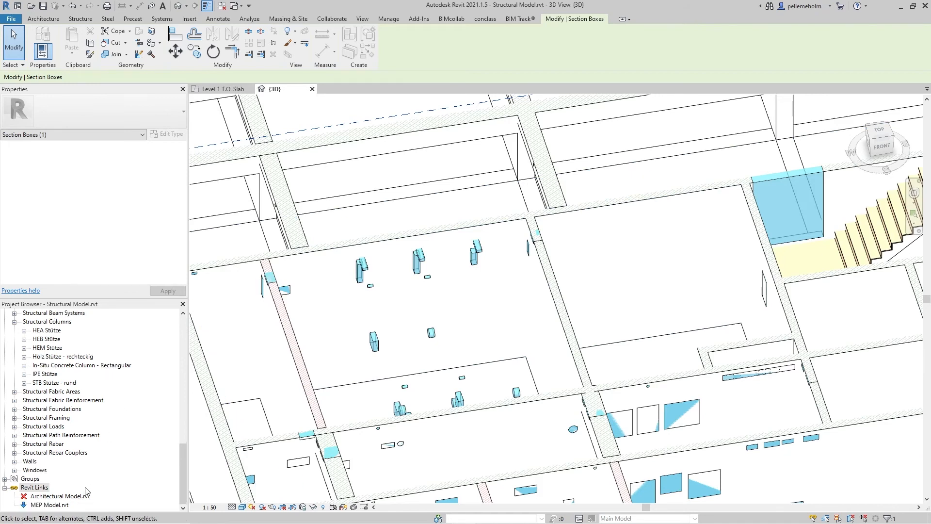
Step: Unload the MEP Model link and open the conVoid Manager
{"action": "right_click", "coordinate": [50, 505]}
{"action": "left_click", "coordinate": [88, 339]}
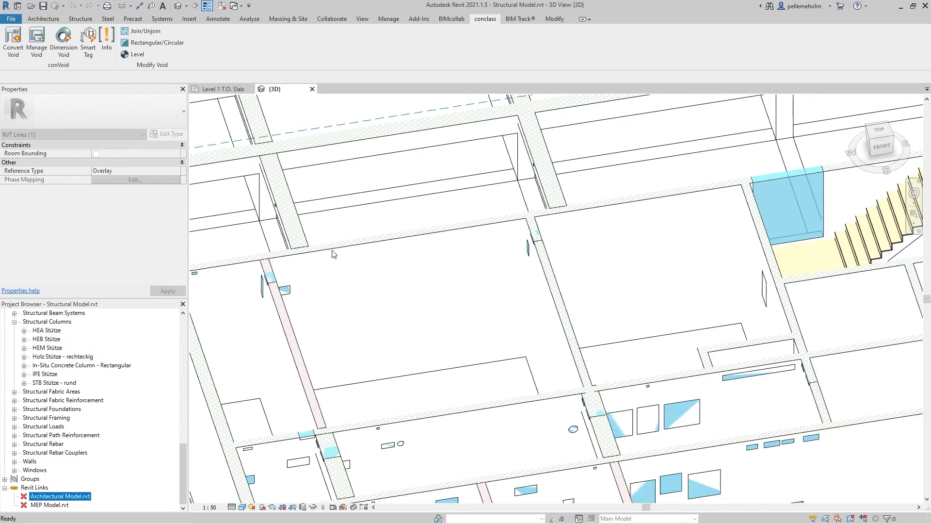
{"action": "left_click", "coordinate": [416, 282]}
{"action": "left_click", "coordinate": [36, 43]}
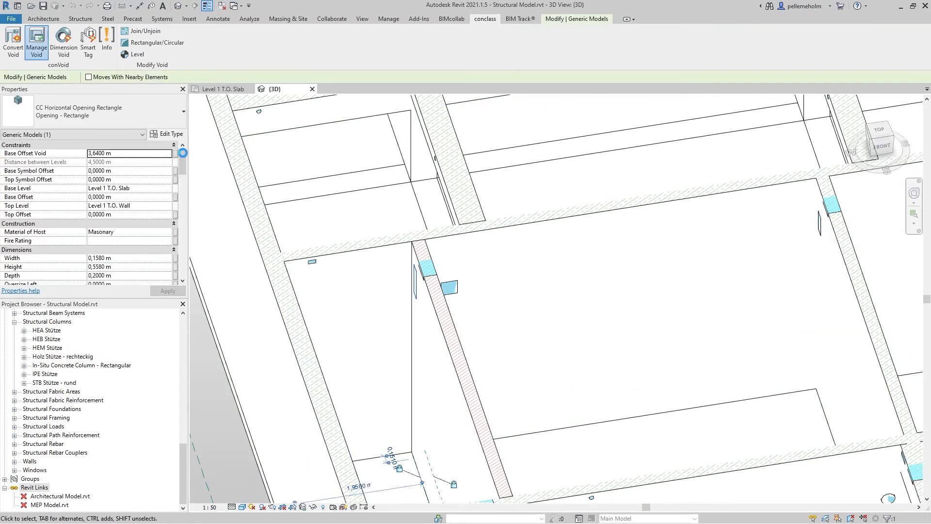
Step: Cut all voids listed in the conVoid Manager out of their hosts and temporarily hide them in the 3D view
{"action": "scroll", "coordinate": [299, 220], "scroll_direction": "down", "scroll_amount": 18}
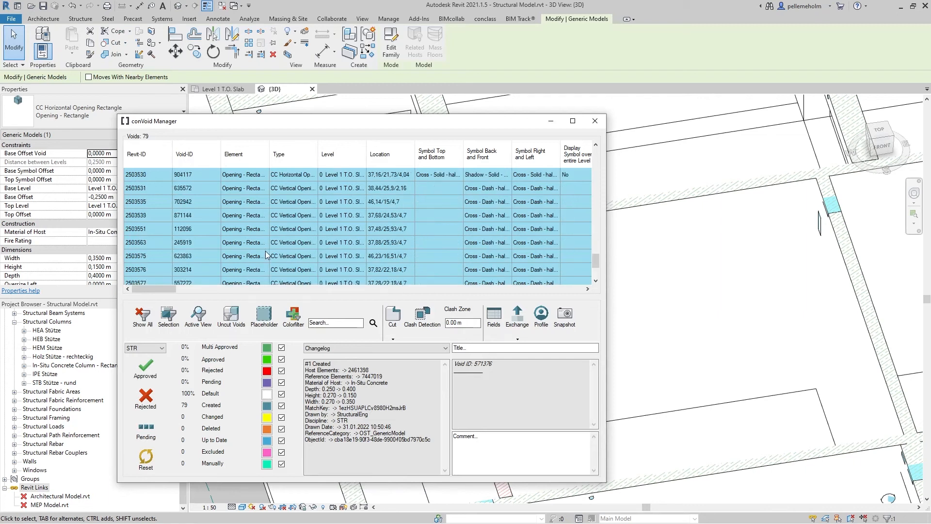
{"action": "scroll", "coordinate": [265, 256], "scroll_direction": "down", "scroll_amount": 2}
{"action": "left_click", "coordinate": [237, 269], "text": "shift"}
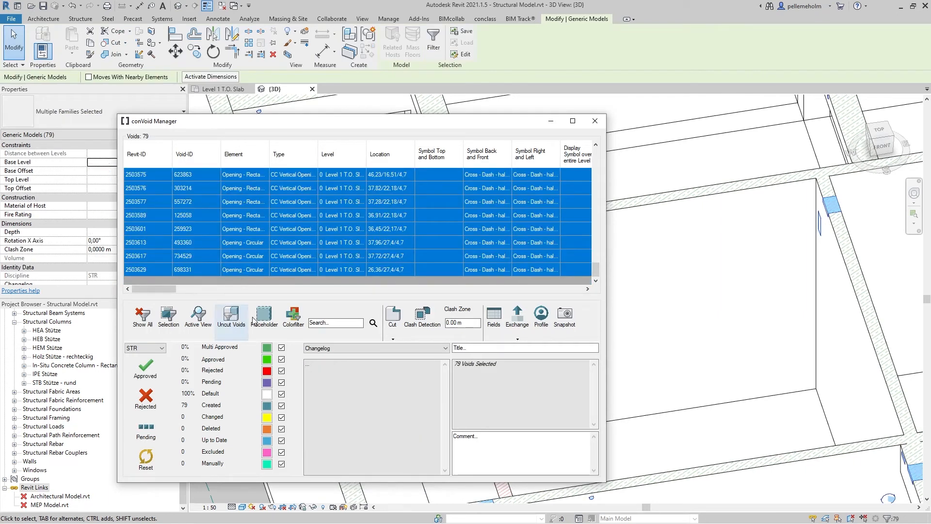
{"action": "left_click", "coordinate": [395, 316]}
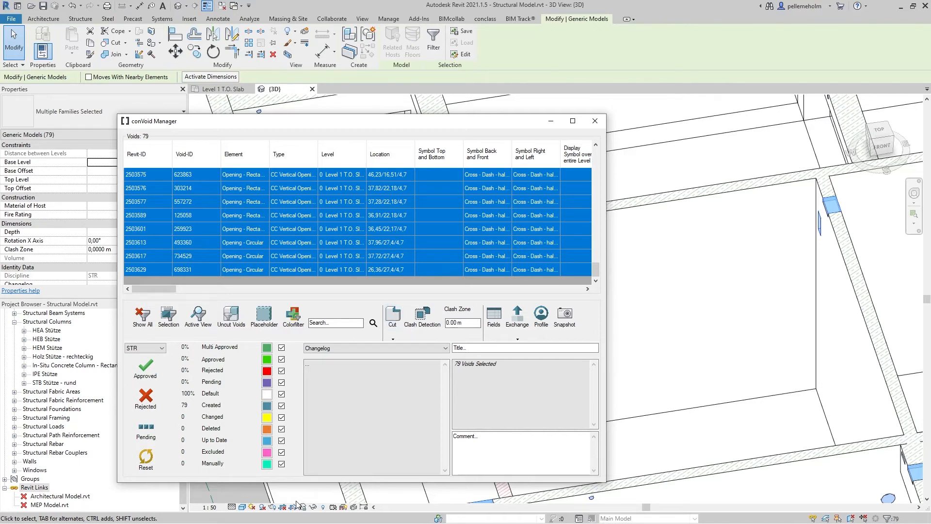
{"action": "left_click", "coordinate": [313, 506]}
{"action": "left_click", "coordinate": [354, 482]}
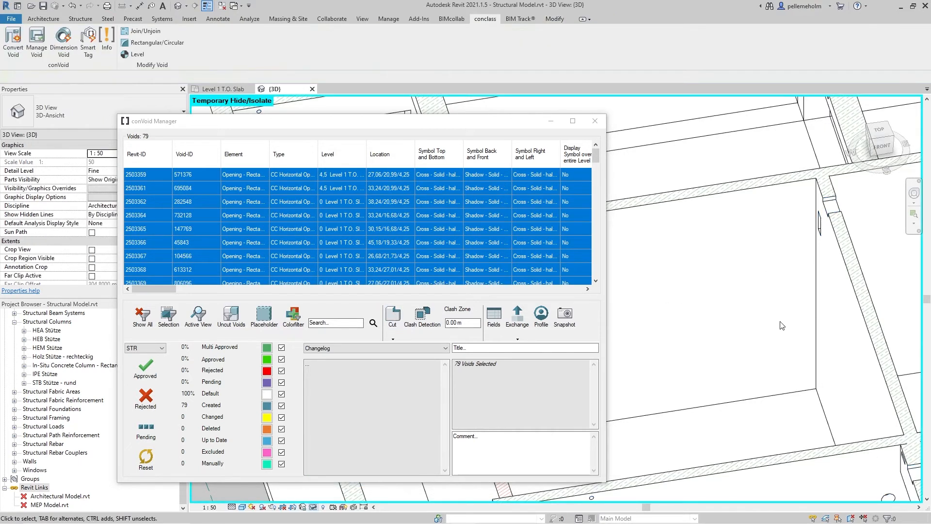
Step: Inspect the cut openings in the 3D view and reset the temporary hide so the void elements are displayed
{"action": "middle_click_drag", "start_coordinate": [807, 313], "coordinate": [744, 251], "text": "shift"}
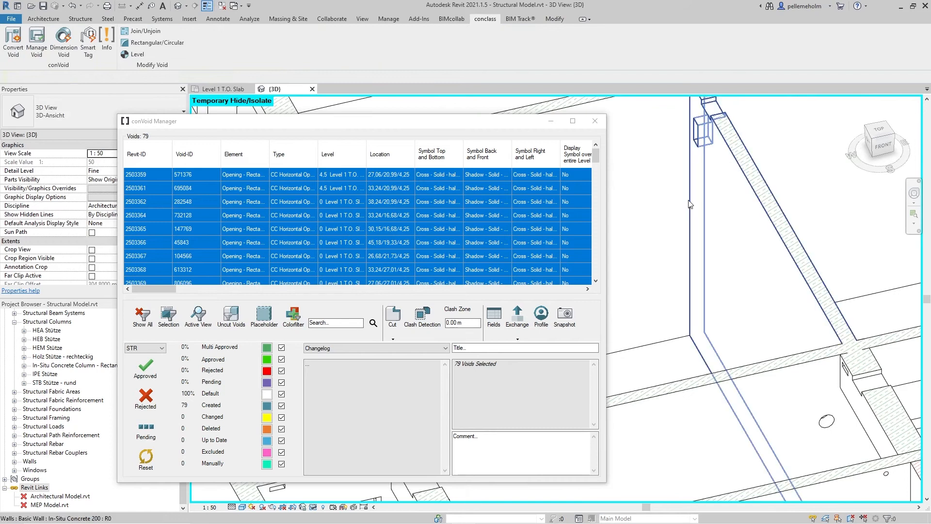
{"action": "scroll", "coordinate": [781, 335], "scroll_direction": "down", "scroll_amount": 2}
{"action": "scroll", "coordinate": [850, 314], "scroll_direction": "up", "scroll_amount": 3}
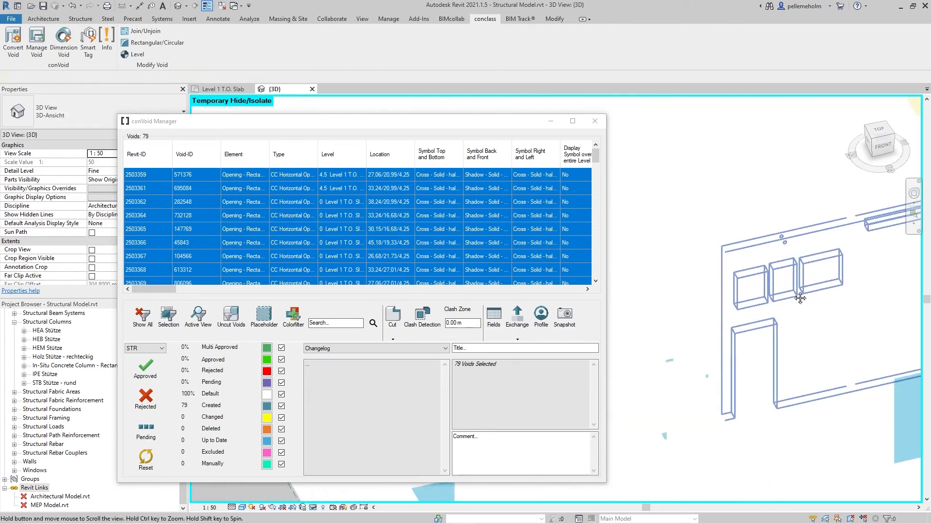
{"action": "key", "text": "Escape"}
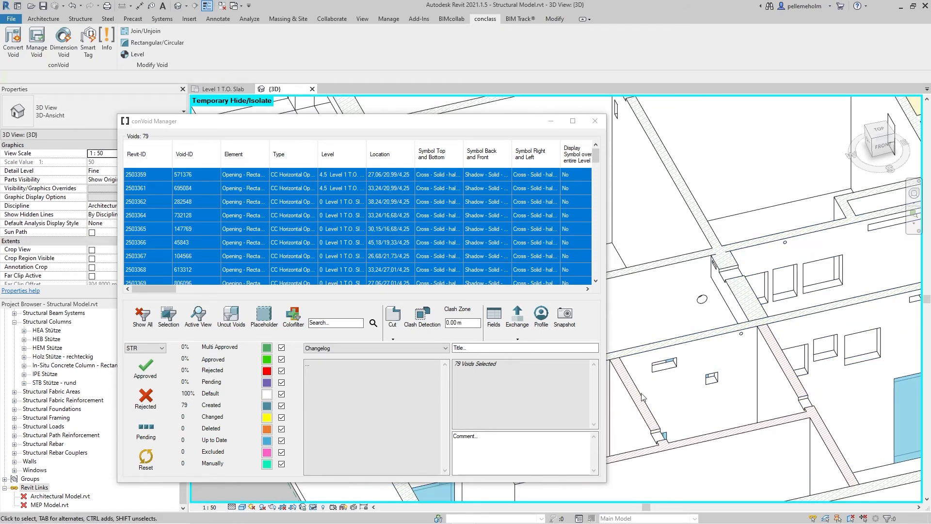
{"action": "left_click", "coordinate": [315, 506]}
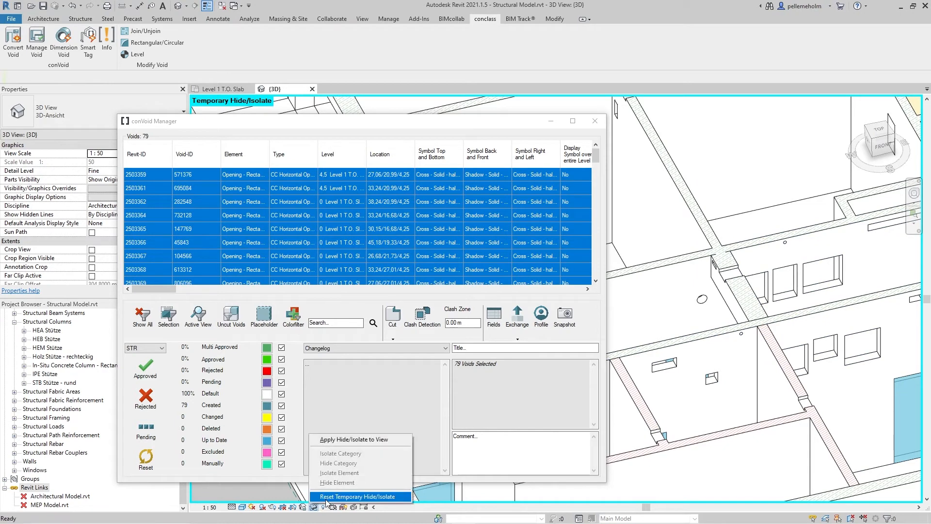
{"action": "left_click", "coordinate": [357, 496]}
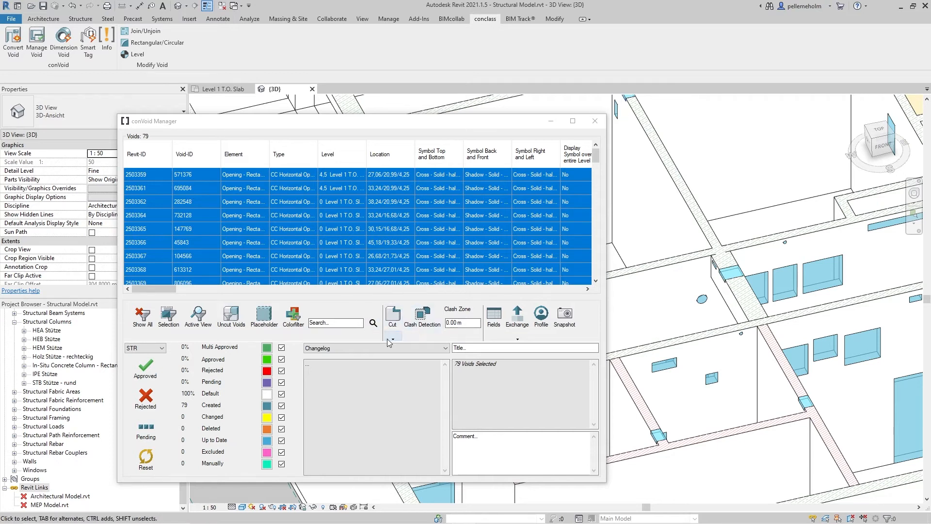
Step: Uncut the three adjacent rectangular voids above the doorway in the Level 1 wall
{"action": "left_click", "coordinate": [291, 201]}
{"action": "left_click", "coordinate": [765, 293]}
{"action": "left_click", "coordinate": [784, 292], "text": "ctrl"}
{"action": "left_click", "coordinate": [811, 287], "text": "ctrl"}
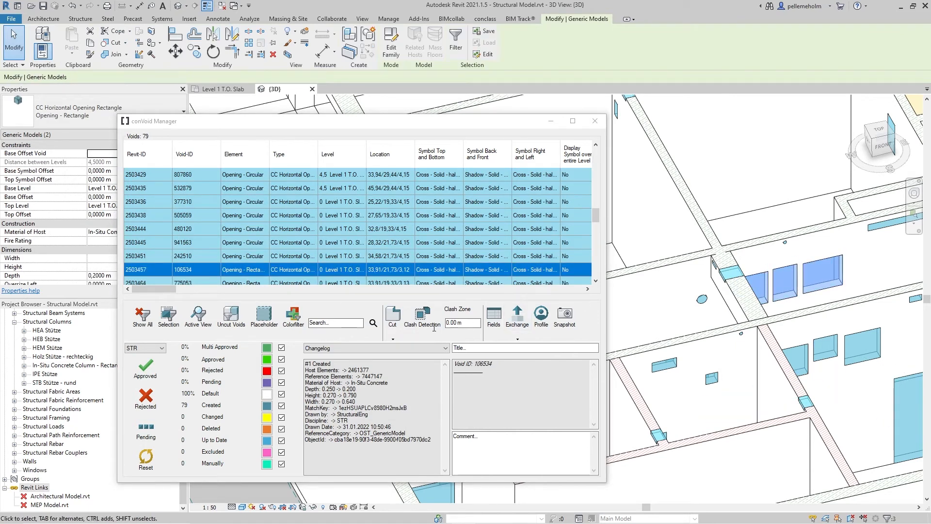
{"action": "left_click", "coordinate": [393, 339]}
{"action": "left_click", "coordinate": [403, 361]}
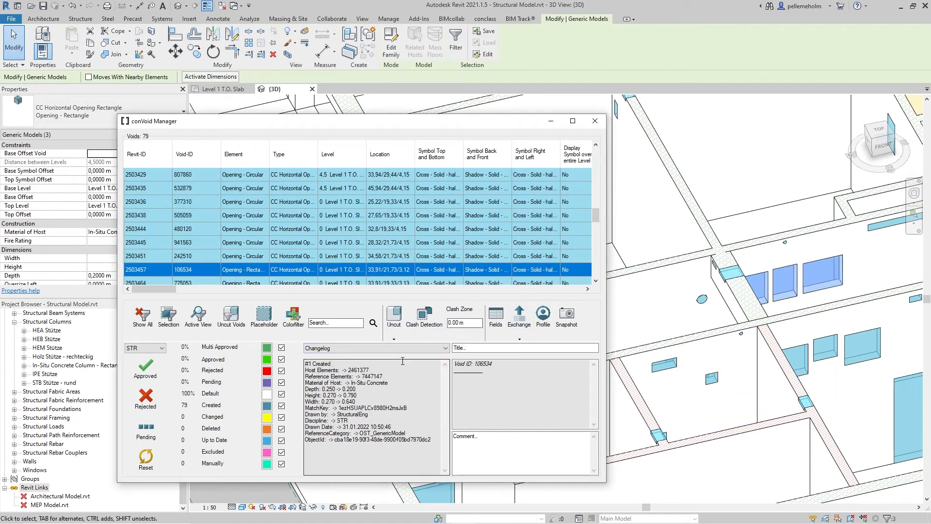
Step: Filter the void list to the uncut voids and close the conVoid Manager
{"action": "left_click", "coordinate": [363, 256]}
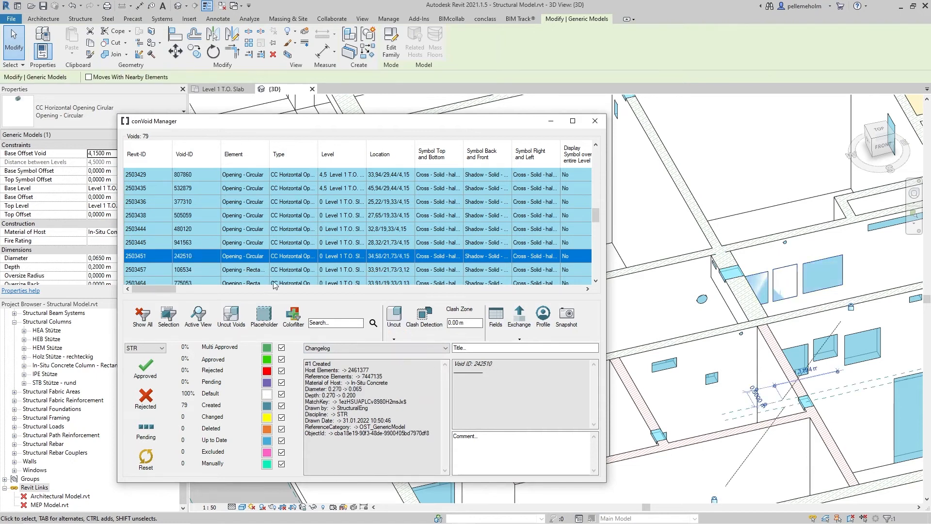
{"action": "left_click", "coordinate": [226, 318]}
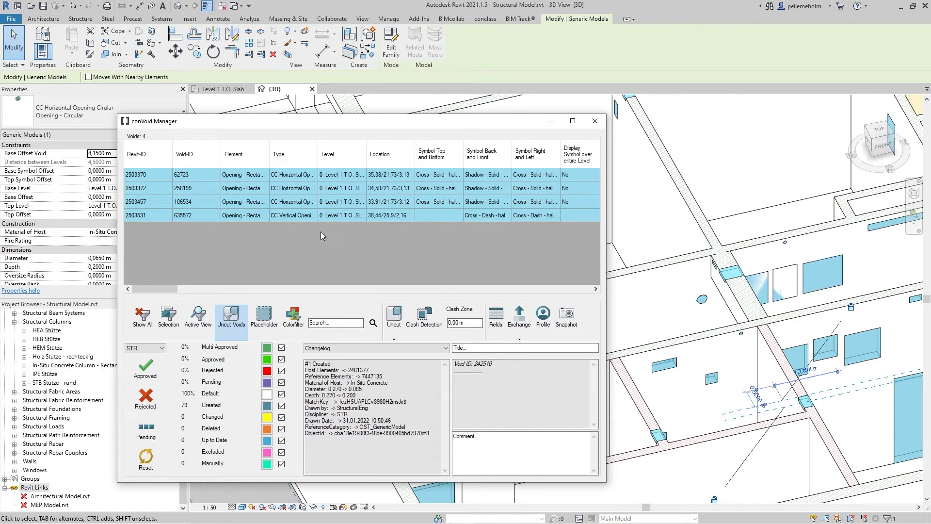
{"action": "left_click", "coordinate": [594, 125]}
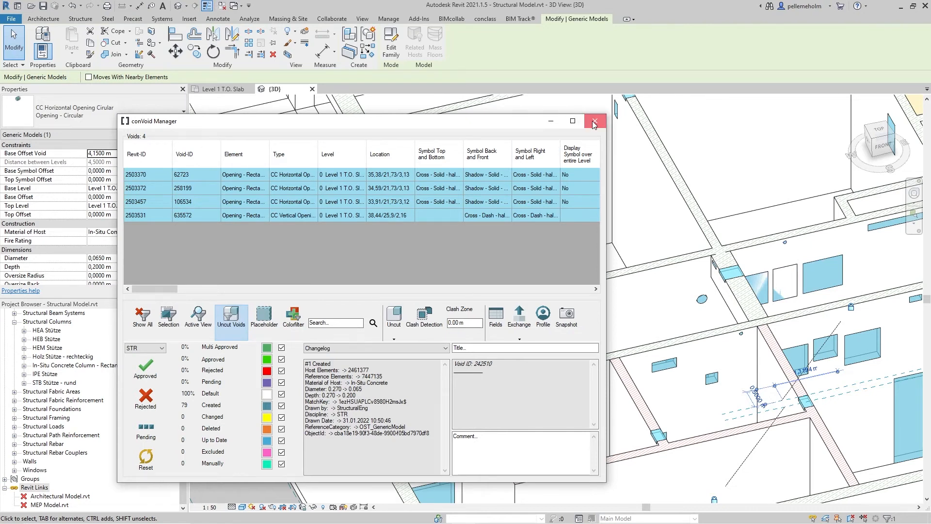
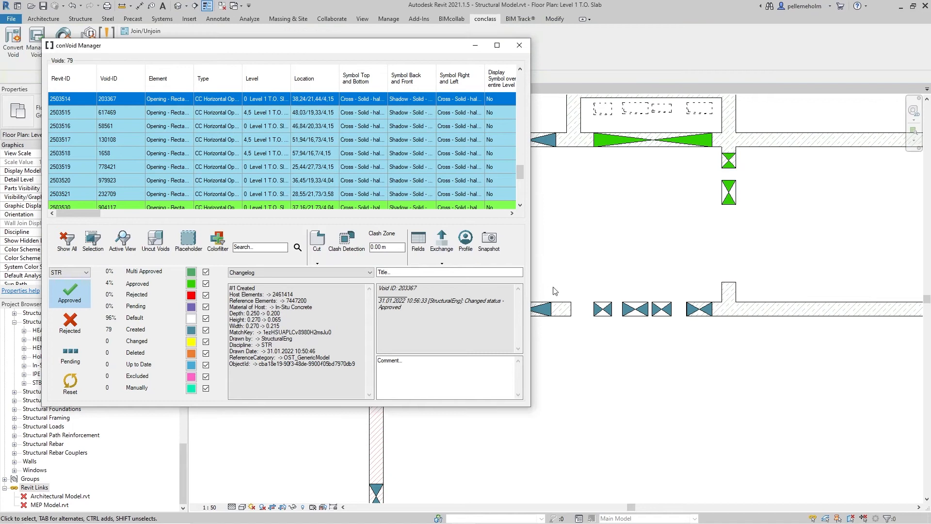
Step: Reject the four adjacent voids in the lower corridor wall of the floor plan and add the comment "Please join openings"
{"action": "left_click_drag", "start_coordinate": [587, 278], "coordinate": [724, 339]}
{"action": "left_click", "coordinate": [69, 322]}
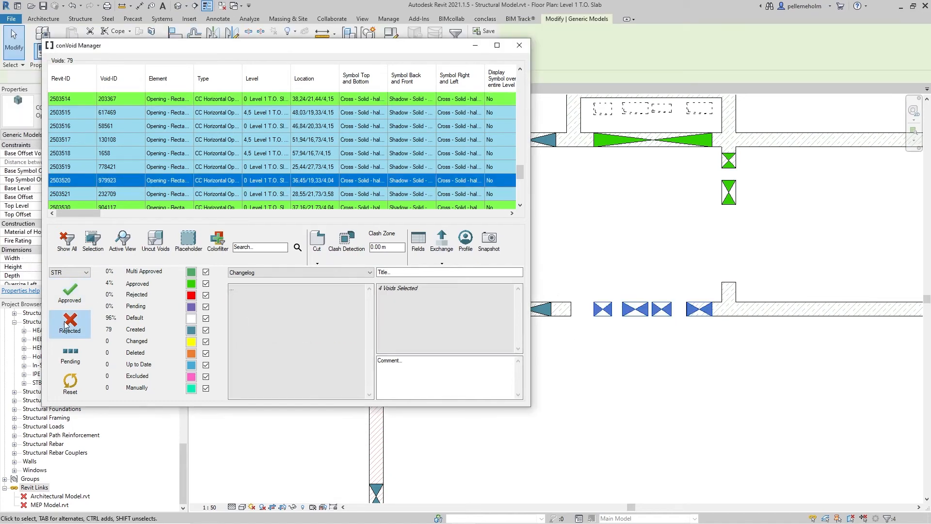
{"action": "left_click", "coordinate": [423, 367]}
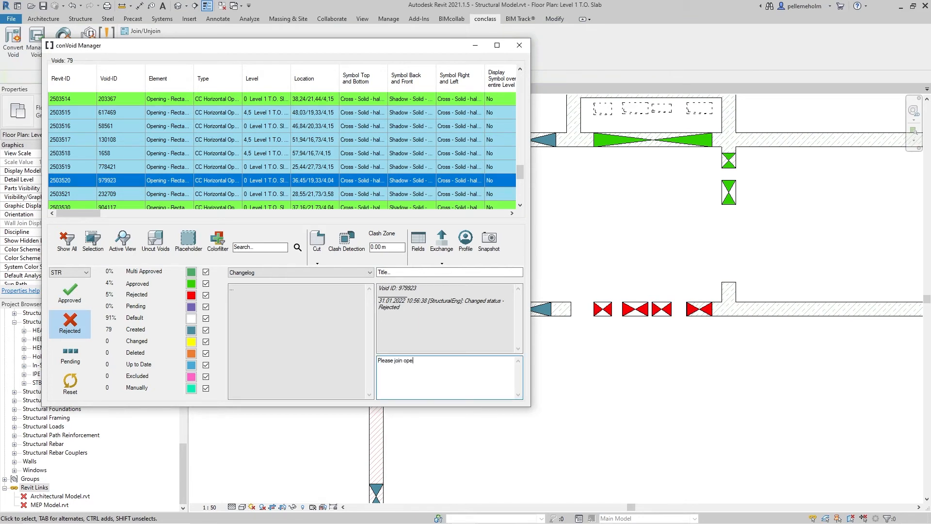
{"action": "key", "text": "Return"}
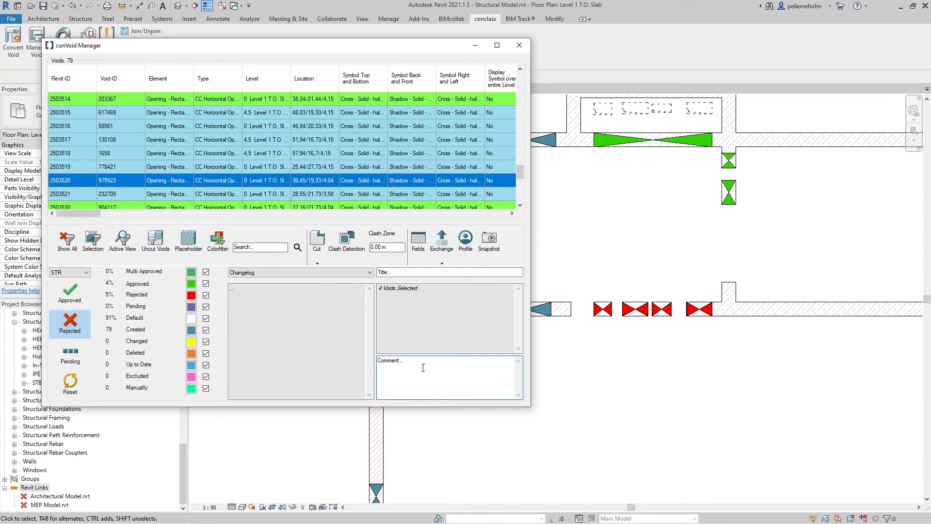
Step: Take a snapshot of the floor plan for the leftmost of the four rejected voids
{"action": "left_click", "coordinate": [601, 312]}
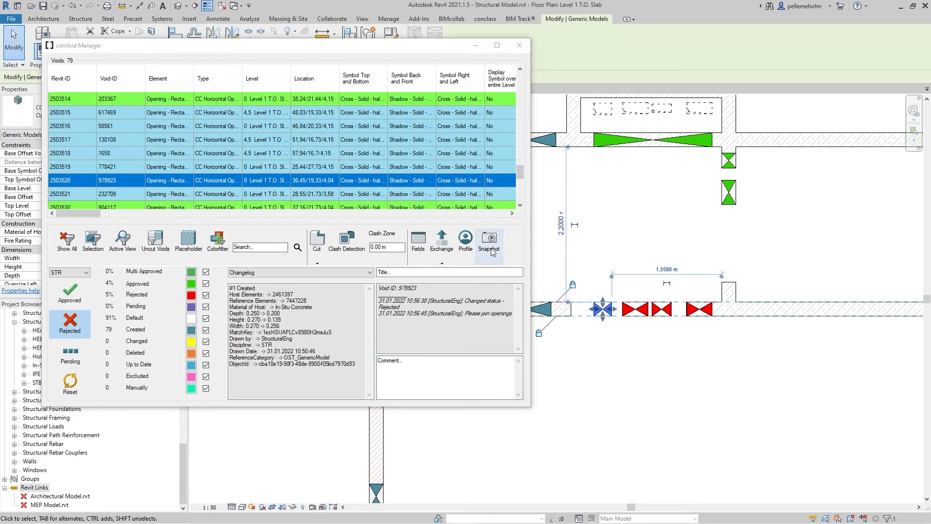
{"action": "left_click", "coordinate": [494, 257]}
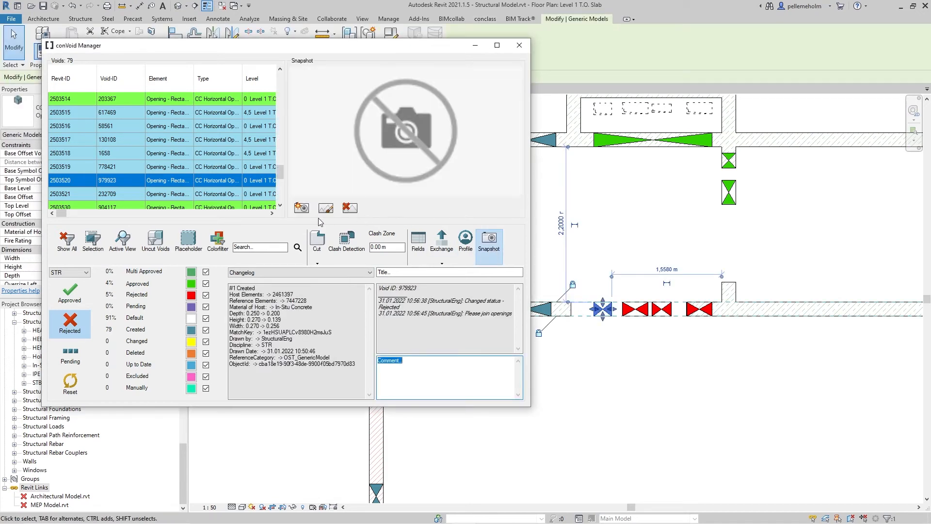
{"action": "left_click", "coordinate": [301, 209]}
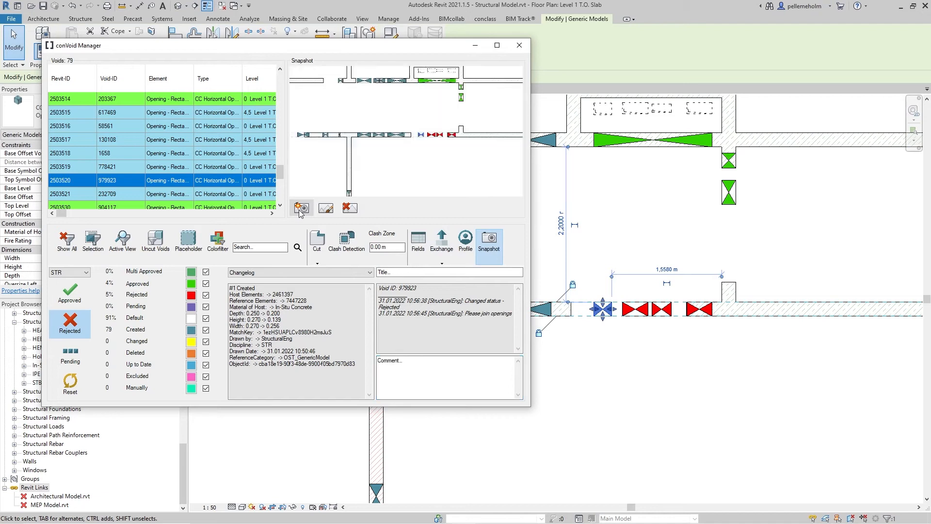
Step: Mark up the snapshot in Paint with a red rectangle about 211 × 110 px around the four rejected voids, then hide the snapshot pane
{"action": "left_click", "coordinate": [326, 209]}
{"action": "mouse_move", "coordinate": [438, 5]}
{"action": "left_mouse_down"}
{"action": "mouse_move", "coordinate": [757, 26]}
{"action": "mouse_move", "coordinate": [727, 87]}
{"action": "left_mouse_up"}
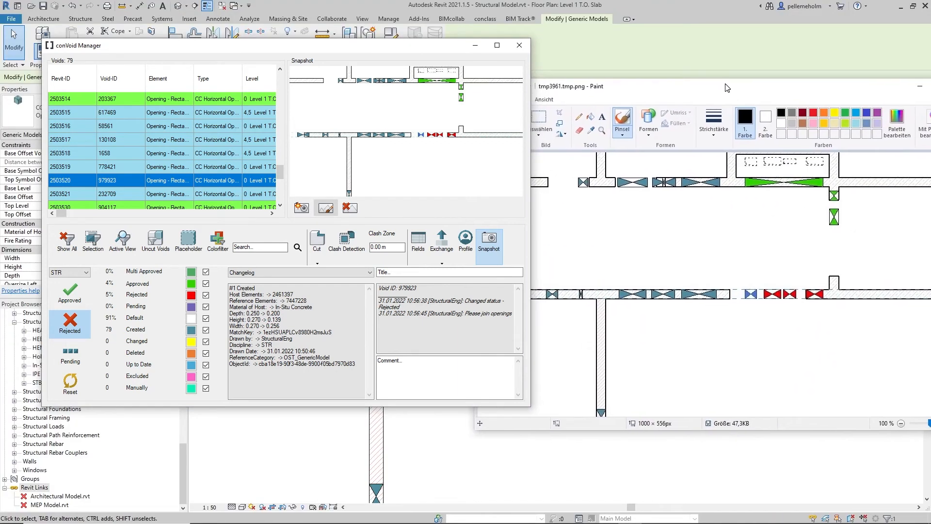
{"action": "left_click", "coordinate": [649, 126]}
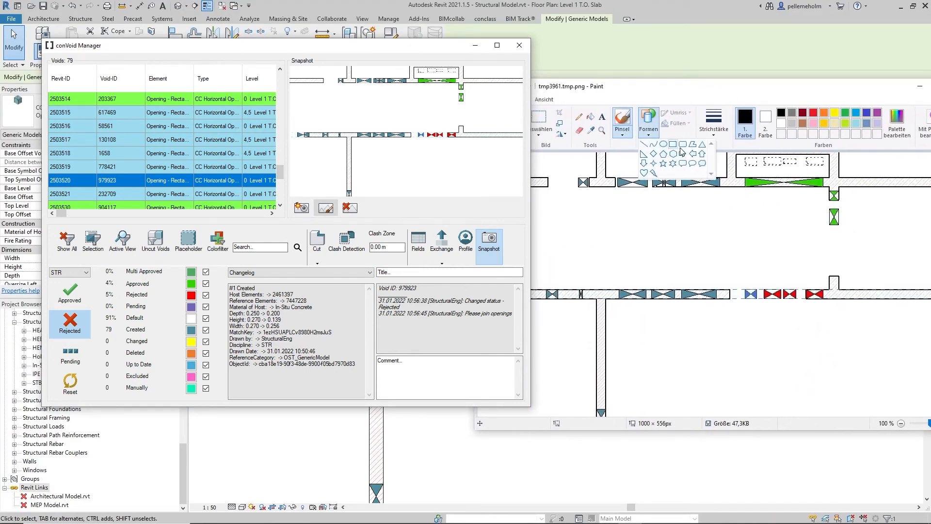
{"action": "left_click", "coordinate": [672, 145]}
{"action": "left_click", "coordinate": [813, 113]}
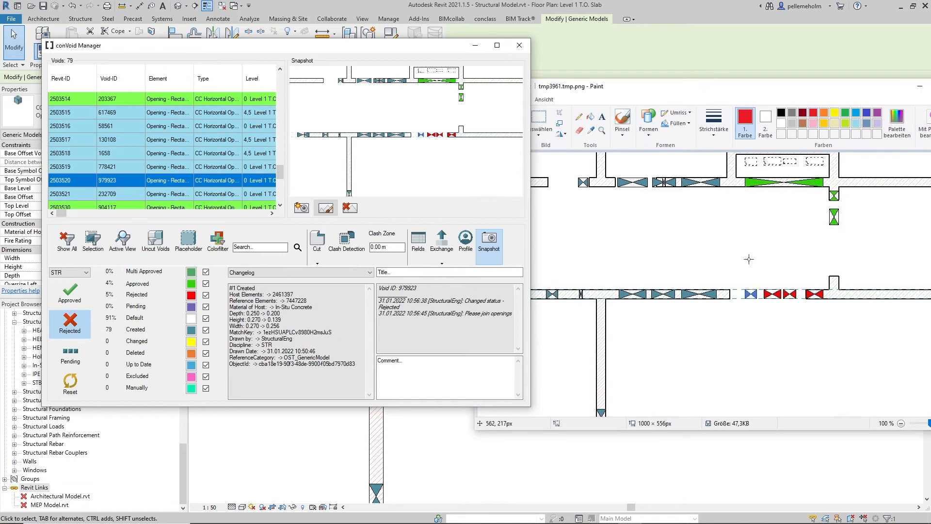
{"action": "left_click_drag", "start_coordinate": [732, 264], "coordinate": [834, 318]}
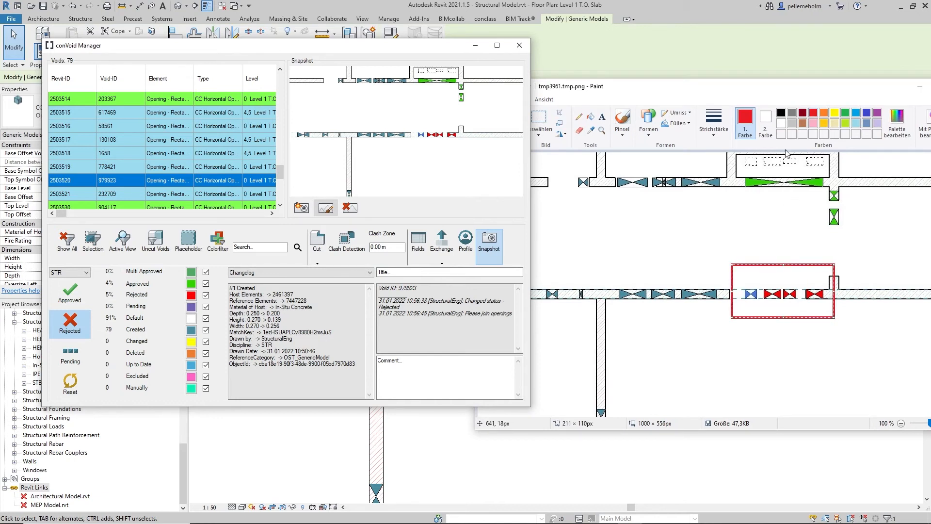
{"action": "left_click_drag", "start_coordinate": [788, 90], "coordinate": [698, 103]}
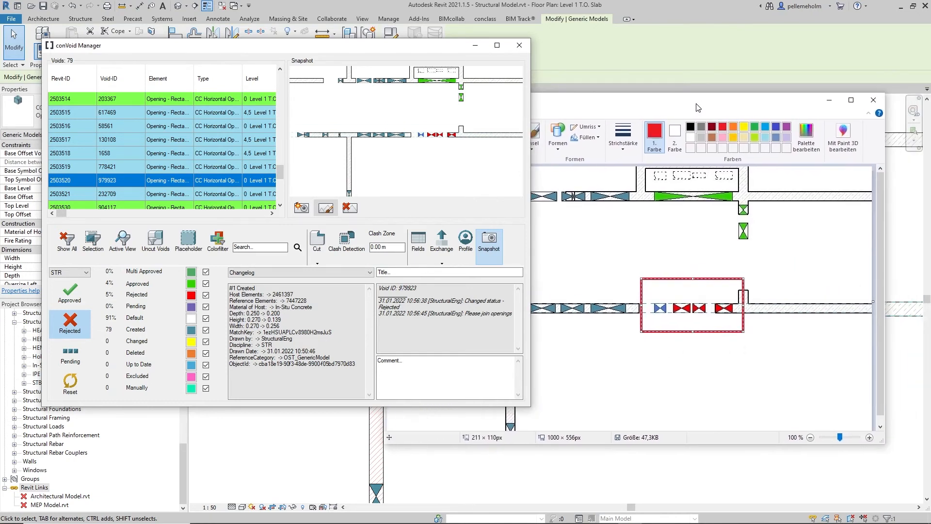
{"action": "left_click", "coordinate": [873, 101]}
{"action": "left_click", "coordinate": [580, 287]}
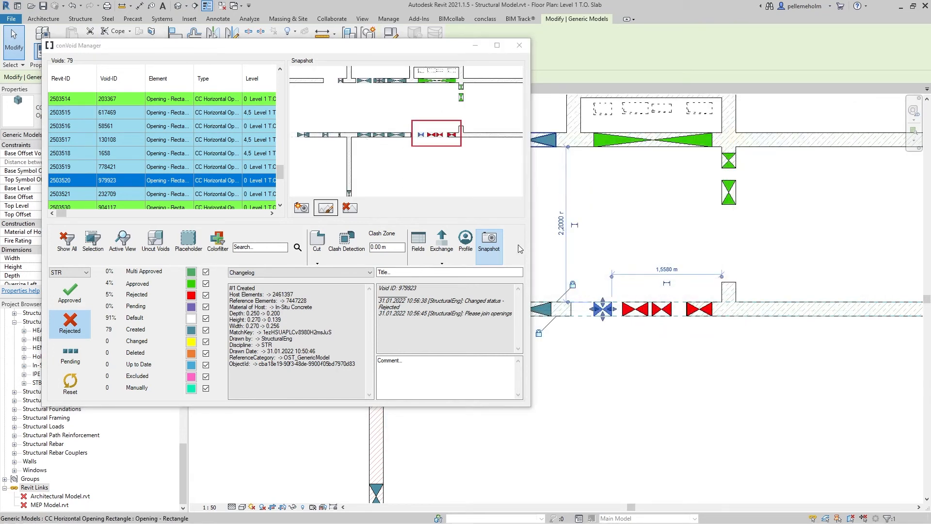
{"action": "left_click", "coordinate": [499, 253]}
{"action": "left_click", "coordinate": [674, 223]}
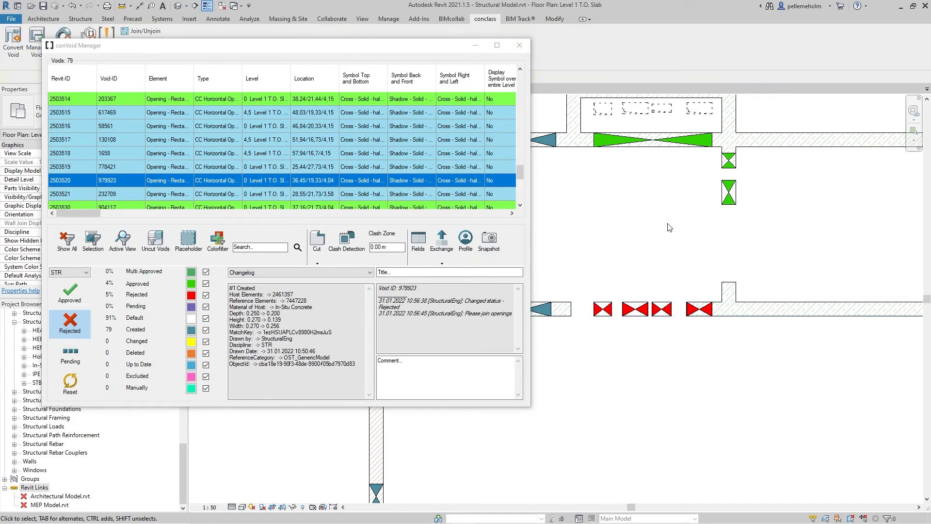
Step: Approve the voids in the upper corridor wall's west part and the three voids in the middle of the lower corridor wall
{"action": "scroll", "coordinate": [674, 223], "scroll_direction": "down", "scroll_amount": 3}
{"action": "middle_click_drag", "start_coordinate": [708, 307], "coordinate": [852, 306]}
{"action": "middle_click_drag", "start_coordinate": [666, 281], "coordinate": [830, 299]}
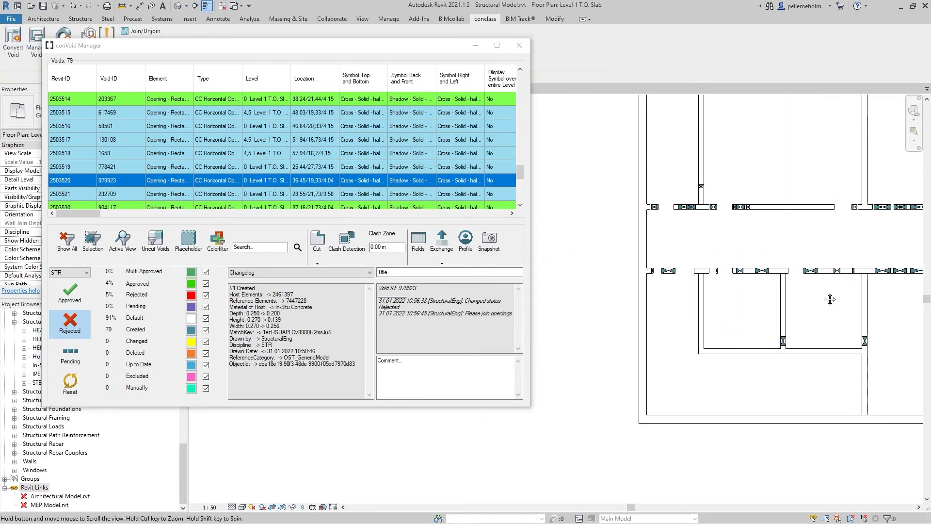
{"action": "scroll", "coordinate": [700, 213], "scroll_direction": "up", "scroll_amount": 3}
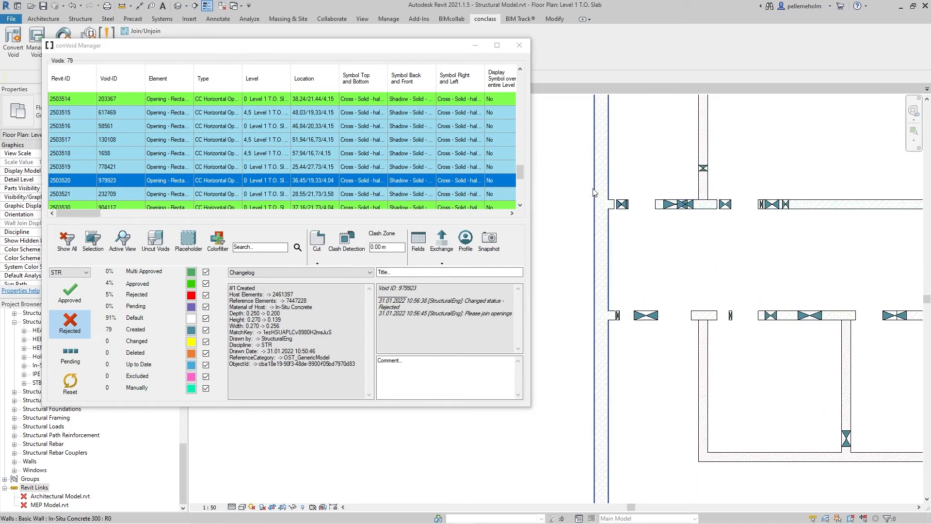
{"action": "left_click_drag", "start_coordinate": [581, 188], "coordinate": [848, 221]}
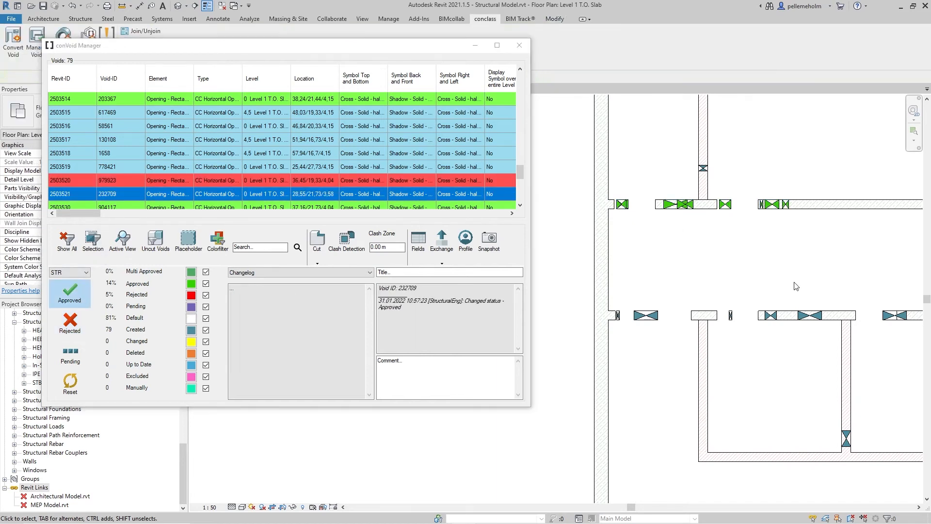
{"action": "middle_click_drag", "start_coordinate": [859, 300], "coordinate": [802, 276]}
{"action": "left_click_drag", "start_coordinate": [656, 263], "coordinate": [776, 303]}
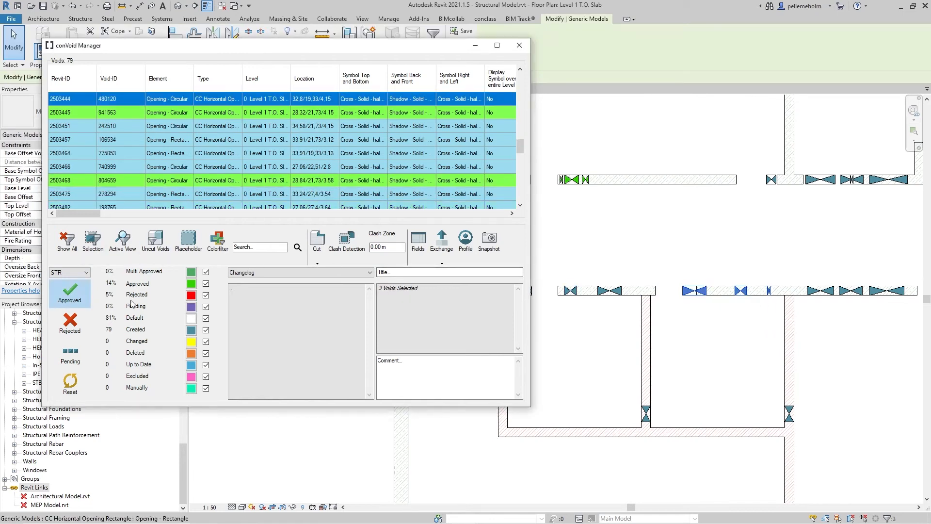
Step: Isolate the next unapproved rectangular void of the lower corridor wall in a 3D selection box and enlarge the box to include the neighbouring openings
{"action": "middle_click_drag", "start_coordinate": [911, 347], "coordinate": [827, 371]}
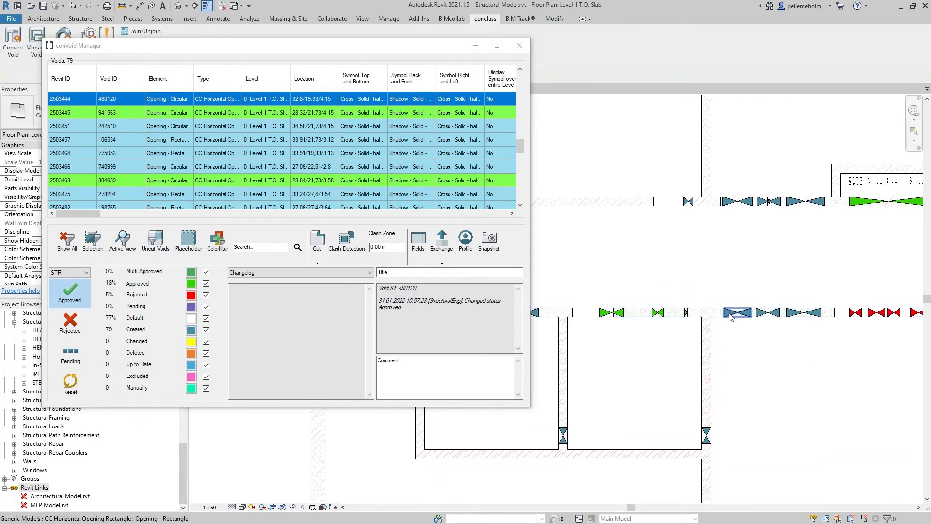
{"action": "left_click", "coordinate": [730, 314]}
{"action": "left_click_drag", "start_coordinate": [354, 45], "coordinate": [317, 130]}
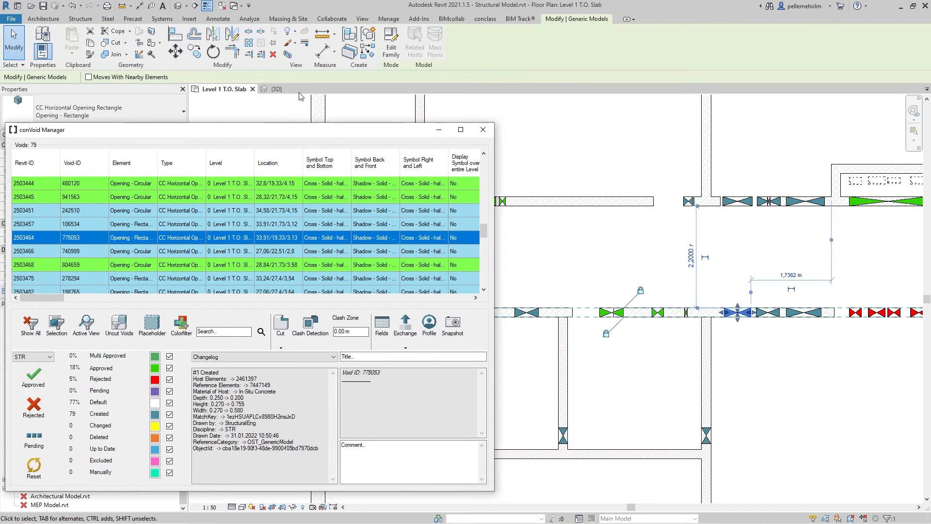
{"action": "left_click", "coordinate": [288, 55]}
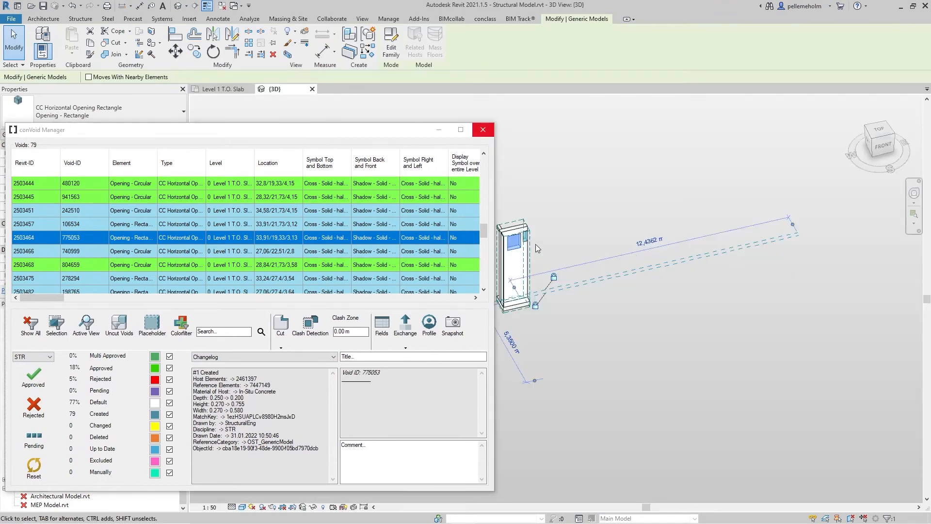
{"action": "key", "text": "b"}
{"action": "key", "text": "x"}
{"action": "left_click", "coordinate": [597, 277]}
{"action": "left_click_drag", "start_coordinate": [591, 291], "coordinate": [719, 277]}
{"action": "scroll", "coordinate": [500, 246], "scroll_direction": "up", "scroll_amount": 3}
{"action": "middle_click_drag", "start_coordinate": [601, 266], "coordinate": [650, 211], "text": "shift"}
{"action": "left_click", "coordinate": [664, 217]}
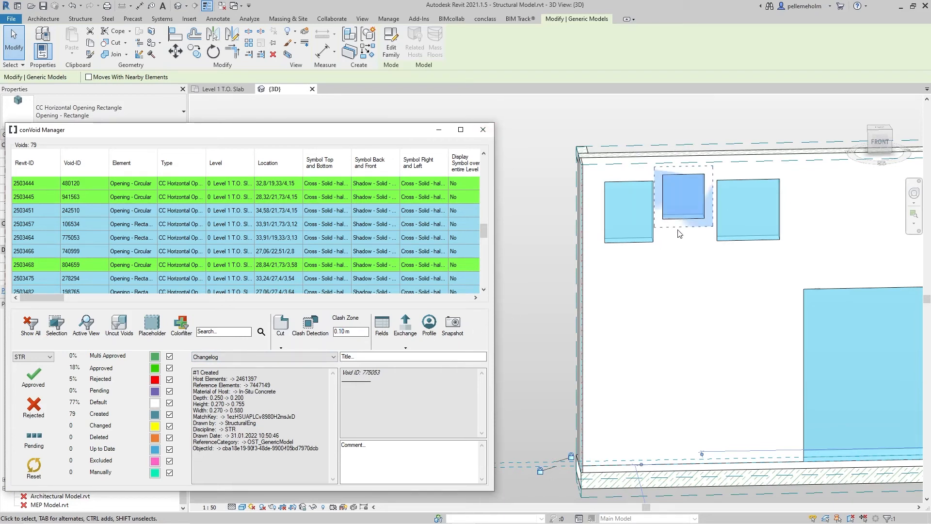
Step: Set the clash detection zone to 0 m and clear the void selection in the 3D view
{"action": "left_click_drag", "start_coordinate": [357, 332], "coordinate": [318, 338]}
{"action": "type", "text": "0"}
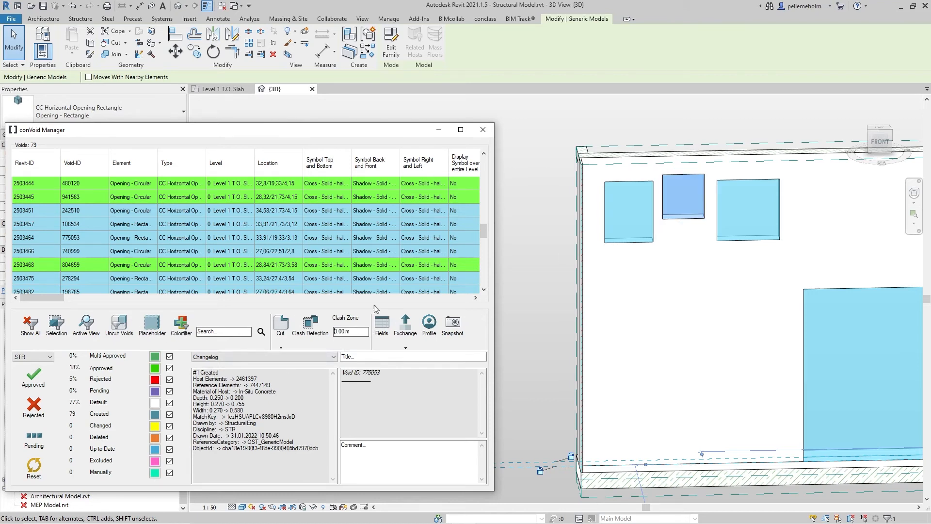
{"action": "left_click", "coordinate": [543, 242]}
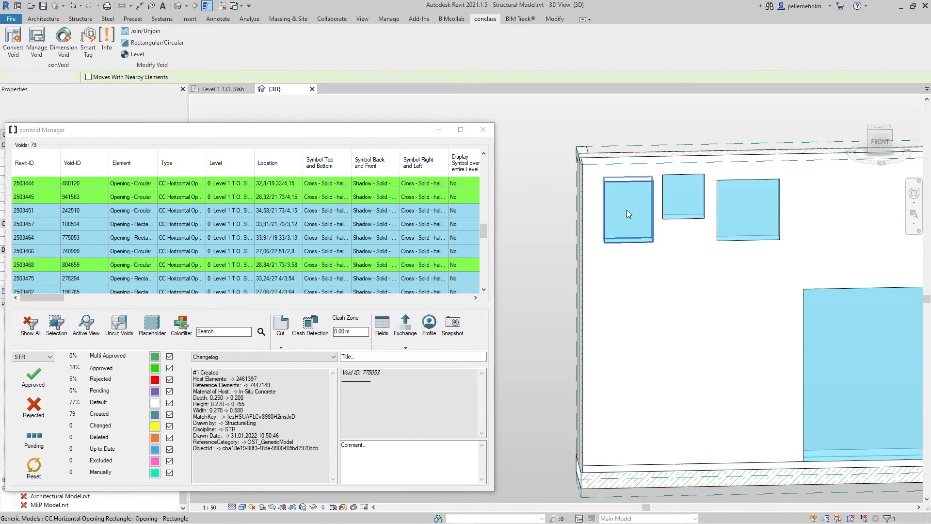
Step: Approve the three rectangular voids in the upper part of the wall and apply the status colour filter to the 3D view
{"action": "left_click", "coordinate": [650, 202]}
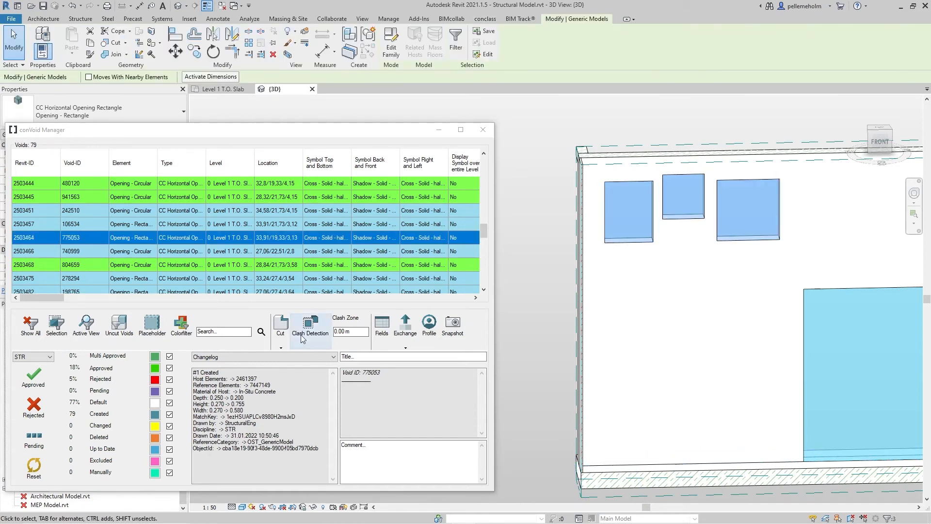
{"action": "left_click", "coordinate": [29, 384]}
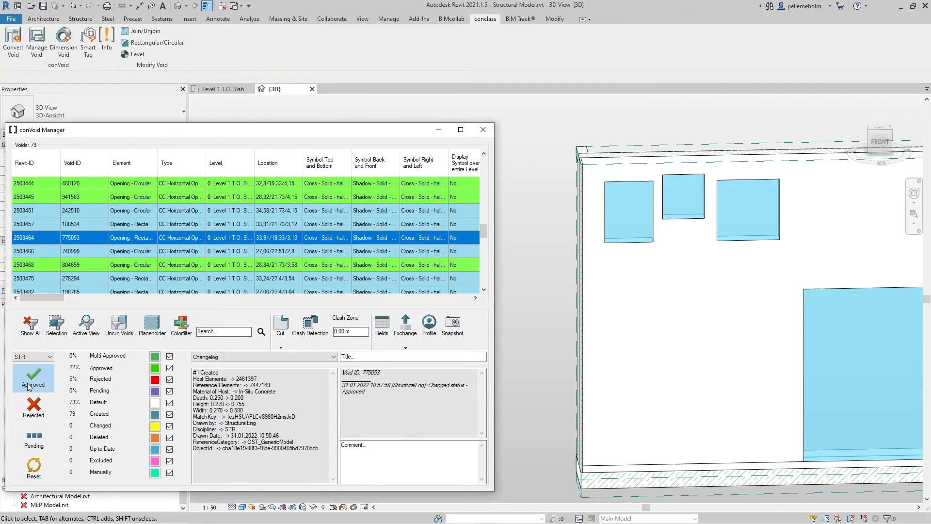
{"action": "left_click", "coordinate": [181, 324]}
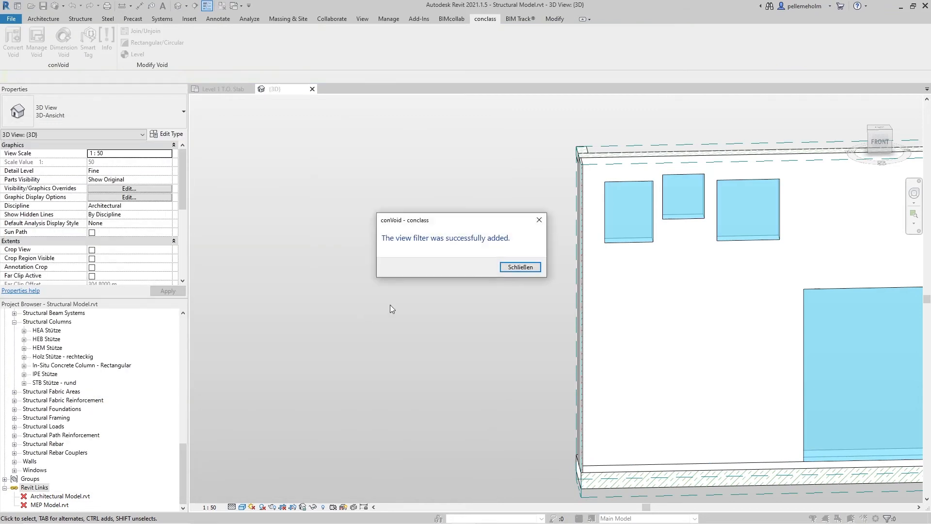
{"action": "left_click", "coordinate": [533, 268]}
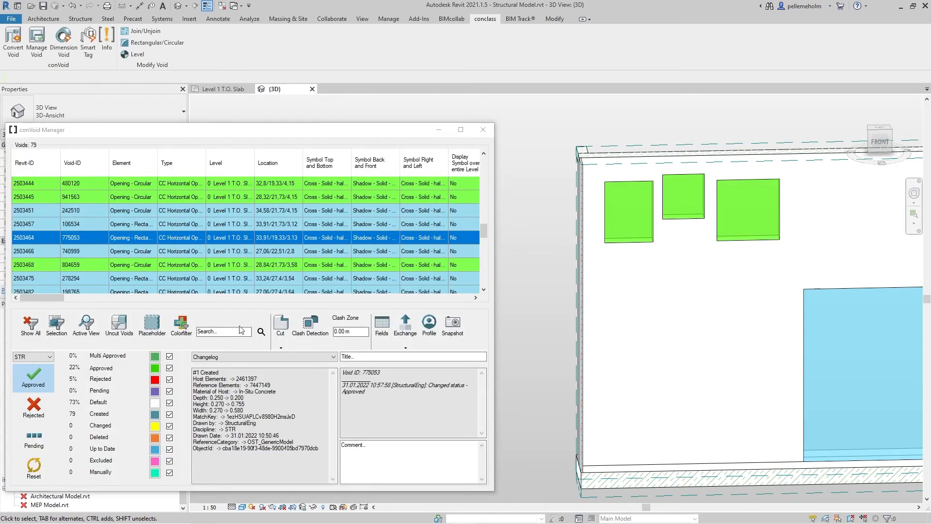
Step: Change the colour of the Approved status to blue
{"action": "left_click", "coordinate": [155, 367]}
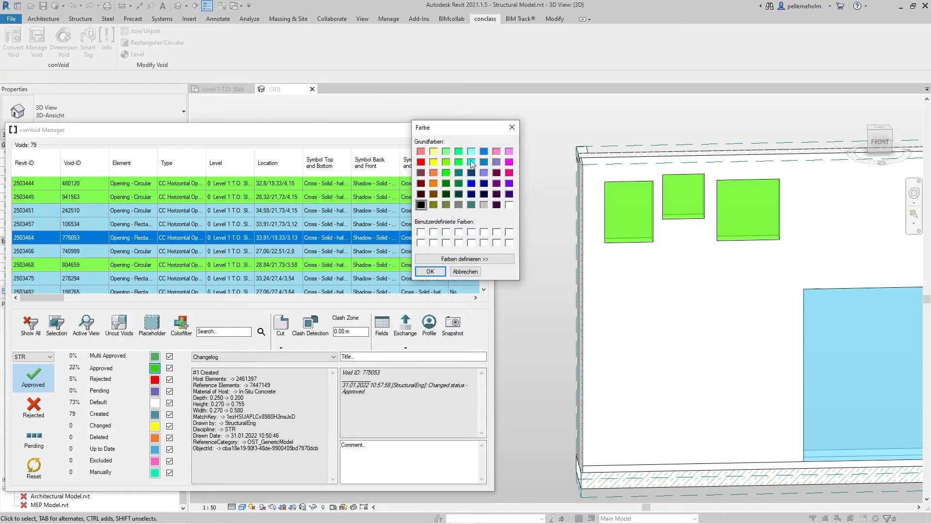
{"action": "left_click", "coordinate": [484, 153]}
{"action": "left_click", "coordinate": [429, 270]}
Step: Set the colour of the Approved status to bright green
{"action": "left_click", "coordinate": [155, 368]}
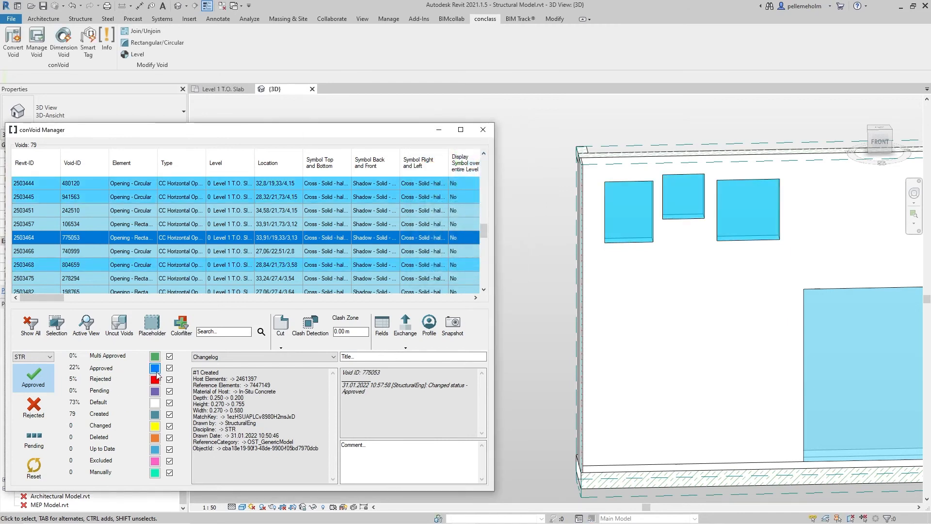
{"action": "left_click", "coordinate": [445, 173]}
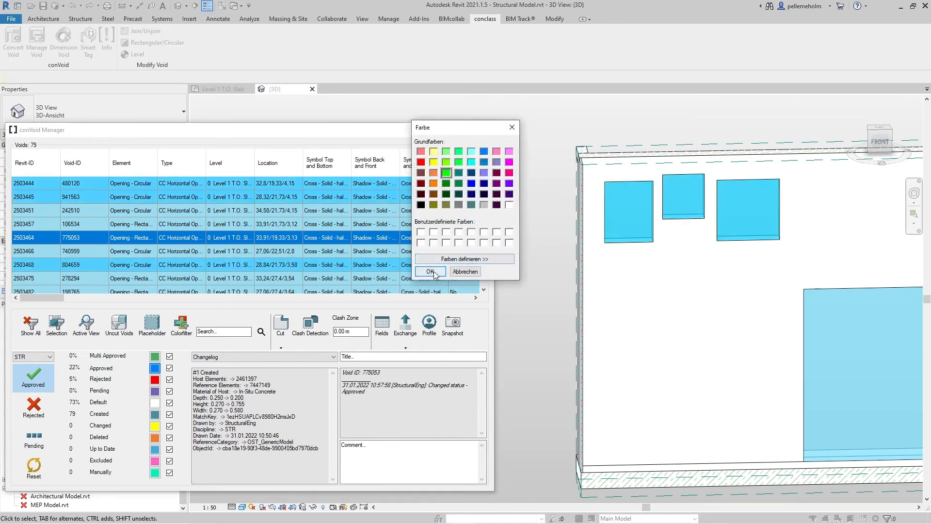
{"action": "left_click", "coordinate": [429, 271]}
{"action": "left_click", "coordinate": [537, 238]}
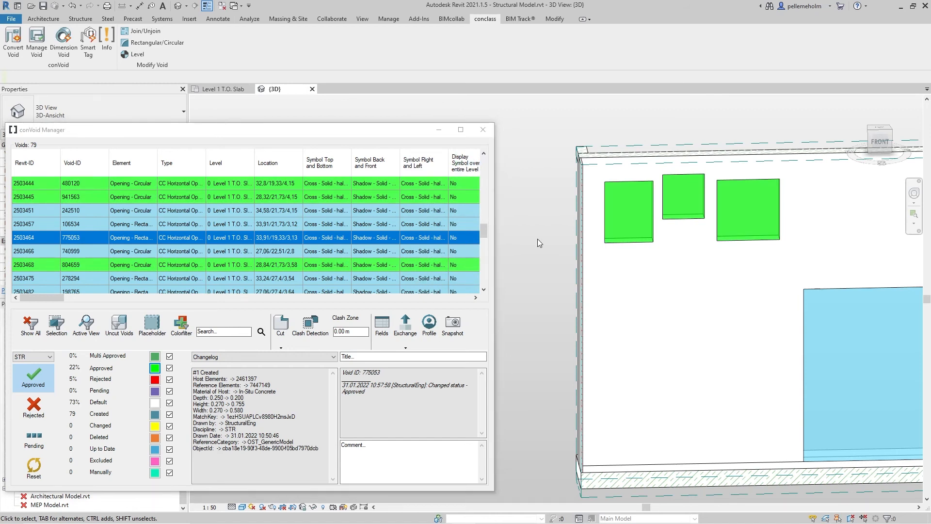
{"action": "scroll", "coordinate": [292, 224], "scroll_direction": "down", "scroll_amount": 1}
{"action": "scroll", "coordinate": [292, 224], "scroll_direction": "up", "scroll_amount": 15}
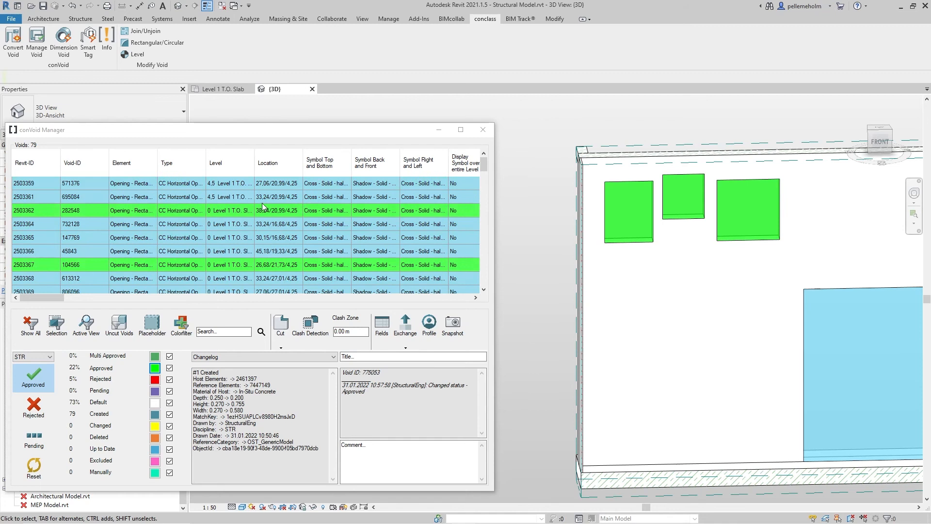
{"action": "left_click", "coordinate": [261, 190]}
{"action": "scroll", "coordinate": [296, 274], "scroll_direction": "down", "scroll_amount": 20}
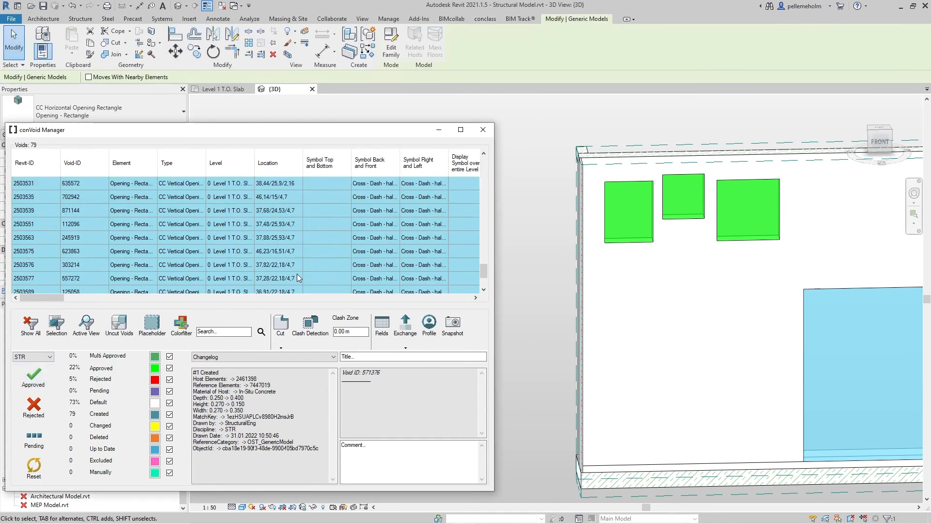
{"action": "left_click", "coordinate": [293, 276], "text": "shift"}
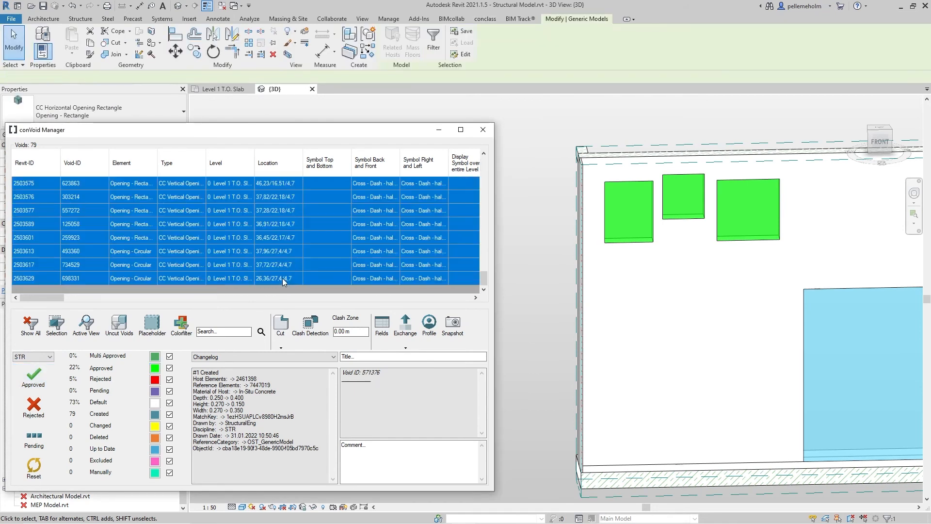
{"action": "left_click", "coordinate": [398, 346]}
{"action": "left_click", "coordinate": [426, 396]}
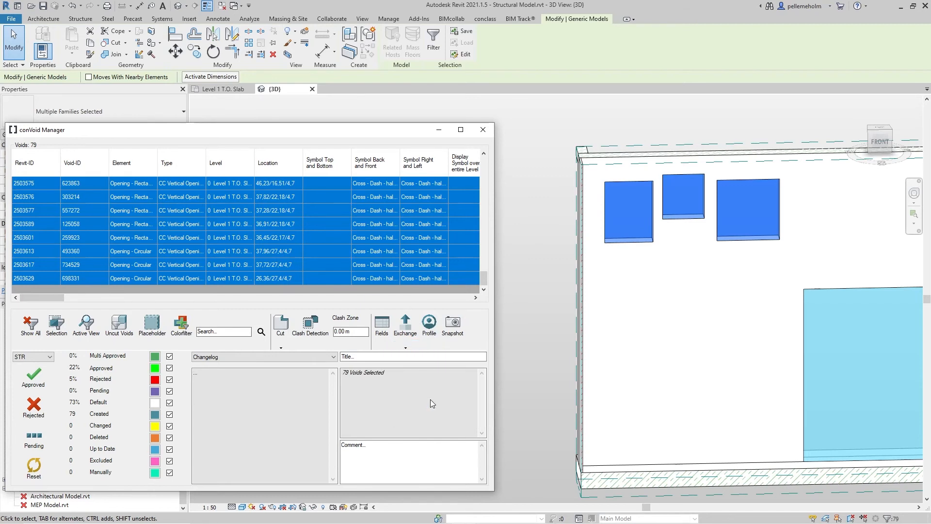
{"action": "left_click", "coordinate": [225, 451]}
{"action": "left_click", "coordinate": [225, 452]}
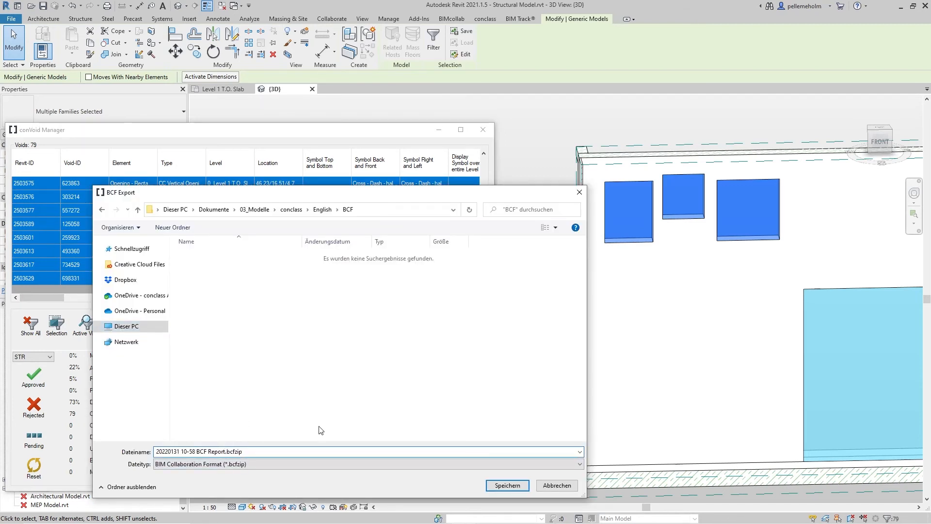
{"action": "type", "text": "_Structural"}
{"action": "key", "text": "Return"}
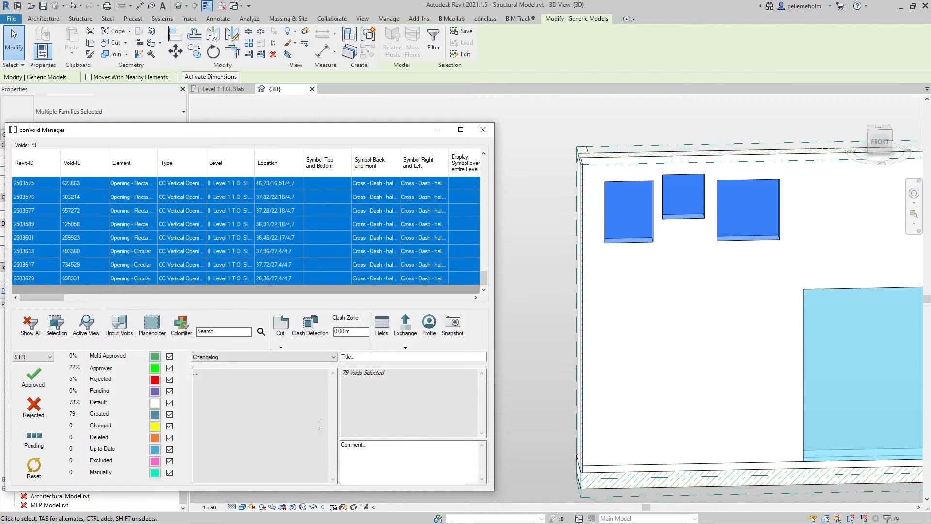
{"action": "left_click", "coordinate": [536, 325]}
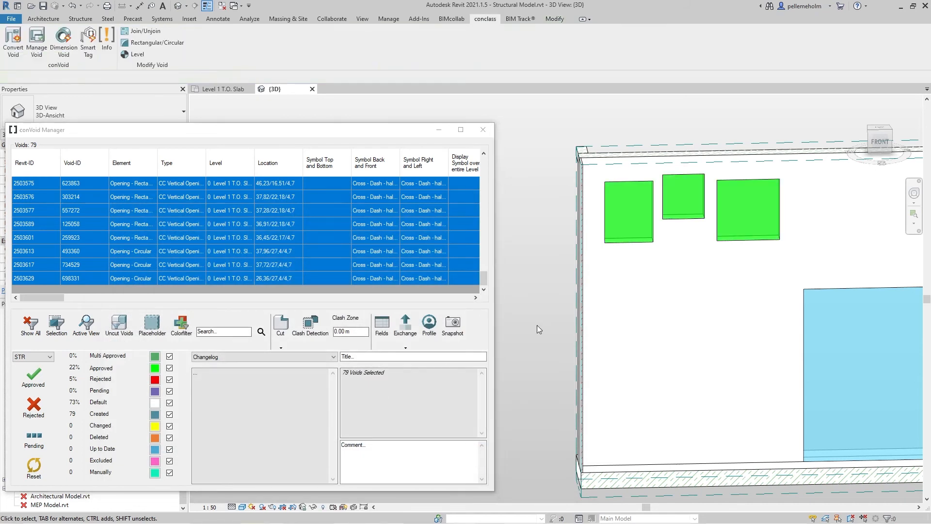
{"action": "left_click", "coordinate": [483, 130]}
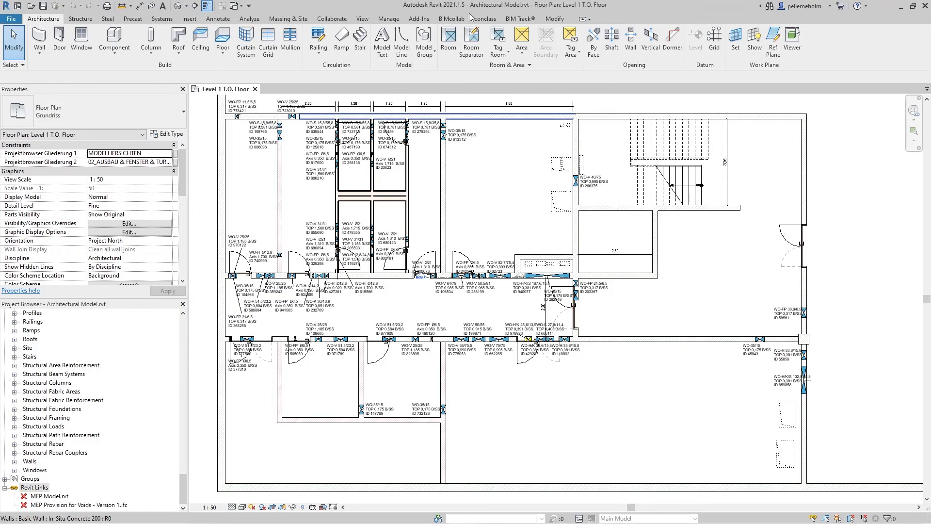
Step: Open the void manager in the architectural model and import the structural discipline's statuses and comments from the BCF report
{"action": "left_click", "coordinate": [484, 20]}
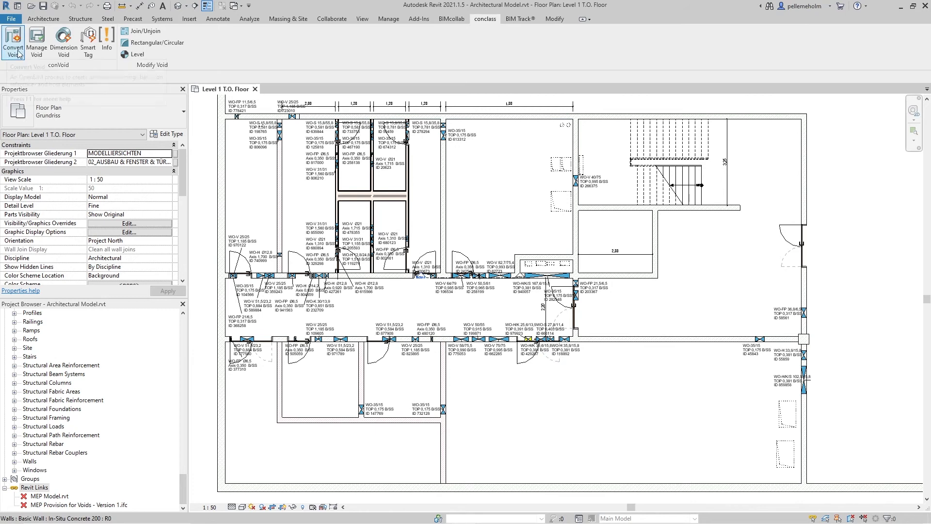
{"action": "left_click", "coordinate": [36, 49]}
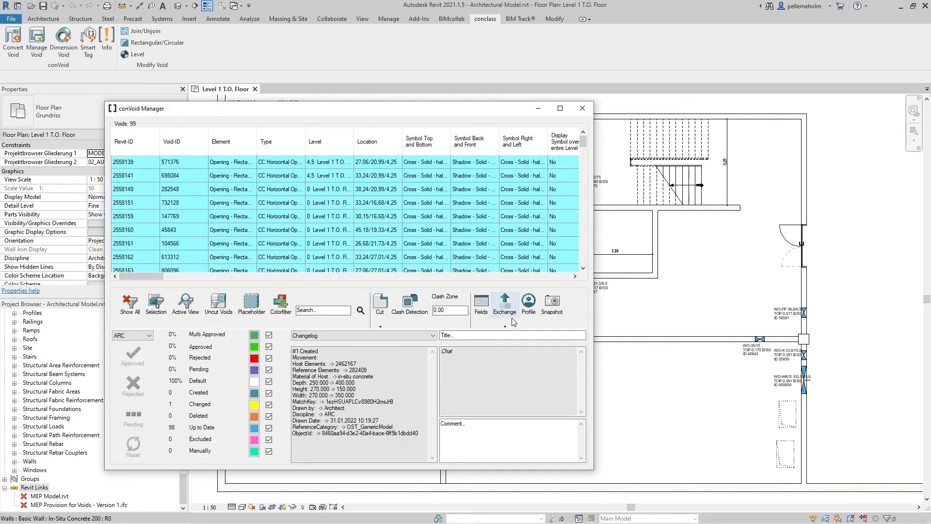
{"action": "left_click", "coordinate": [507, 324]}
{"action": "left_click", "coordinate": [522, 391]}
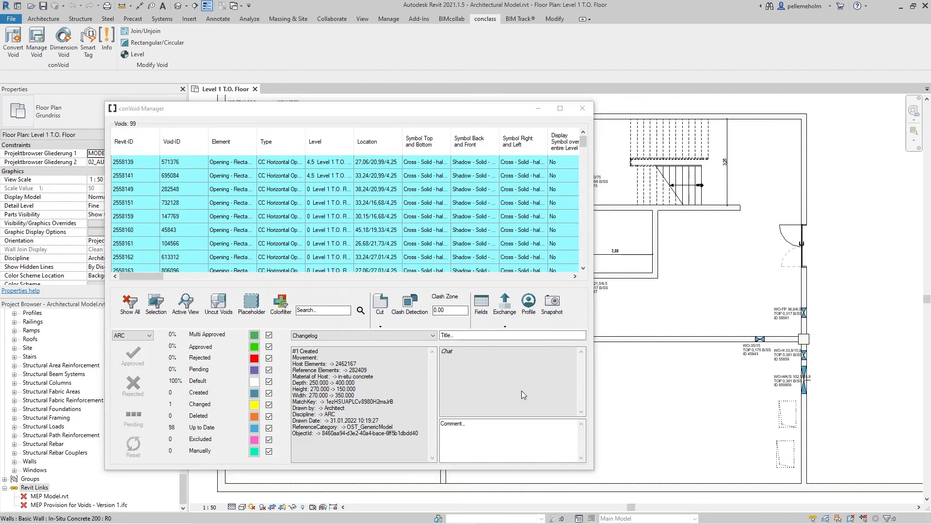
{"action": "double_click", "coordinate": [283, 187]}
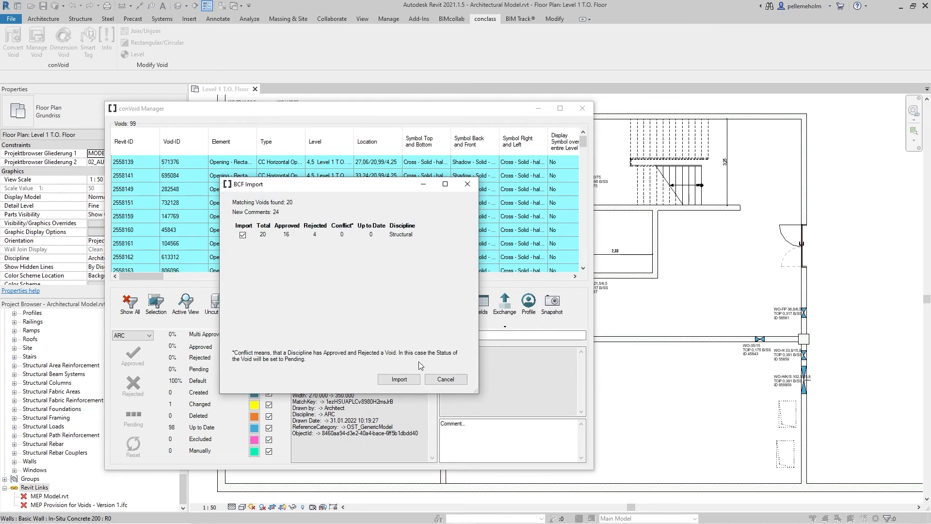
{"action": "left_click", "coordinate": [401, 379]}
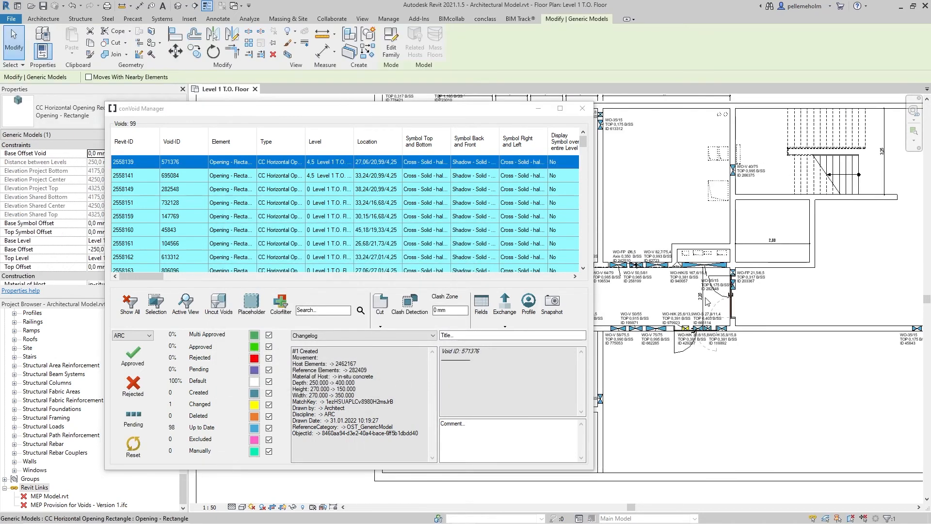
Step: Show the STR discipline's void statuses on the floor plan and examine the coloured voids along the corridor walls
{"action": "left_click", "coordinate": [132, 335]}
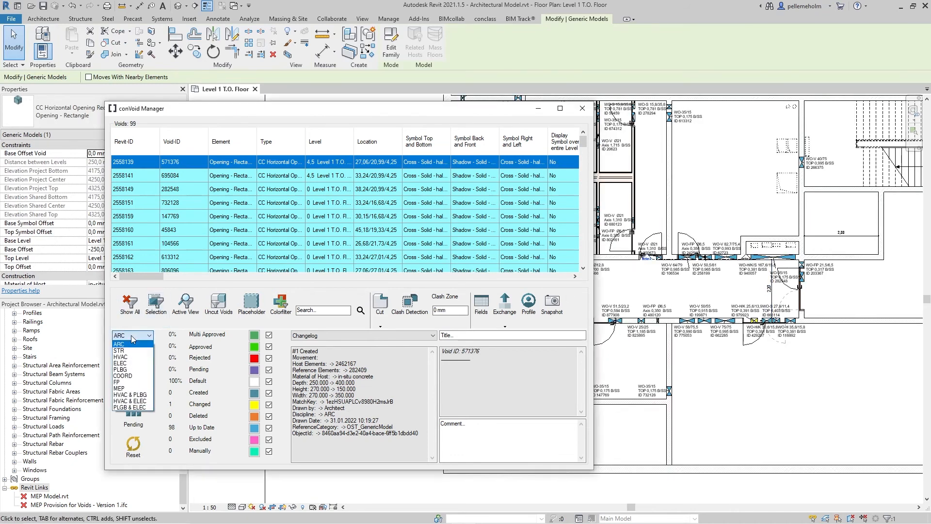
{"action": "left_click", "coordinate": [126, 351]}
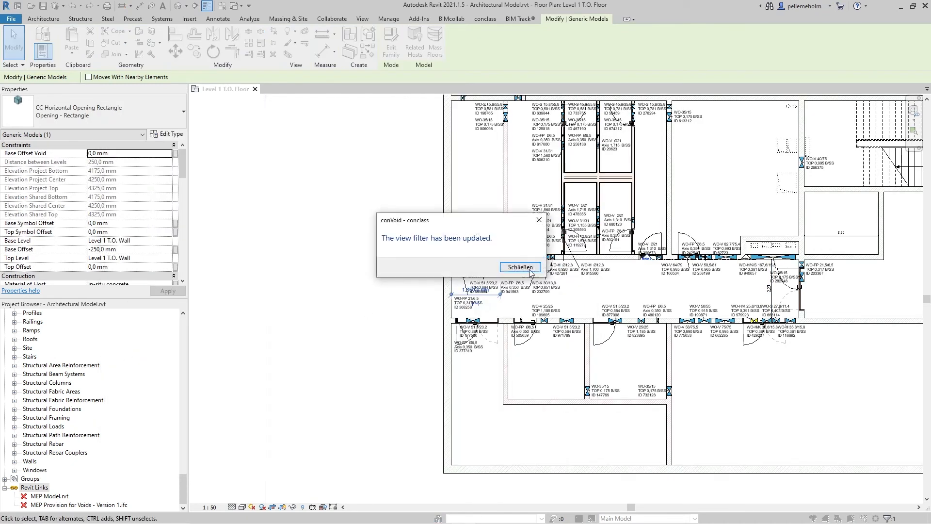
{"action": "left_click", "coordinate": [520, 267]}
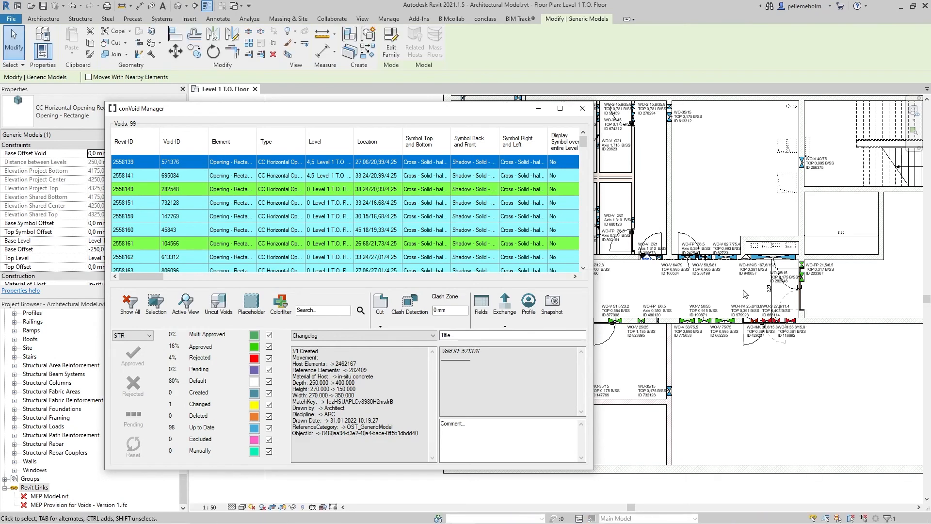
{"action": "middle_click_drag", "start_coordinate": [722, 300], "coordinate": [778, 298]}
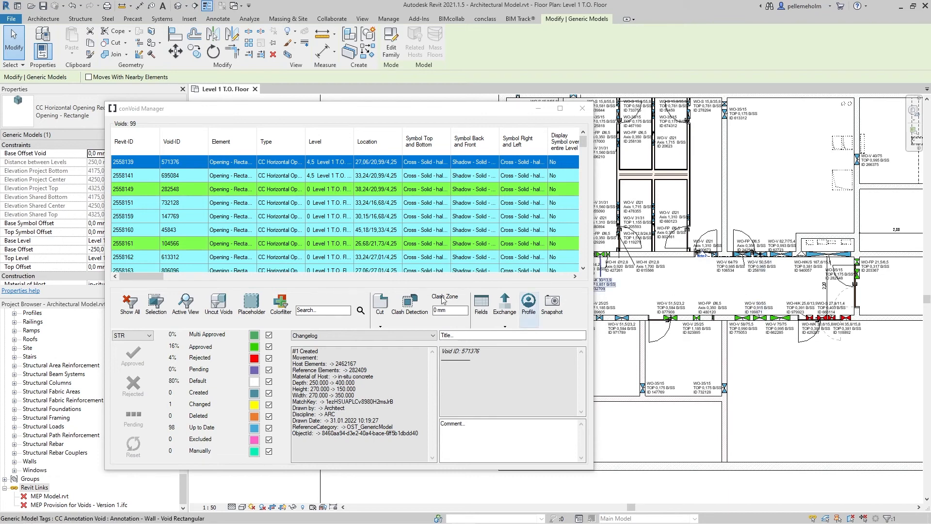
Step: Switch the active discipline back to ARC and update the view filter
{"action": "left_click", "coordinate": [132, 336]}
{"action": "left_click", "coordinate": [128, 350]}
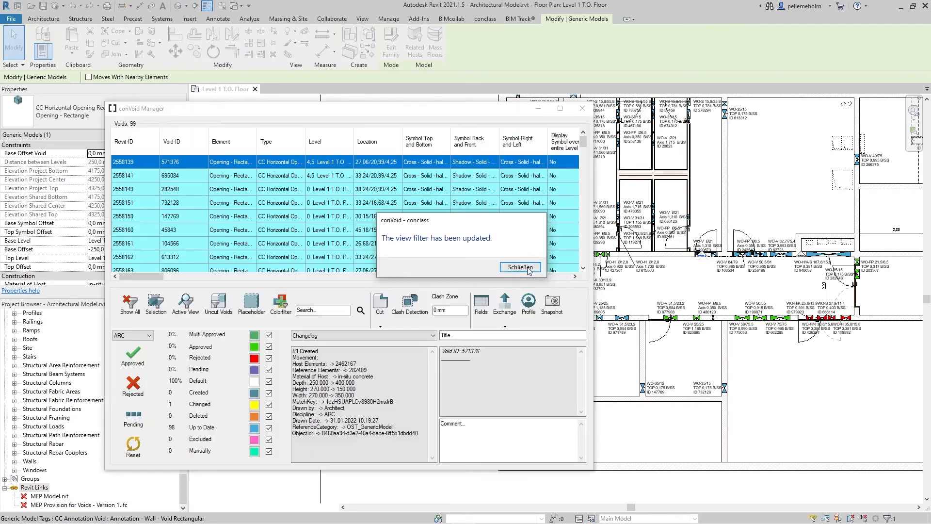
{"action": "left_click", "coordinate": [523, 266]}
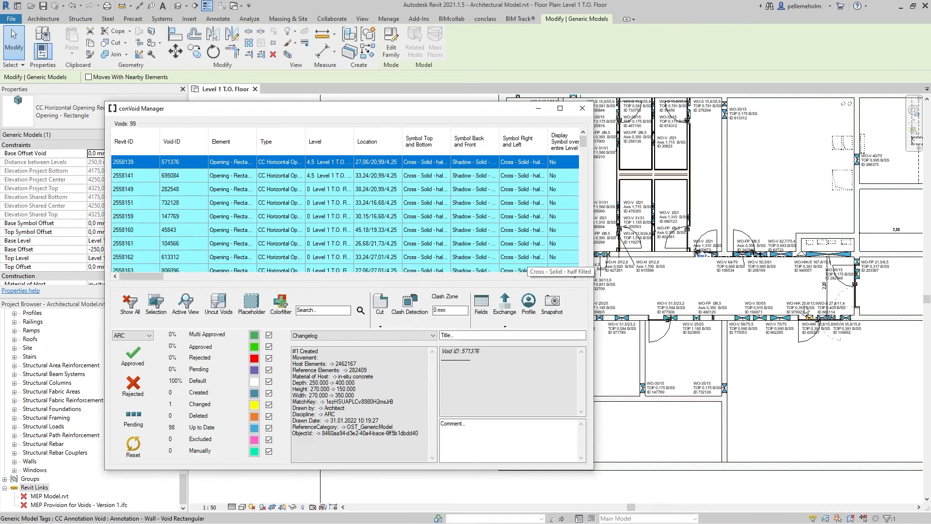
Step: Approve for ARC the four voids at the door in the lower corridor wall's east part and the three rectangular voids west of them
{"action": "scroll", "coordinate": [826, 308], "scroll_direction": "up", "scroll_amount": 3}
{"action": "left_click_drag", "start_coordinate": [758, 280], "coordinate": [892, 363]}
{"action": "left_click", "coordinate": [132, 356]}
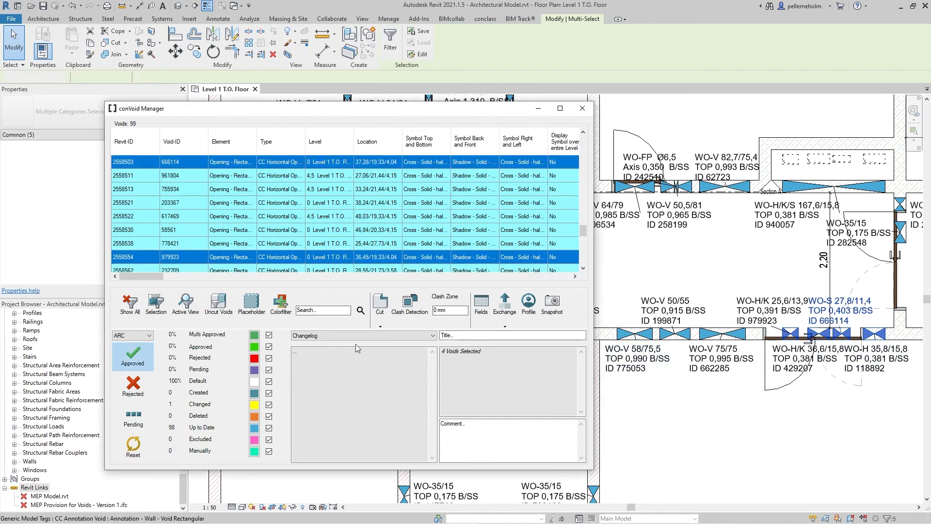
{"action": "left_click", "coordinate": [659, 275]}
{"action": "middle_click_drag", "start_coordinate": [698, 283], "coordinate": [810, 274]}
{"action": "left_click_drag", "start_coordinate": [718, 295], "coordinate": [851, 356]}
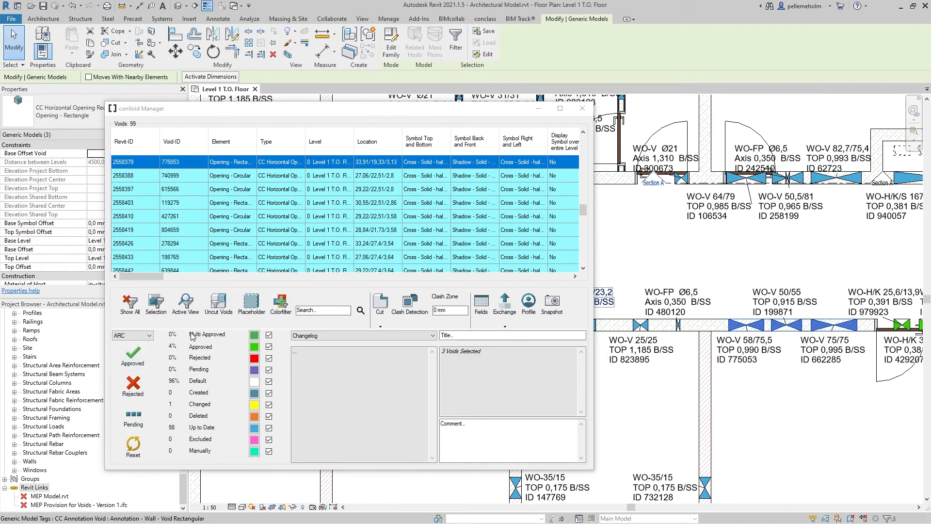
{"action": "left_click", "coordinate": [141, 364]}
Step: Reject the Ø6,5 void 505059 above the door for ARC and comment "Move to the right. Do not place it above the Door."
{"action": "middle_click_drag", "start_coordinate": [662, 239], "coordinate": [815, 277]}
{"action": "scroll", "coordinate": [710, 281], "scroll_direction": "down", "scroll_amount": 2}
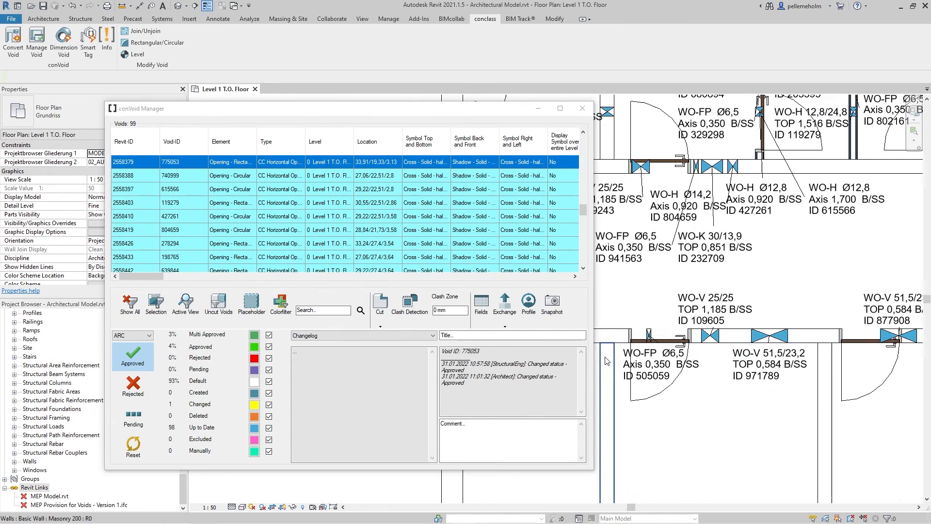
{"action": "scroll", "coordinate": [607, 359], "scroll_direction": "up", "scroll_amount": 4}
{"action": "left_click", "coordinate": [664, 329]}
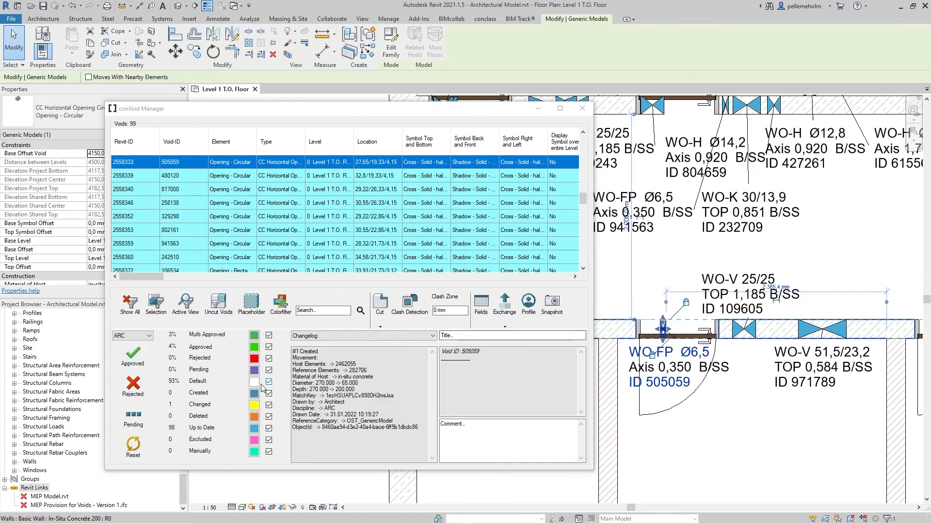
{"action": "left_click", "coordinate": [130, 388]}
{"action": "left_click", "coordinate": [455, 436]}
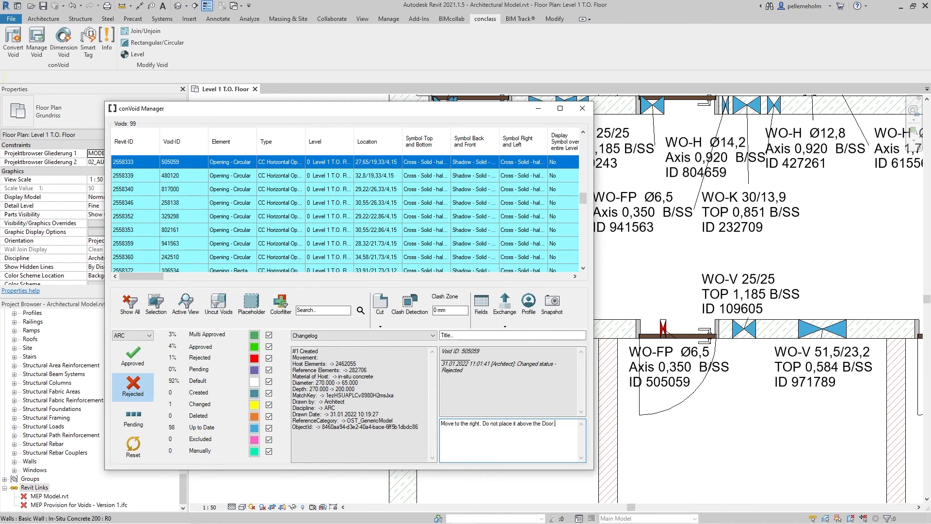
{"action": "key", "text": "Return"}
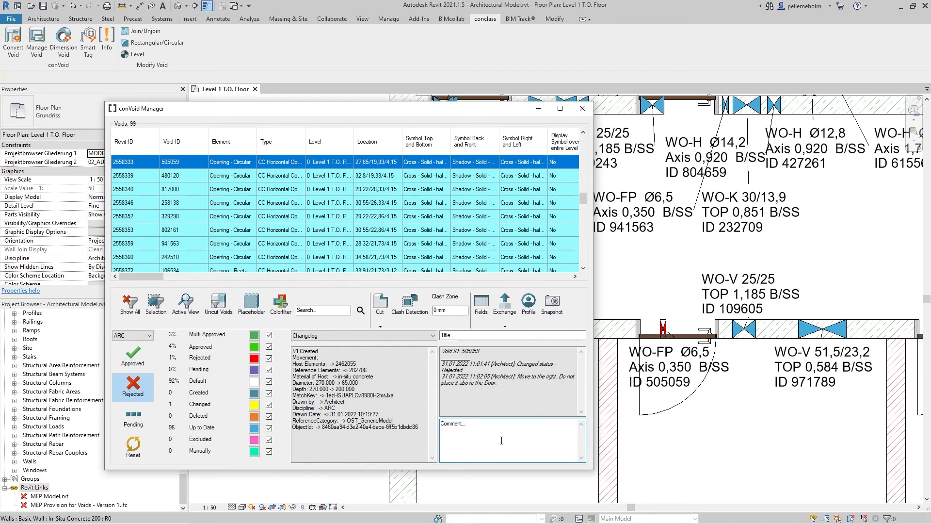
Step: Approve for ARC the eight voids along the upper corridor wall's west part, between the door openings
{"action": "left_click", "coordinate": [738, 428]}
{"action": "scroll", "coordinate": [737, 428], "scroll_direction": "down", "scroll_amount": 2}
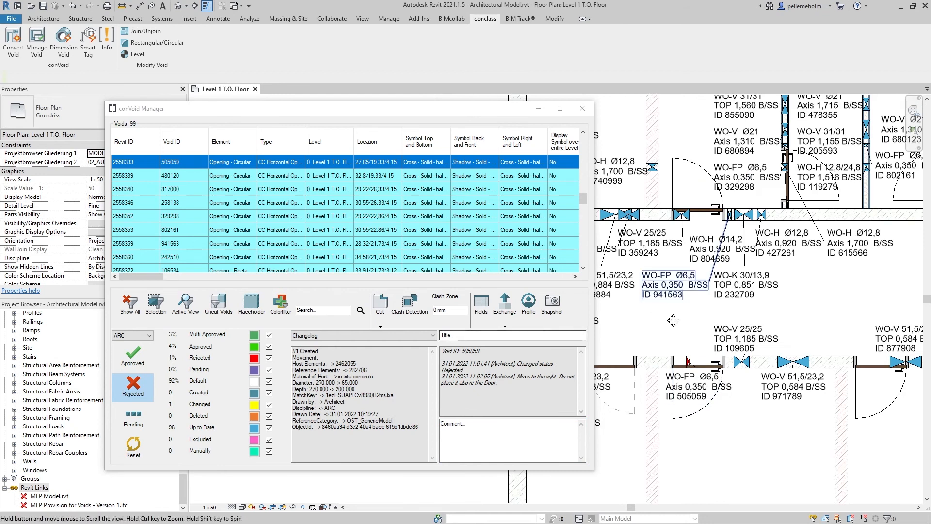
{"action": "middle_click_drag", "start_coordinate": [671, 318], "coordinate": [779, 386]}
{"action": "left_click_drag", "start_coordinate": [601, 258], "coordinate": [884, 302]}
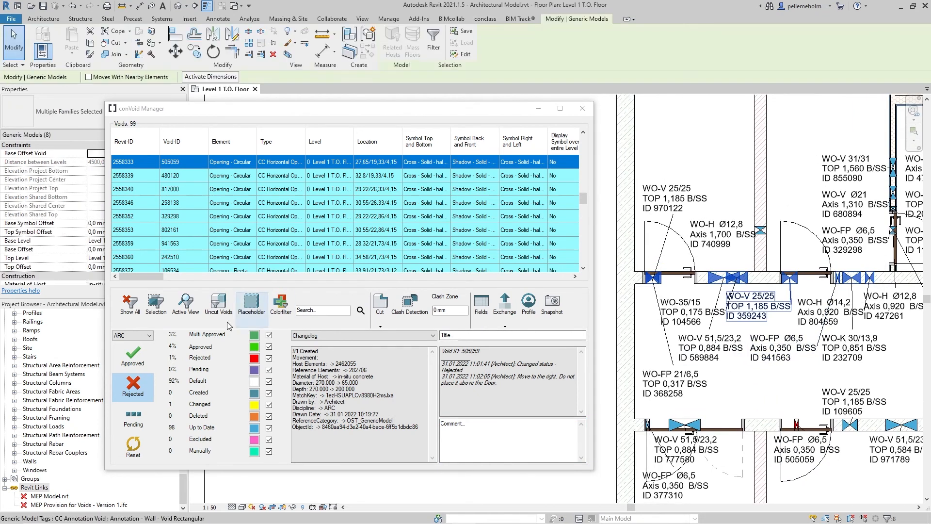
{"action": "left_click", "coordinate": [141, 357]}
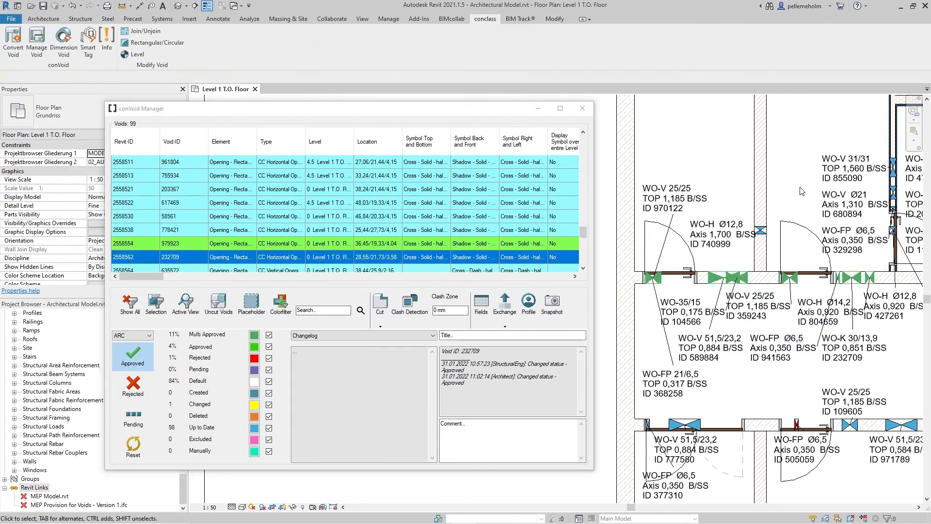
Step: Approve for ARC the 13 voids in the upper corridor wall's east part and around the shaft there
{"action": "scroll", "coordinate": [823, 214], "scroll_direction": "down", "scroll_amount": 3}
{"action": "middle_click_drag", "start_coordinate": [823, 213], "coordinate": [658, 211]}
{"action": "left_click_drag", "start_coordinate": [727, 167], "coordinate": [924, 258]}
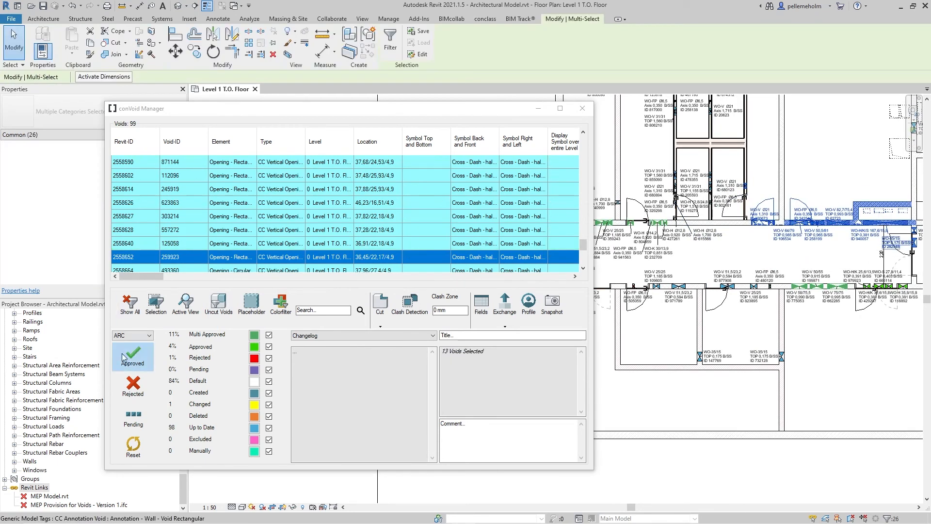
{"action": "left_click", "coordinate": [833, 189]}
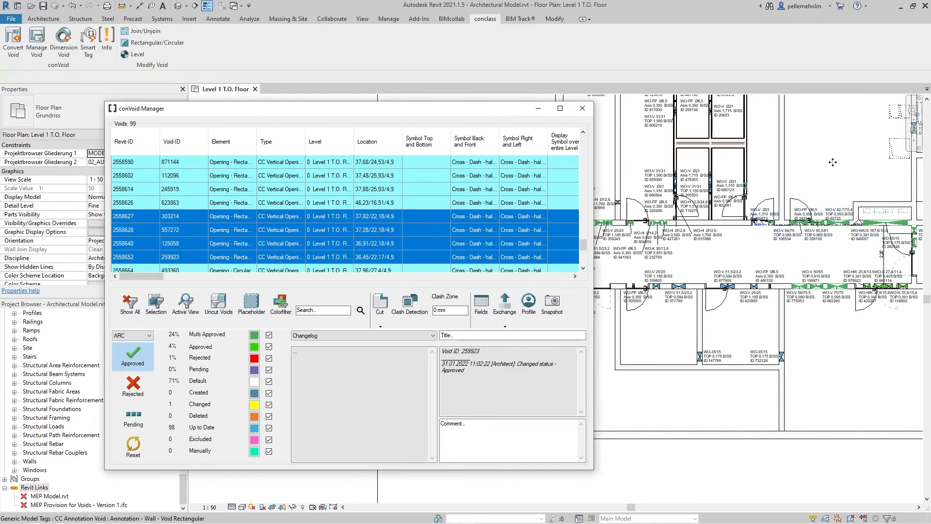
Step: Select all 99 voids in the void list
{"action": "left_click", "coordinate": [309, 207]}
{"action": "scroll", "coordinate": [453, 245], "scroll_direction": "up", "scroll_amount": 20}
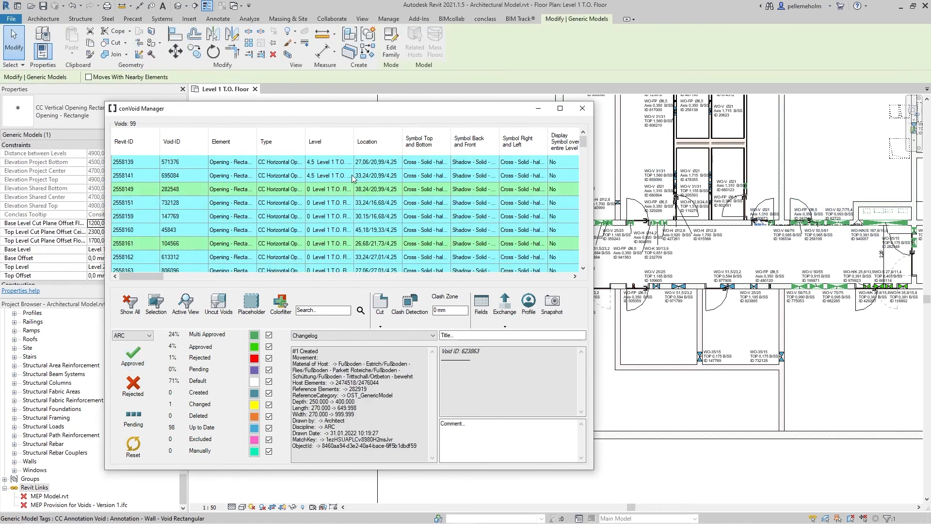
{"action": "left_click", "coordinate": [349, 164]}
{"action": "scroll", "coordinate": [378, 246], "scroll_direction": "down", "scroll_amount": 20}
{"action": "scroll", "coordinate": [378, 247], "scroll_direction": "down", "scroll_amount": 10}
{"action": "key", "text": "ctrl+a"}
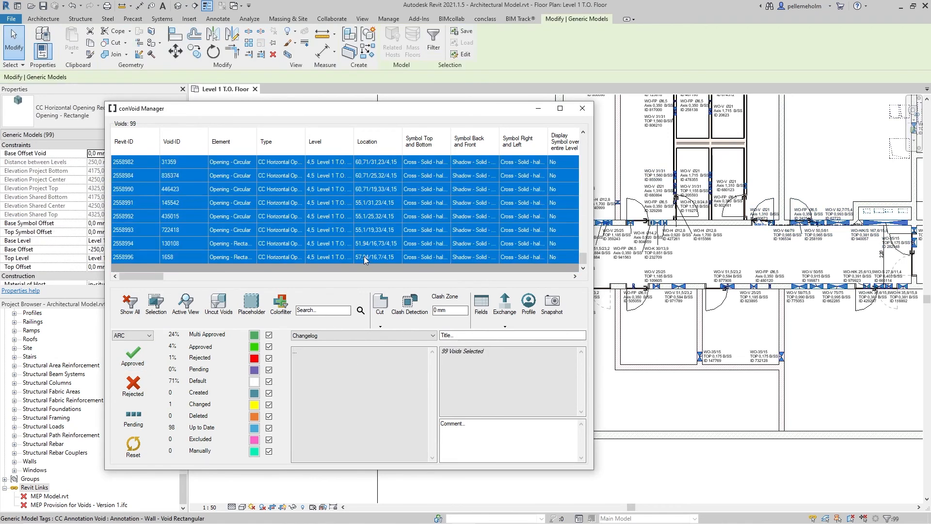
{"action": "left_click", "coordinate": [505, 326]}
{"action": "left_click", "coordinate": [527, 375]}
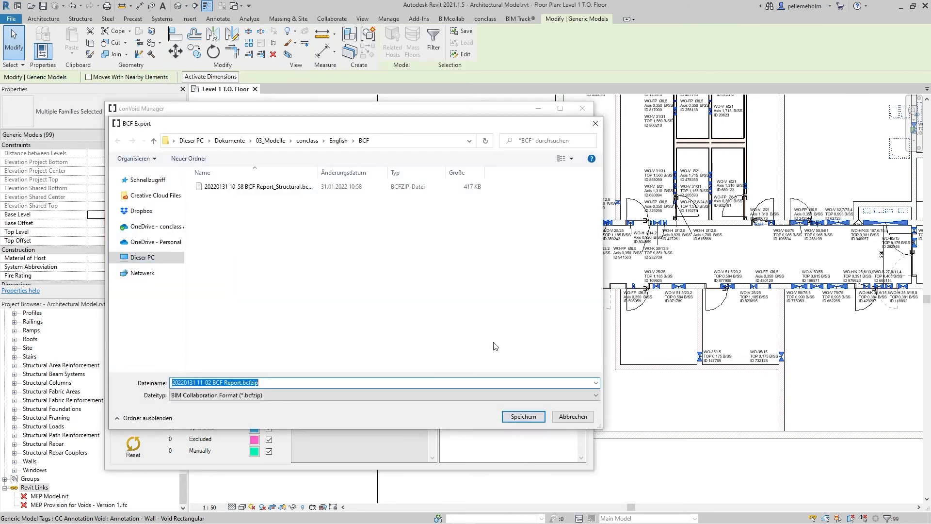
{"action": "left_click", "coordinate": [242, 383]}
{"action": "type", "text": "_Architectural"}
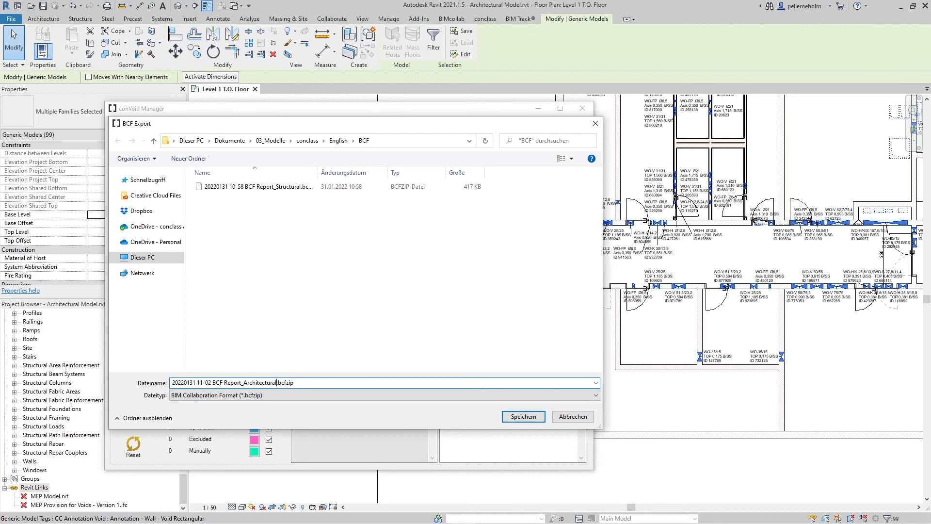
{"action": "key", "text": "Return"}
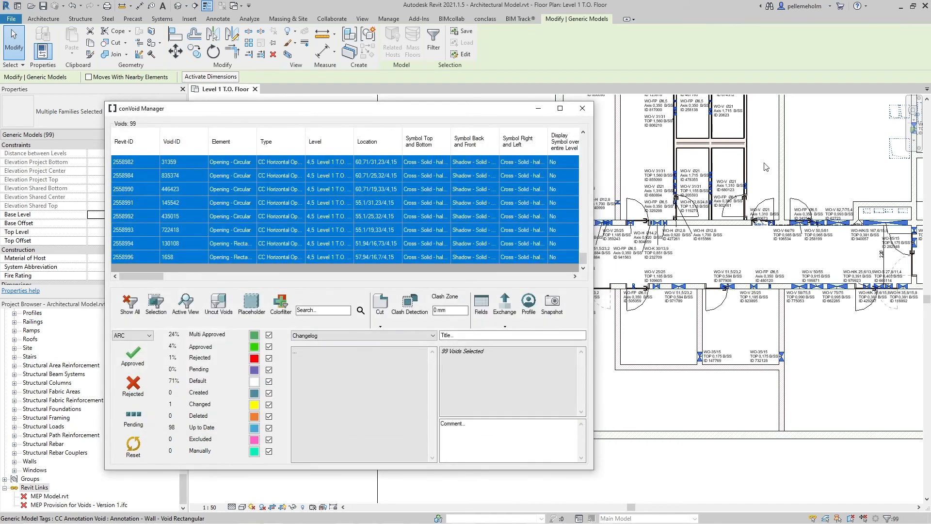
{"action": "left_click", "coordinate": [766, 167]}
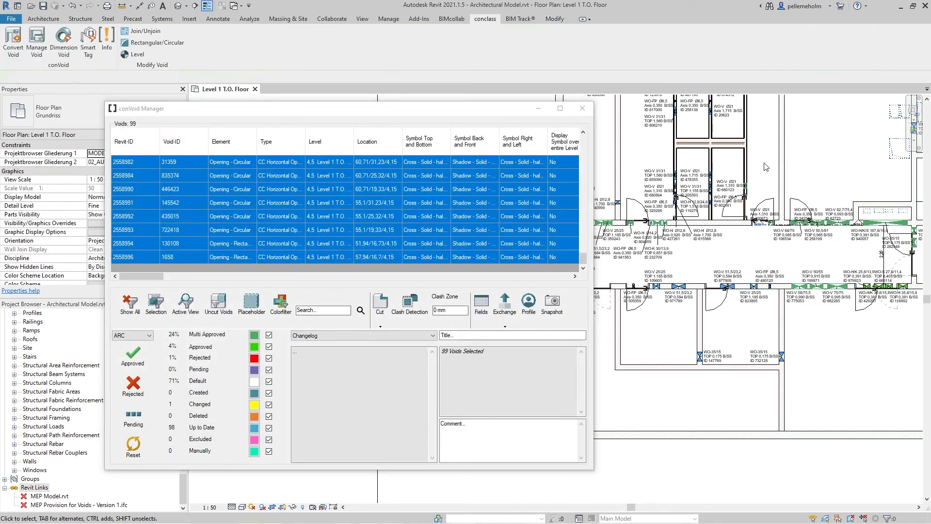
{"action": "left_click", "coordinate": [583, 110]}
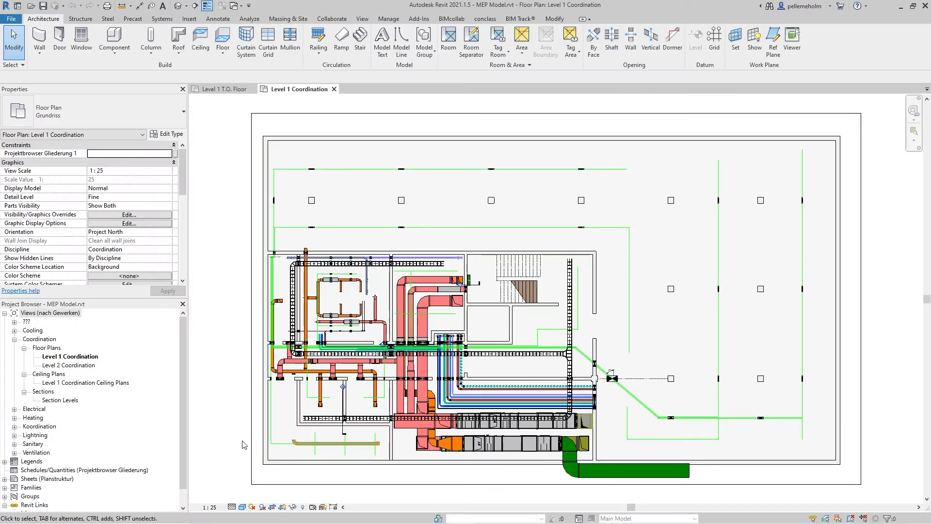
Step: In the MEP model's void manager, import the architectural BCF report with only the Architectural discipline included
{"action": "left_click", "coordinate": [486, 19]}
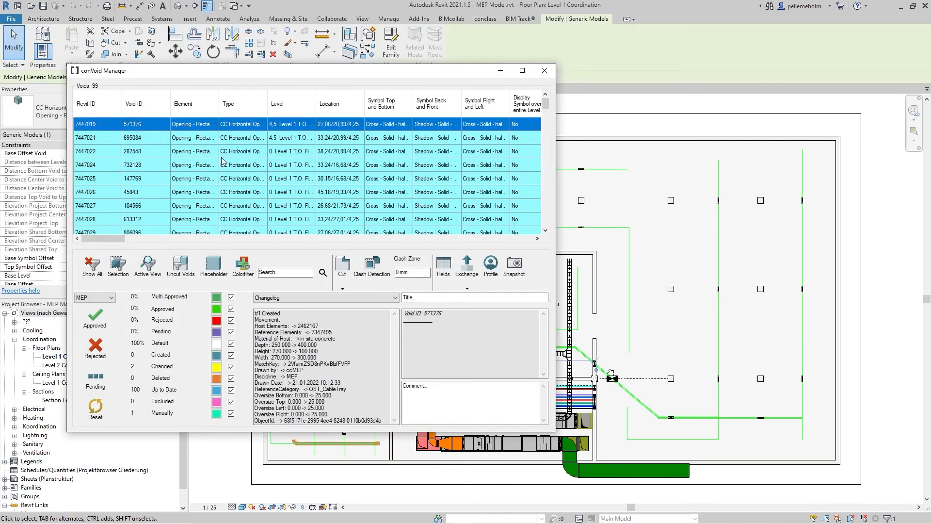
{"action": "left_click", "coordinate": [467, 288]}
{"action": "left_click", "coordinate": [478, 357]}
{"action": "double_click", "coordinate": [219, 165]}
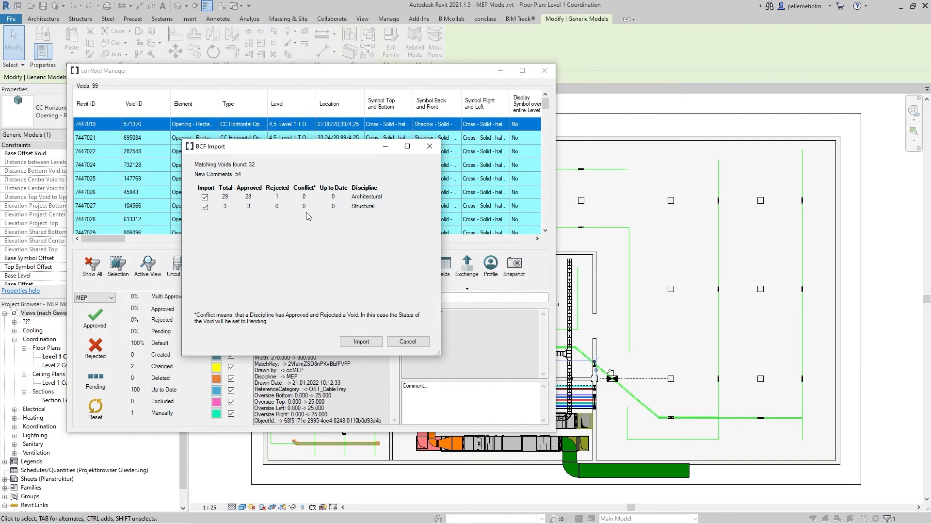
{"action": "left_click", "coordinate": [204, 207]}
{"action": "left_click", "coordinate": [371, 343]}
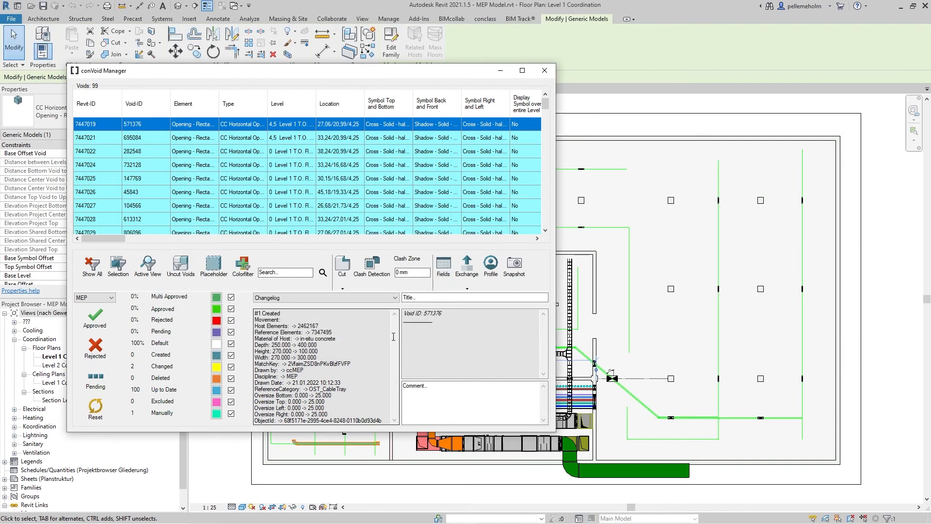
Step: Import the structural BCF report with the Structural discipline's statuses into the MEP model
{"action": "left_click", "coordinate": [472, 289]}
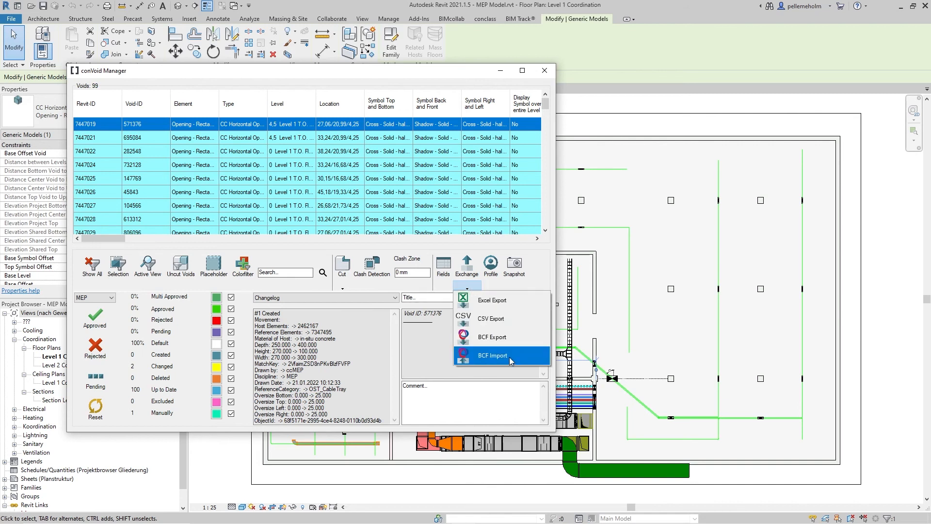
{"action": "left_click", "coordinate": [492, 355]}
{"action": "double_click", "coordinate": [262, 154]}
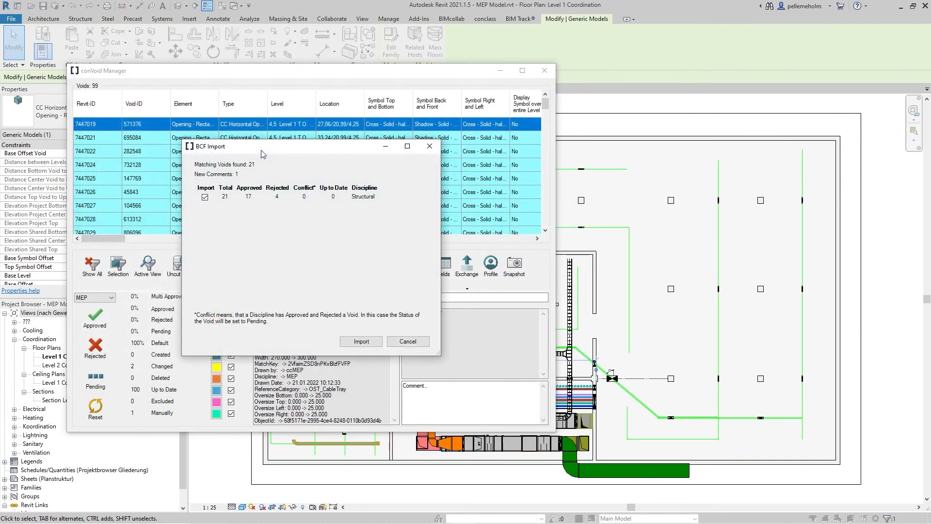
{"action": "left_click", "coordinate": [361, 341]}
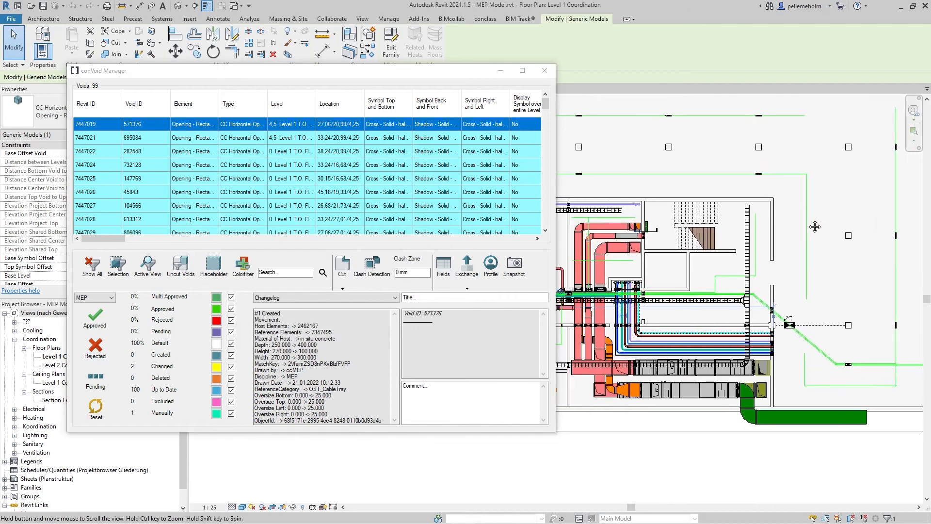
Step: Switch the active discipline to STR and update the view filter
{"action": "left_click", "coordinate": [94, 297]}
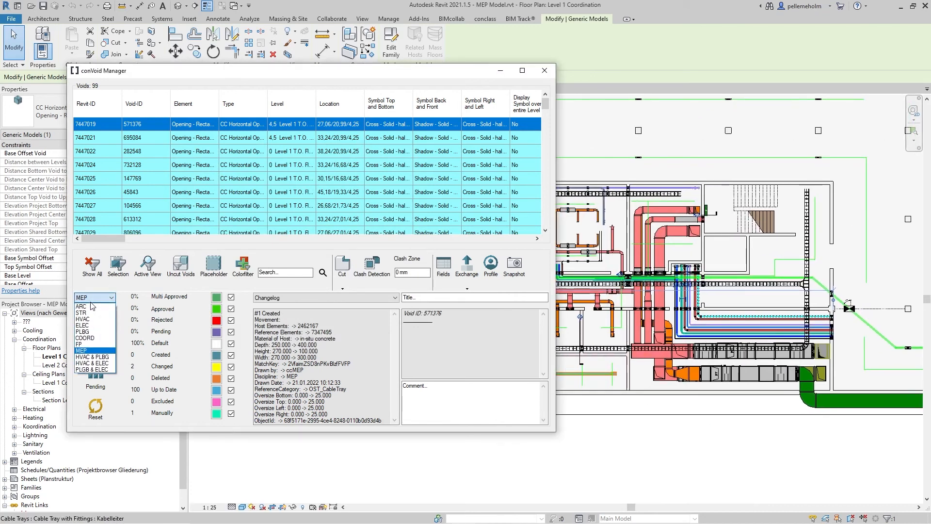
{"action": "left_click", "coordinate": [88, 314]}
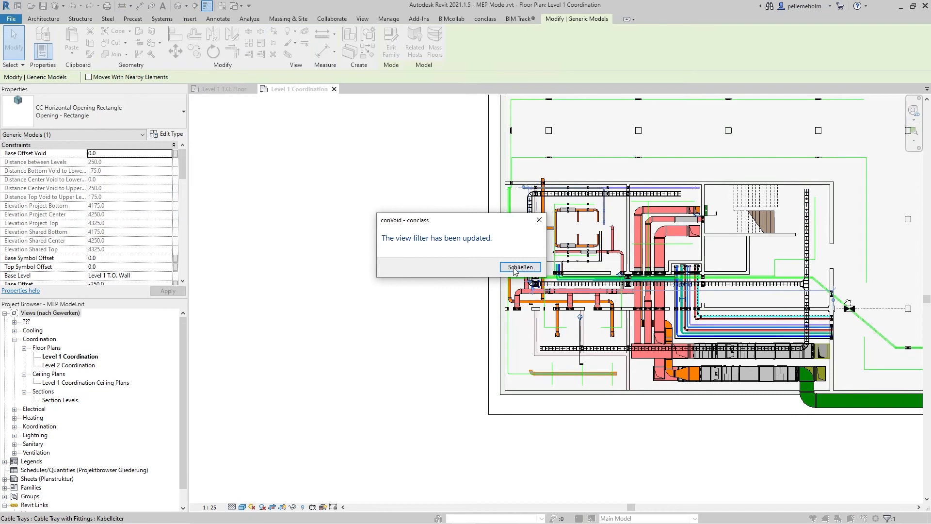
{"action": "left_click", "coordinate": [520, 268]}
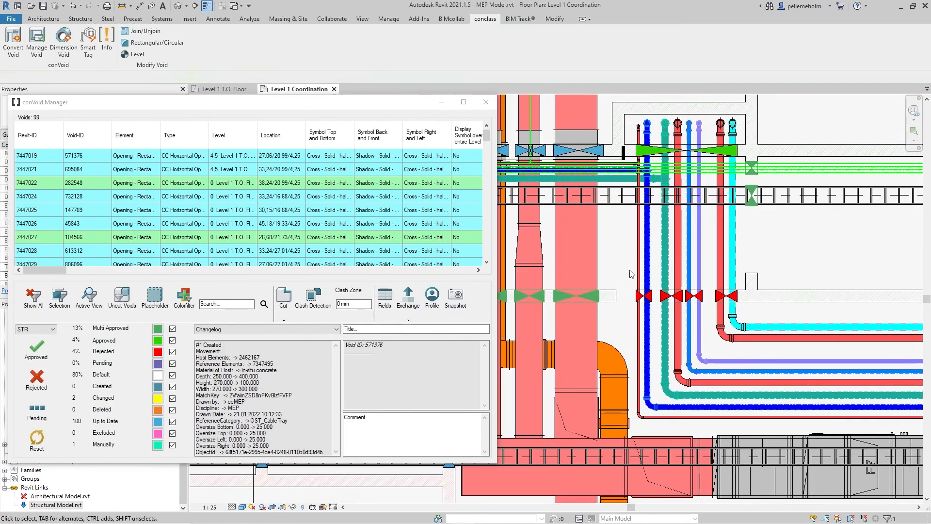
Step: Read the structural engineer's comments on the rejected pipe voids 429207 and 979923 in the lower corridor wall and view the attached snapshot
{"action": "left_click", "coordinate": [671, 295]}
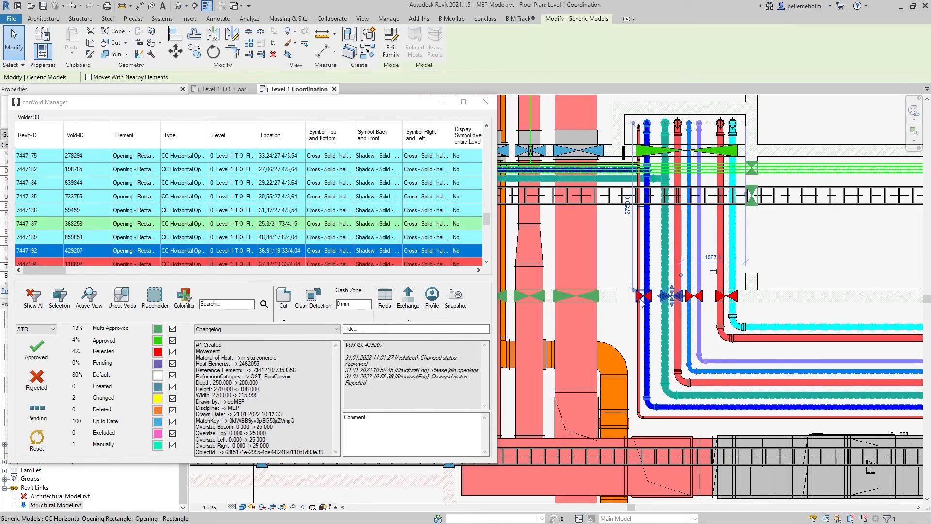
{"action": "left_click", "coordinate": [643, 296]}
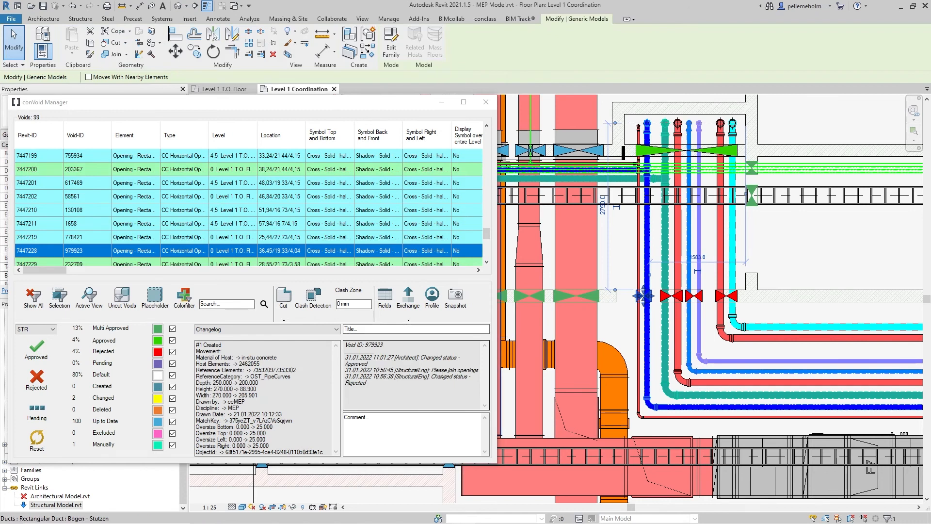
{"action": "left_click", "coordinate": [458, 316]}
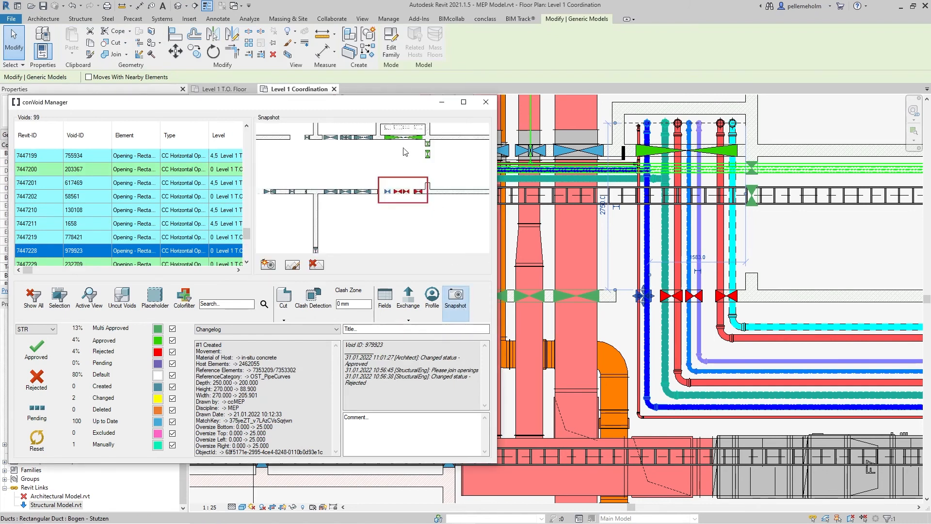
{"action": "left_click", "coordinate": [456, 302]}
Step: Join the four rejected pipe voids in the lower corridor wall into one opening
{"action": "left_click_drag", "start_coordinate": [623, 271], "coordinate": [824, 329]}
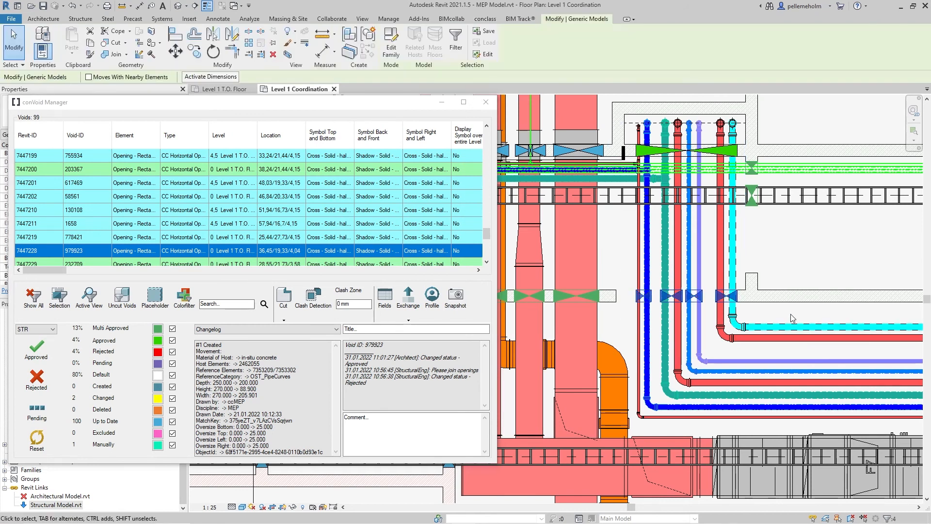
{"action": "left_click", "coordinate": [485, 18]}
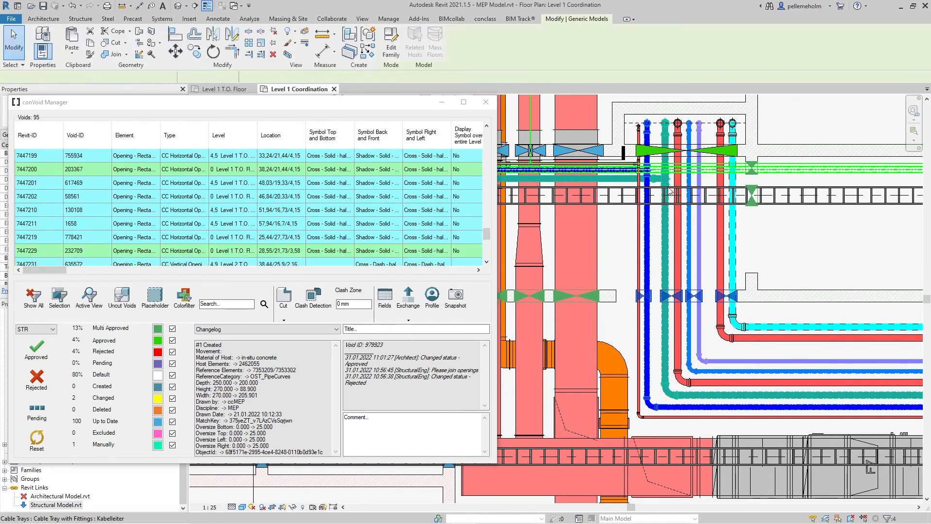
{"action": "left_click", "coordinate": [779, 235]}
Step: Examine the STR void statuses across the coordination plan and through the whole void list
{"action": "scroll", "coordinate": [779, 236], "scroll_direction": "down", "scroll_amount": 3}
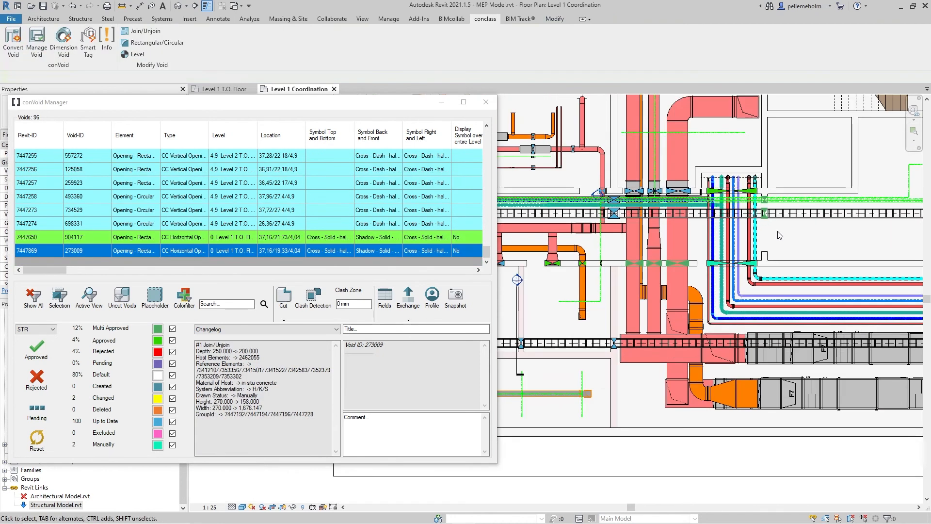
{"action": "middle_click_drag", "start_coordinate": [779, 235], "coordinate": [883, 233]}
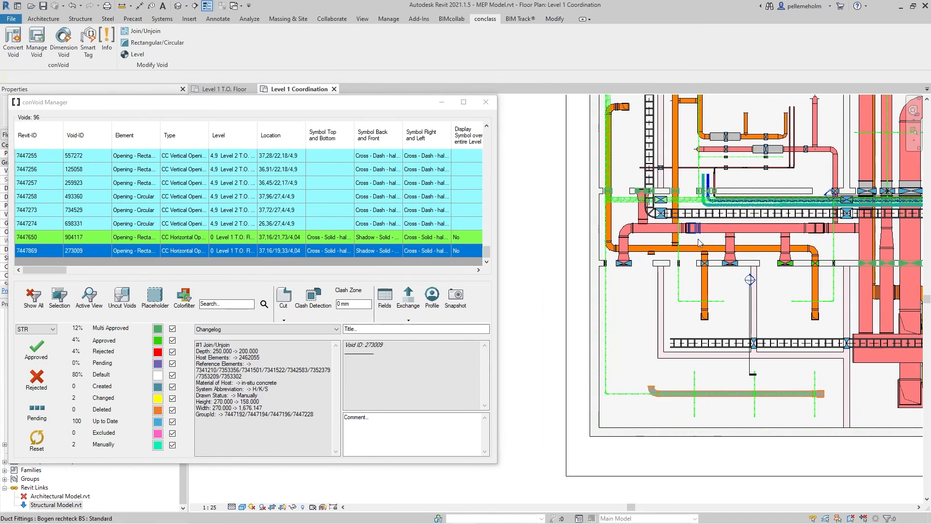
{"action": "middle_click_drag", "start_coordinate": [834, 278], "coordinate": [690, 289]}
{"action": "scroll", "coordinate": [129, 183], "scroll_direction": "up", "scroll_amount": 20}
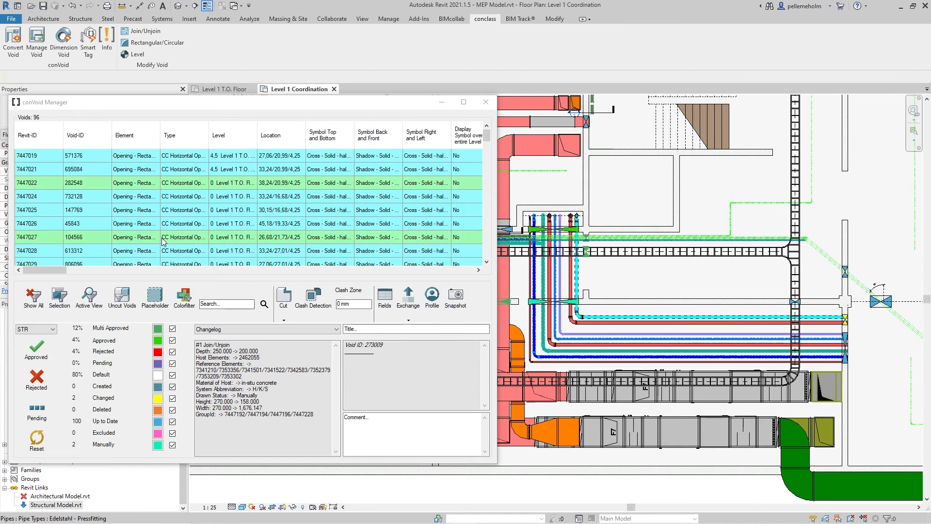
{"action": "scroll", "coordinate": [163, 241], "scroll_direction": "down", "scroll_amount": 20}
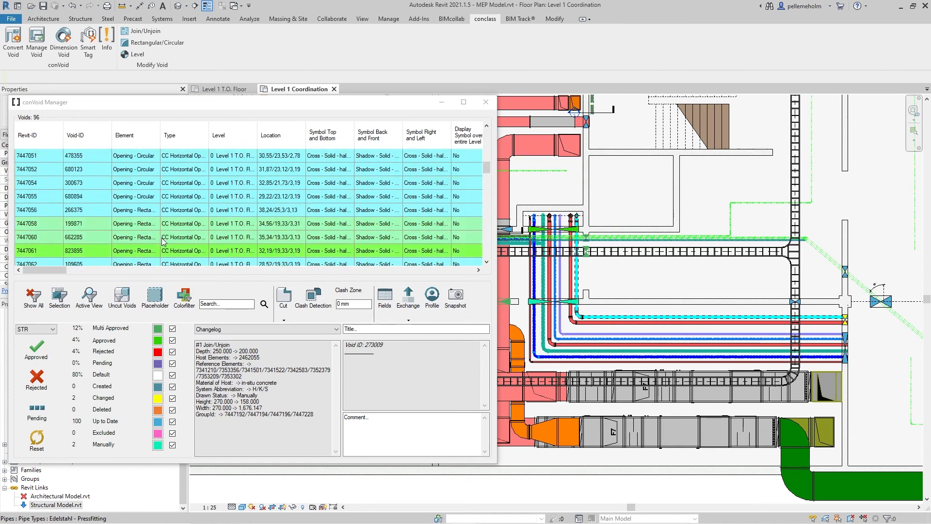
{"action": "scroll", "coordinate": [163, 241], "scroll_direction": "down", "scroll_amount": 5}
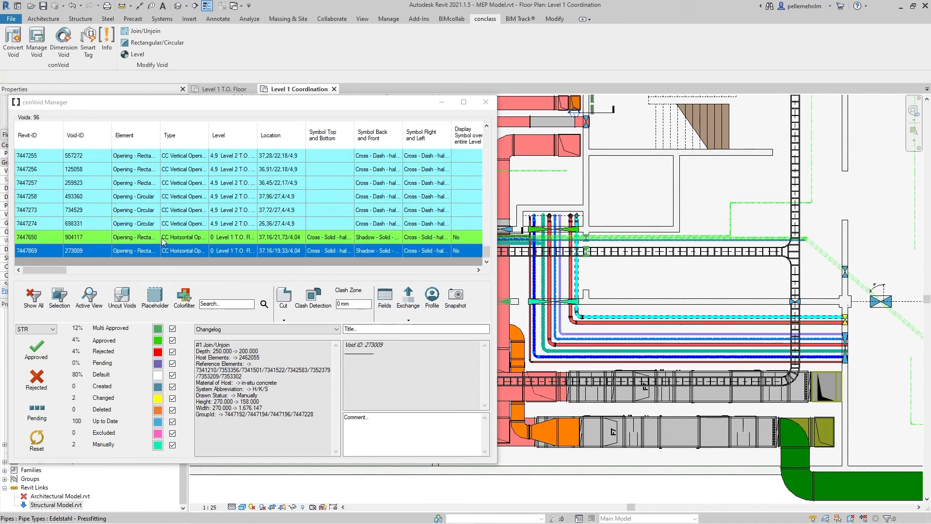
Step: Switch the active discipline to ARC and update the view filter
{"action": "left_click", "coordinate": [23, 329]}
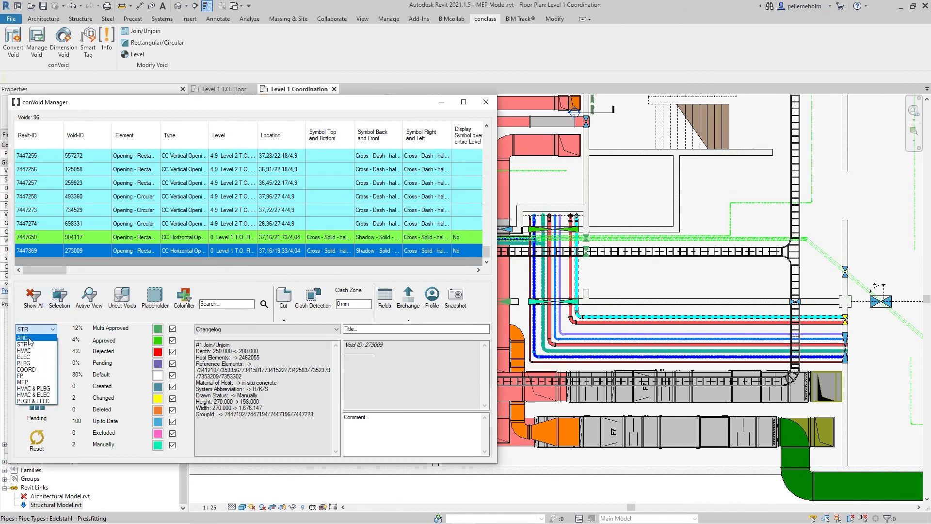
{"action": "left_click", "coordinate": [27, 342]}
{"action": "left_click", "coordinate": [517, 266]}
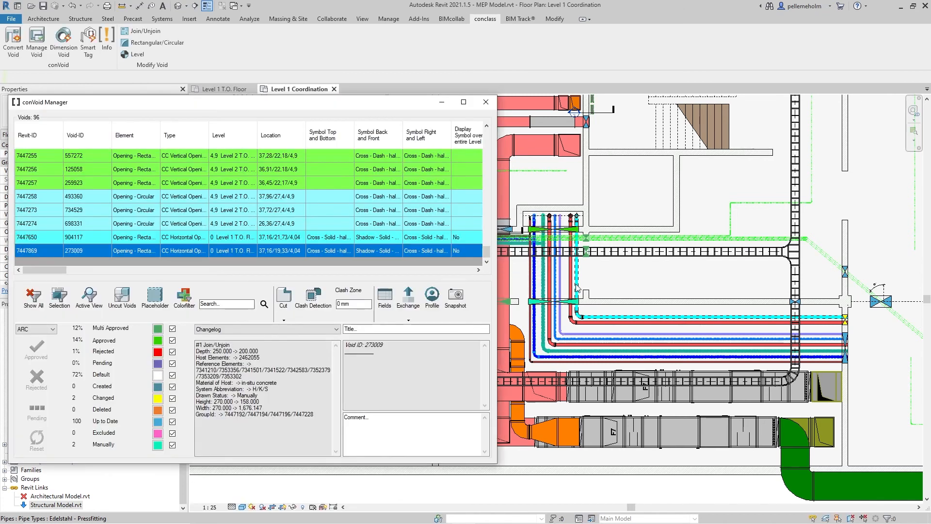
Step: Find the rejected circular void 505059 in the void list and show it on the plan with its comments
{"action": "scroll", "coordinate": [199, 233], "scroll_direction": "up", "scroll_amount": 10}
{"action": "scroll", "coordinate": [198, 241], "scroll_direction": "up", "scroll_amount": 3}
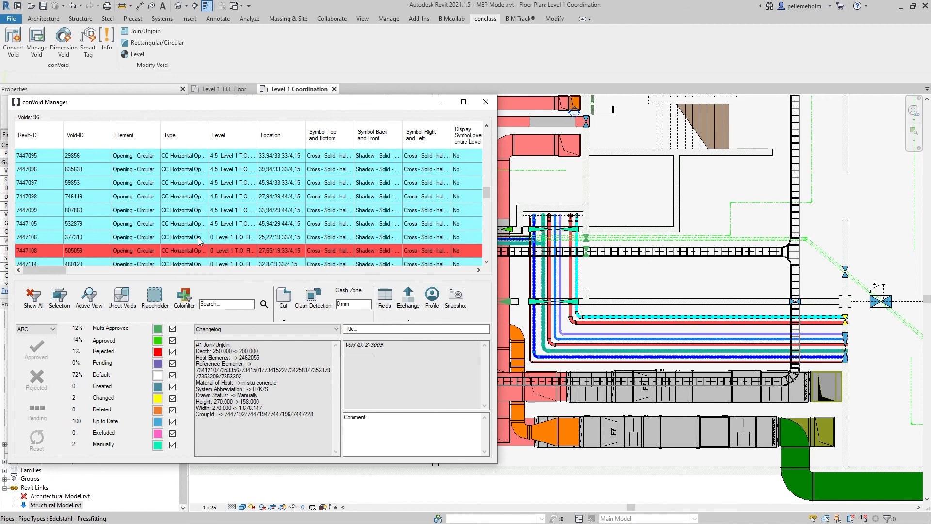
{"action": "left_click", "coordinate": [198, 251]}
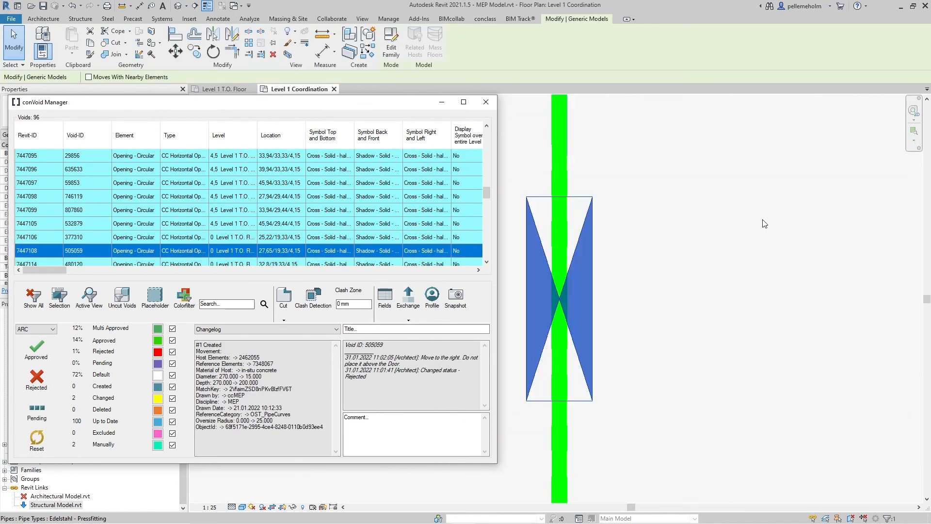
Step: Move the thin vertical pipe through rejected void 505059 to the right, clear of the door opening, leaving the void in place
{"action": "left_click", "coordinate": [762, 221]}
{"action": "scroll", "coordinate": [737, 223], "scroll_direction": "down", "scroll_amount": 8}
{"action": "middle_click_drag", "start_coordinate": [747, 223], "coordinate": [631, 310]}
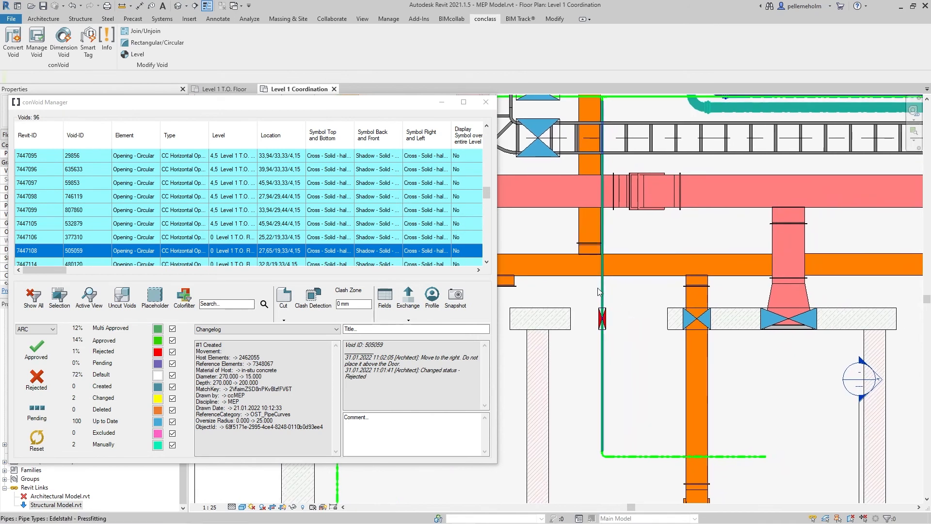
{"action": "left_click", "coordinate": [603, 289]}
{"action": "scroll", "coordinate": [618, 295], "scroll_direction": "down", "scroll_amount": 3}
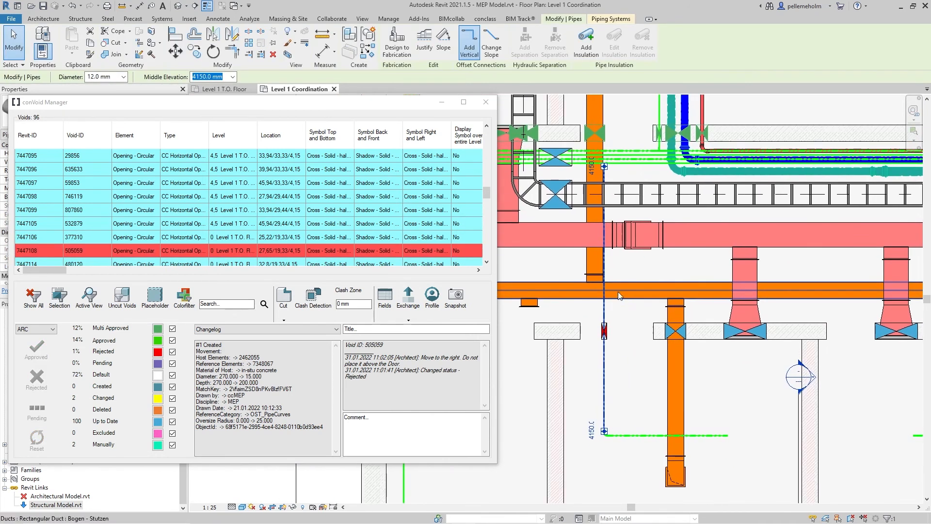
{"action": "left_click_drag", "start_coordinate": [603, 305], "coordinate": [657, 311]}
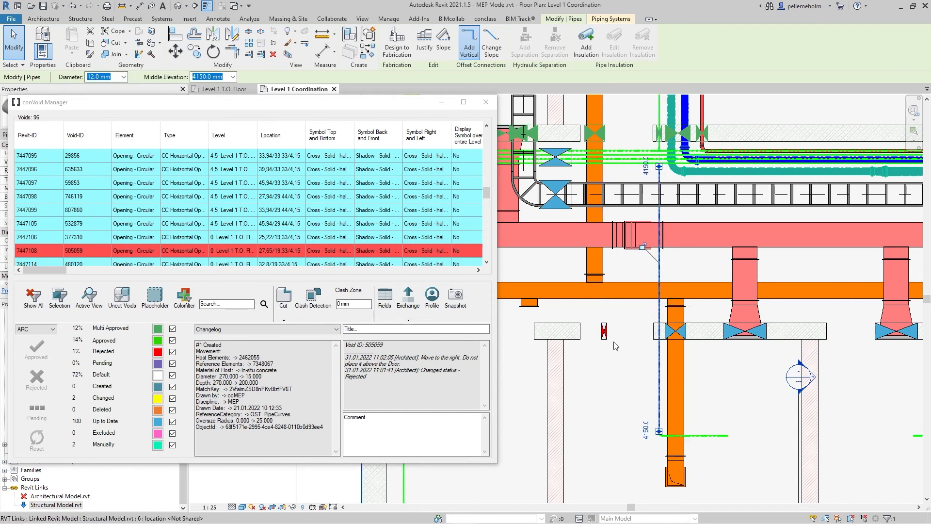
{"action": "left_click", "coordinate": [632, 353]}
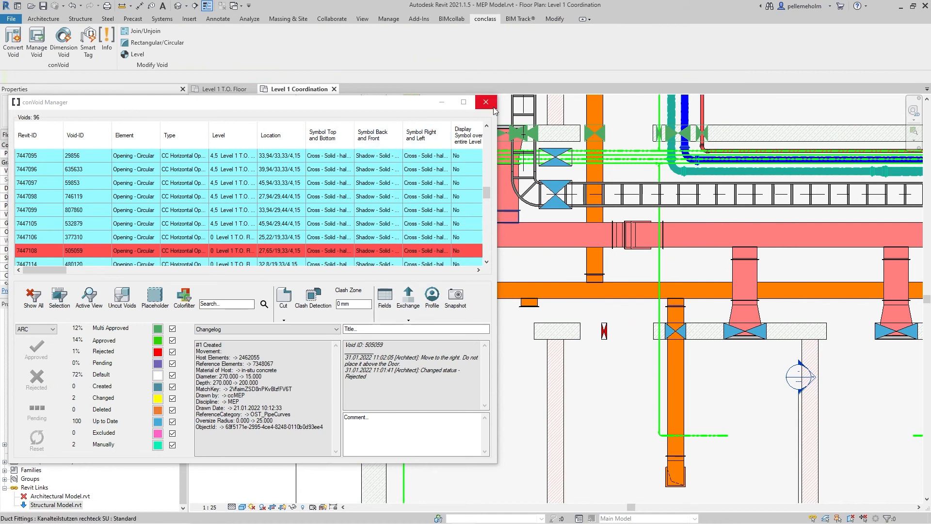
Step: Switch the active discipline to MEP and update the view filter
{"action": "left_click", "coordinate": [328, 251]}
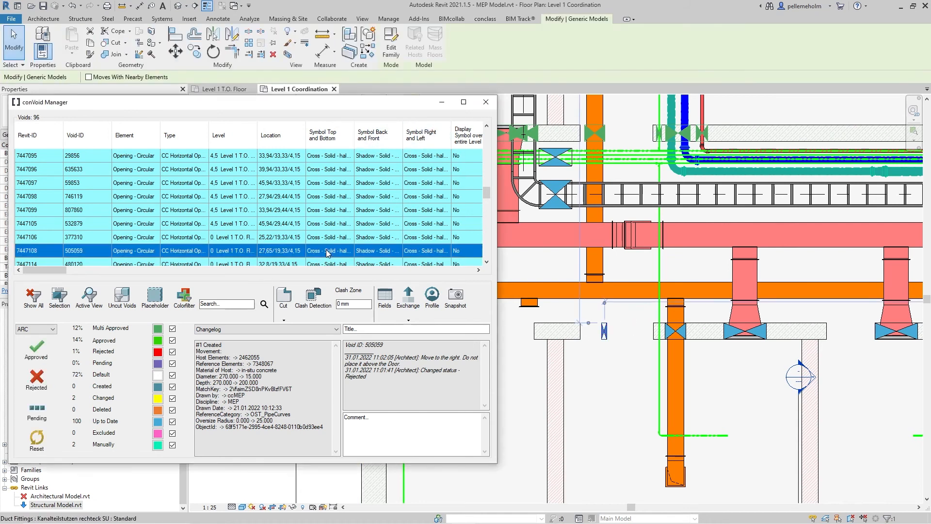
{"action": "left_click", "coordinate": [50, 329]}
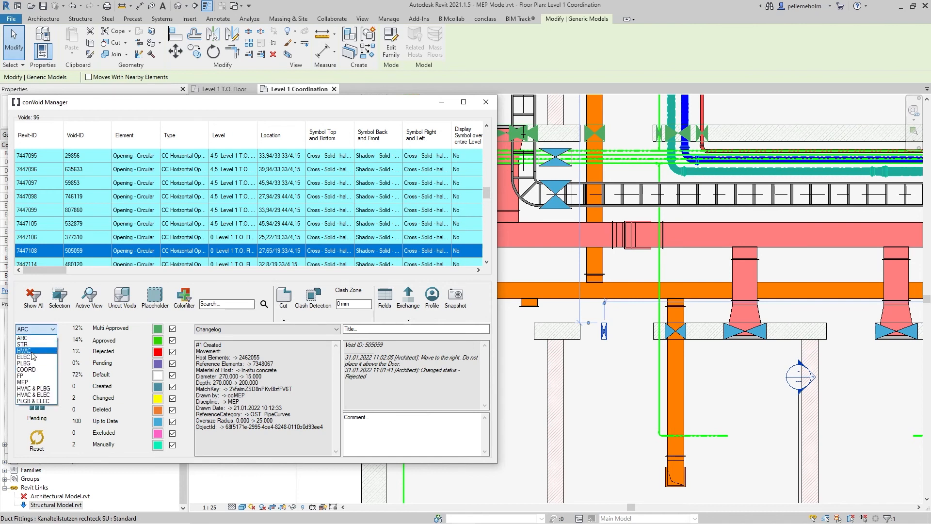
{"action": "left_click", "coordinate": [32, 382]}
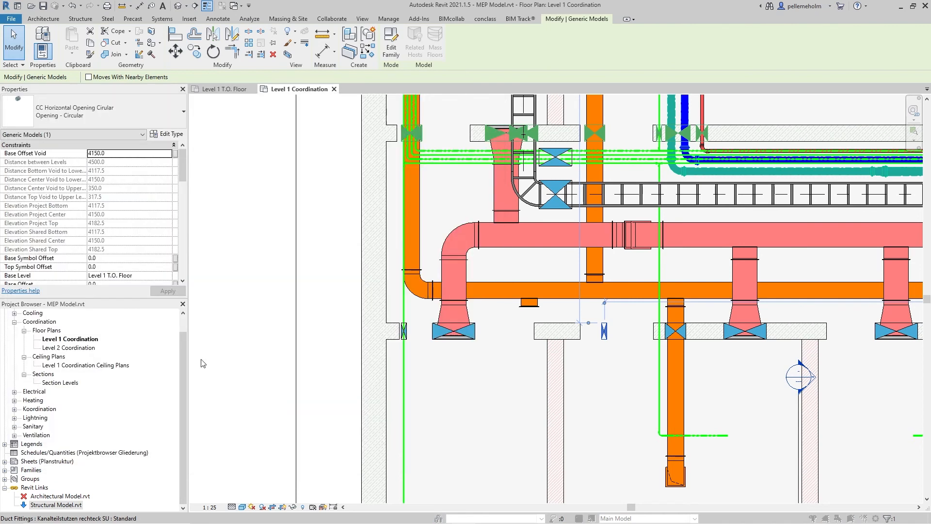
{"action": "left_click", "coordinate": [522, 267]}
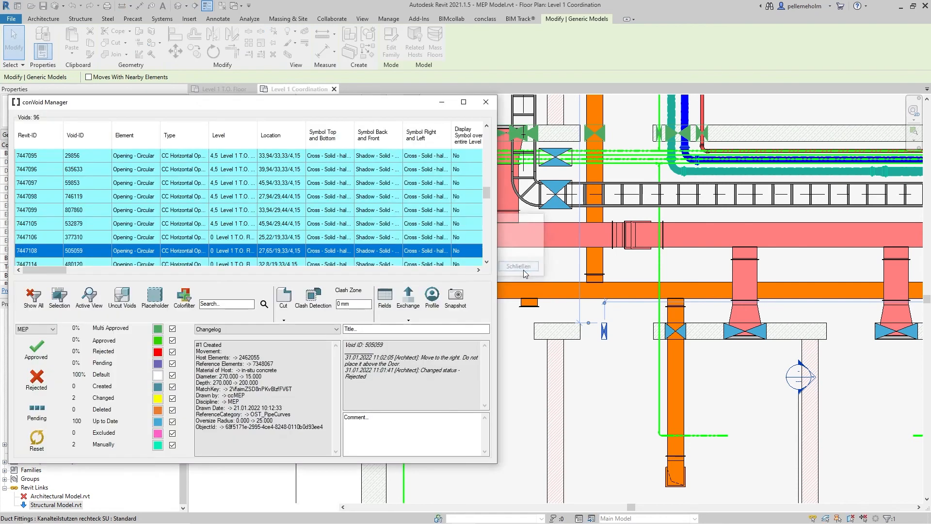
{"action": "left_click", "coordinate": [606, 363]}
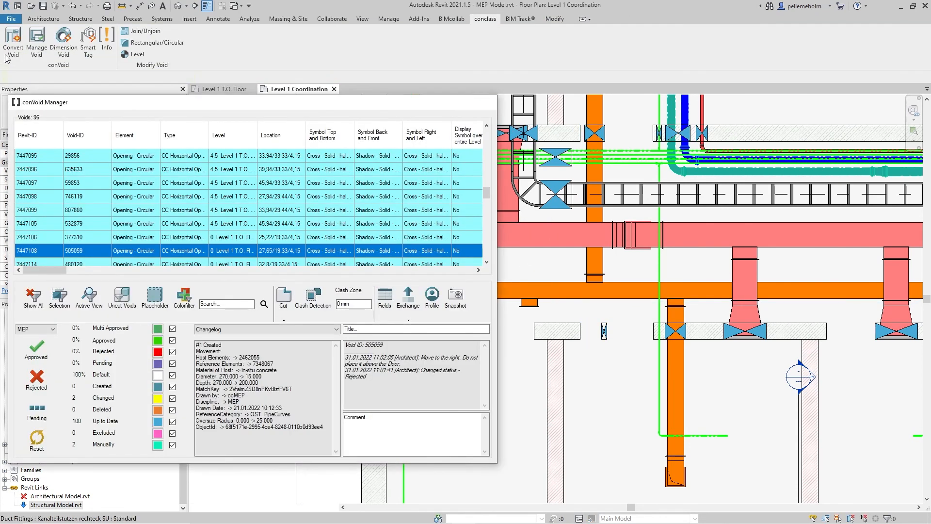
Step: Reconvert the voids with the Openings filter, using 4.90 Level 2 T.O. Floor as the section's upper level, and save the model
{"action": "left_click", "coordinate": [7, 59]}
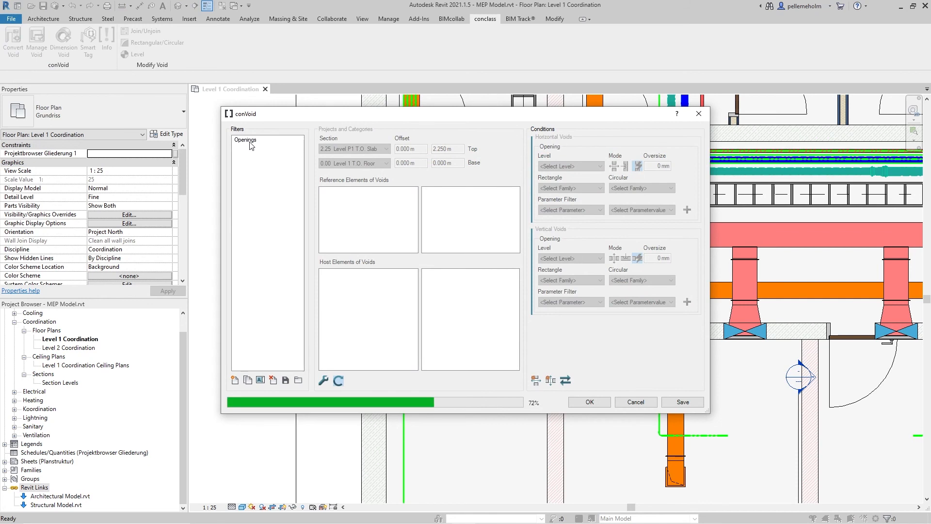
{"action": "left_click", "coordinate": [249, 142]}
{"action": "left_click", "coordinate": [352, 149]}
{"action": "left_click", "coordinate": [355, 185]}
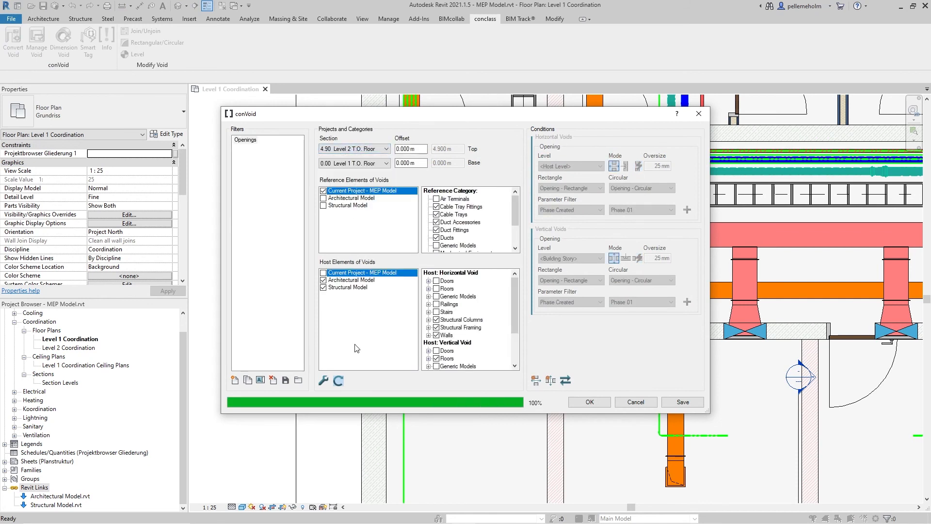
{"action": "left_click", "coordinate": [338, 380]}
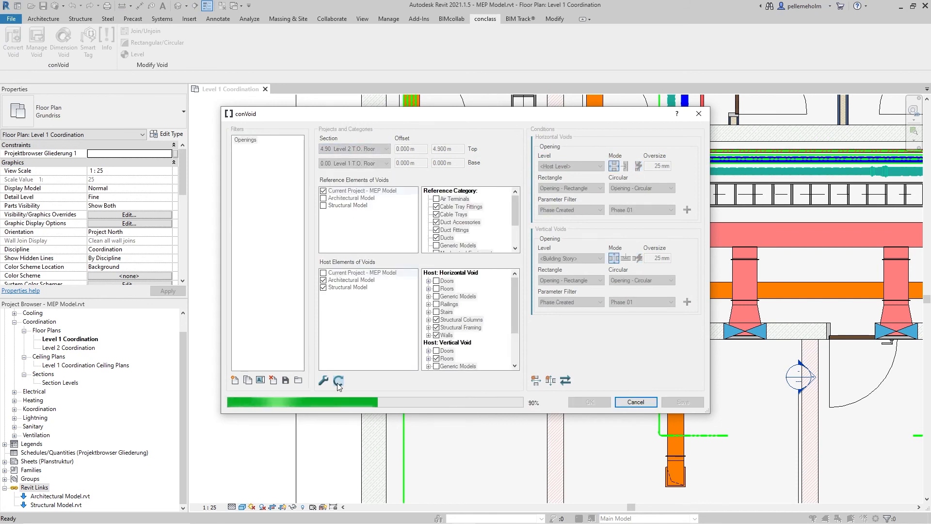
{"action": "left_click", "coordinate": [605, 405]}
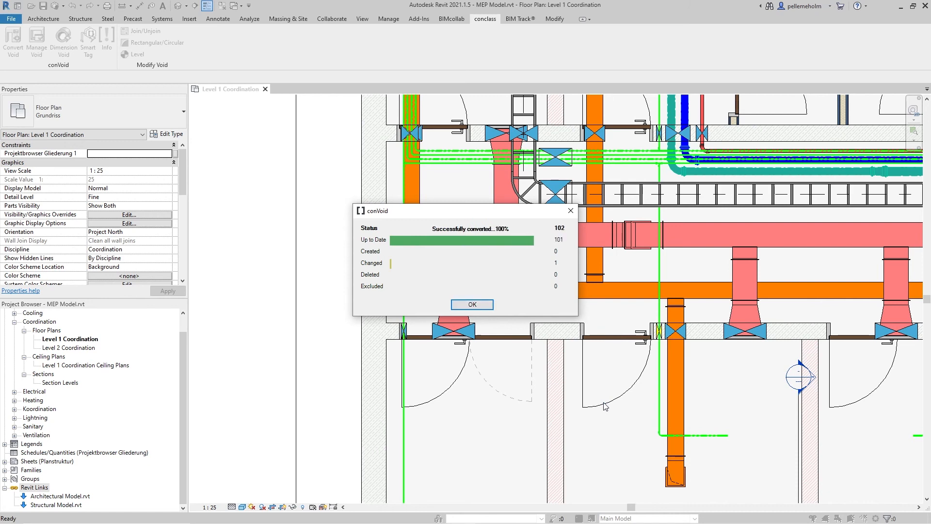
{"action": "left_click", "coordinate": [490, 304]}
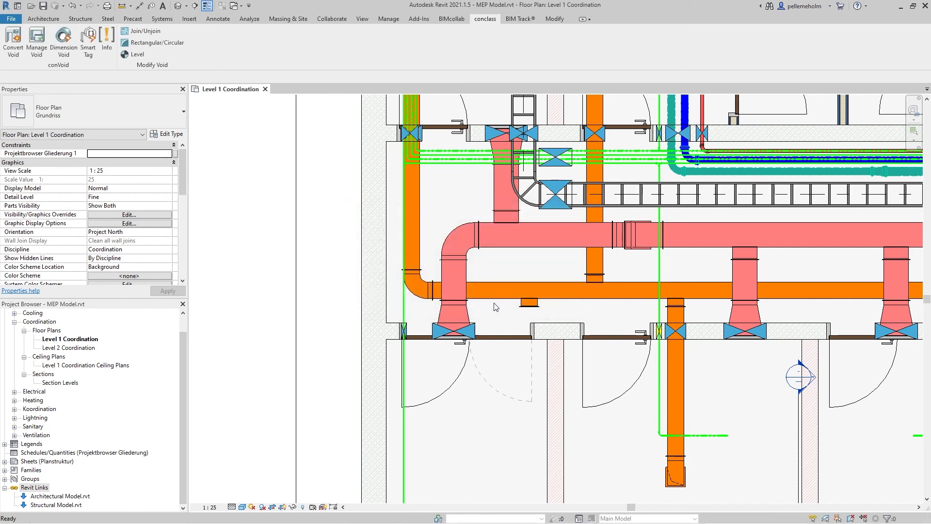
{"action": "left_click", "coordinate": [44, 6]}
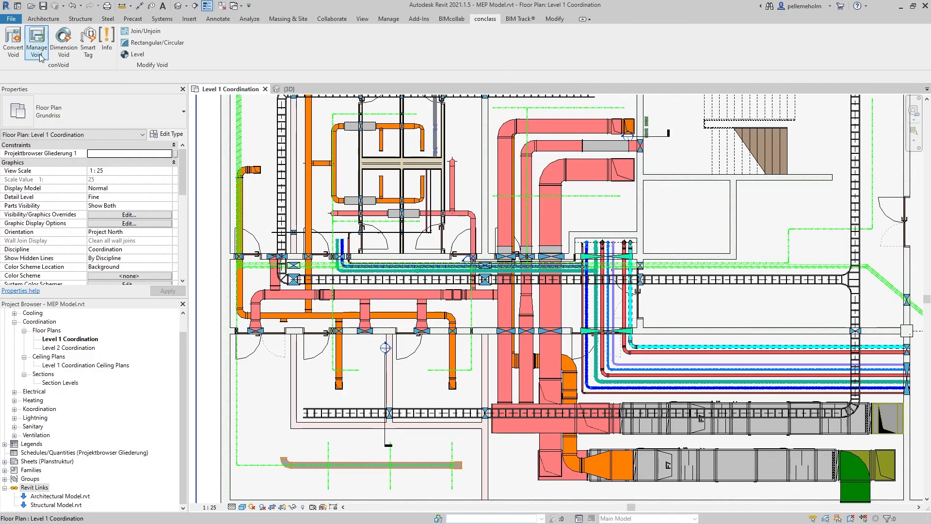
Step: Select every void in the void list and export them as a BCF report to the BCF folder
{"action": "left_click", "coordinate": [40, 54]}
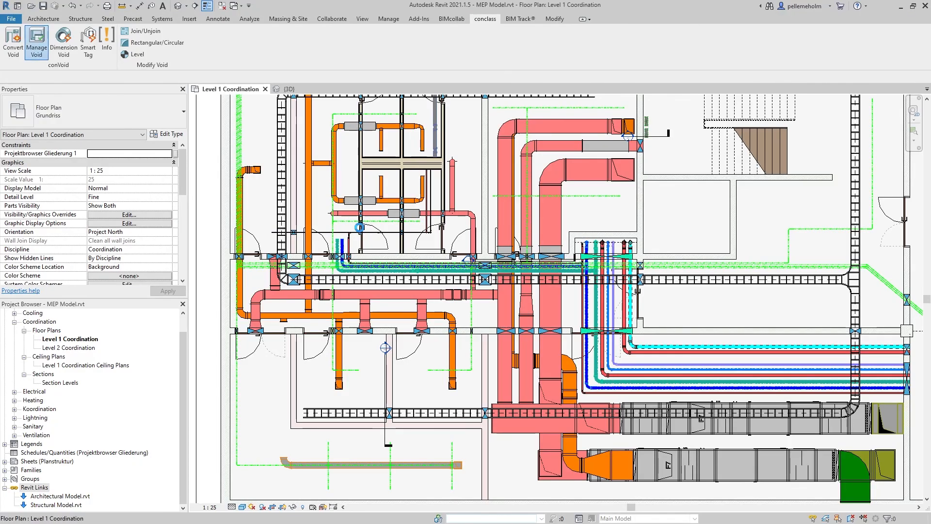
{"action": "left_click", "coordinate": [208, 150]}
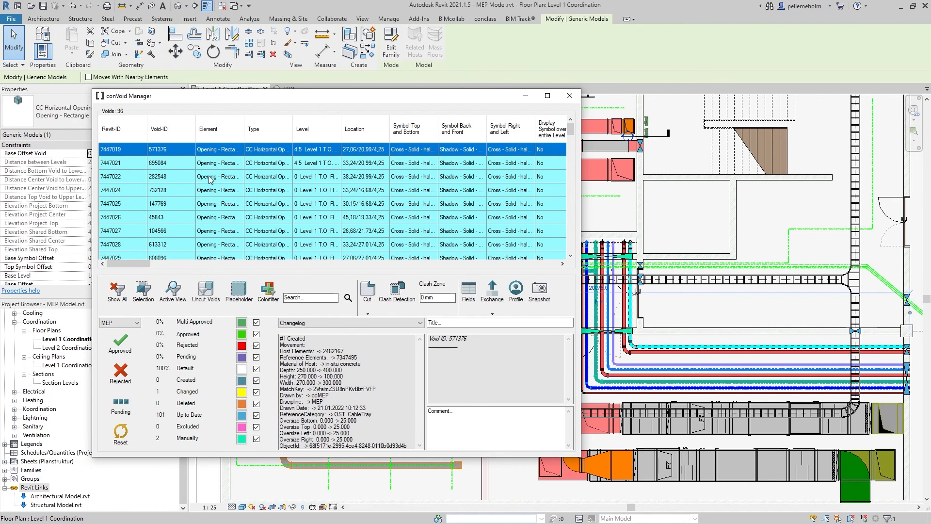
{"action": "scroll", "coordinate": [210, 180], "scroll_direction": "down", "scroll_amount": 20}
{"action": "left_click", "coordinate": [197, 245], "text": "shift"}
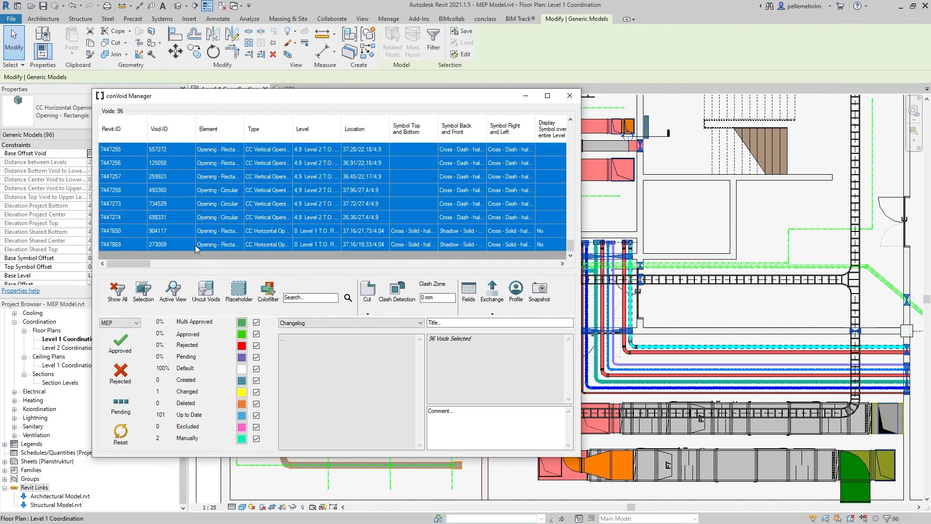
{"action": "left_click", "coordinate": [493, 312]}
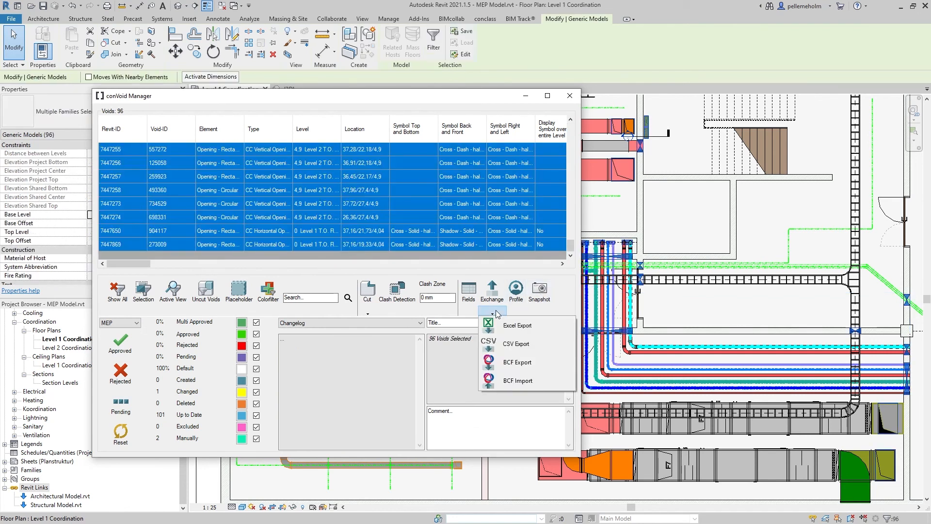
{"action": "left_click", "coordinate": [518, 382]}
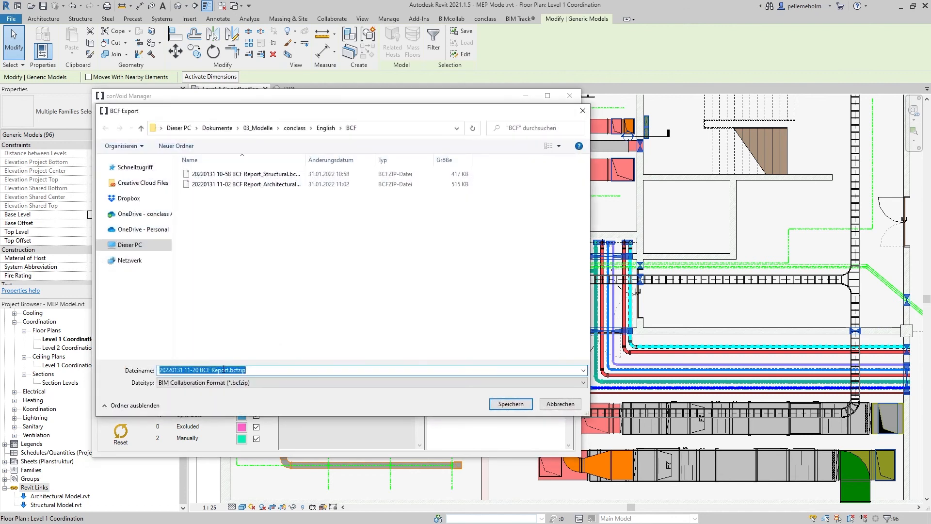
{"action": "left_click", "coordinate": [228, 370]}
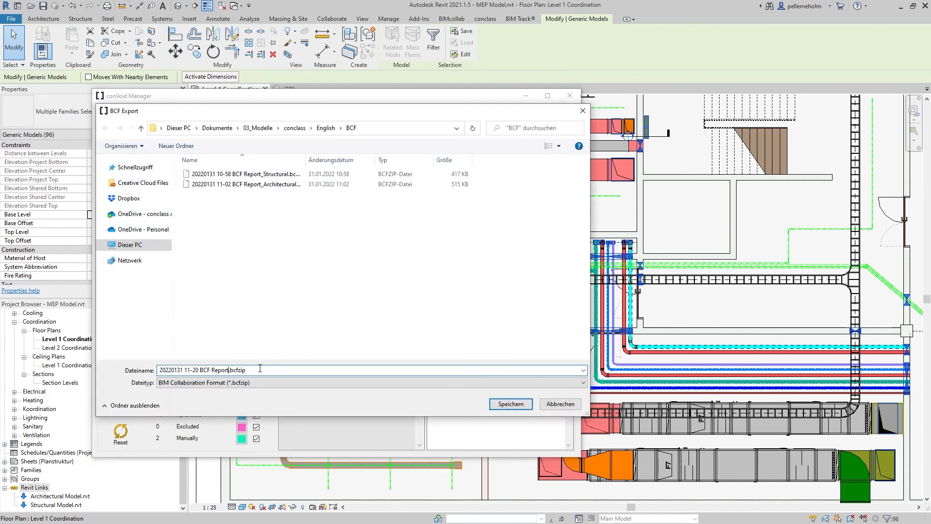
{"action": "key", "text": "Return"}
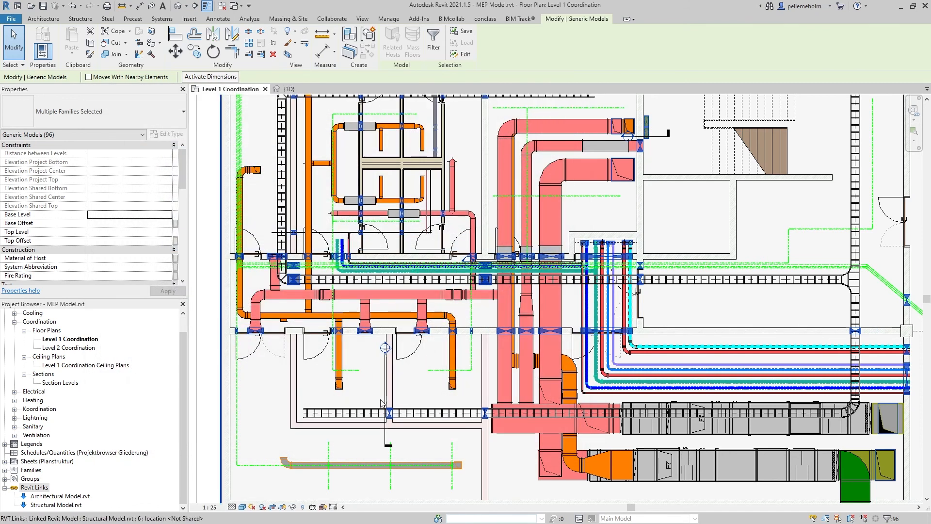
{"action": "left_click", "coordinate": [373, 391]}
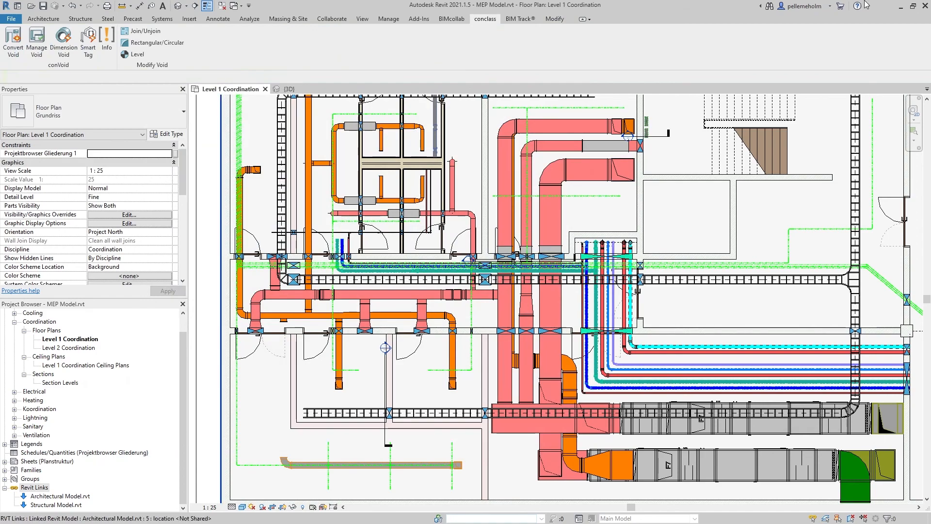
Step: Switch to BIM Track in the browser and import the exported BCF report with the default status Open
{"action": "left_click", "coordinate": [900, 6]}
{"action": "left_click_drag", "start_coordinate": [436, 17], "coordinate": [392, 333]}
{"action": "left_click", "coordinate": [566, 289]}
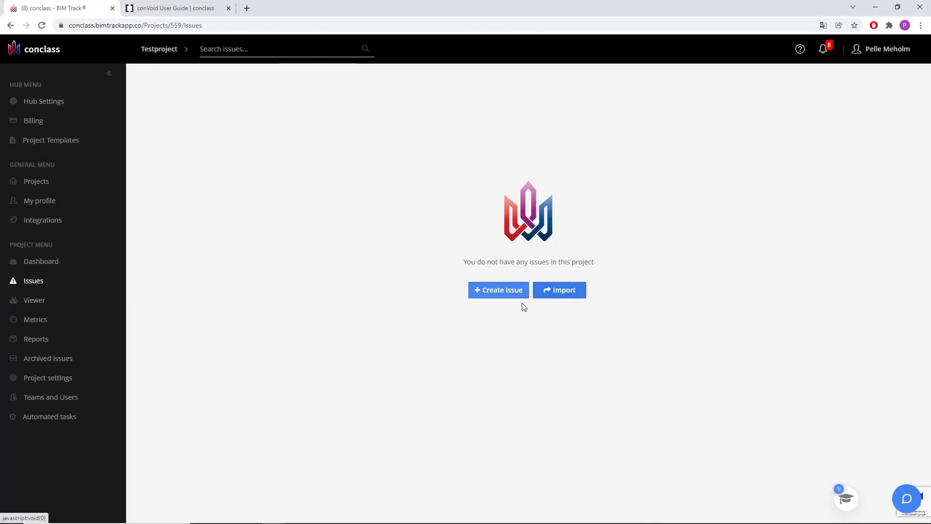
{"action": "key", "text": "alt+Tab"}
{"action": "left_click_drag", "start_coordinate": [146, 459], "coordinate": [644, 385]}
{"action": "left_click", "coordinate": [510, 171]}
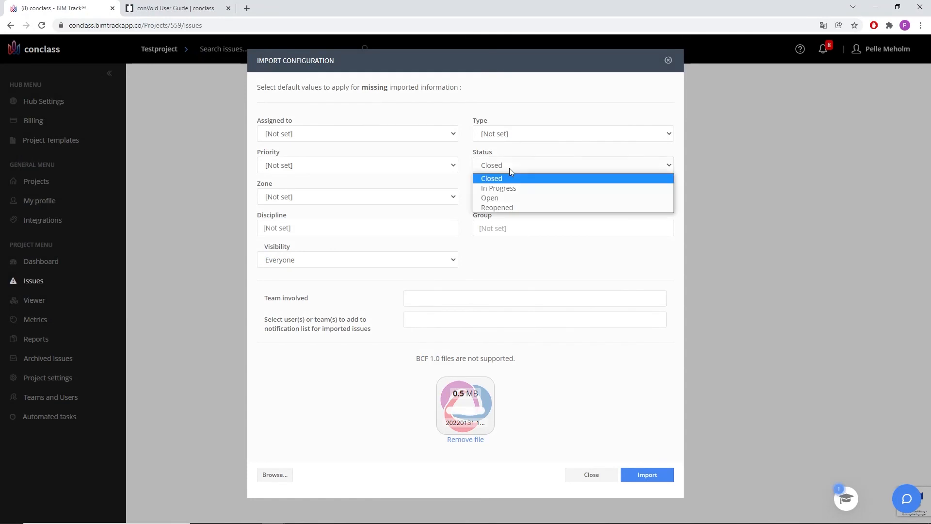
{"action": "left_click", "coordinate": [499, 197]}
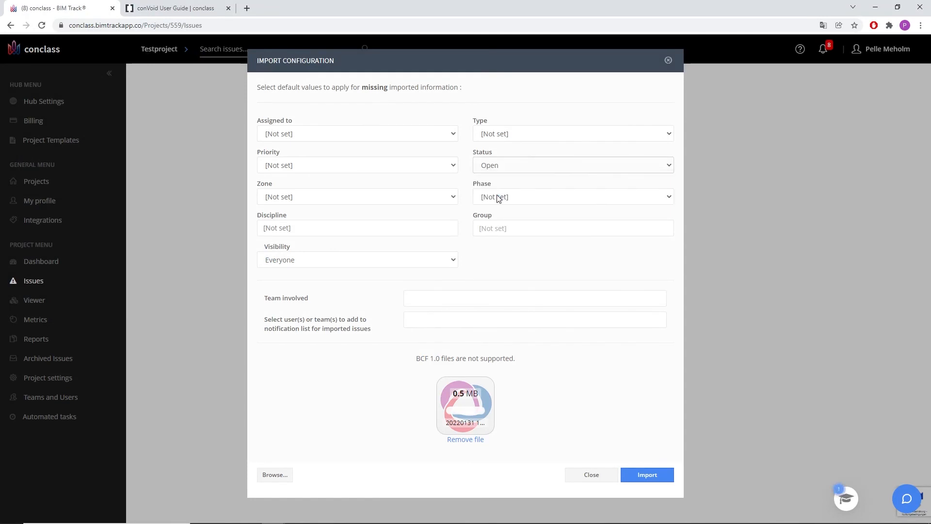
{"action": "left_click", "coordinate": [652, 475]}
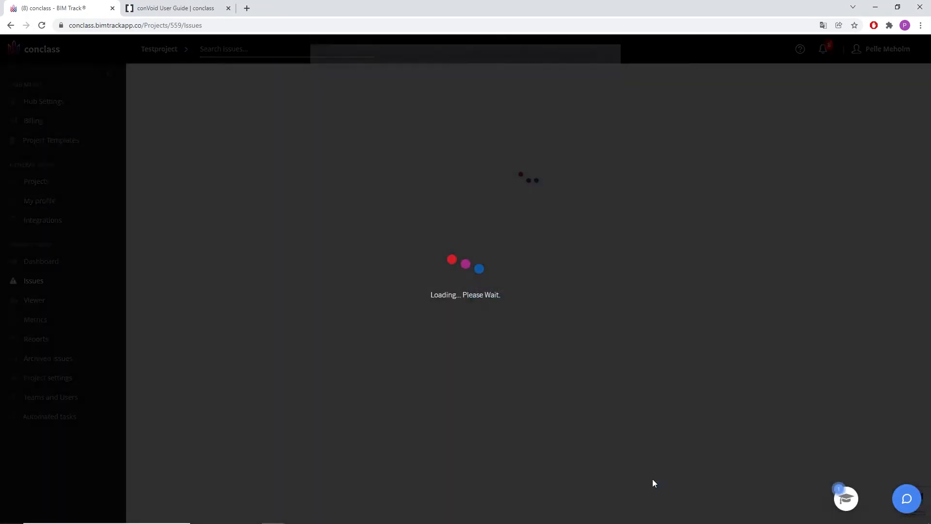
Step: Open an imported void issue in the 3D viewer and display the issue details beside the model
{"action": "left_click", "coordinate": [289, 194]}
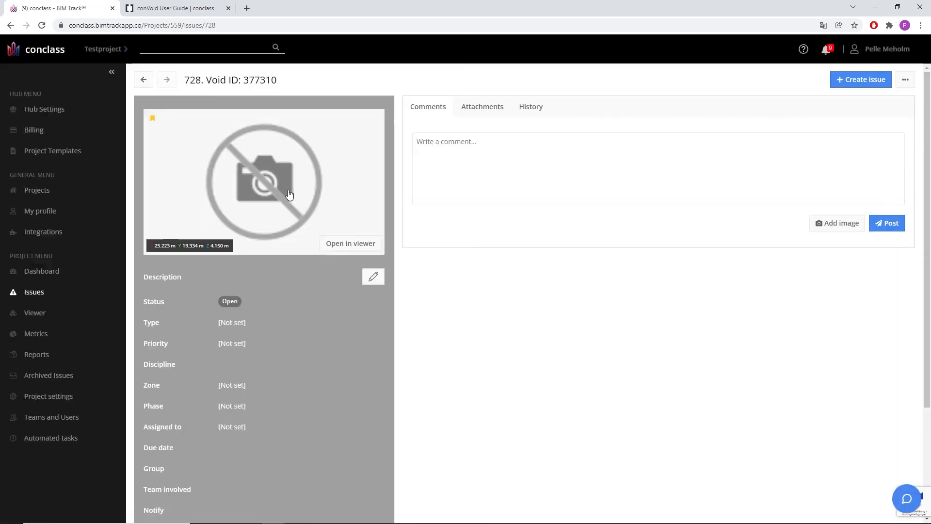
{"action": "left_click", "coordinate": [365, 251]}
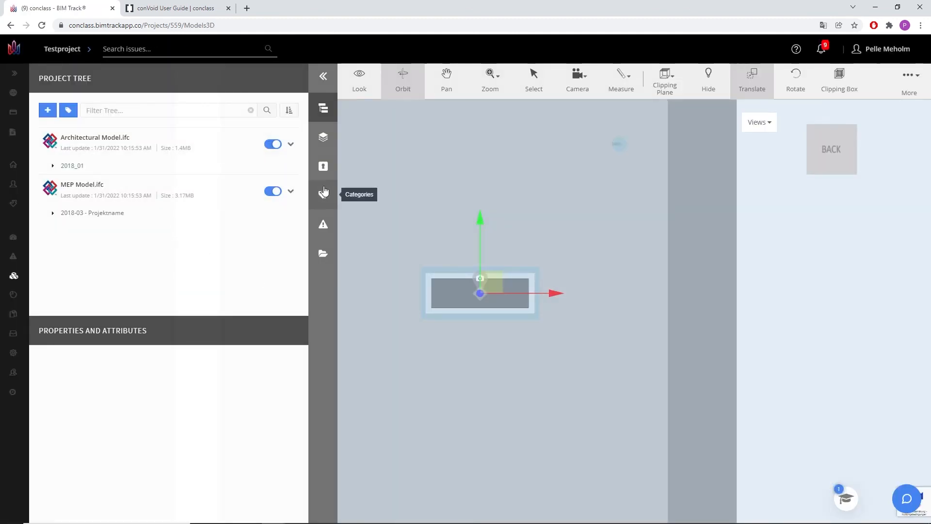
{"action": "left_click", "coordinate": [322, 225]}
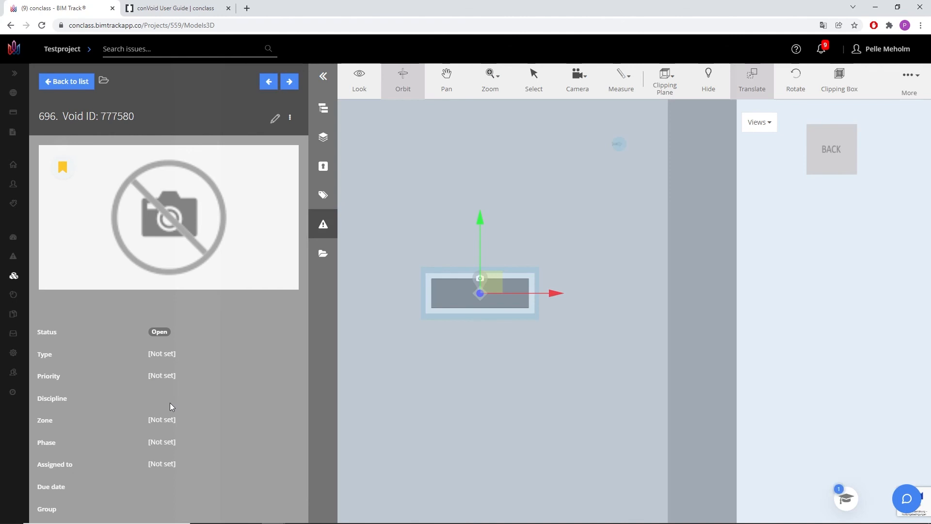
Step: Set the discipline of the issue for void 777580 to FP Approved and save the issue
{"action": "left_click", "coordinate": [275, 120]}
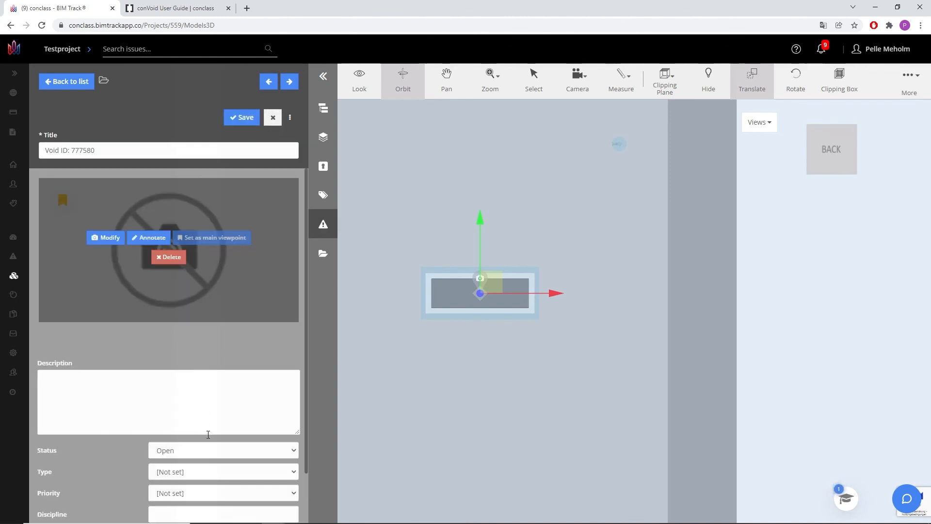
{"action": "scroll", "coordinate": [209, 434], "scroll_direction": "down", "scroll_amount": 4}
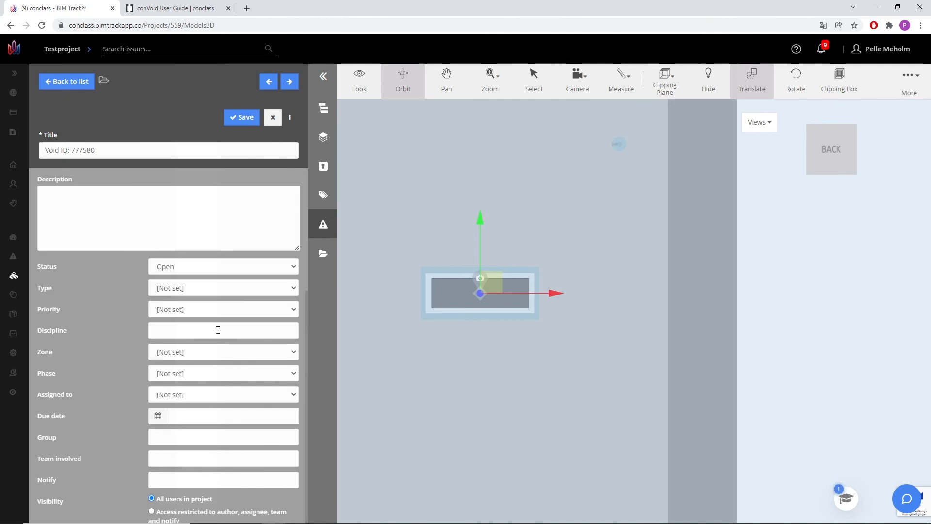
{"action": "left_click", "coordinate": [217, 330]}
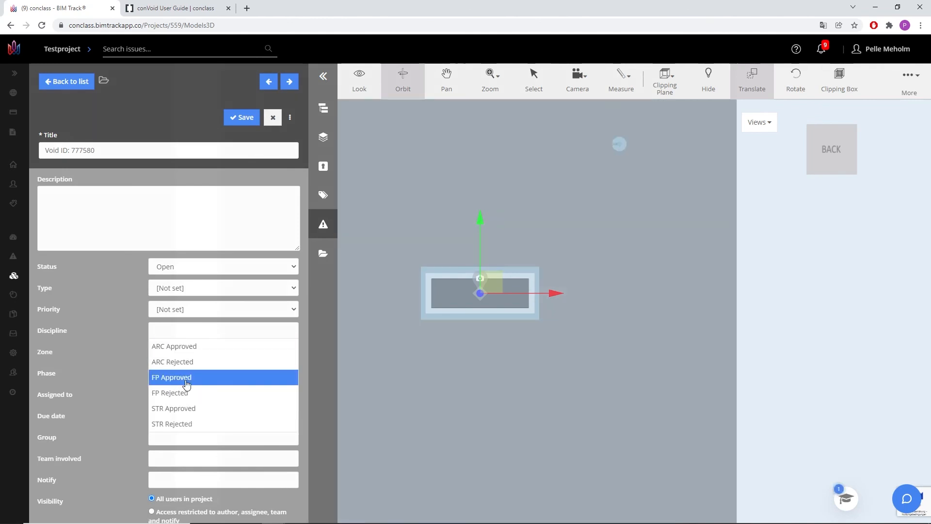
{"action": "left_click", "coordinate": [184, 380]}
{"action": "left_click", "coordinate": [240, 124]}
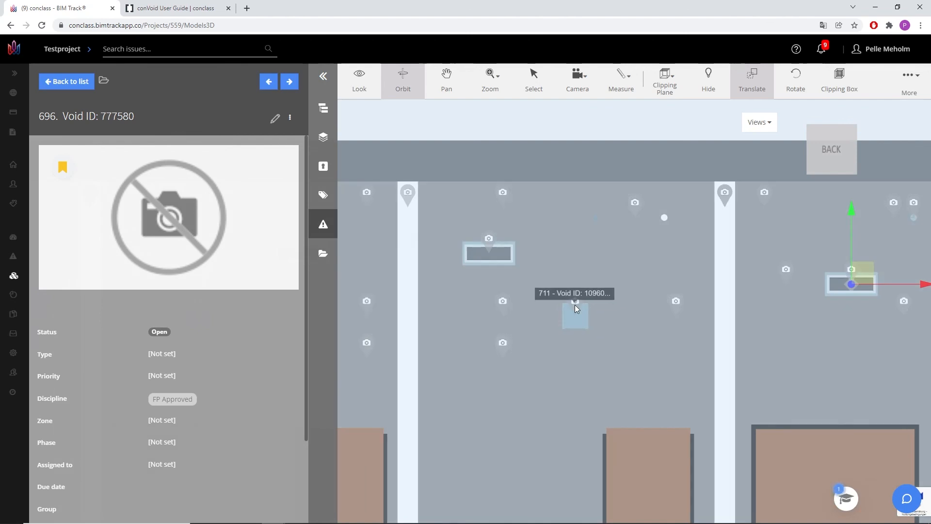
Step: Open the issue for void 109605 from the 3D model, set its discipline to FP Approved and save it
{"action": "left_click", "coordinate": [575, 305]}
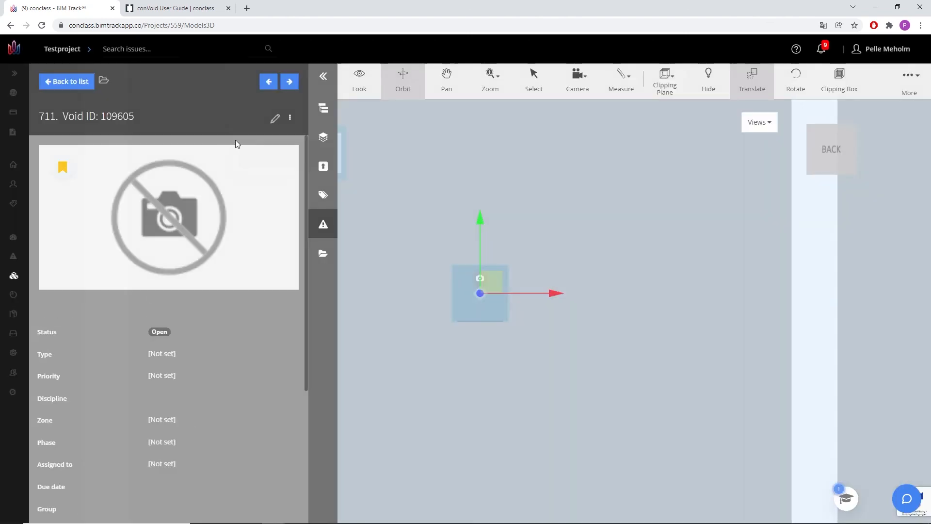
{"action": "left_click", "coordinate": [274, 119]}
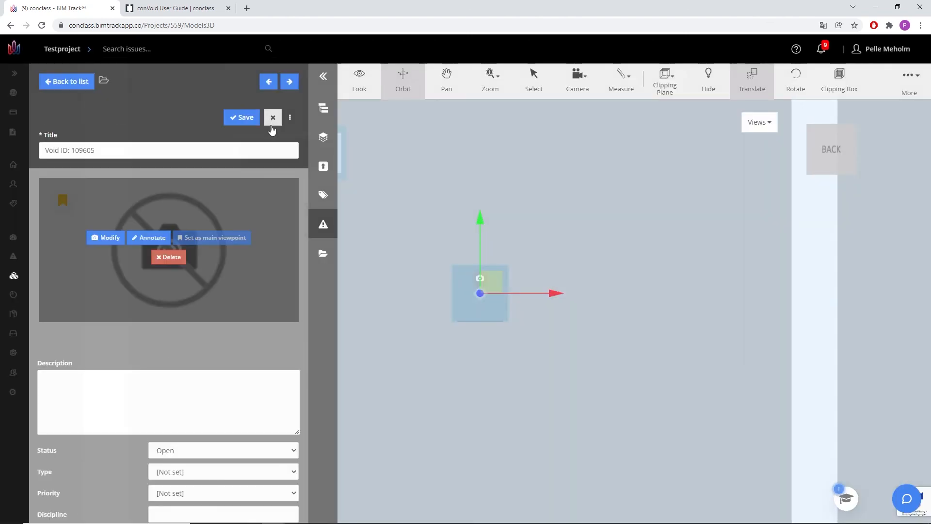
{"action": "scroll", "coordinate": [229, 480], "scroll_direction": "down", "scroll_amount": 2}
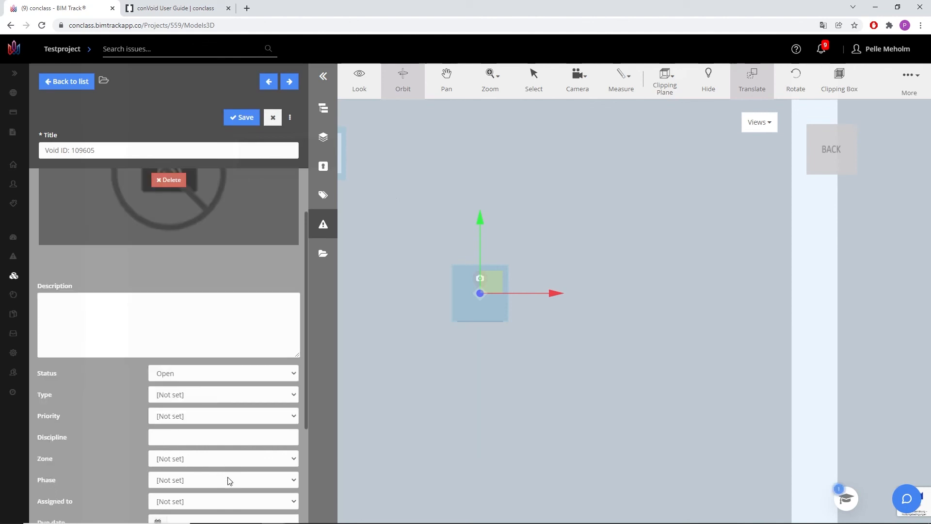
{"action": "left_click", "coordinate": [232, 440]}
{"action": "left_click", "coordinate": [187, 375]}
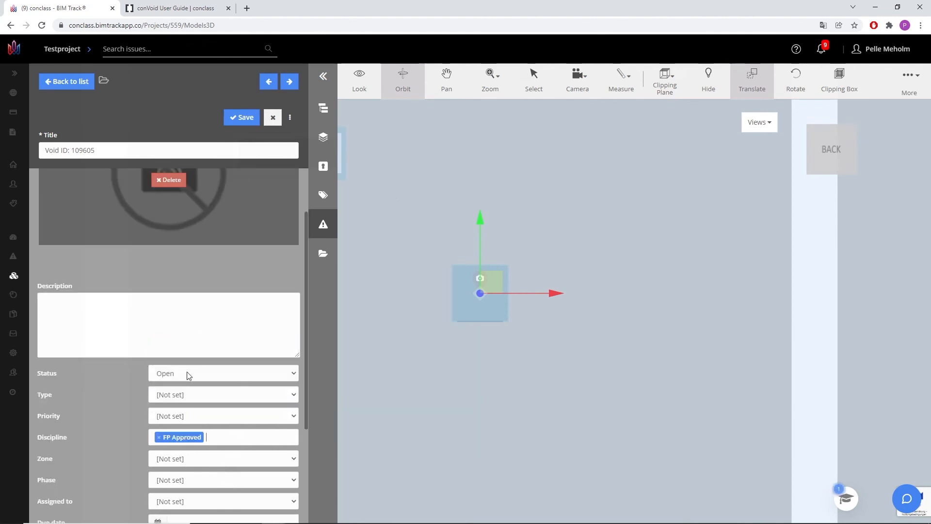
{"action": "left_click", "coordinate": [245, 118]}
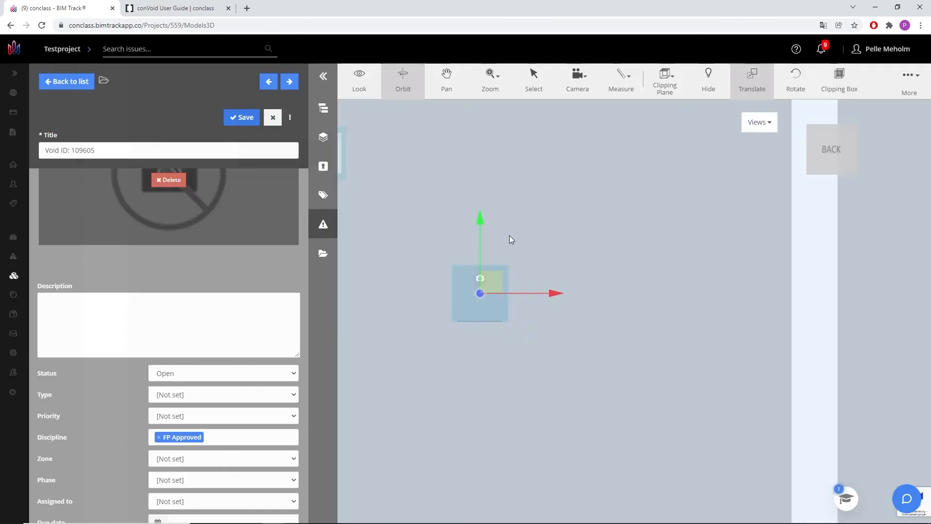
Step: Open the issue for void 680894 from the 3D model, set its discipline to FP Rejected and save it
{"action": "scroll", "coordinate": [509, 235], "scroll_direction": "down", "scroll_amount": 5}
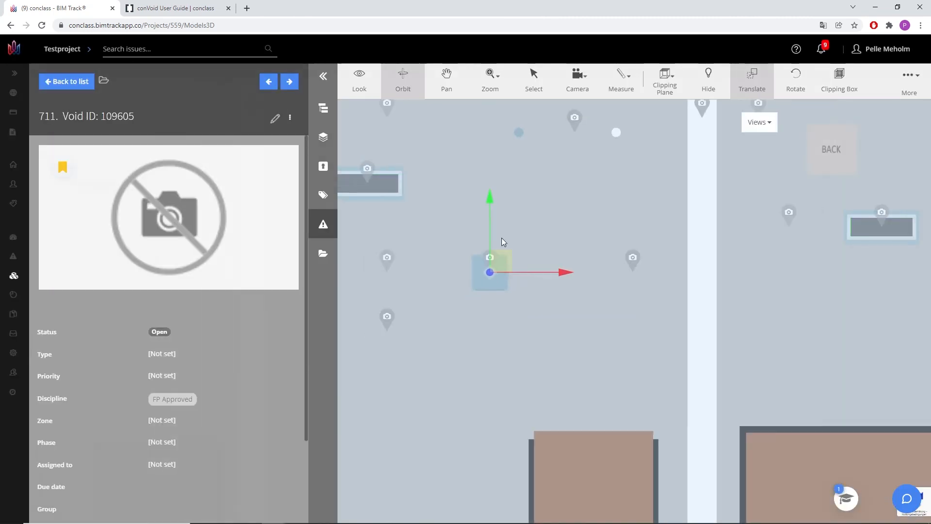
{"action": "middle_click_drag", "start_coordinate": [520, 272], "coordinate": [683, 339]}
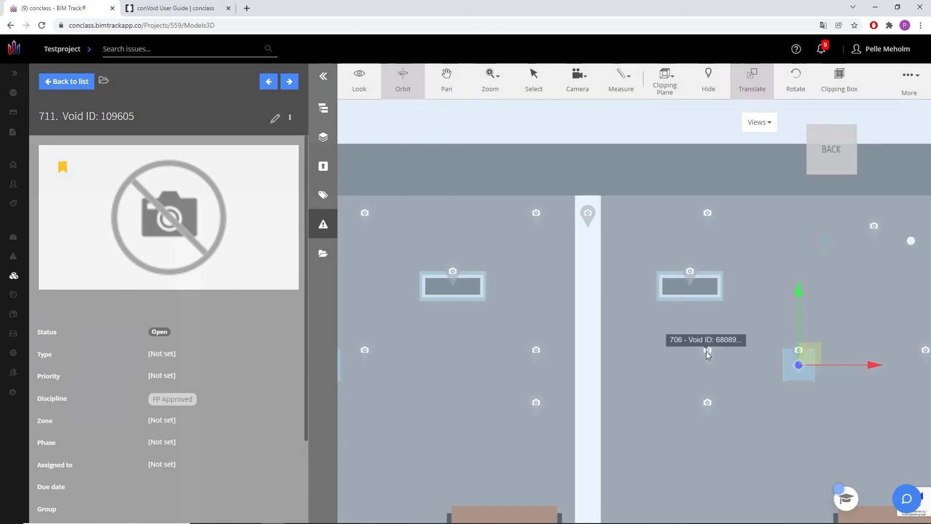
{"action": "left_click", "coordinate": [706, 351]}
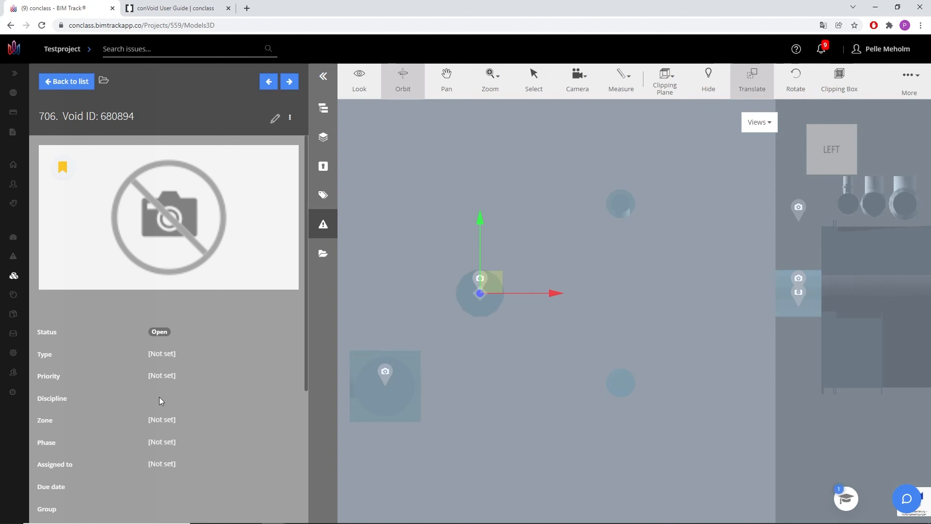
{"action": "left_click", "coordinate": [275, 119]}
{"action": "scroll", "coordinate": [189, 460], "scroll_direction": "down", "scroll_amount": 3}
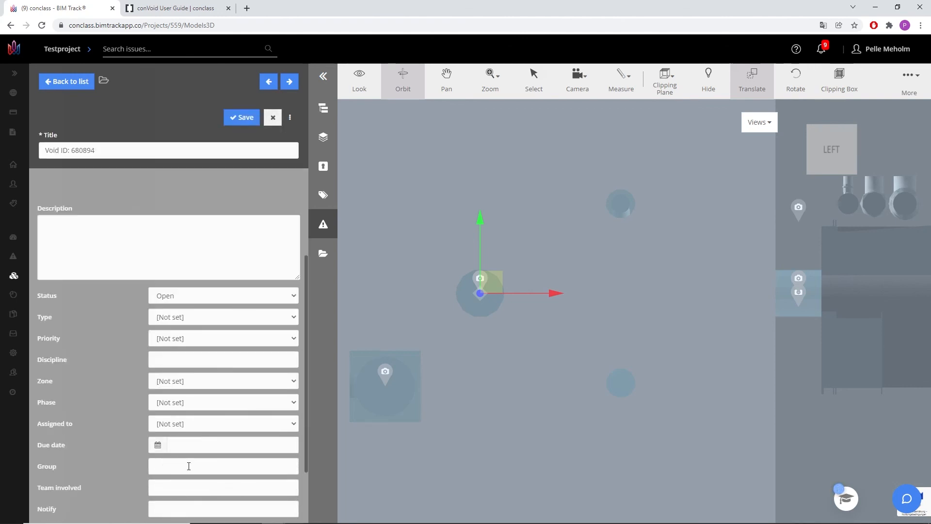
{"action": "left_click", "coordinate": [192, 359]}
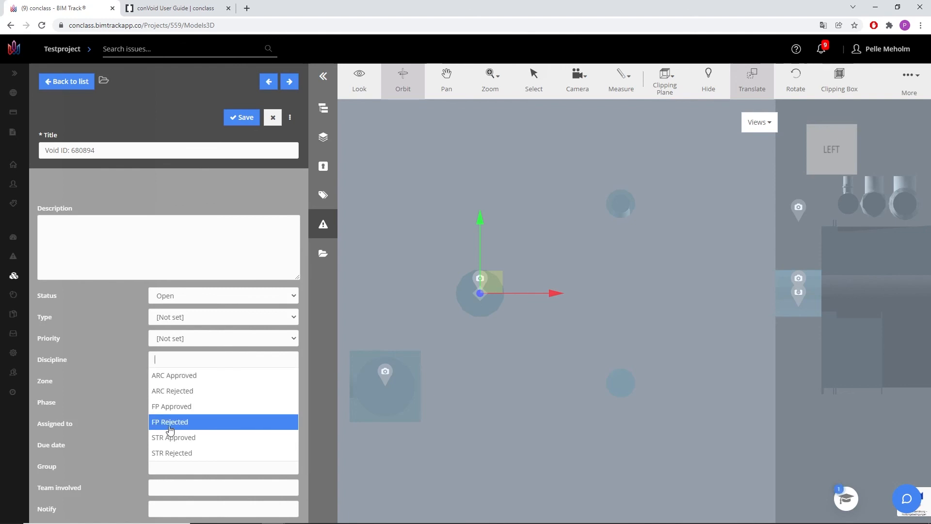
{"action": "left_click", "coordinate": [170, 422]}
{"action": "left_click", "coordinate": [245, 118]}
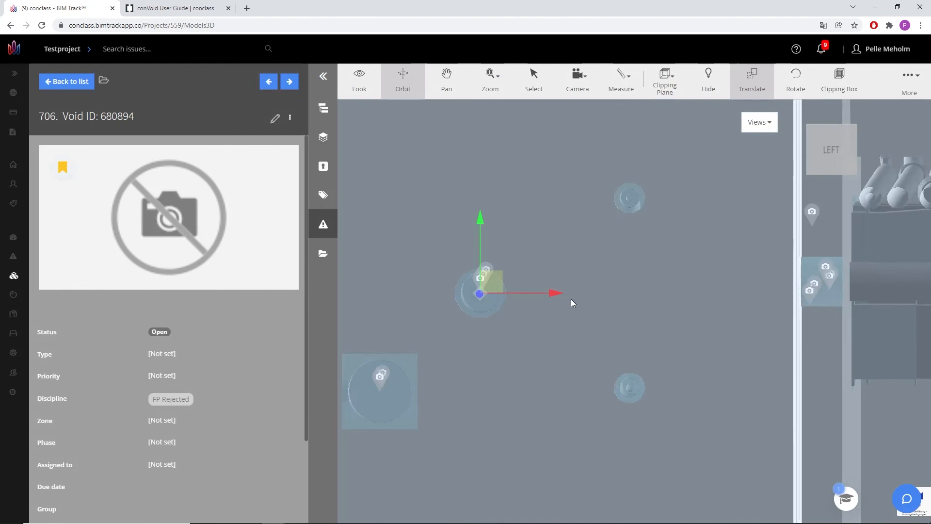
Step: Export every issue in the project's issue list as a BCF 2.0 file with attachments and download the exported file
{"action": "scroll", "coordinate": [563, 308], "scroll_direction": "down", "scroll_amount": 10}
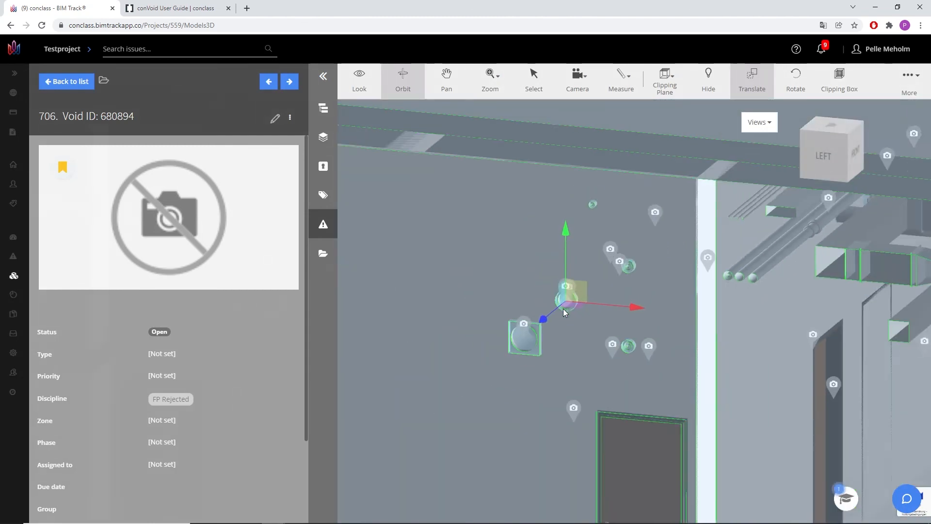
{"action": "scroll", "coordinate": [563, 308], "scroll_direction": "down", "scroll_amount": 10}
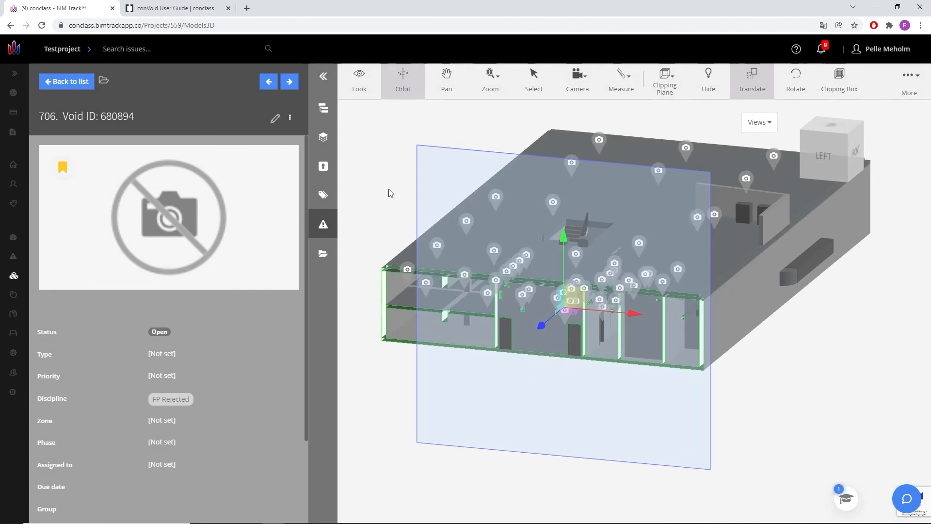
{"action": "left_click", "coordinate": [8, 261]}
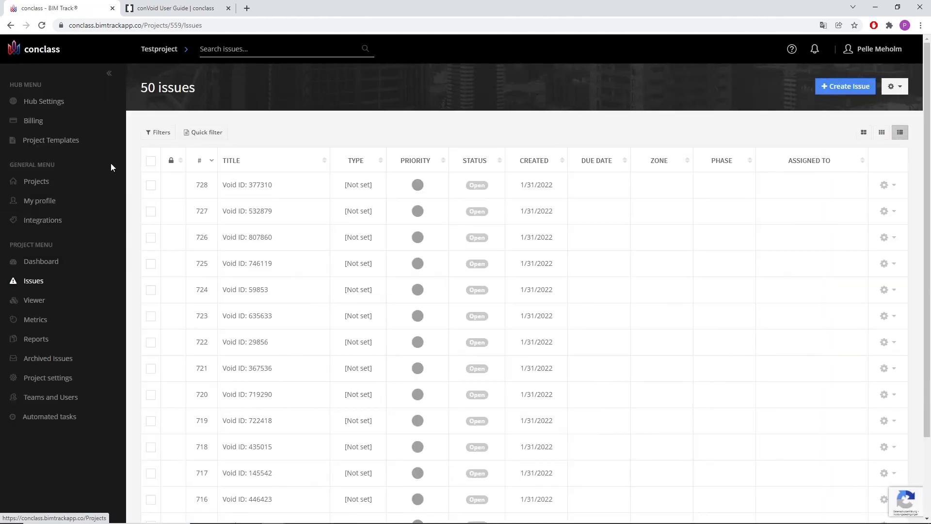
{"action": "left_click", "coordinate": [151, 160]}
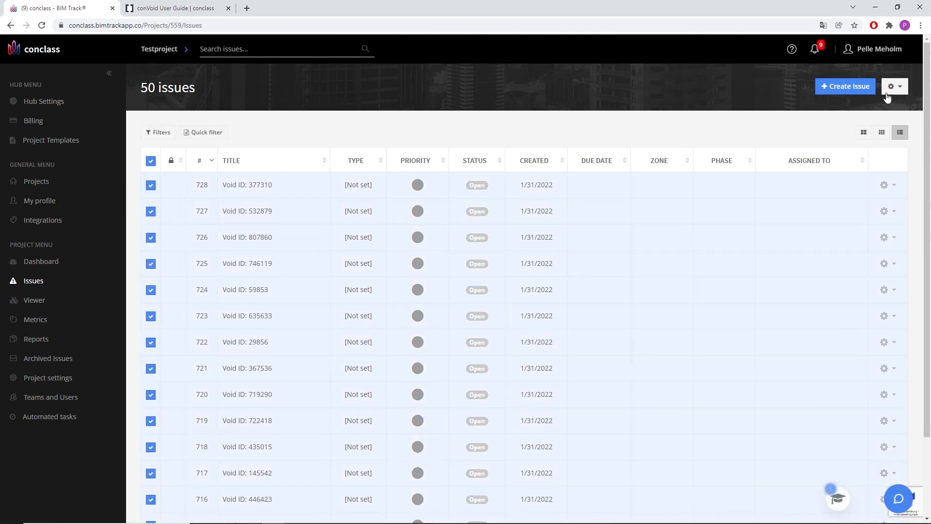
{"action": "left_click", "coordinate": [905, 89]}
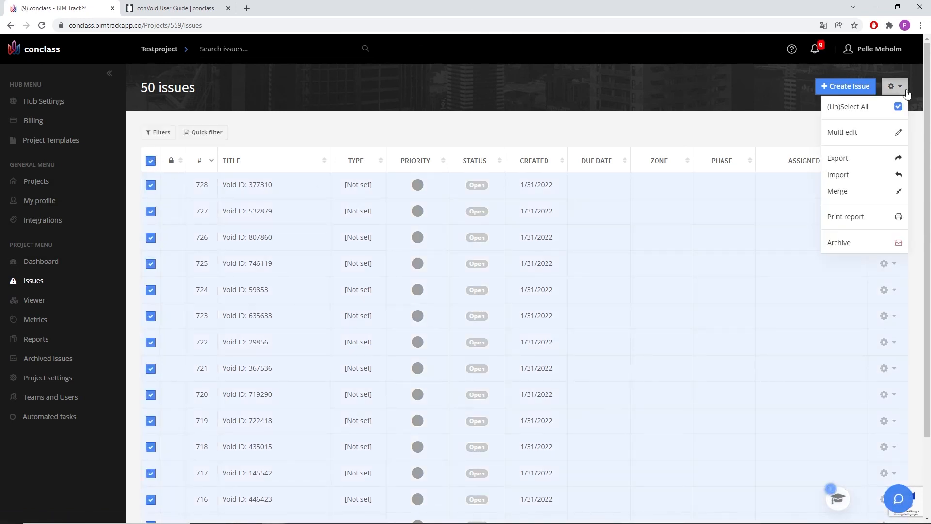
{"action": "left_click", "coordinate": [841, 160]}
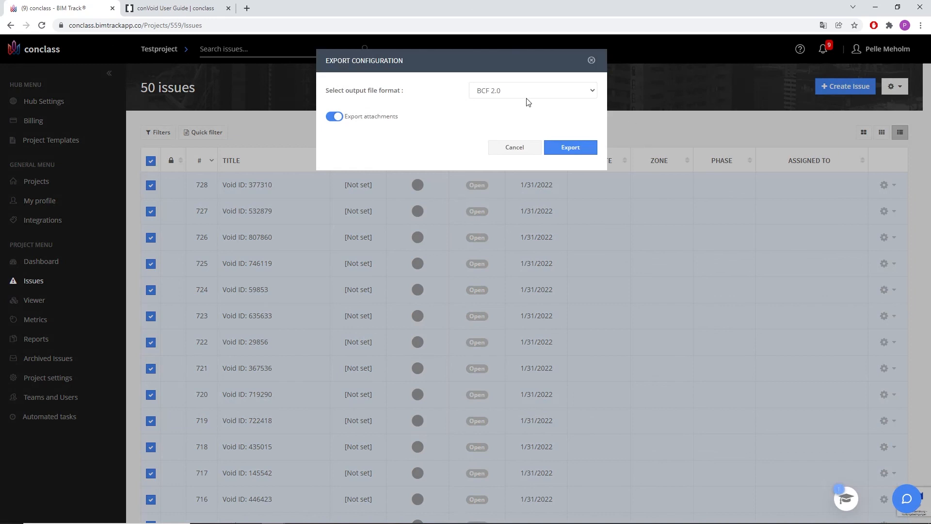
{"action": "left_click", "coordinate": [526, 97]}
{"action": "left_click", "coordinate": [526, 97]}
{"action": "left_click", "coordinate": [558, 148]}
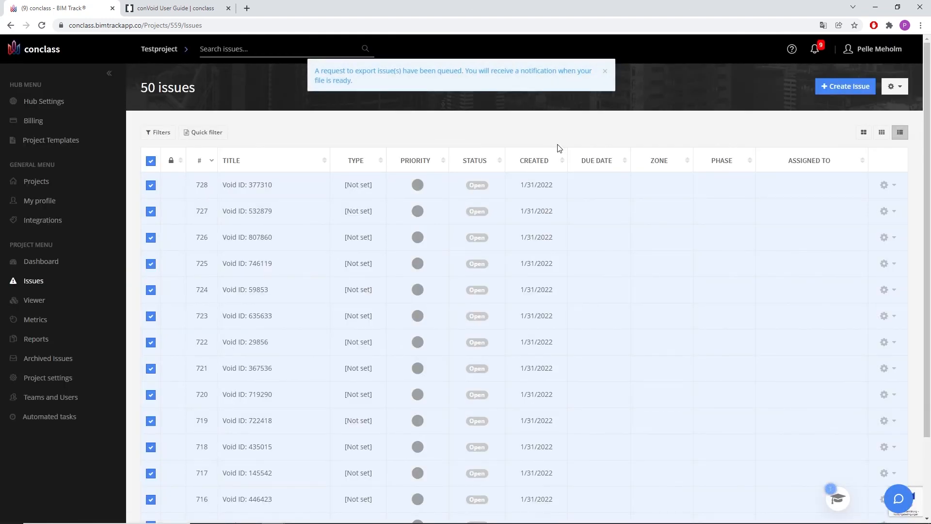
{"action": "left_click", "coordinate": [814, 51]}
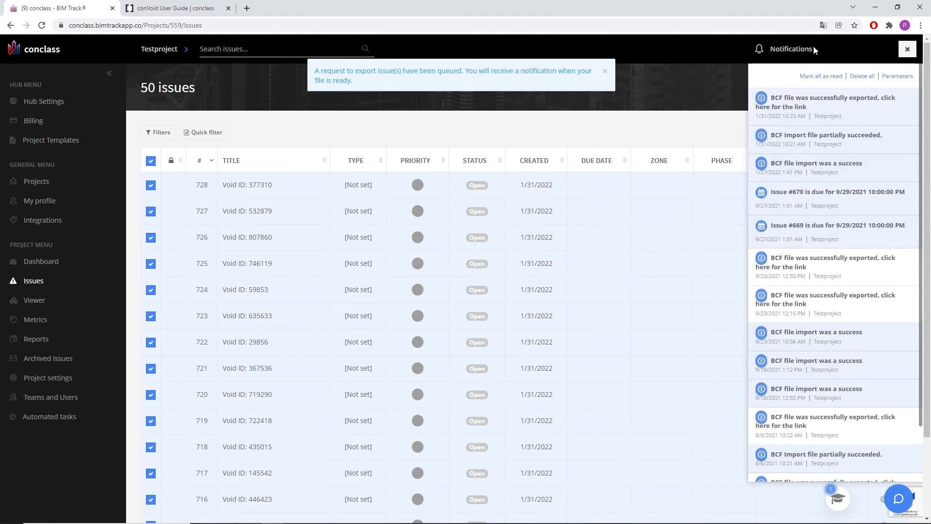
{"action": "left_click", "coordinate": [813, 106]}
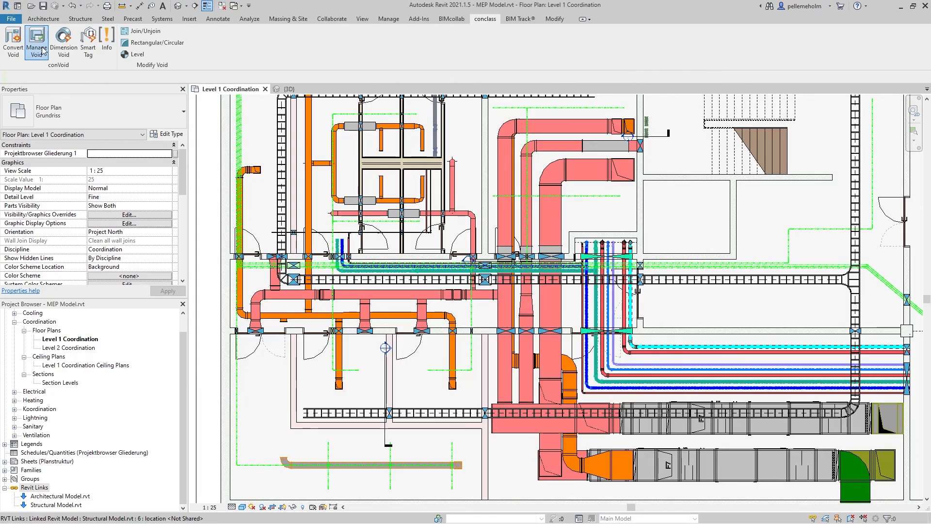
Step: Switch to Revit and import BCFExport.bcfzip with the Fire Protection discipline into the conVoid Manager
{"action": "left_click", "coordinate": [43, 51]}
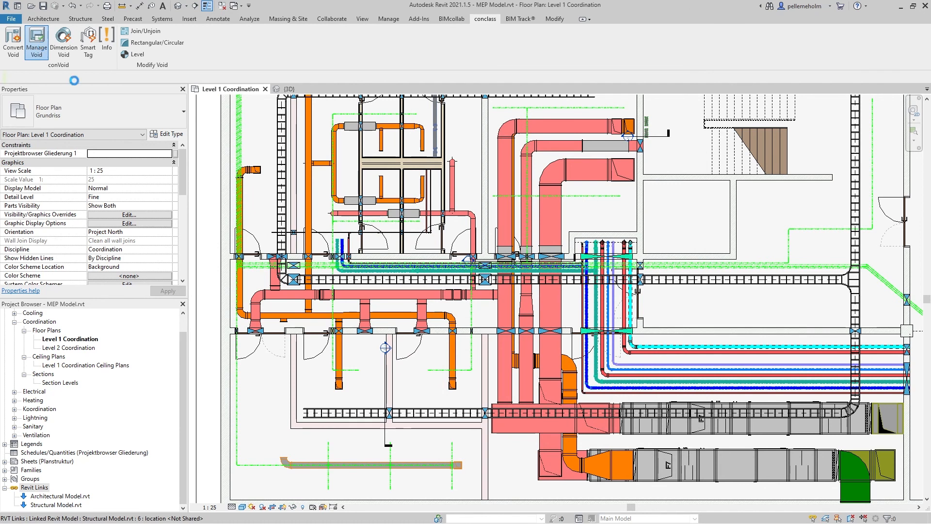
{"action": "left_click", "coordinate": [320, 179]}
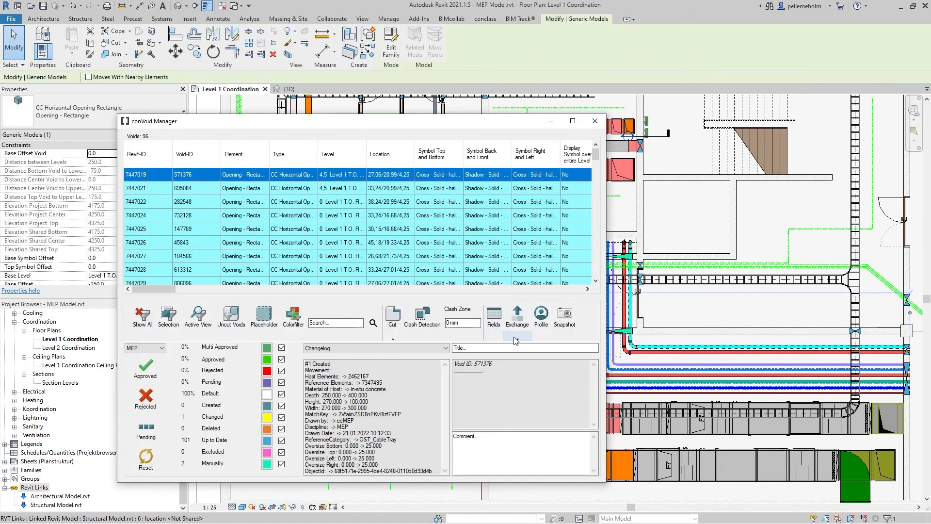
{"action": "left_click", "coordinate": [517, 337]}
{"action": "left_click", "coordinate": [551, 403]}
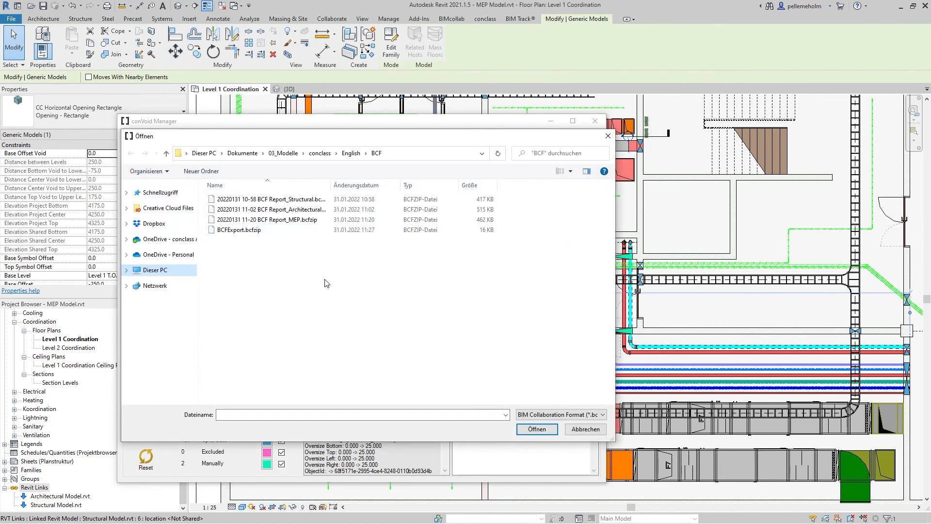
{"action": "double_click", "coordinate": [260, 231]}
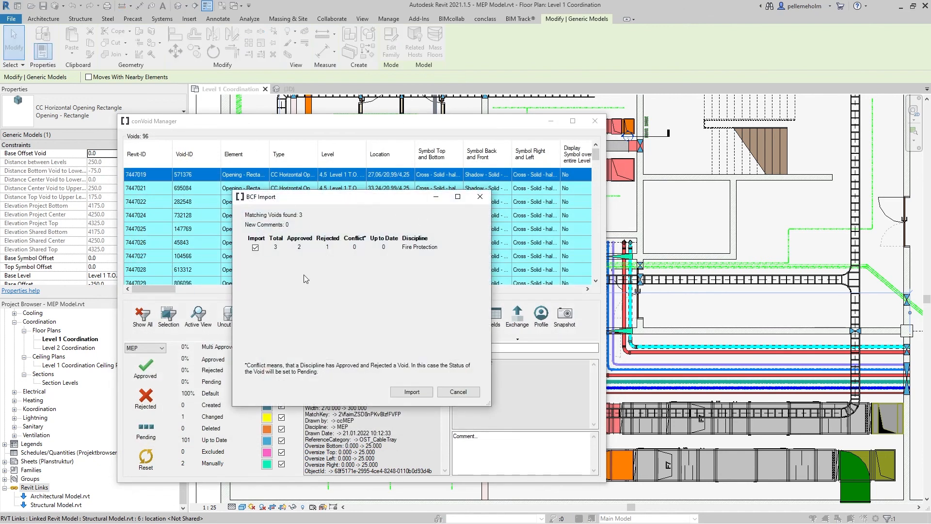
{"action": "left_click", "coordinate": [394, 390]}
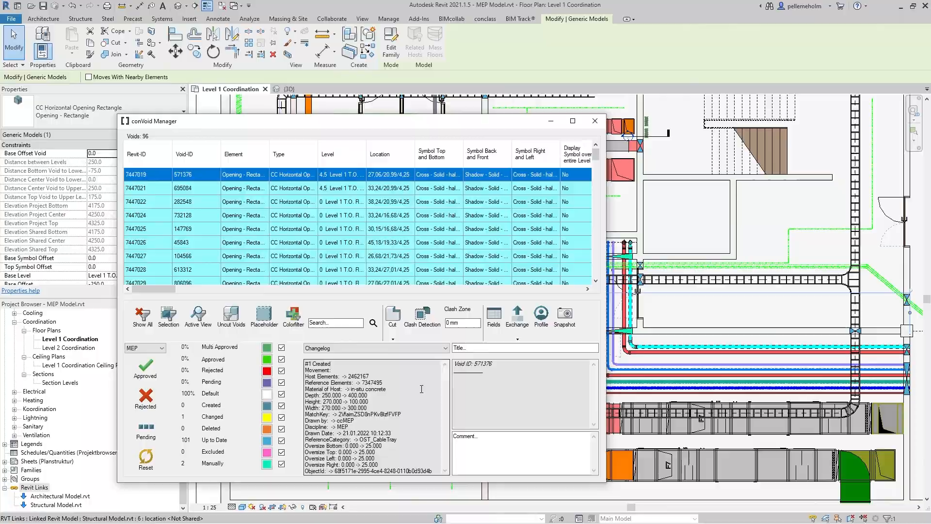